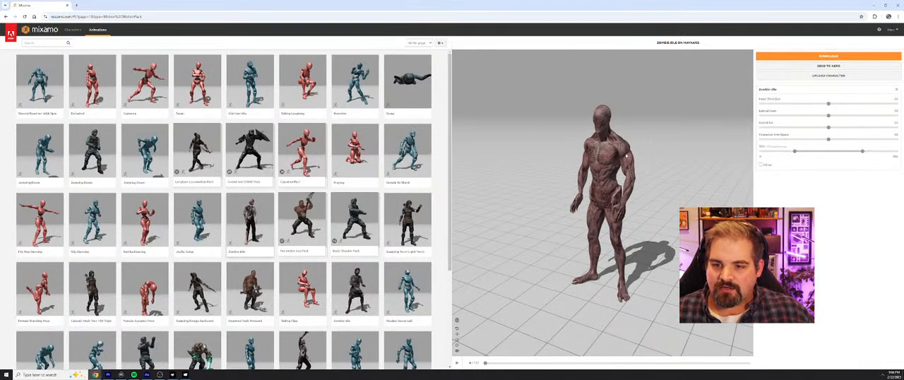
Step: Look over the Maynard character's zombie idle pose and show the library of available characters
left_click_drag(627, 154, 713, 159)
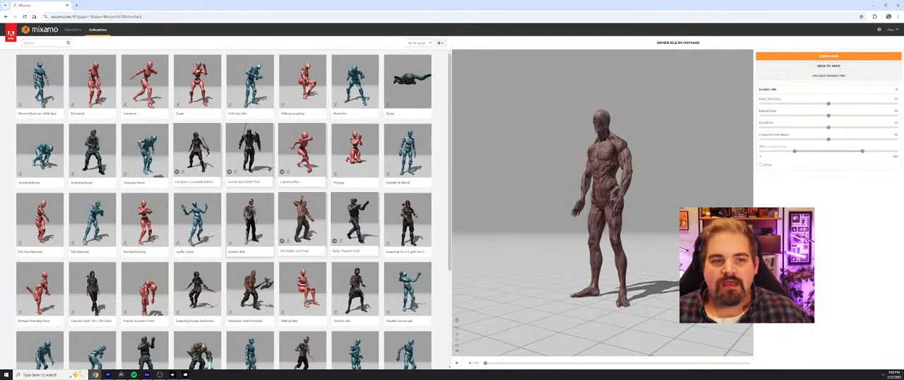
left_click(72, 31)
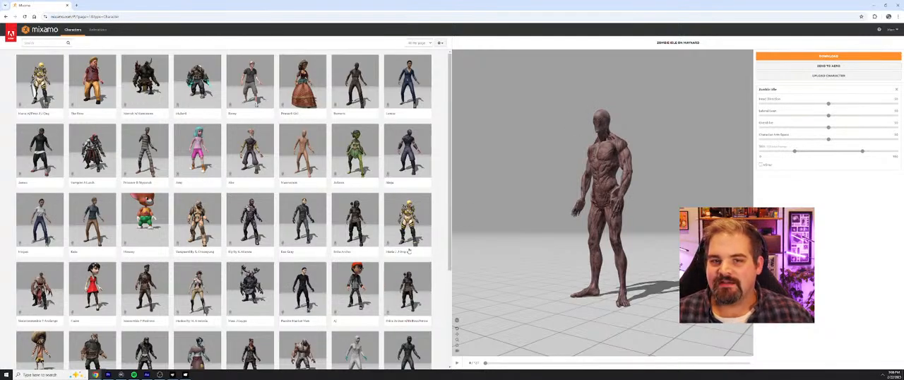
Step: Download the Maynard character with the Zombie Idle animation as FBX Binary, with skin and no keyframe reduction, saving it to the Desktop
left_click(850, 56)
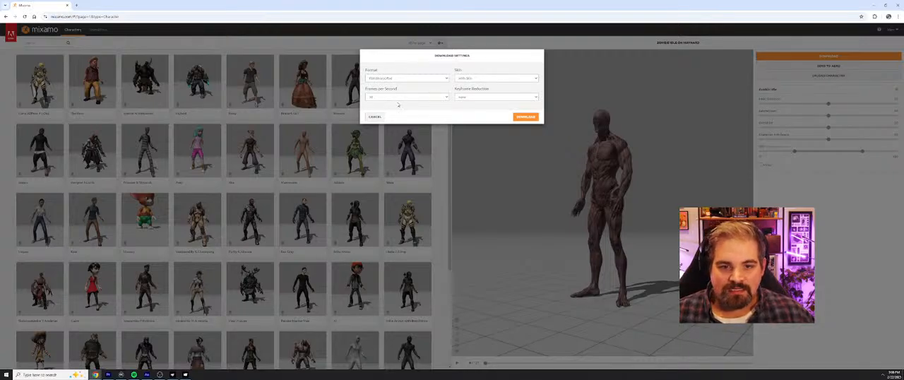
left_click(447, 97)
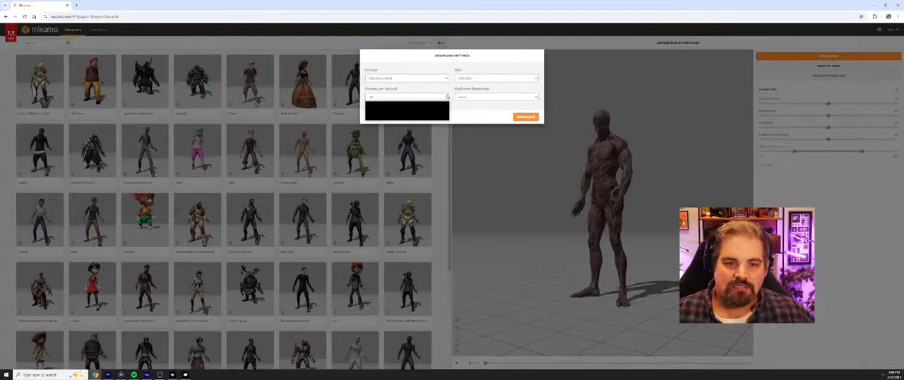
left_click(447, 96)
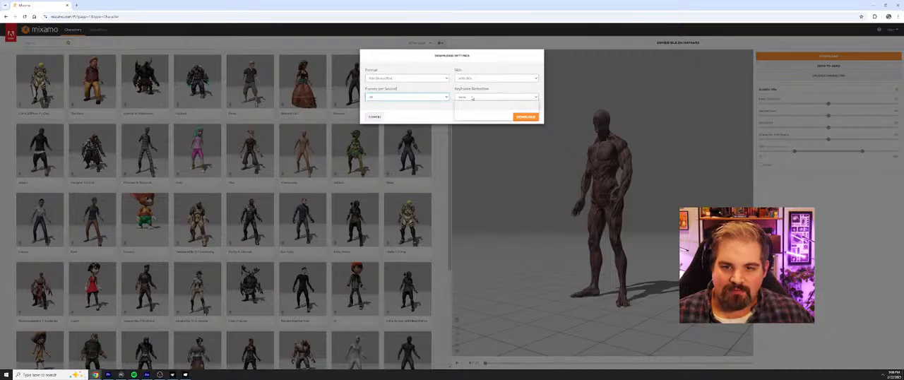
left_click(473, 99)
left_click(473, 101)
left_click(473, 79)
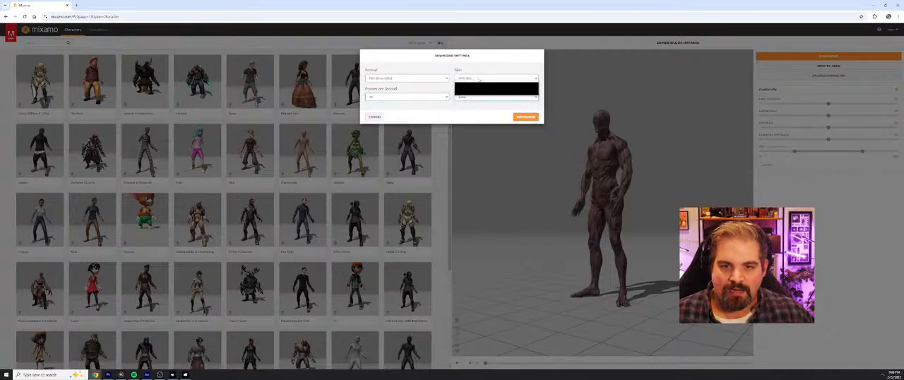
left_click(479, 80)
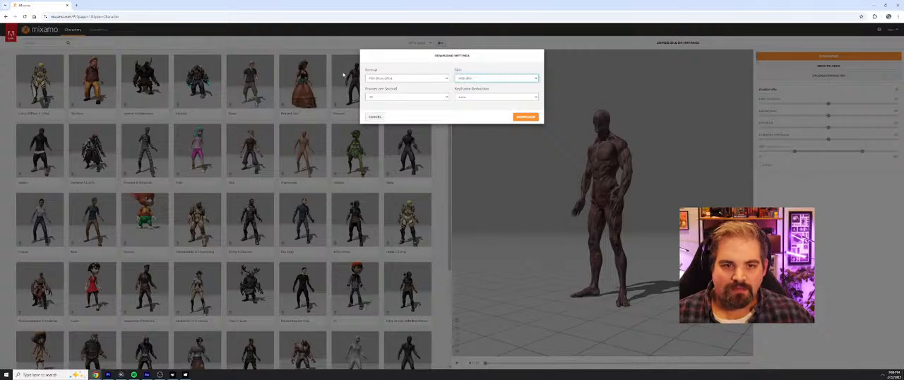
left_click(523, 117)
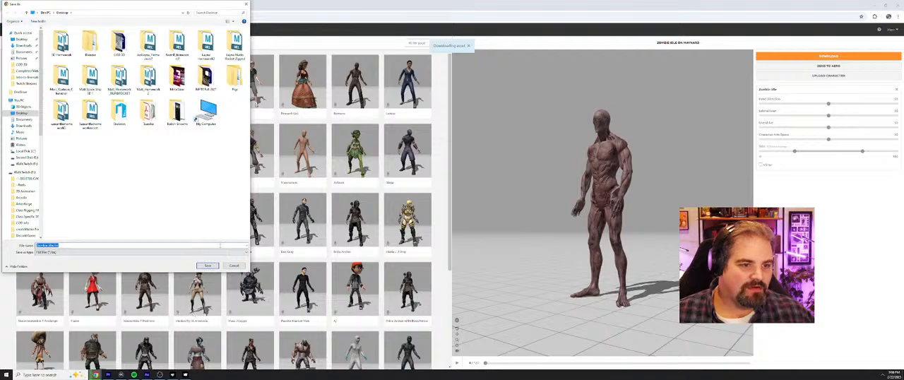
left_click(208, 265)
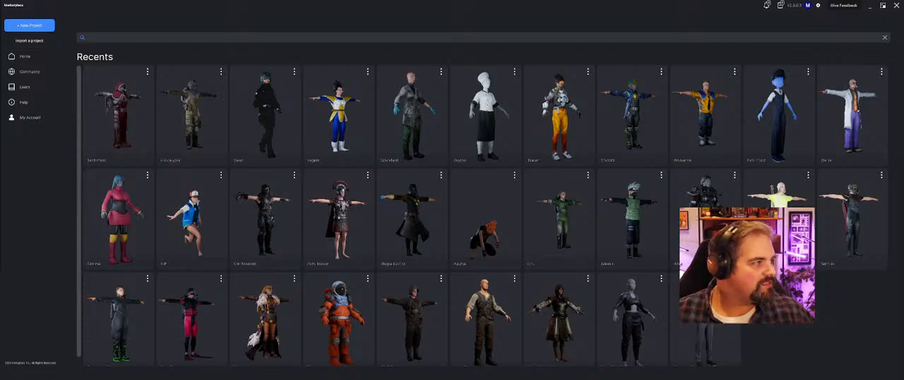
Step: Switch to MetaTailor and create a new project named Maynard
left_click(32, 24)
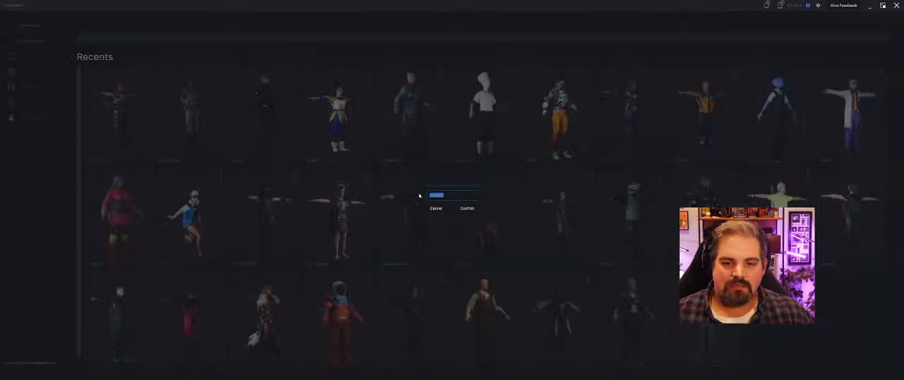
left_click(447, 193)
left_click_drag(423, 195, 283, 190)
type("Demo 01")
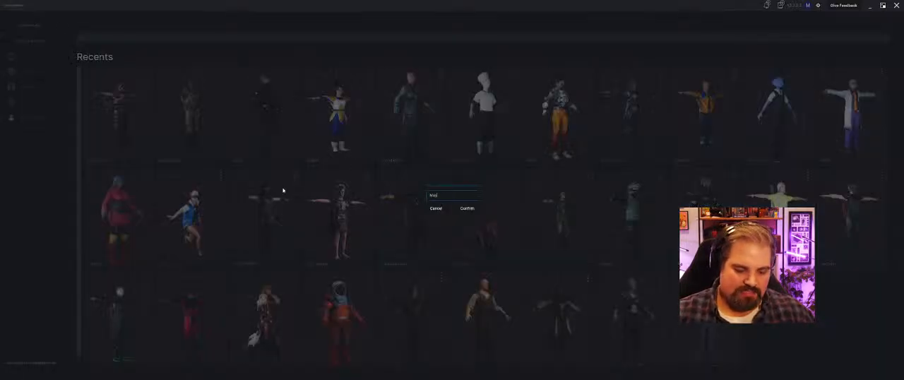
key("Return")
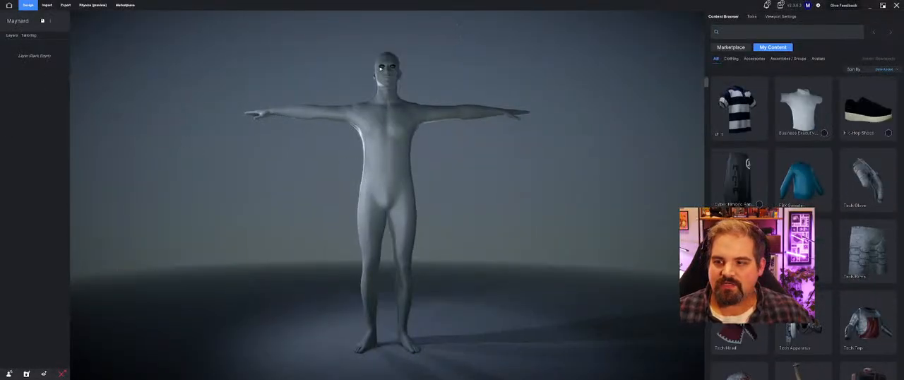
Step: Import the downloaded Zombie Idle file from the Desktop as an avatar
left_click(46, 6)
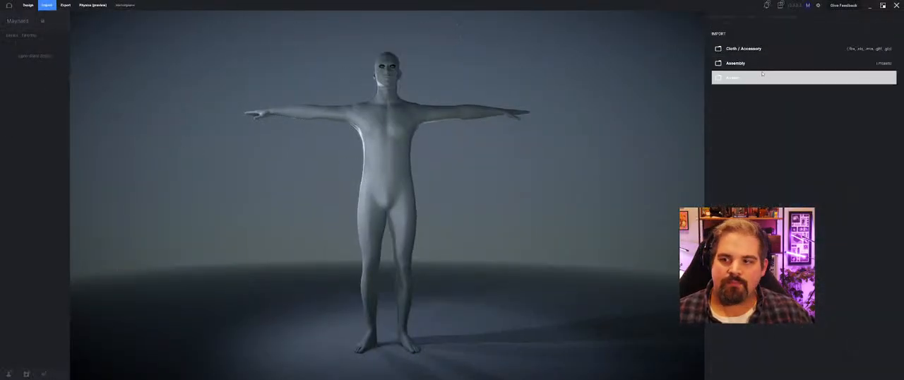
left_click(862, 81)
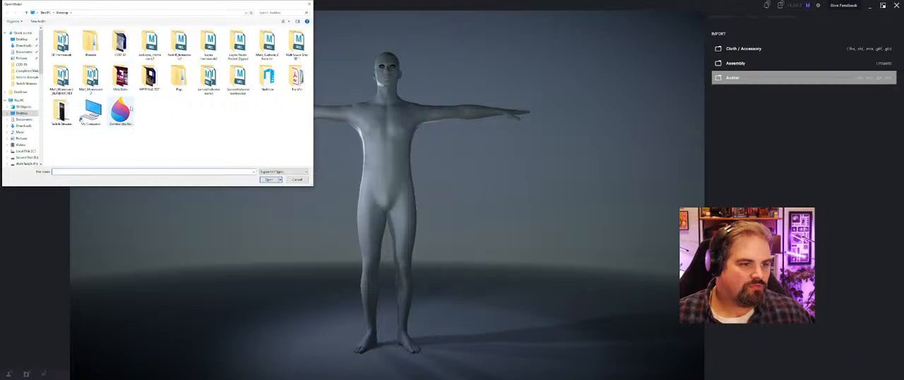
left_click(130, 110)
left_click(268, 180)
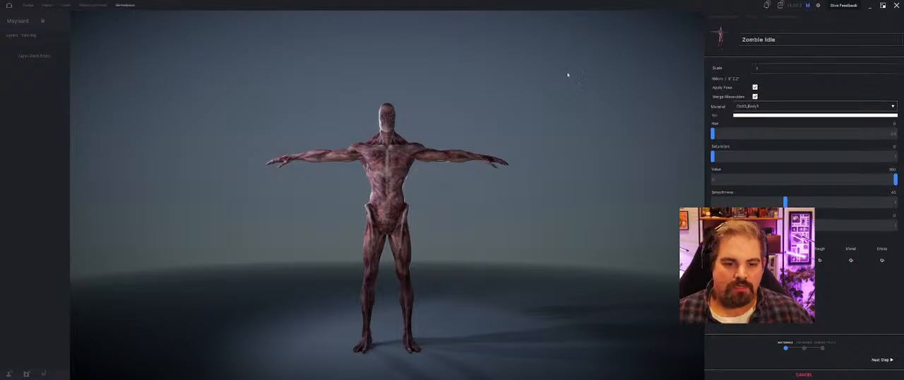
left_click(869, 5)
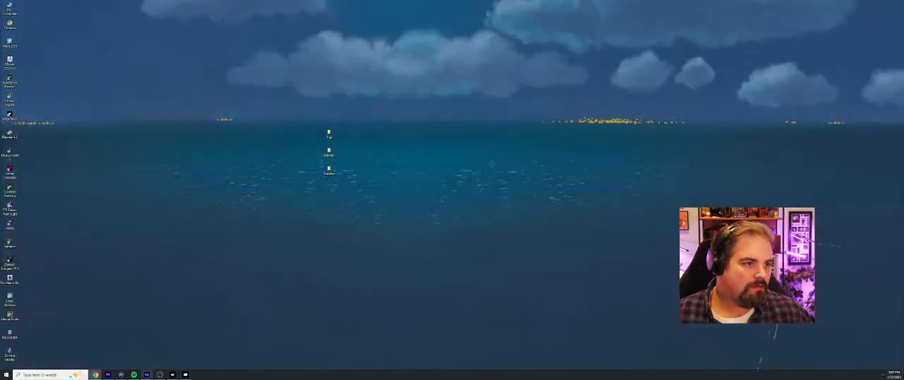
left_click(185, 374)
left_click_drag(400, 71, 398, 117)
scroll(403, 130, "up", 3)
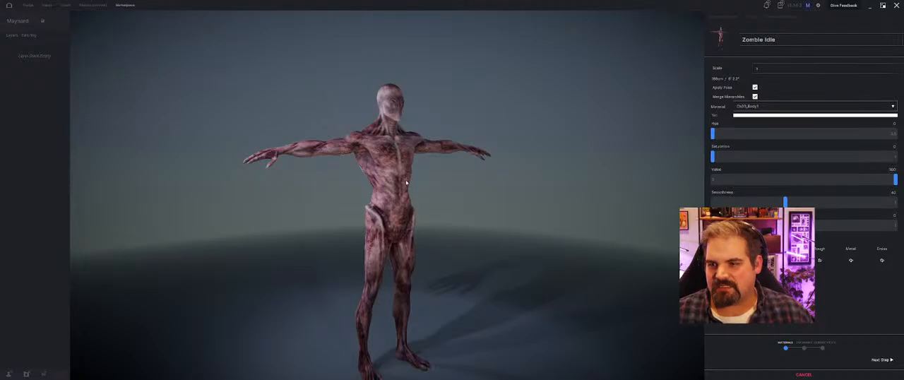
middle_click_drag(406, 187, 402, 178)
mouse_move(403, 178)
left_mouse_down()
mouse_move(376, 181)
mouse_move(415, 182)
mouse_move(393, 182)
left_mouse_up()
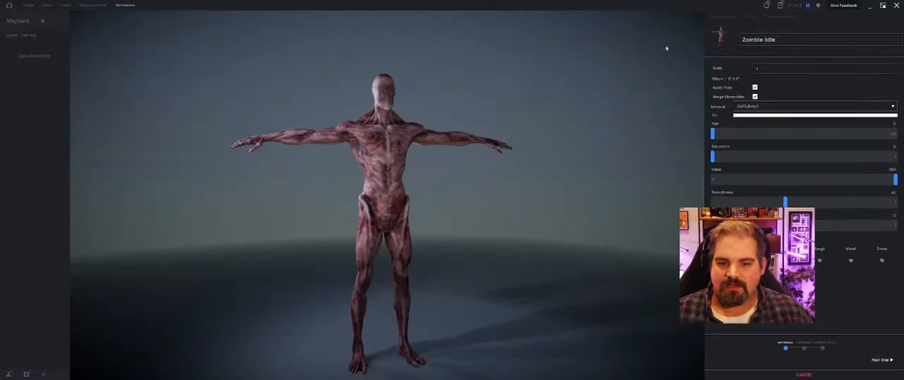
Step: Rename the imported avatar as Maynard and proceed to the landmarks stage
left_click_drag(776, 40, 770, 40)
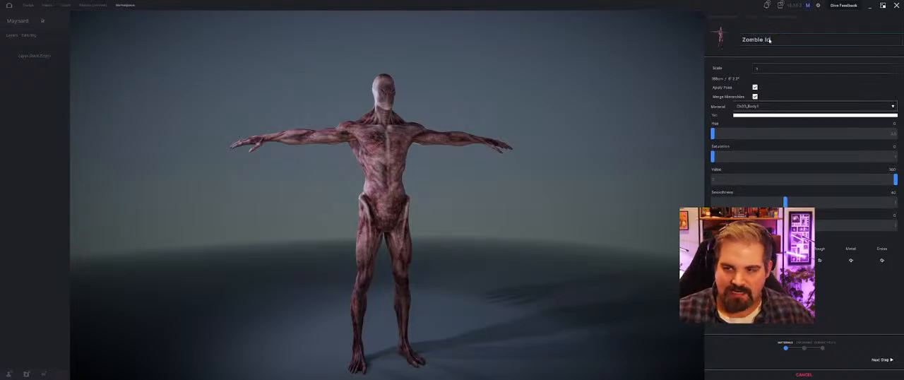
key("BackSpace")
key("BackSpace")
key("BackSpace")
key("BackSpace")
key("BackSpace")
key("BackSpace")
key("BackSpace")
key("BackSpace")
key("BackSpace")
key("BackSpace")
type("MAynard")
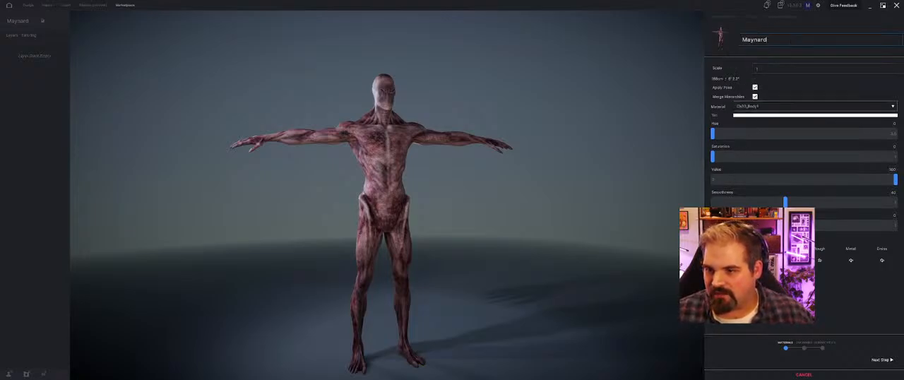
left_click(880, 359)
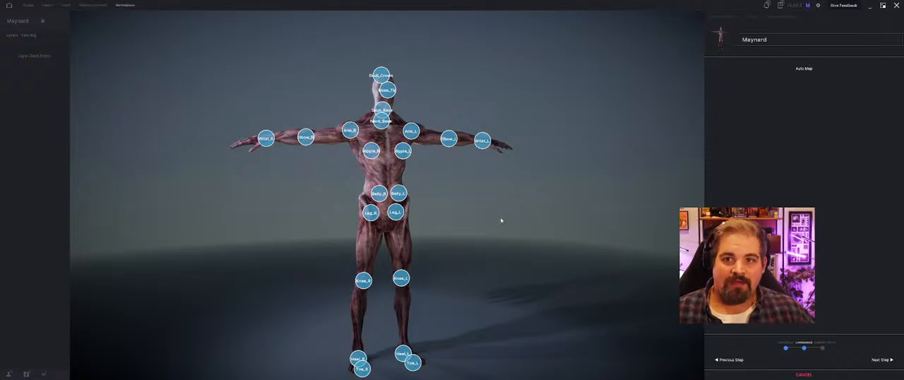
Step: Adjust the Skull_Crown landmark's position above the avatar's head
mouse_move(426, 103)
left_mouse_down()
mouse_move(345, 137)
mouse_move(338, 212)
mouse_move(273, 236)
mouse_move(452, 200)
mouse_move(478, 139)
mouse_move(529, 132)
mouse_move(525, 155)
mouse_move(431, 101)
mouse_move(416, 77)
left_mouse_up()
mouse_move(468, 122)
left_mouse_down()
mouse_move(412, 127)
mouse_move(472, 121)
mouse_move(419, 80)
left_mouse_up()
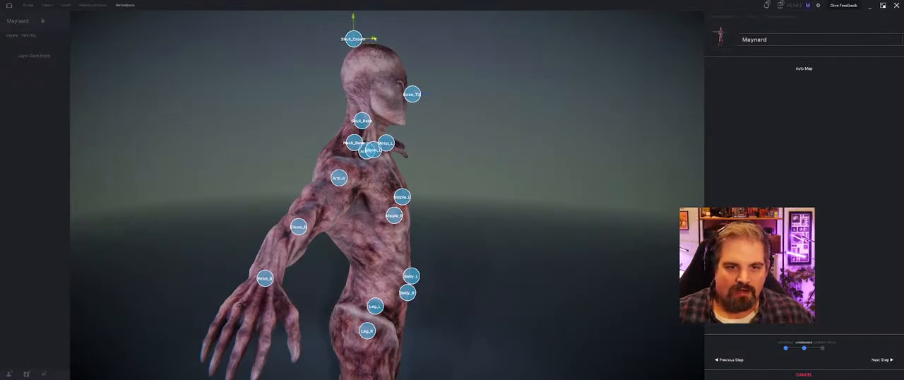
left_click_drag(425, 51, 342, 156)
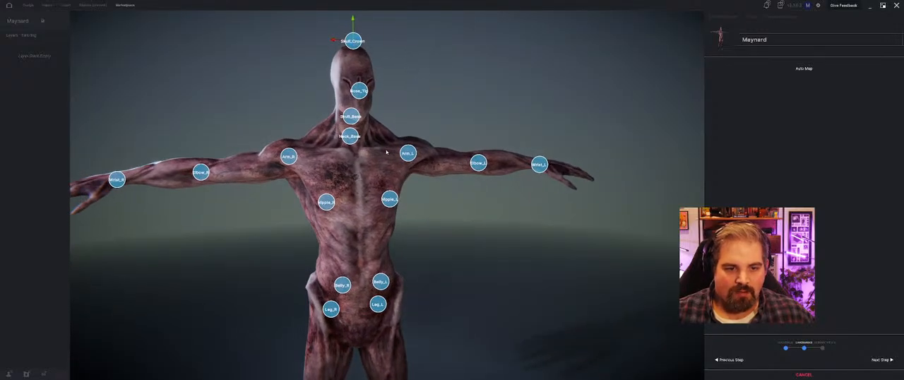
Step: Move the Leg_R and Leg_L landmarks outward toward the hip joints
middle_click_drag(482, 223, 620, 145)
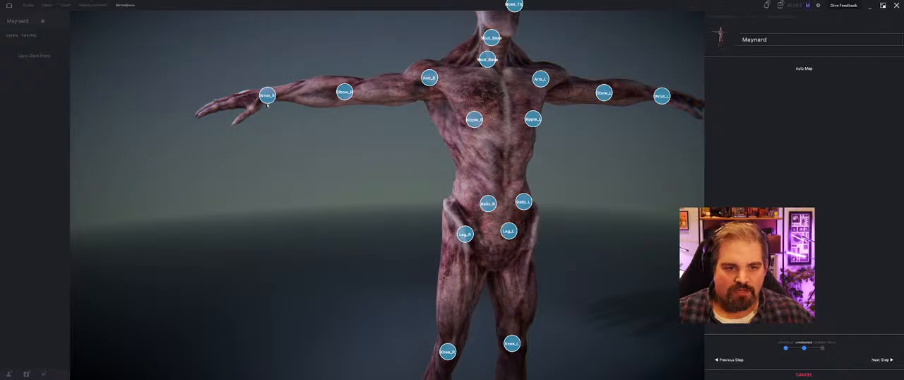
left_click_drag(267, 104, 338, 162)
middle_click_drag(460, 285, 503, 163)
left_click_drag(503, 164, 466, 204)
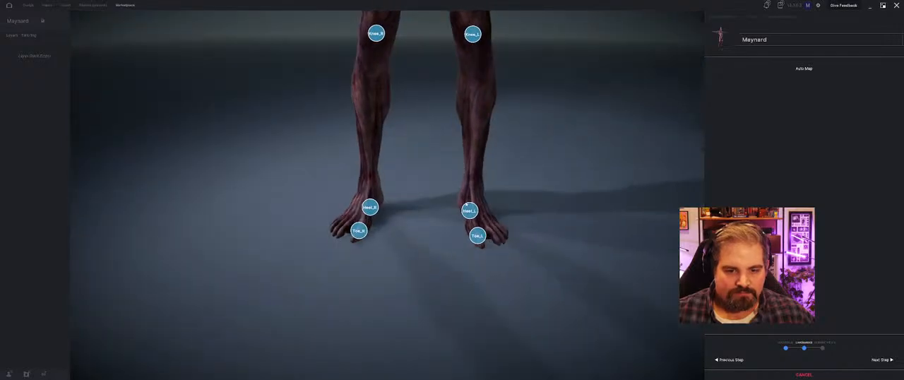
middle_click_drag(466, 204, 447, 257)
left_click_drag(448, 256, 460, 228)
middle_click_drag(459, 214, 462, 234)
left_click_drag(459, 247, 314, 140)
left_click(396, 141)
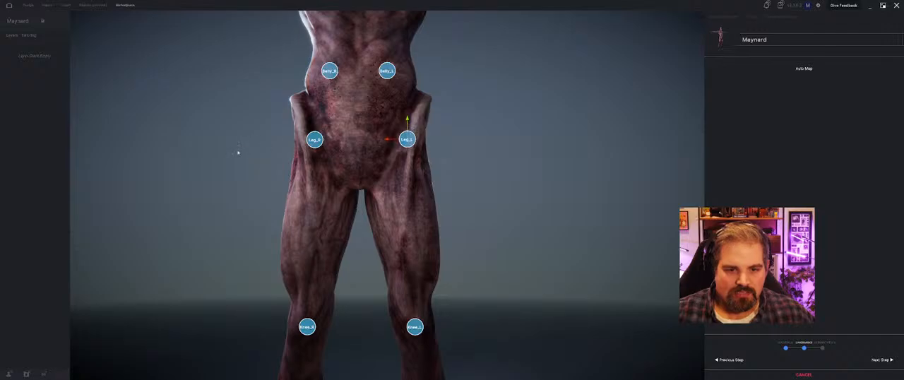
Step: Reposition the Knee_L landmark so it sits on the avatar's left knee from the front and side
mouse_move(238, 152)
left_mouse_down()
mouse_move(356, 152)
mouse_move(343, 164)
mouse_move(383, 167)
mouse_move(245, 166)
mouse_move(233, 155)
left_mouse_up()
scroll(343, 212, "down", 3)
middle_click_drag(480, 290, 470, 202)
left_click_drag(471, 202, 403, 188)
middle_click_drag(403, 188, 445, 206)
scroll(448, 208, "up", 3)
left_click_drag(447, 208, 431, 208)
left_click_drag(388, 186, 366, 185)
left_click_drag(304, 193, 362, 191)
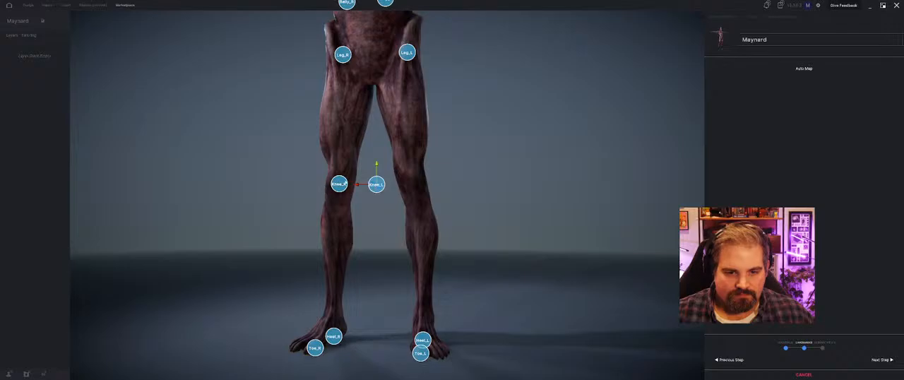
mouse_move(340, 183)
left_mouse_down()
mouse_move(414, 188)
mouse_move(413, 167)
mouse_move(393, 180)
left_mouse_up()
middle_click_drag(395, 204, 322, 209)
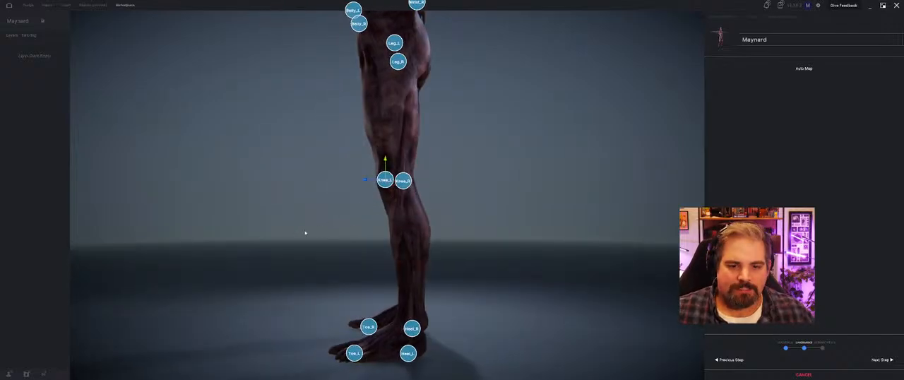
Step: Align the Knee_R landmark with the avatar's right knee in depth and width
middle_click_drag(303, 233, 440, 236)
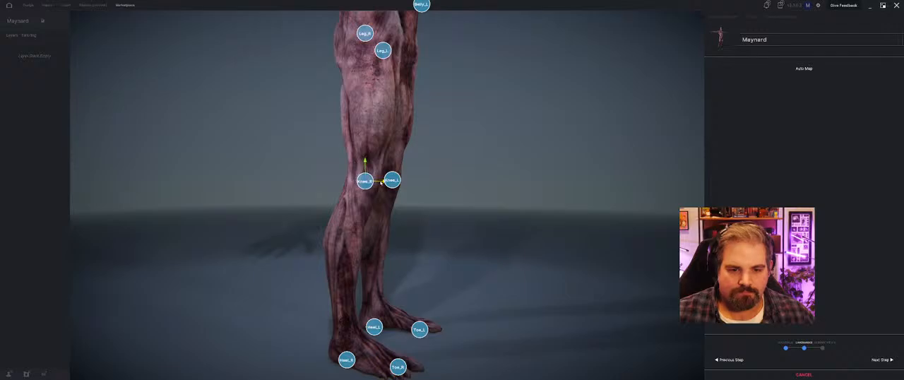
middle_click_drag(362, 182, 325, 209)
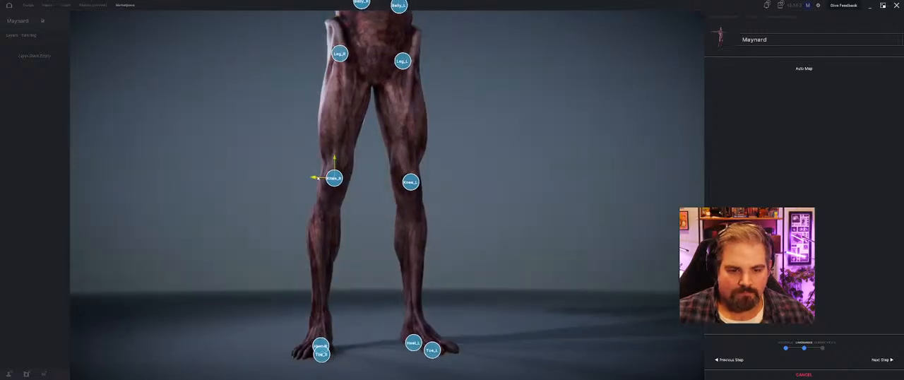
middle_click_drag(313, 177, 388, 254)
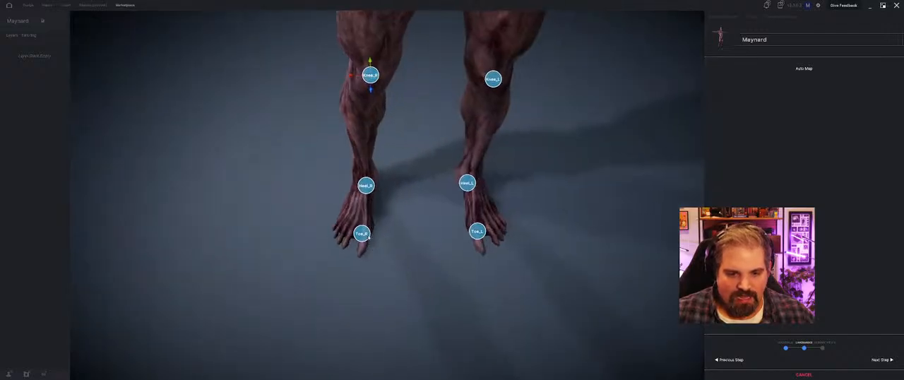
Step: Move the Toe_R and Toe_L landmarks outward to the middle of the toes on each foot
left_click(364, 235)
mouse_move(363, 236)
left_mouse_down()
mouse_move(347, 238)
mouse_move(347, 252)
left_mouse_up()
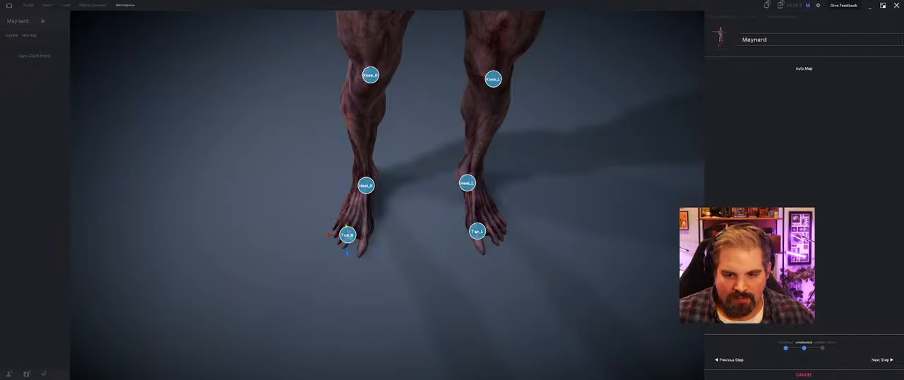
left_click(477, 232)
left_click_drag(478, 238, 495, 247)
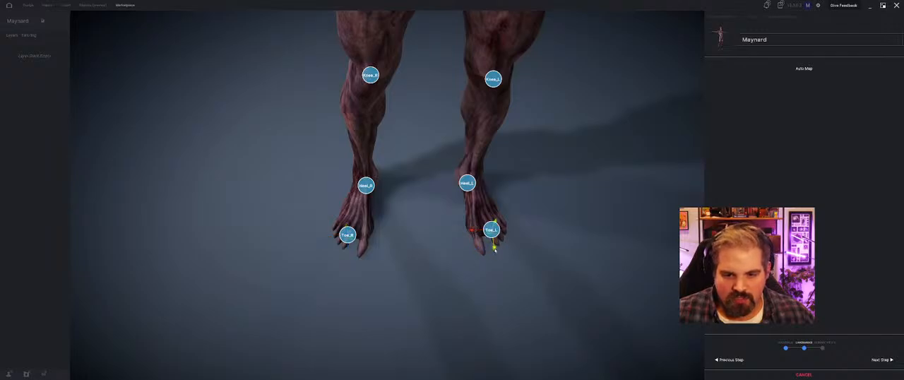
Step: Position the Heel_L and Heel_R landmarks at the back of the avatar's heels, checking them from behind and the side
left_click_drag(414, 254, 546, 212)
middle_click_drag(305, 99, 306, 191)
mouse_move(344, 249)
left_mouse_down()
mouse_move(327, 243)
mouse_move(359, 230)
mouse_move(354, 223)
mouse_move(381, 234)
mouse_move(353, 226)
mouse_move(323, 248)
mouse_move(387, 242)
mouse_move(385, 211)
mouse_move(361, 209)
mouse_move(341, 182)
mouse_move(419, 246)
mouse_move(508, 248)
mouse_move(492, 220)
left_mouse_up()
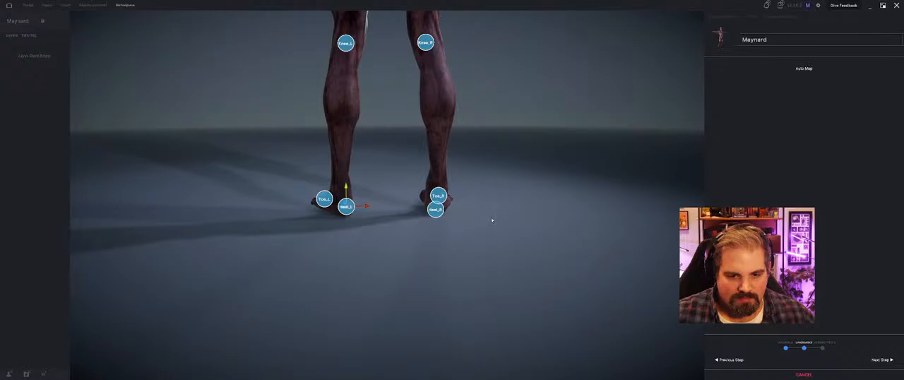
left_click(436, 210)
left_click_drag(432, 233, 461, 231)
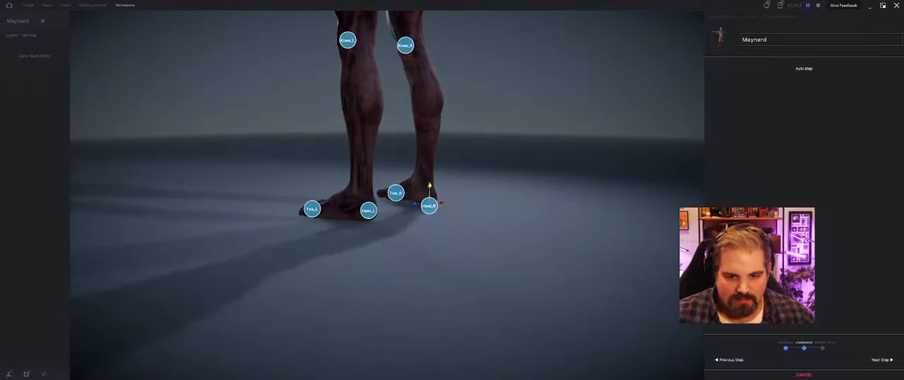
left_click_drag(427, 204, 299, 235)
Step: Review the landmarks on the whole body and complete the landmark stage to finish importing Maynard
scroll(393, 172, "down", 5)
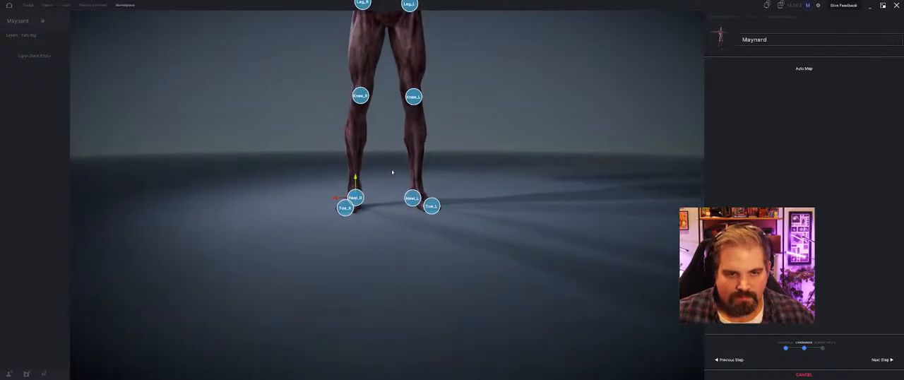
middle_click_drag(466, 157, 471, 213)
left_click_drag(472, 212, 493, 227)
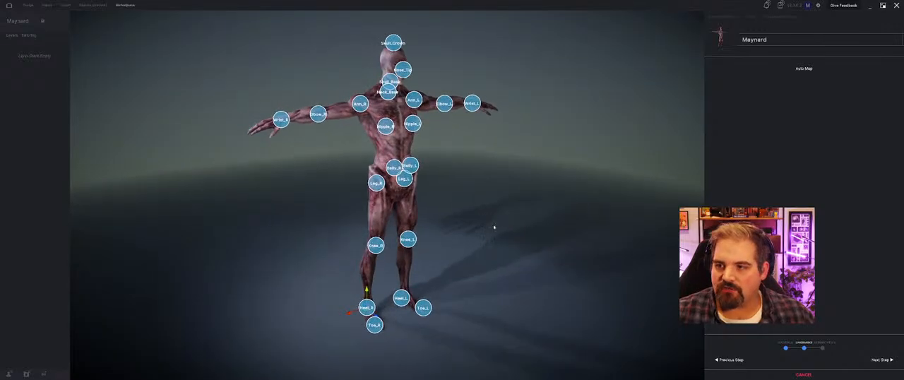
left_click(881, 360)
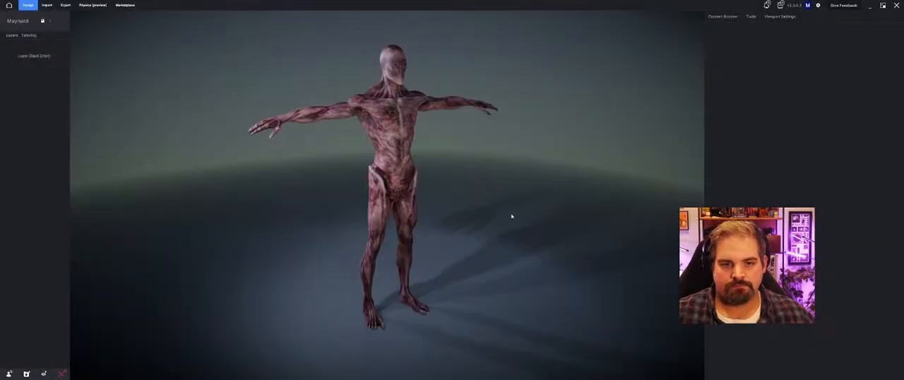
left_click_drag(520, 214, 514, 215)
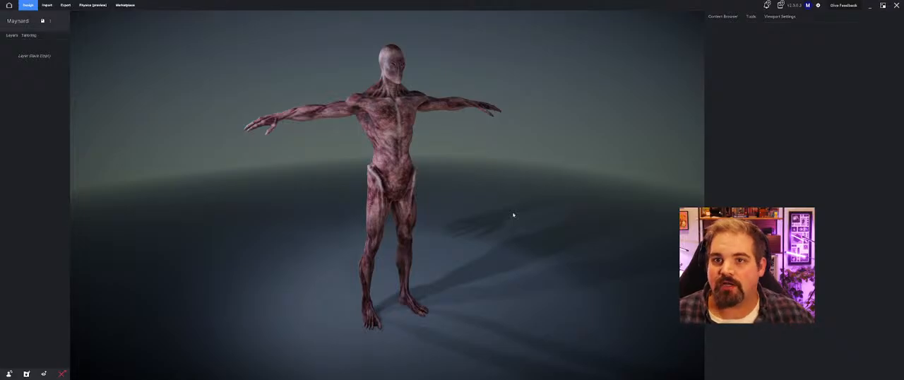
Step: Try the striped shirt from My Content on the avatar, then remove it from the layers
left_click(721, 16)
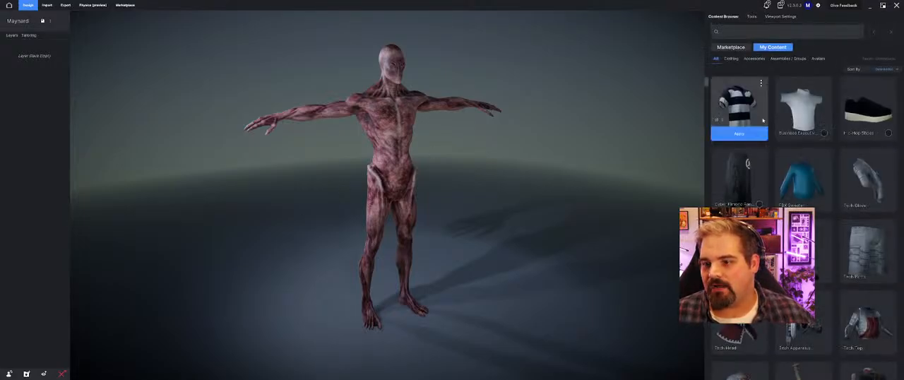
left_click(736, 133)
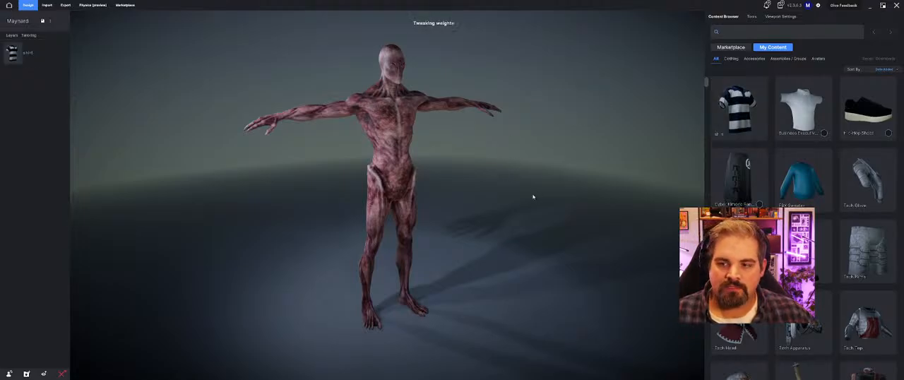
middle_click_drag(480, 198, 456, 213)
scroll(489, 206, "up", 4)
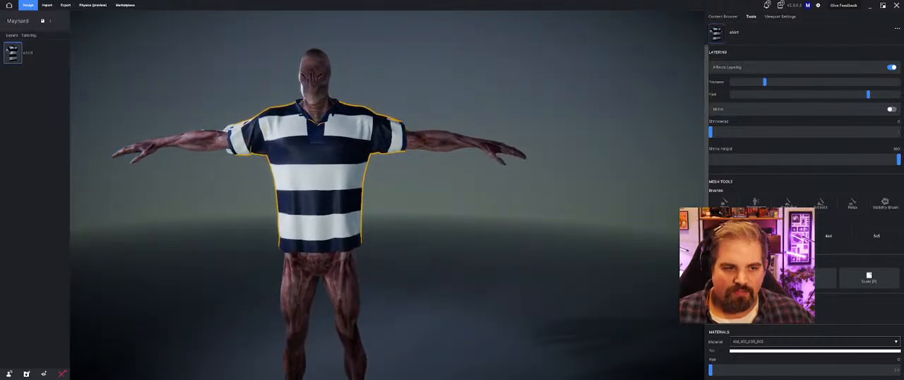
left_click(58, 53)
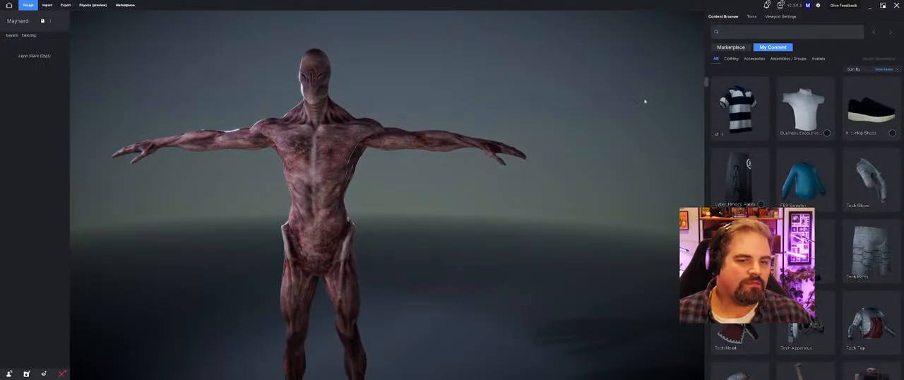
Step: Delete the striped shirt from My Content
left_click(761, 85)
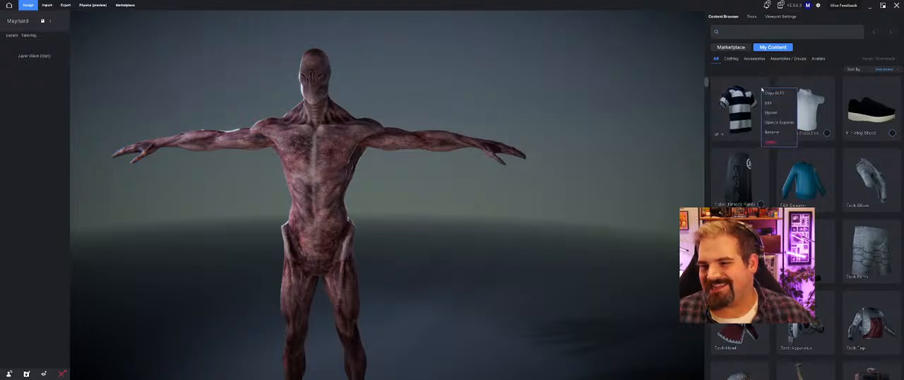
left_click(777, 142)
left_click(499, 209)
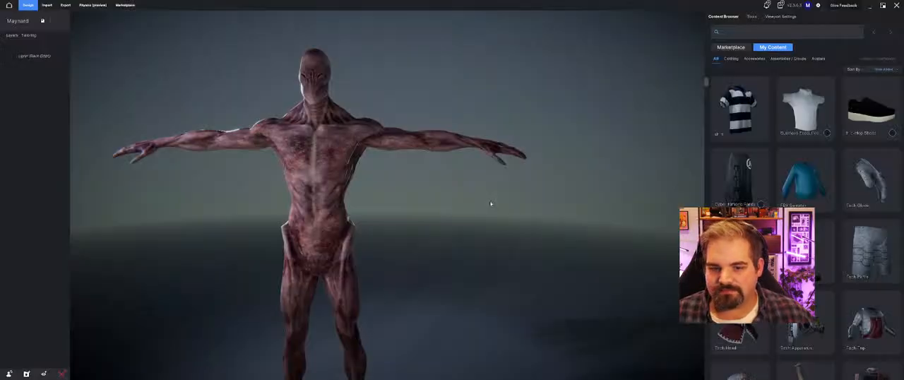
Step: Filter the clothing in My Content to the Shirts category and apply the Referee-Top to the avatar
left_click(731, 58)
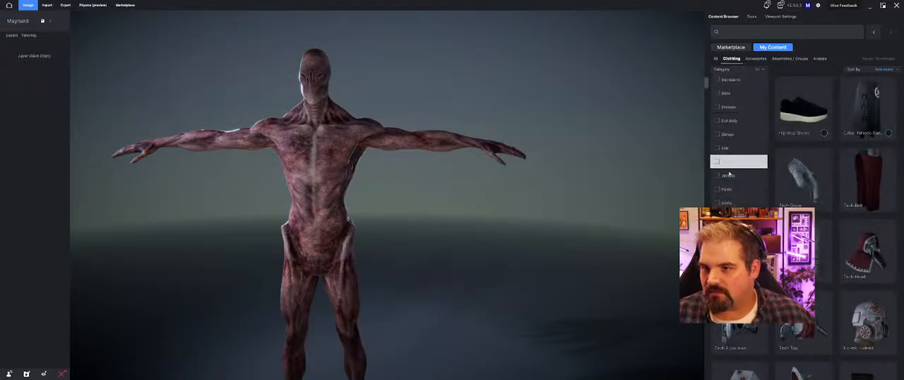
left_click(733, 203)
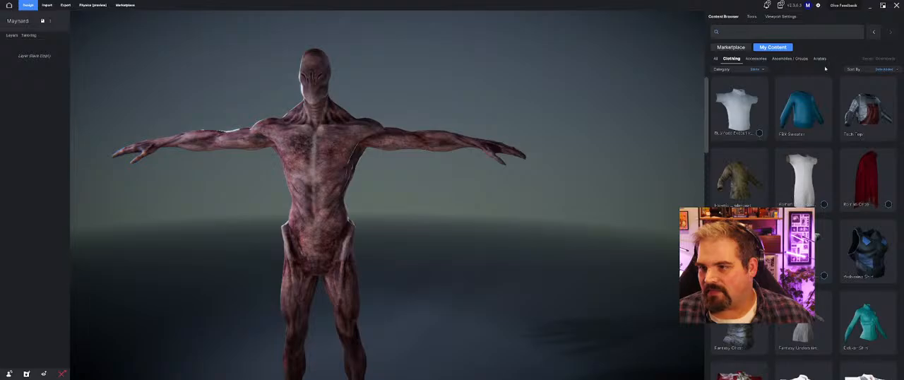
scroll(868, 162, "down", 4)
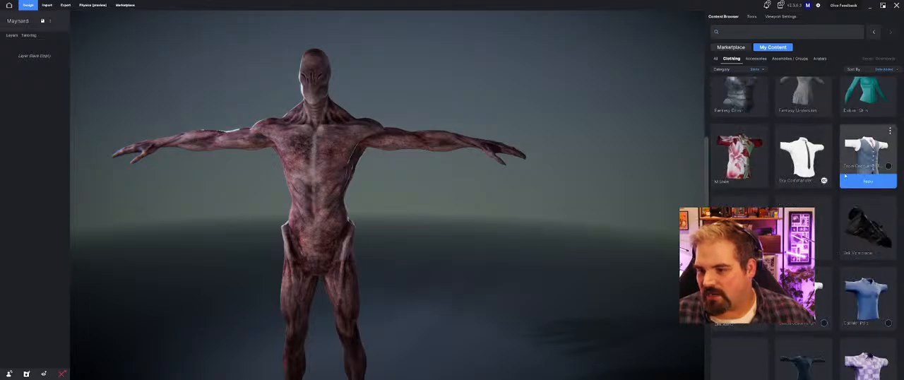
scroll(823, 187, "down", 5)
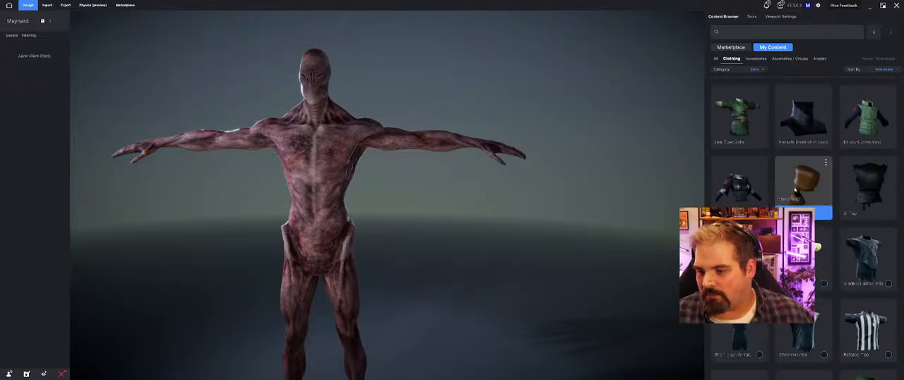
scroll(795, 189, "down", 3)
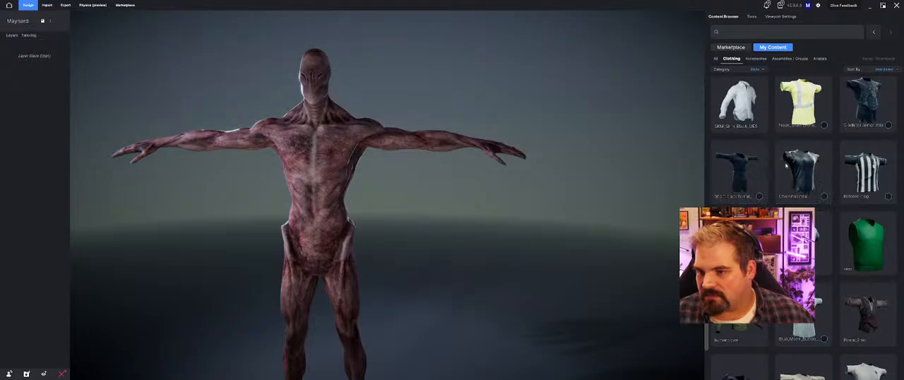
mouse_move(856, 201)
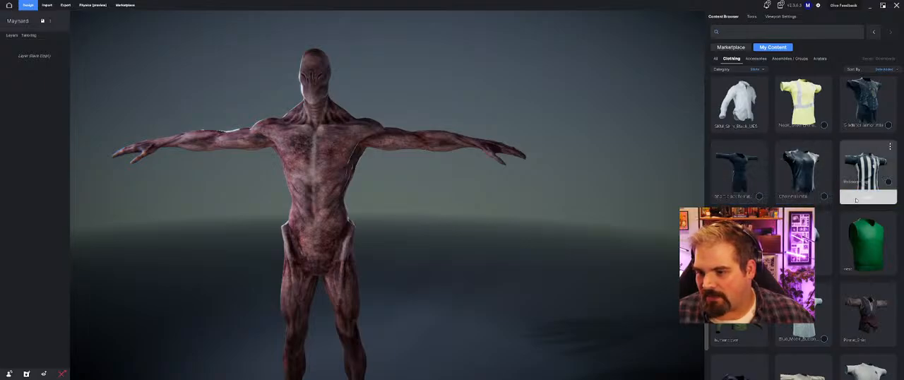
left_click(856, 200)
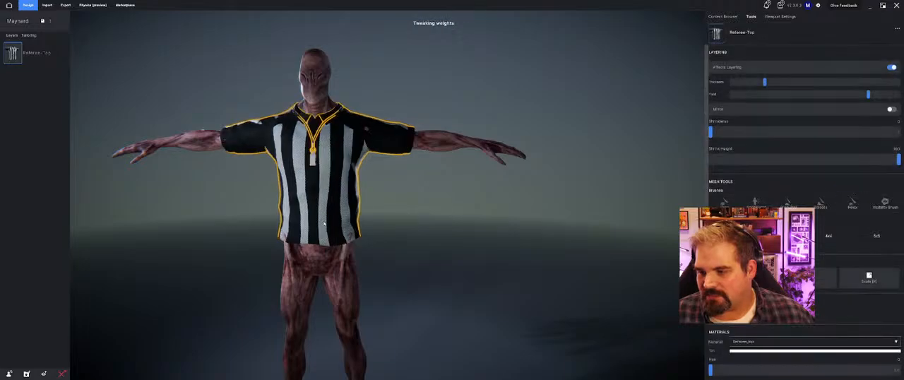
Step: Inspect the Referee-Top for body clipping and increase its layering thickness
left_click_drag(306, 218, 602, 223)
left_click(462, 238)
left_click_drag(462, 238, 500, 245)
scroll(476, 245, "up", 4)
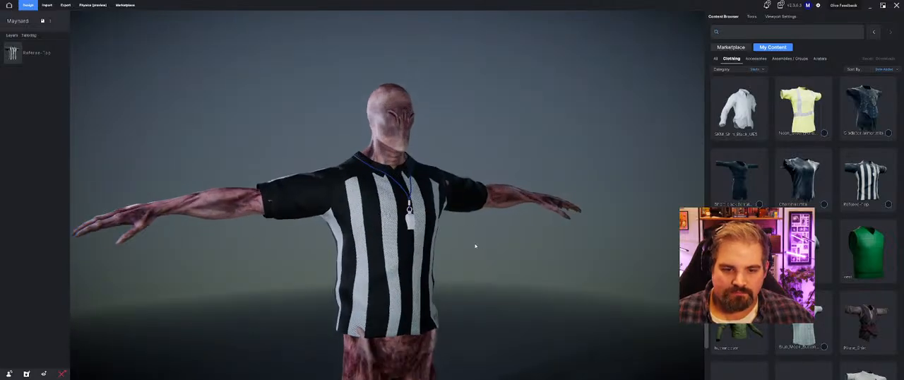
left_click(482, 213)
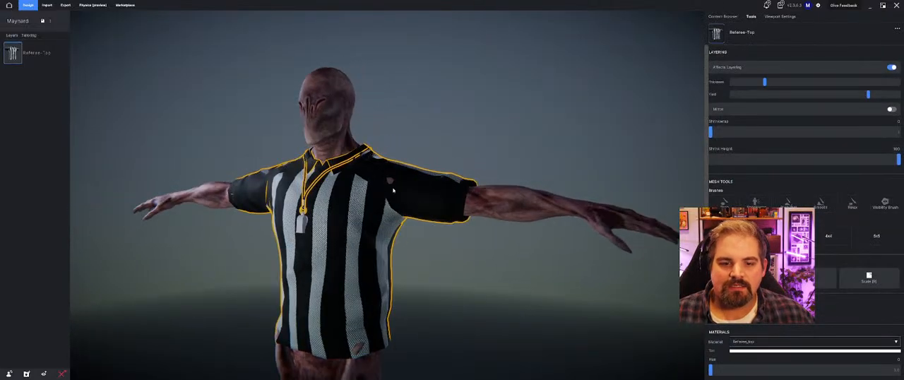
left_click_drag(393, 183, 231, 195)
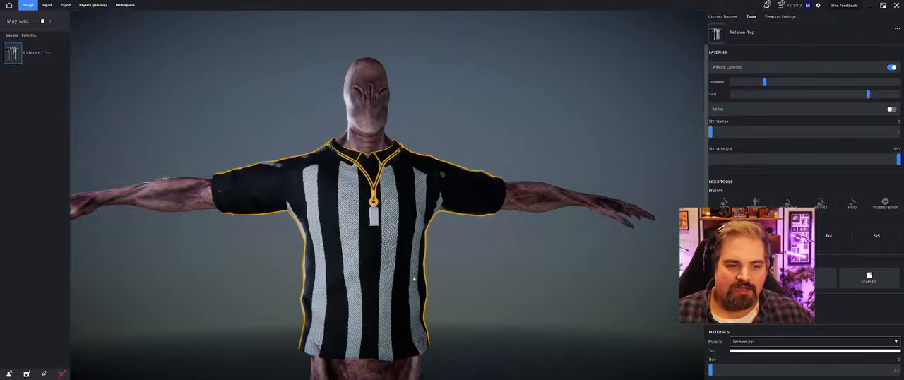
left_click_drag(765, 83, 803, 82)
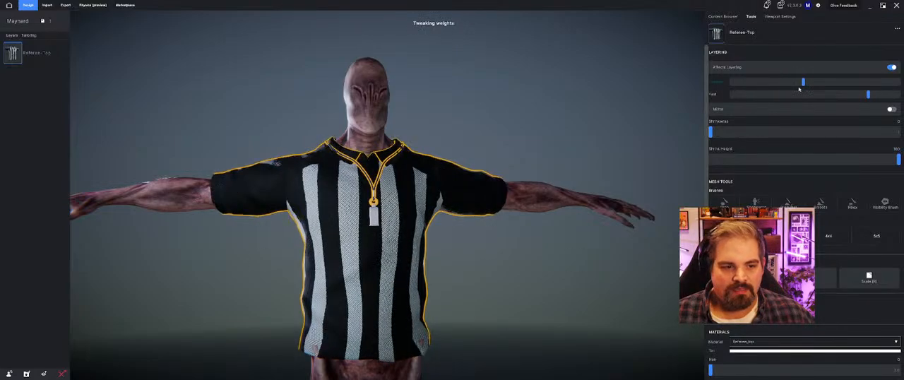
Step: Sculpt the layered version of the Referee-Top with a mesh brush along the hem and sleeves to cover the clipping body, and confirm
mouse_move(544, 218)
left_mouse_down()
mouse_move(460, 214)
mouse_move(470, 190)
mouse_move(529, 193)
mouse_move(548, 205)
left_mouse_up()
left_click_drag(487, 294, 320, 334)
left_click_drag(539, 285, 640, 250)
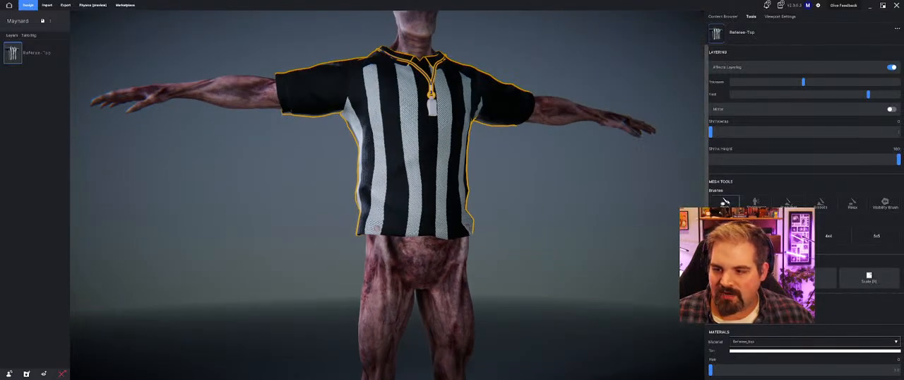
left_click(787, 203)
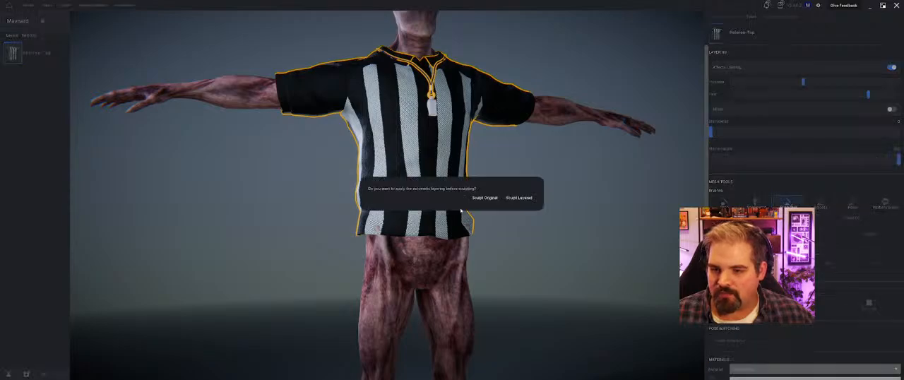
left_click(520, 198)
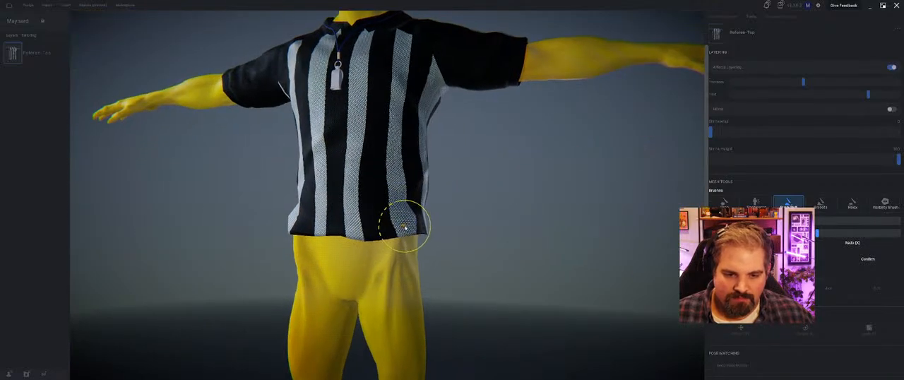
left_click_drag(515, 266, 262, 185)
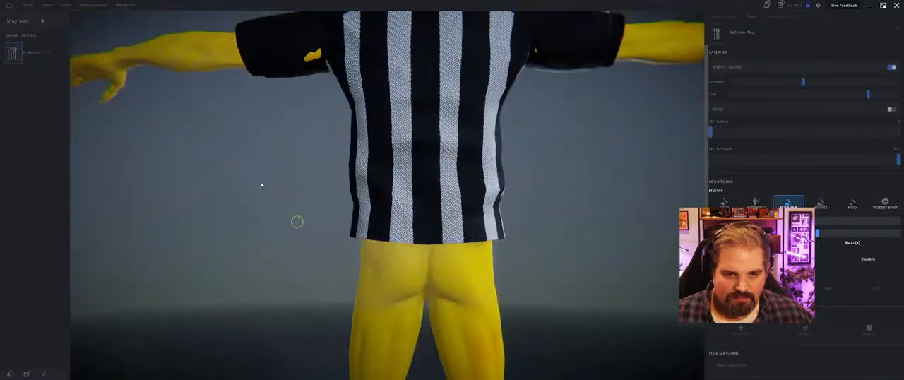
middle_click_drag(261, 185, 284, 196)
left_click_drag(339, 213, 342, 217)
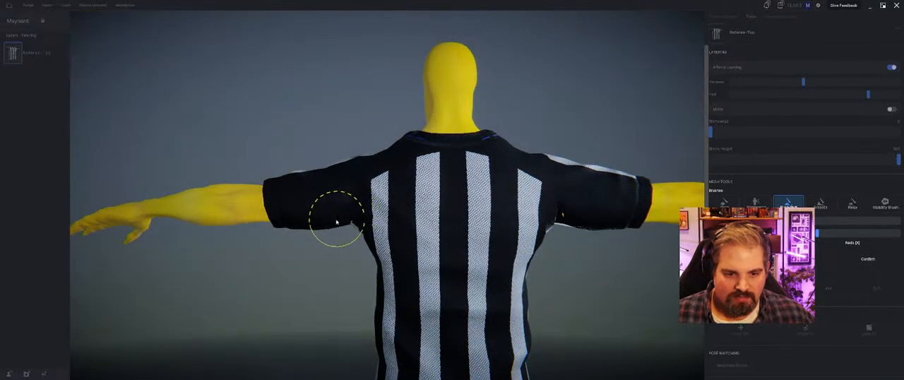
left_click_drag(559, 222, 571, 218)
left_click_drag(229, 289, 389, 281)
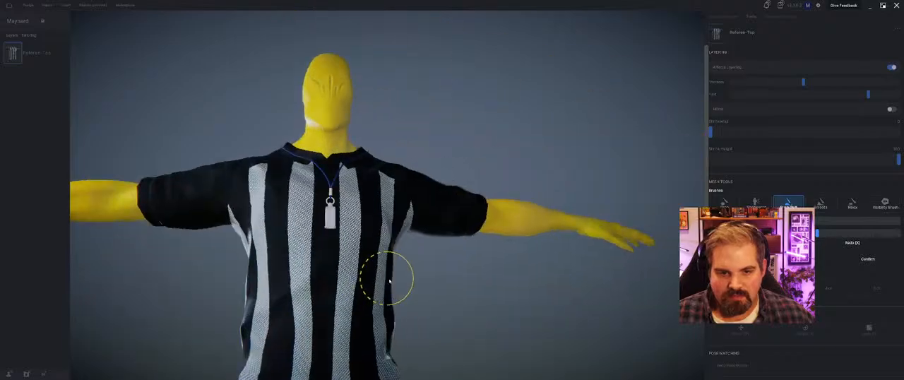
scroll(389, 281, "down", 5)
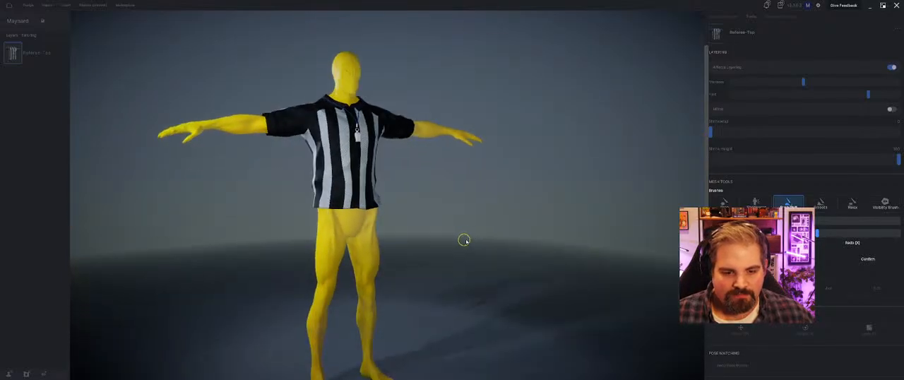
left_click(868, 260)
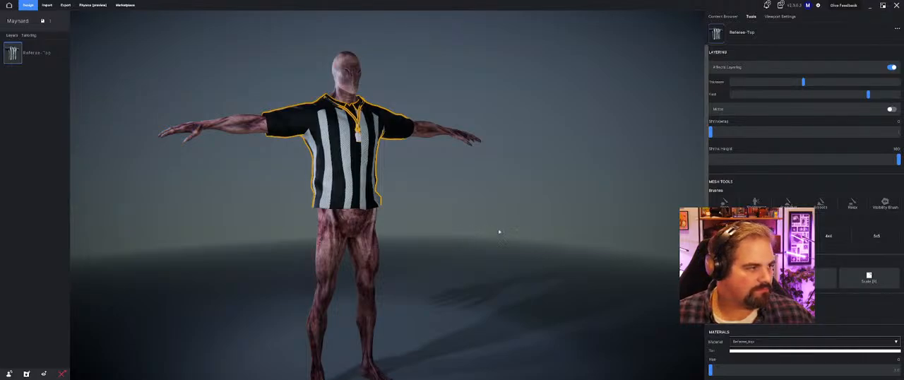
Step: Switch the clothing category filter in My Content from Shirts to Pants
scroll(488, 216, "down", 3)
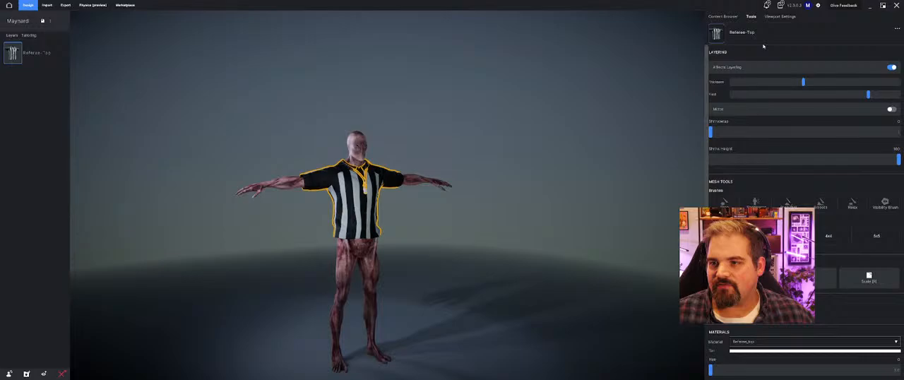
left_click(723, 15)
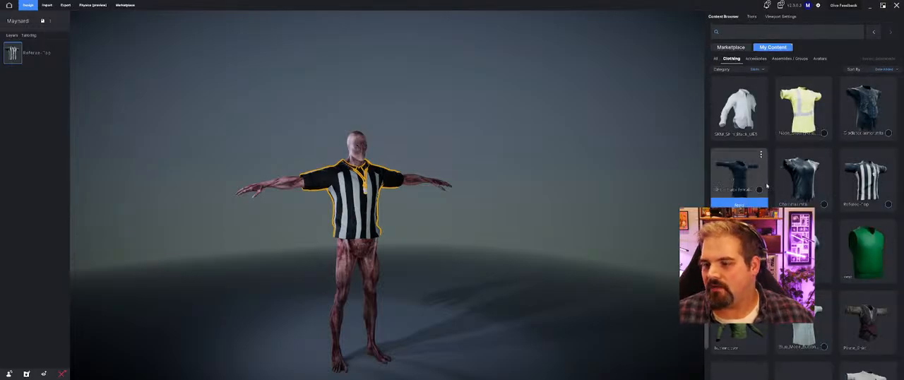
scroll(770, 187, "down", 3)
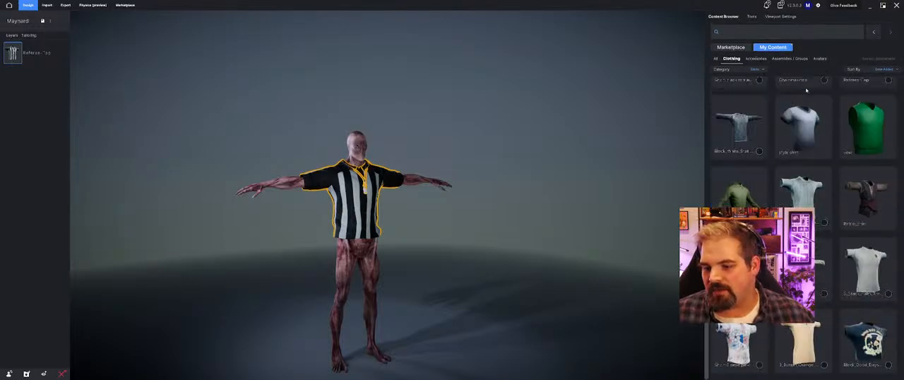
scroll(806, 90, "up", 8)
left_click(756, 70)
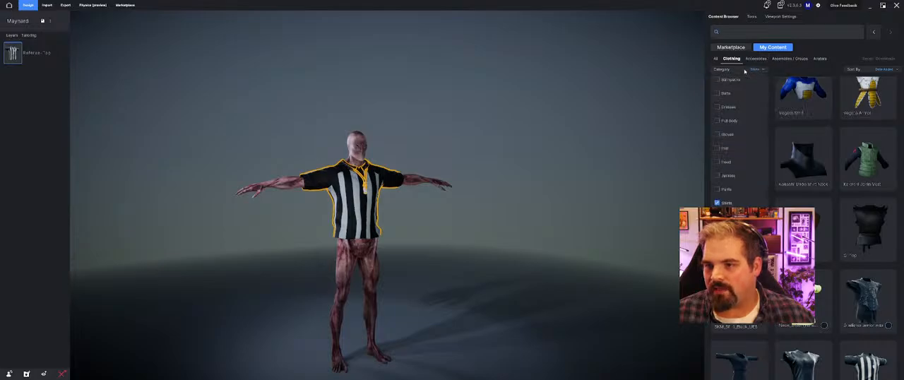
left_click(730, 189)
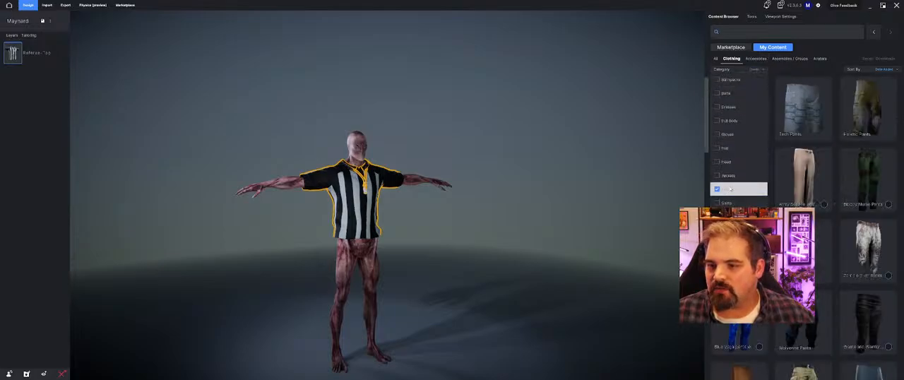
left_click(817, 54)
Step: Find the Business Suit_Pants in the filtered clothing, apply them to the avatar and check how they fit
scroll(770, 155, "down", 4)
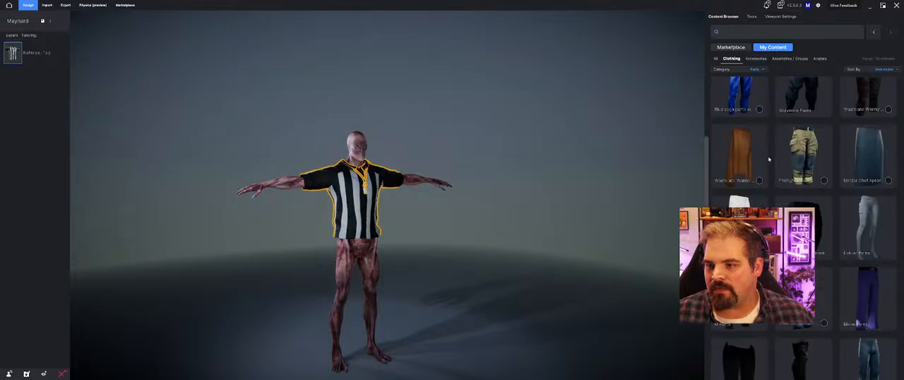
scroll(769, 155, "up", 4)
scroll(743, 156, "down", 3)
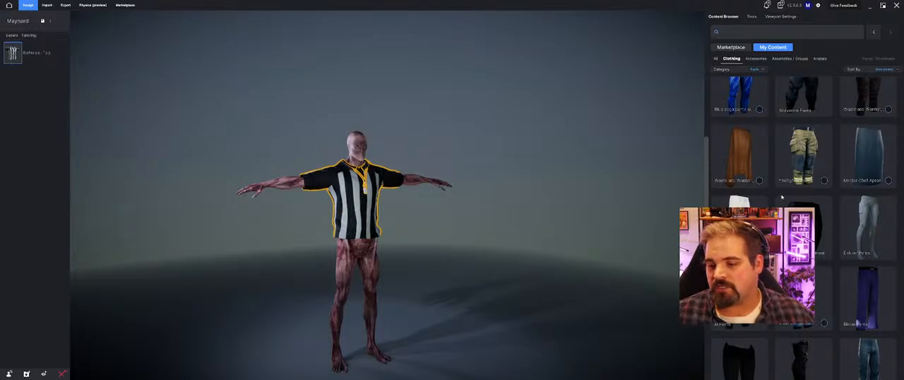
scroll(863, 191, "down", 10)
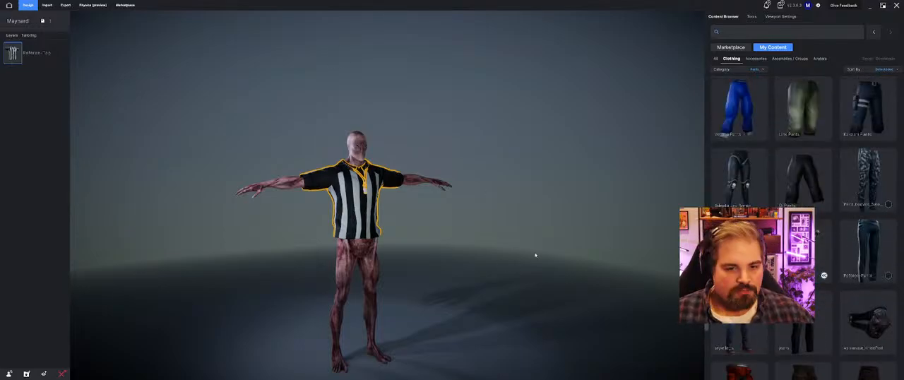
scroll(805, 205, "down", 2)
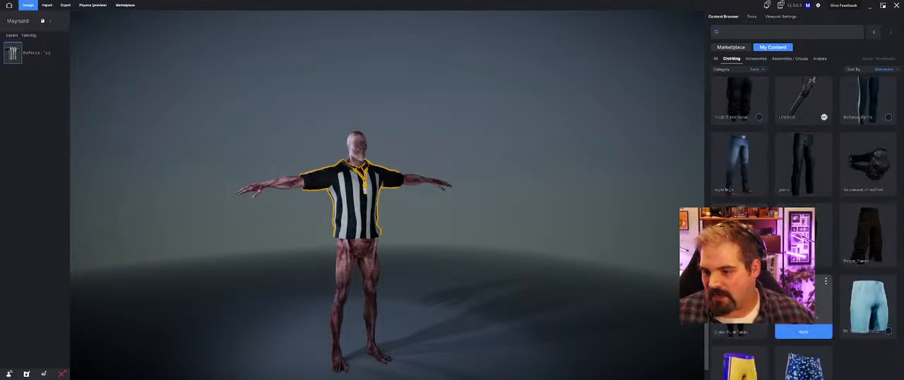
left_click(790, 333)
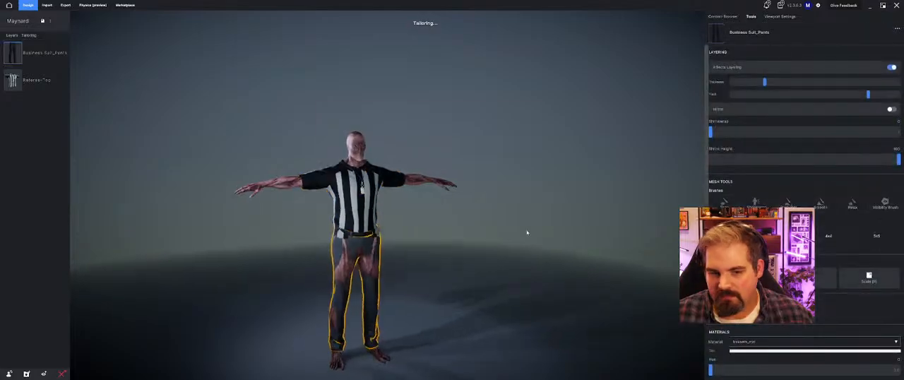
middle_click_drag(553, 234, 455, 224)
left_click(467, 243)
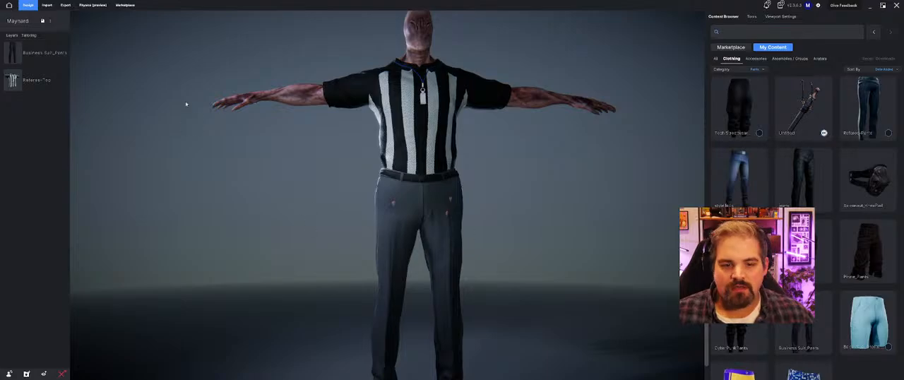
Step: Try the Referee-Top layered above the Business Suit_Pants and return the pants to the uppermost layer
left_click(42, 53)
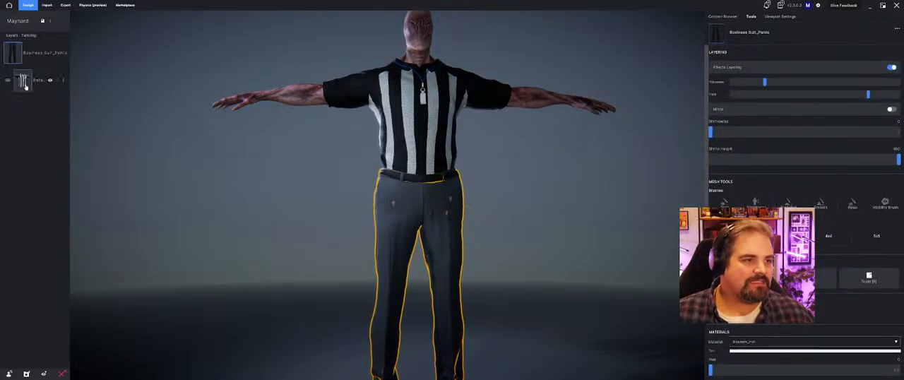
left_click_drag(25, 86, 24, 51)
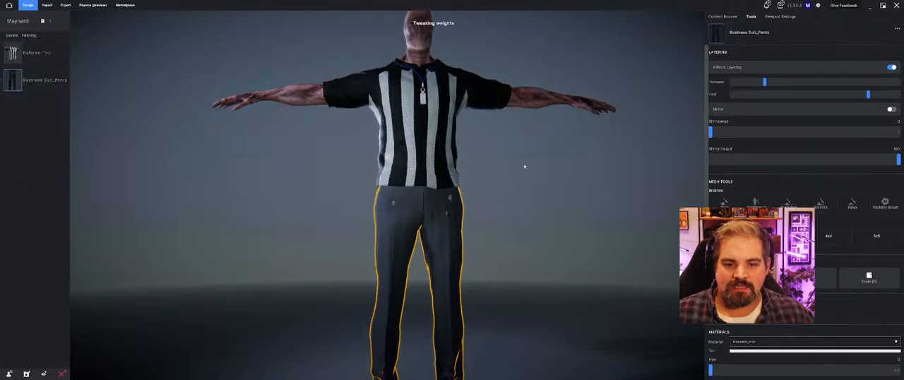
middle_click_drag(525, 166, 565, 168)
left_click_drag(26, 81, 26, 55)
middle_click_drag(488, 130, 542, 153)
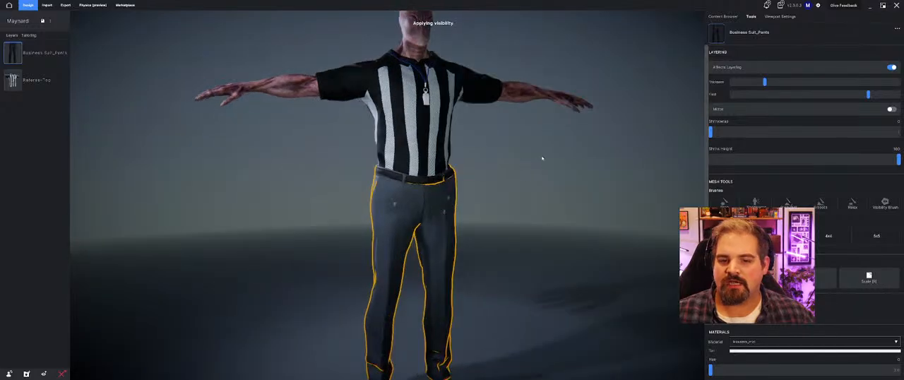
Step: Increase the layering thickness of the Business Suit_Pants and review the full outfit
scroll(595, 166, "up", 3)
left_click(803, 82)
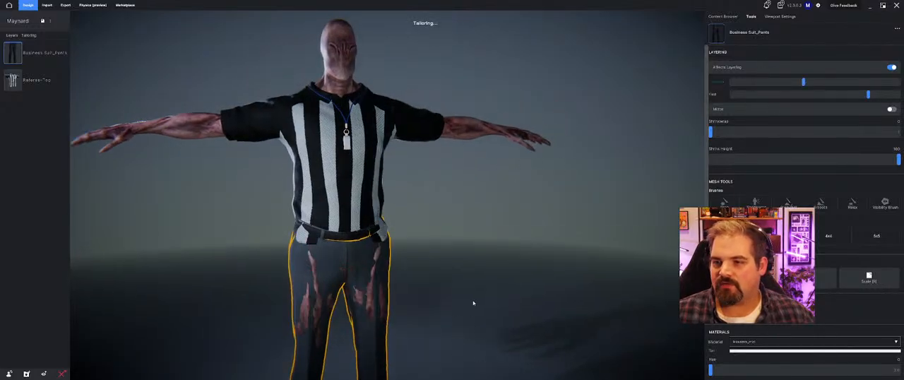
middle_click_drag(455, 262, 516, 246)
left_click(503, 289)
scroll(488, 287, "down", 4)
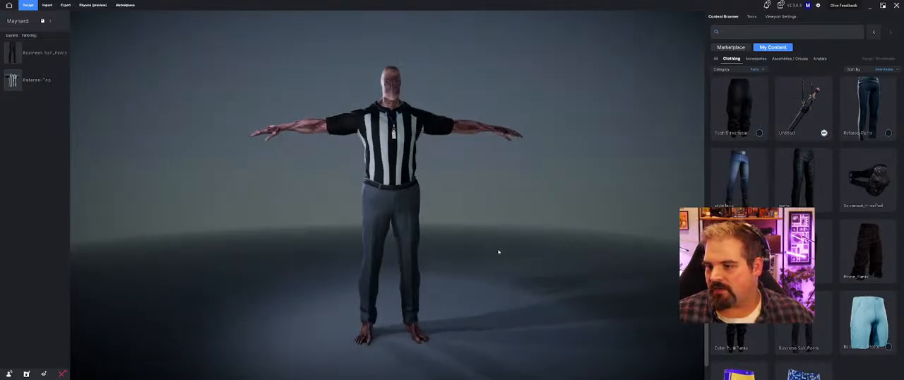
Step: Filter My Content clothing to Shoes instead of Pants and apply the Business Suit_Shoes to the avatar
scroll(824, 133, "up", 10)
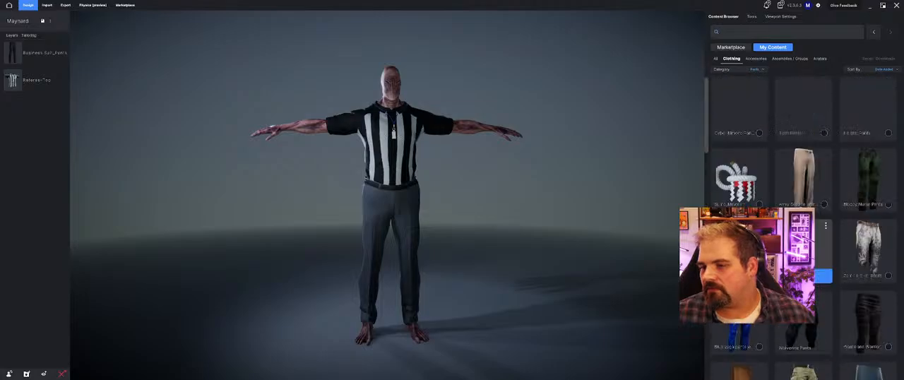
left_click(754, 69)
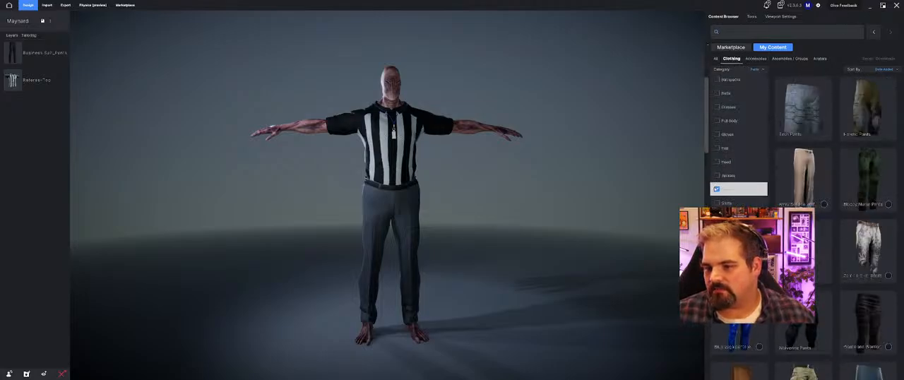
left_click(718, 189)
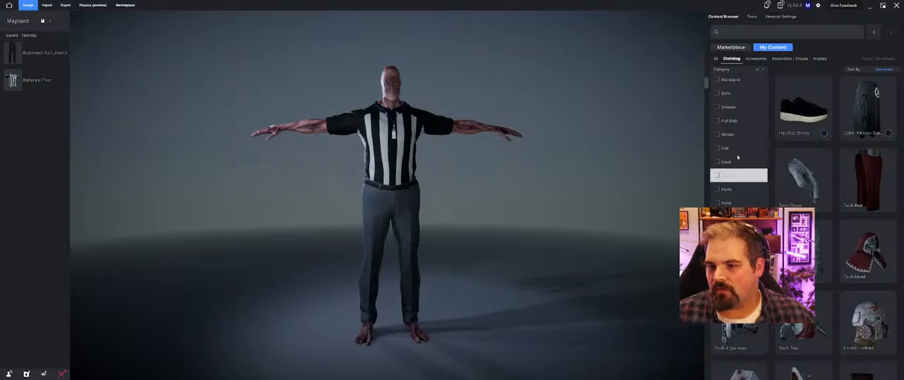
left_click(718, 217)
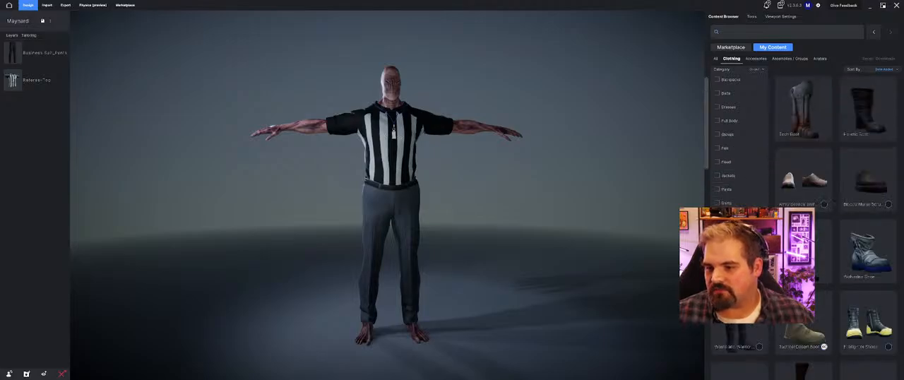
left_click(846, 49)
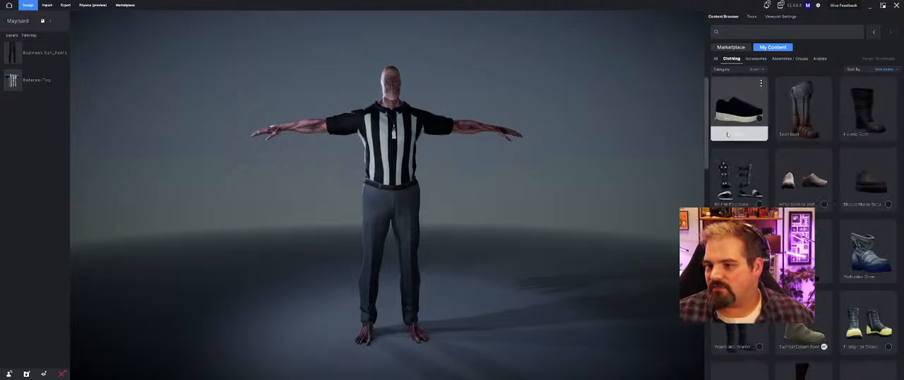
scroll(733, 134, "down", 5)
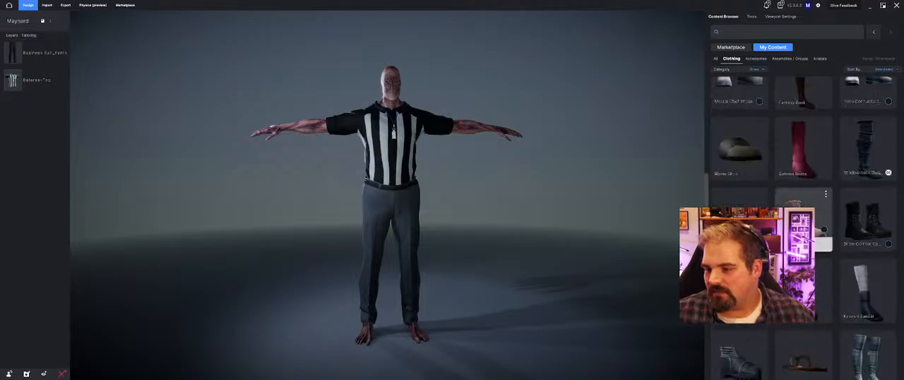
scroll(720, 166, "down", 5)
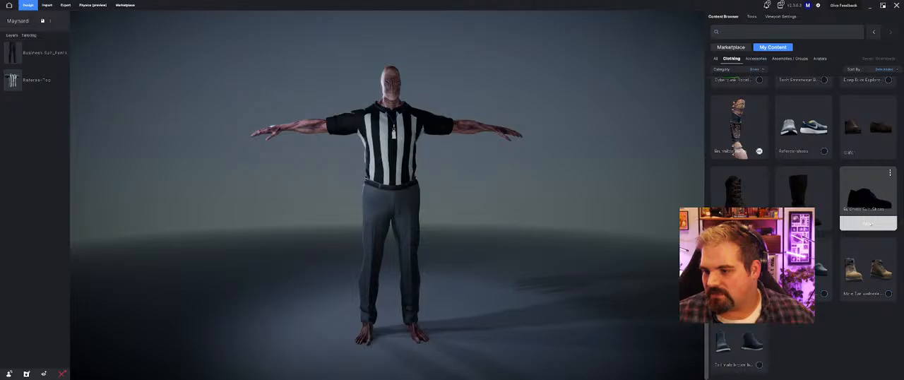
left_click(869, 224)
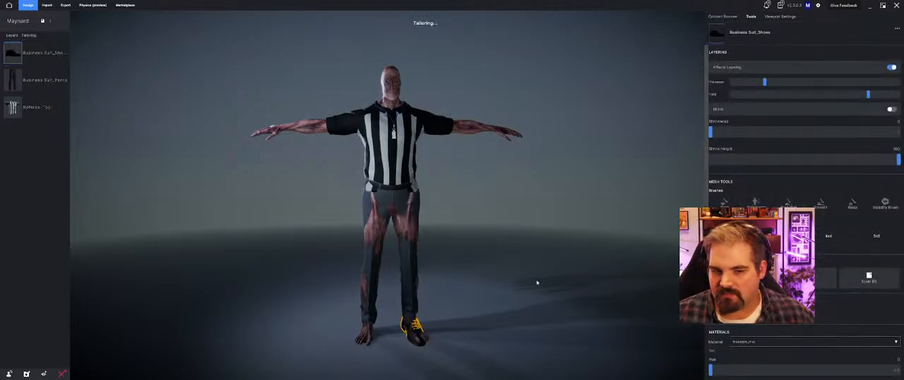
Step: Inspect how the Business Suit_Shoes sit on both feet from several angles, up close
middle_click_drag(536, 281, 543, 299)
right_click_drag(502, 335, 482, 335)
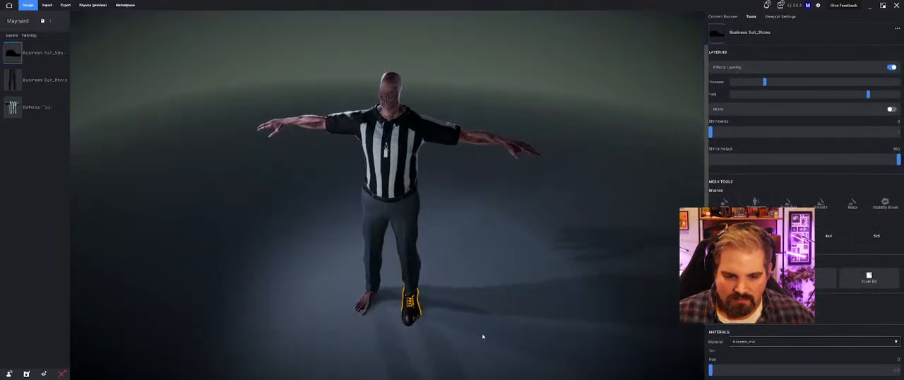
middle_click_drag(483, 335, 508, 279)
right_click_drag(508, 279, 479, 301)
scroll(442, 328, "up", 3)
scroll(442, 327, "up", 4)
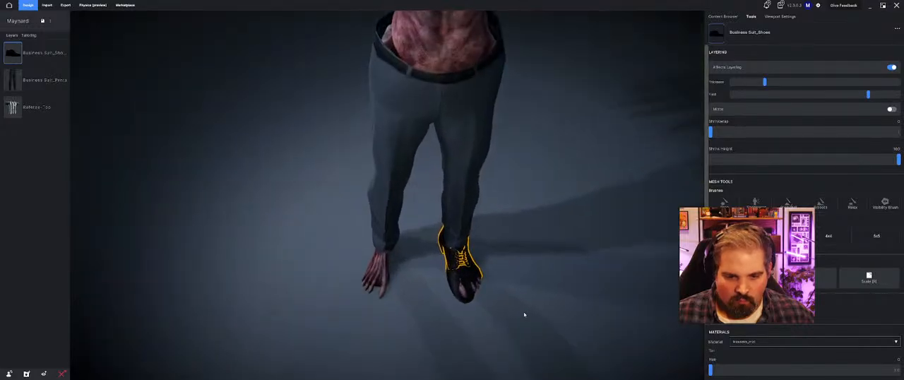
right_click_drag(524, 312, 497, 291)
middle_click_drag(496, 291, 516, 254)
right_click_drag(510, 196, 548, 236)
Step: Test higher and lower layering thicknesses on the Business Suit_Shoes and remove the shoes from the avatar
left_click_drag(767, 83, 872, 83)
right_click_drag(576, 181, 512, 147)
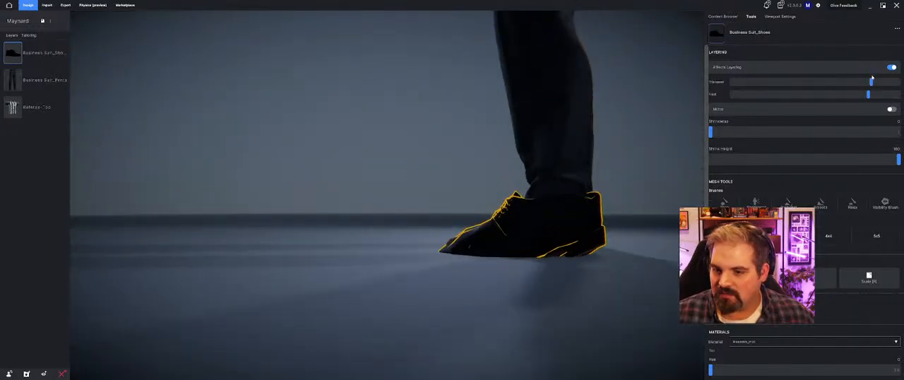
left_click_drag(781, 82, 736, 85)
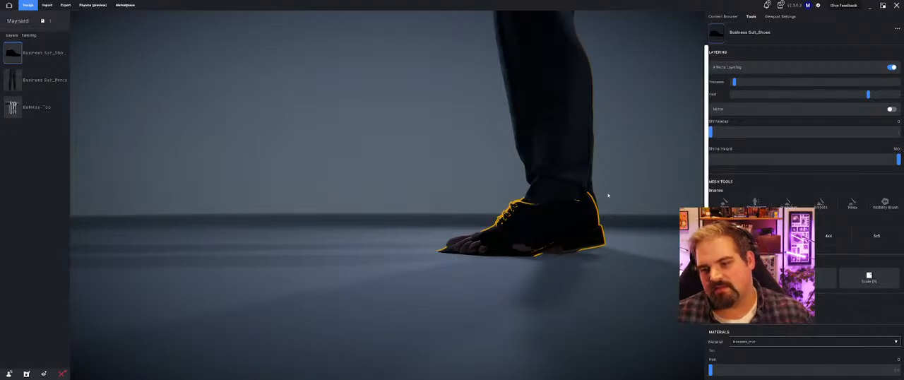
mouse_move(41, 106)
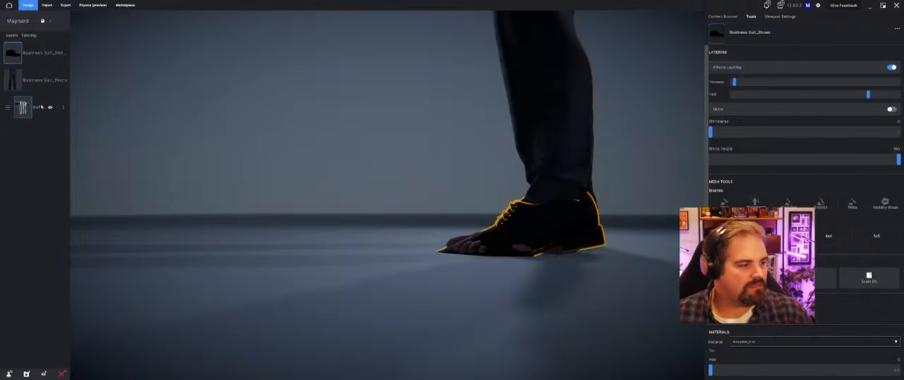
left_click(56, 53)
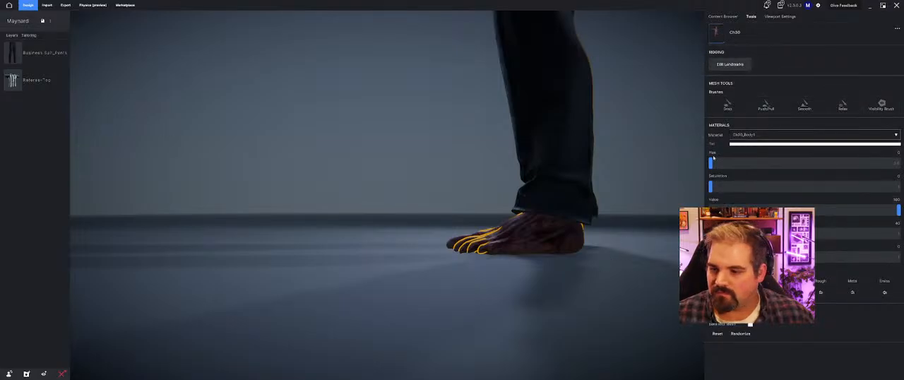
Step: Open the avatar's landmarks for editing and move the Heel_L landmark down to the lower back of the left heel
left_click(737, 64)
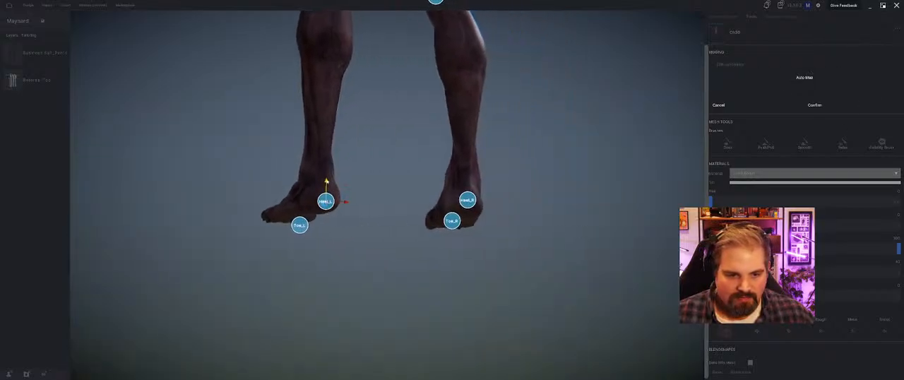
right_click_drag(327, 182, 379, 188)
middle_click_drag(671, 247, 529, 229)
right_click_drag(530, 229, 548, 252)
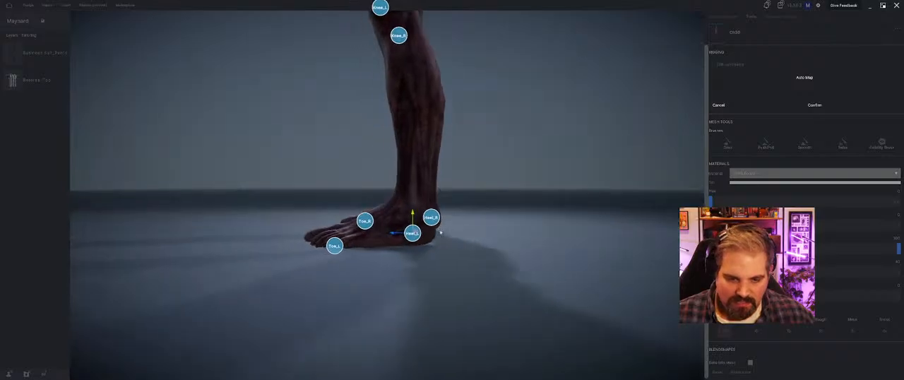
left_click_drag(417, 220, 406, 242)
right_click_drag(448, 247, 390, 248)
Step: Move the Heel_R landmark onto the lower back of the right heel, aligned with the foot from the side and from behind
left_click_drag(382, 218, 384, 217)
mouse_move(387, 221)
right_mouse_down()
mouse_move(340, 236)
mouse_move(344, 243)
right_mouse_up()
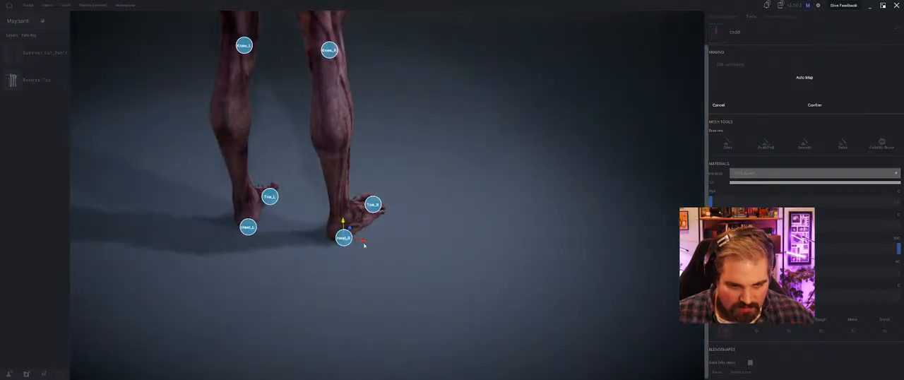
left_click_drag(365, 242, 355, 241)
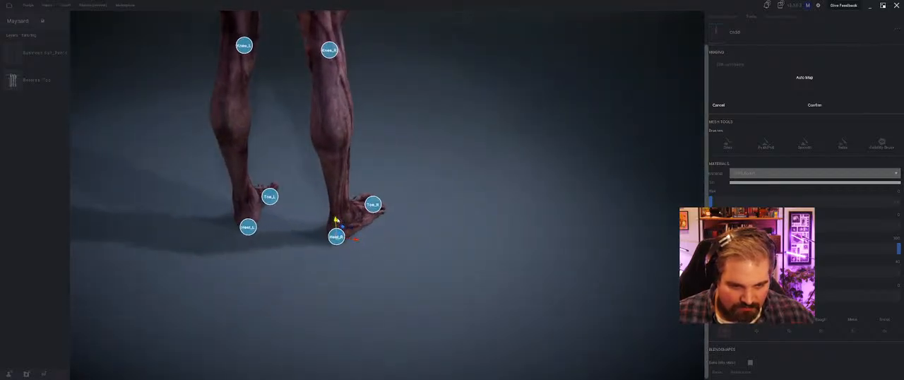
right_click_drag(336, 224, 371, 257)
right_click_drag(358, 266, 360, 258)
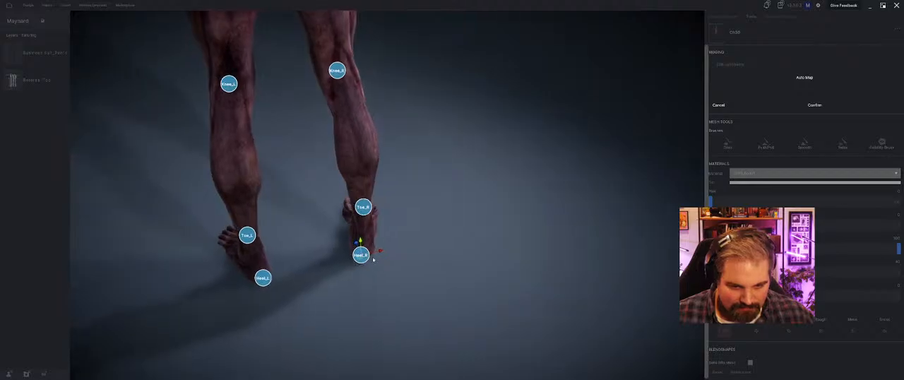
left_click_drag(381, 252, 384, 252)
Step: Reposition the Toe_L landmark down and across onto the toes of the left foot
right_click_drag(351, 273, 368, 220)
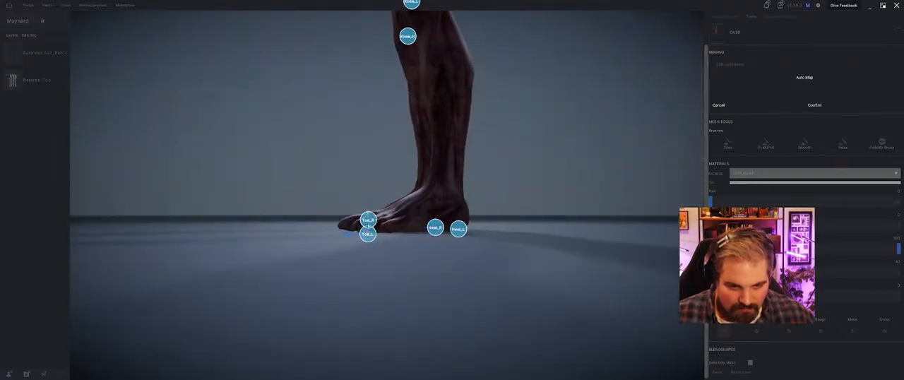
left_click(368, 219)
left_click_drag(368, 235, 368, 226)
right_click_drag(363, 238, 420, 248)
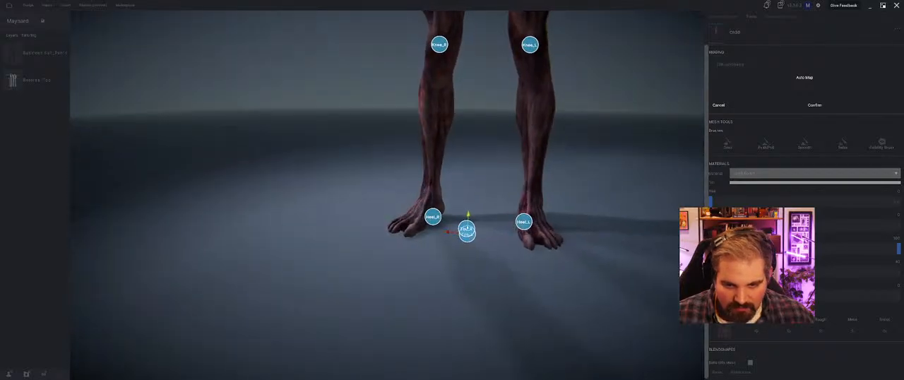
mouse_move(448, 234)
left_mouse_down()
mouse_move(379, 226)
mouse_move(526, 239)
left_mouse_up()
Step: Move the Toe_R landmark across onto the toes of the right foot
left_click(460, 228)
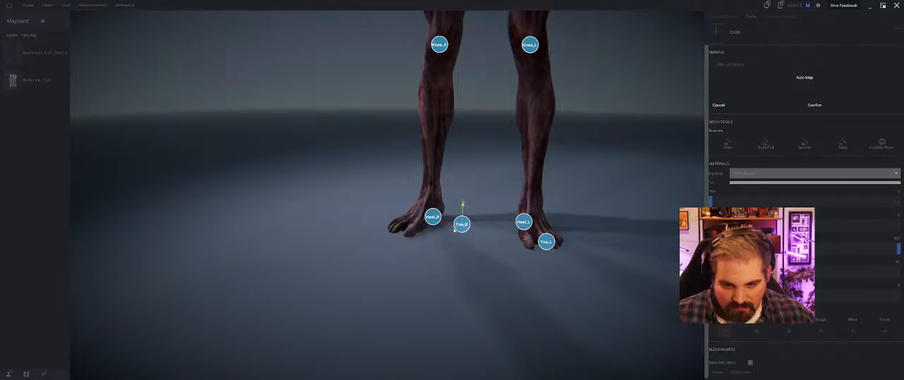
left_click_drag(443, 222, 387, 218)
right_click_drag(388, 219, 431, 261)
left_click_drag(426, 224, 422, 224)
right_click_drag(445, 234, 450, 254)
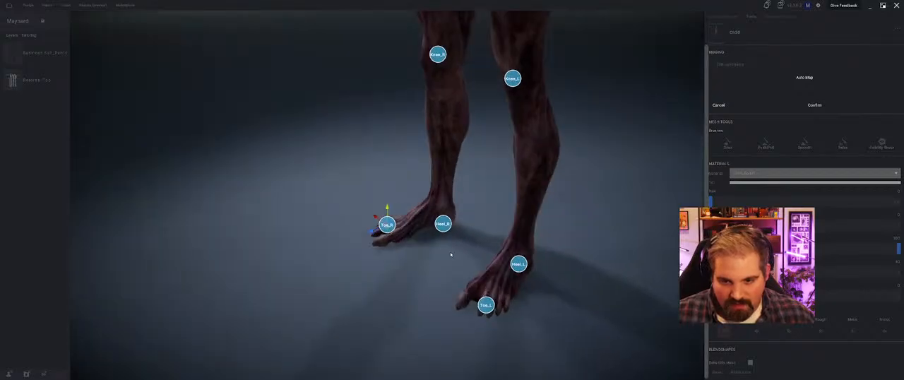
Step: Fine-tune the Toe_R and Toe_L landmarks so each sits centered over the front of its foot
right_click_drag(495, 306, 399, 246)
left_click_drag(369, 188, 368, 192)
mouse_move(369, 194)
right_mouse_down()
mouse_move(420, 250)
mouse_move(506, 258)
right_mouse_up()
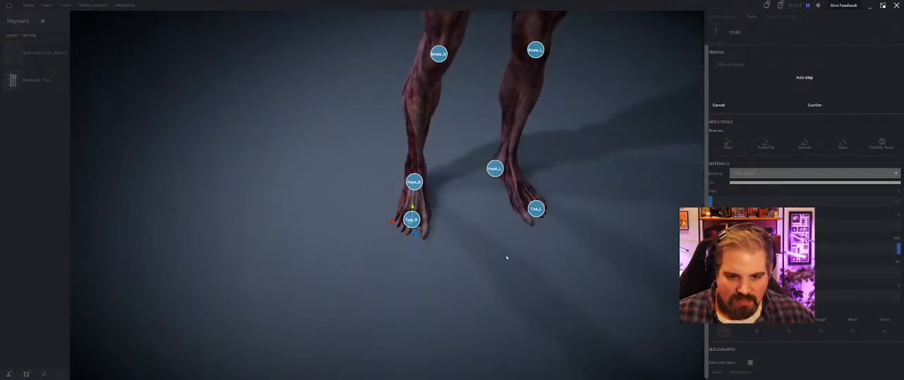
right_click_drag(581, 266, 489, 244)
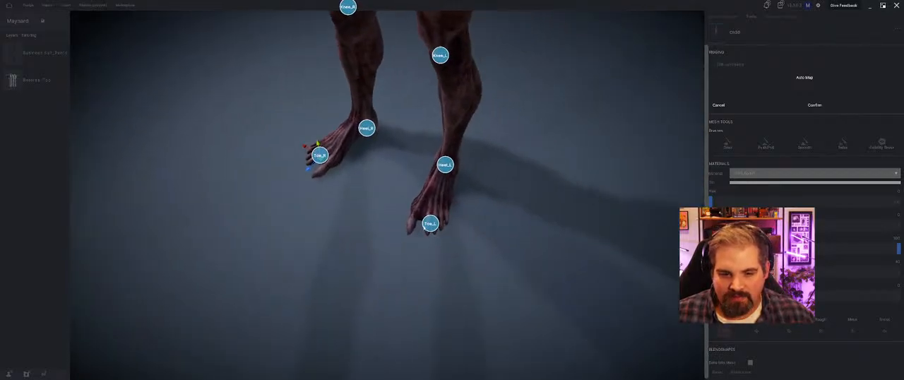
left_click_drag(430, 224, 423, 226)
right_click_drag(414, 241, 483, 218)
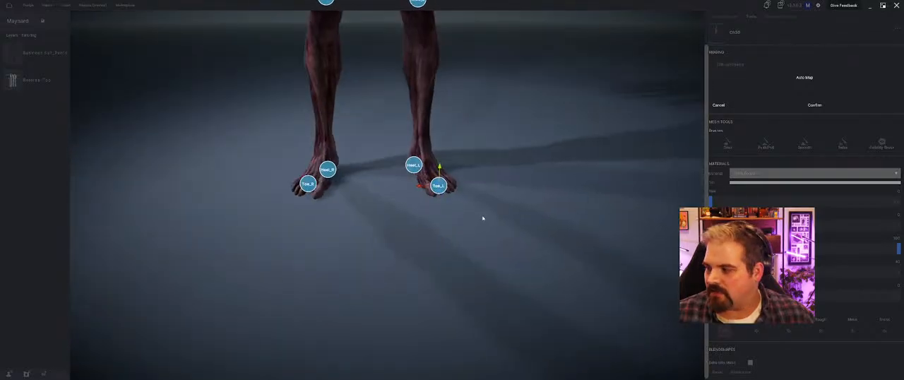
Step: Check the landmark placement over the whole body from the side and front, and confirm the edited landmarks
scroll(363, 145, "down", 4)
right_click_drag(362, 144, 382, 140)
middle_click_drag(387, 123, 398, 177)
right_click_drag(398, 177, 478, 153)
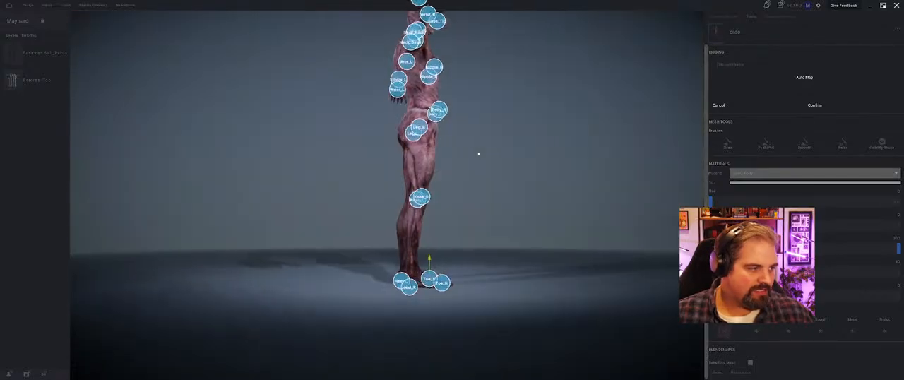
middle_click_drag(478, 154, 506, 173)
right_click_drag(506, 173, 422, 195)
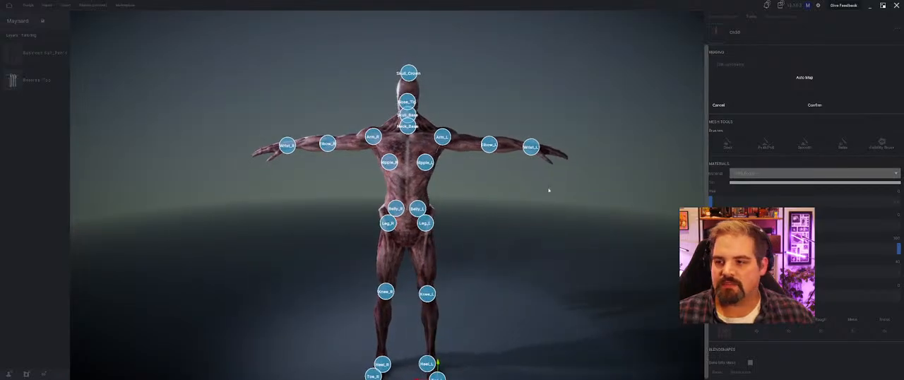
left_click(815, 105)
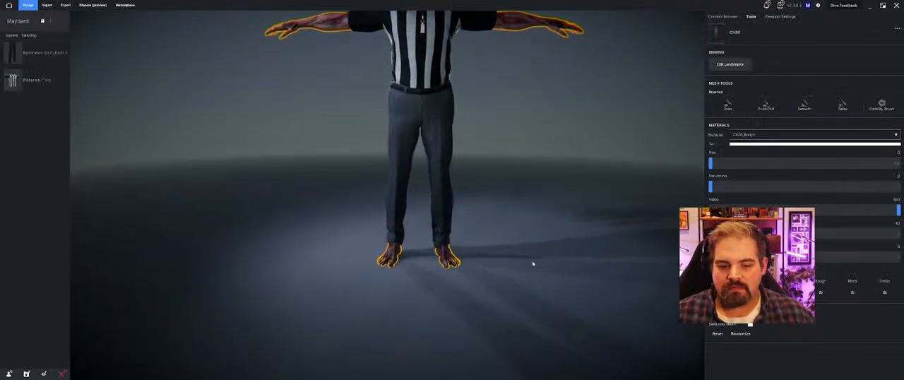
Step: Try the tall male brown boot with black rim from My Content on the avatar, with Shrinkwrap set to 21
left_click(722, 16)
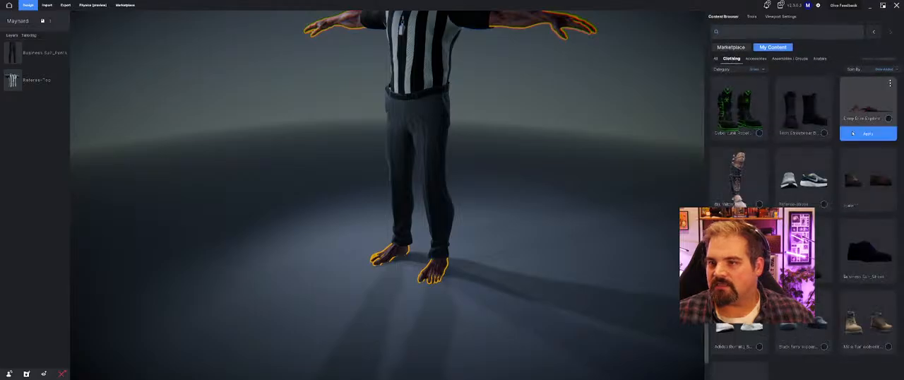
scroll(858, 184, "down", 1)
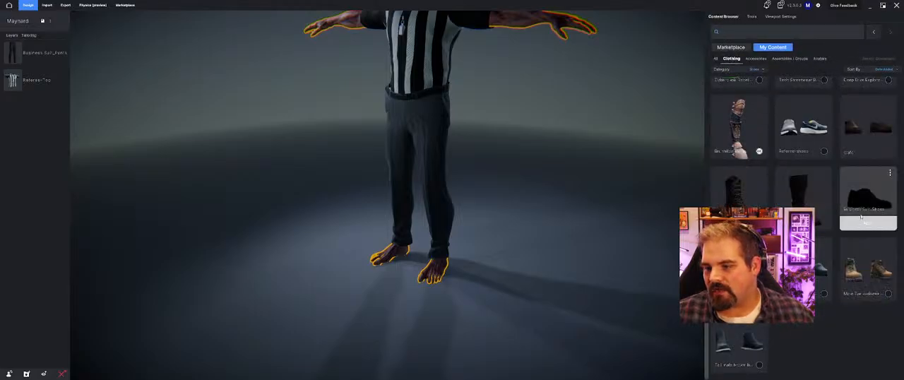
left_click(733, 366)
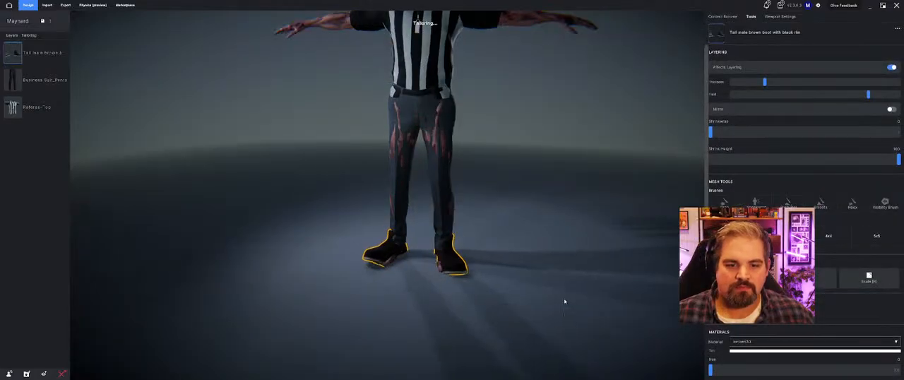
mouse_move(564, 301)
left_mouse_down()
mouse_move(289, 300)
mouse_move(451, 307)
mouse_move(518, 347)
mouse_move(522, 333)
left_mouse_up()
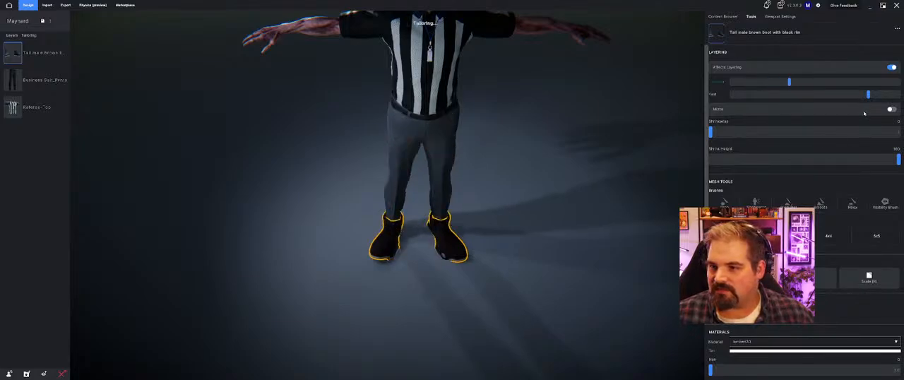
left_click_drag(710, 132, 751, 132)
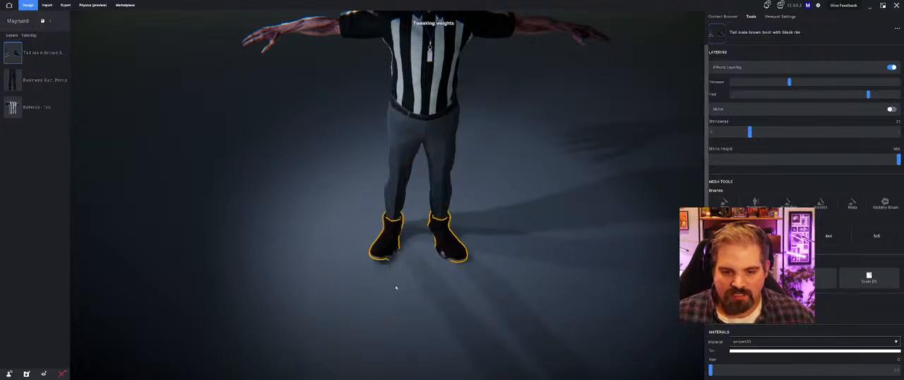
Step: Try rotating the tall brown boots to fit the feet, and remove them from the avatar
key("e")
left_click_drag(428, 253, 527, 250)
middle_click_drag(559, 245, 577, 233)
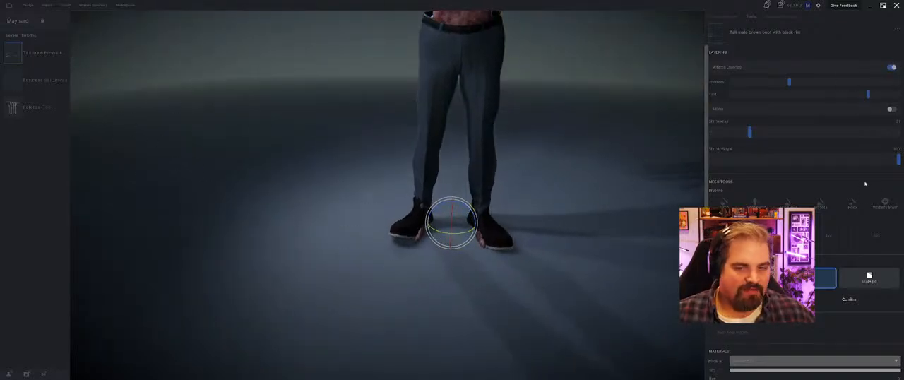
left_click(849, 299)
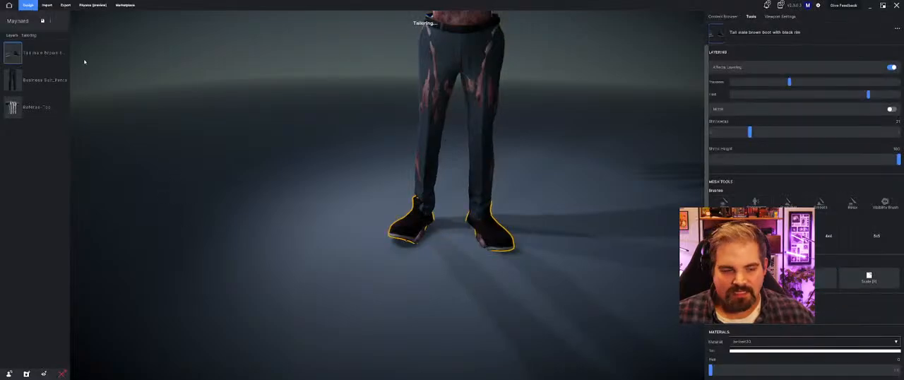
left_click(61, 52)
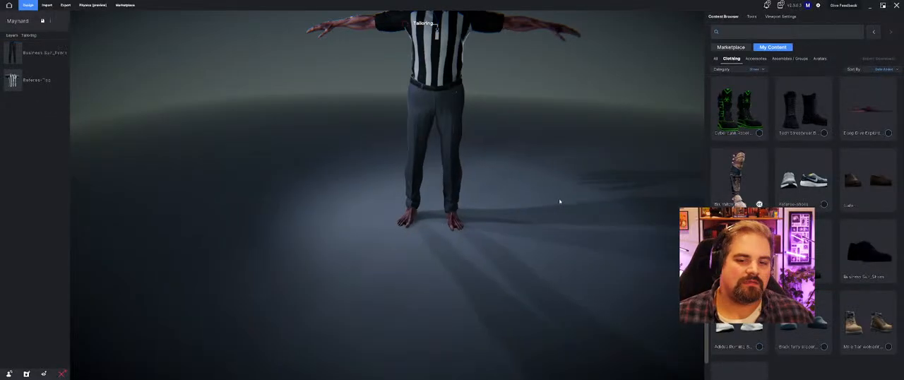
Step: Play the Male Walking animation on the avatar and view the moving outfit from several angles
left_click_drag(519, 245, 558, 174)
left_click(779, 15)
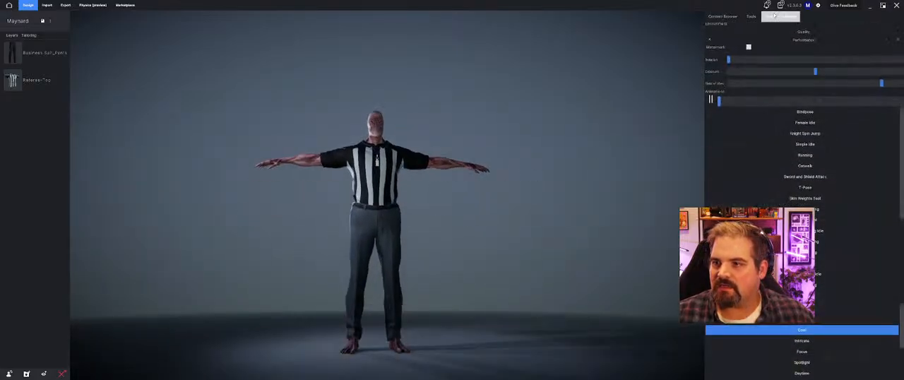
scroll(820, 201, "down", 5)
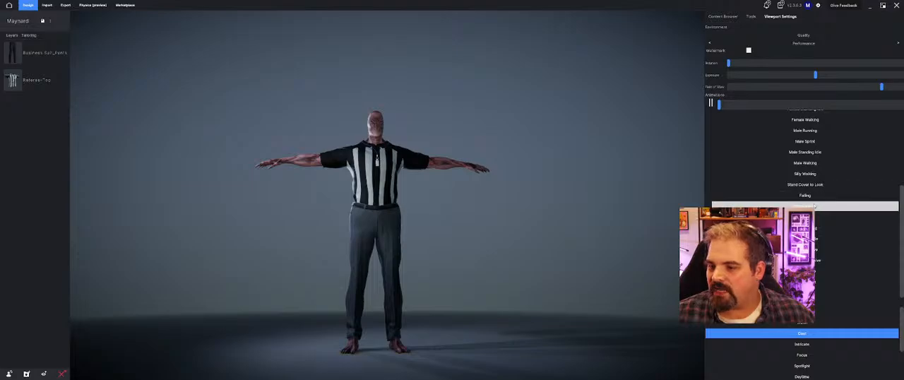
left_click(823, 201)
left_click_drag(528, 228, 492, 263)
left_click_drag(513, 233, 536, 243)
left_click(856, 164)
left_click_drag(511, 269, 502, 285)
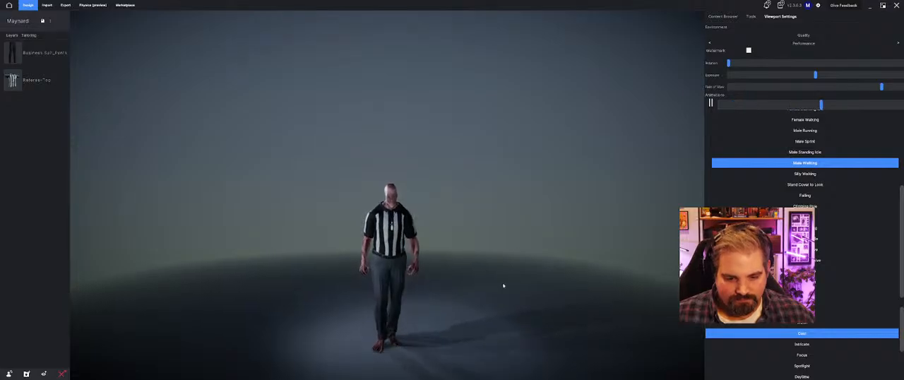
left_click_drag(412, 285, 146, 275)
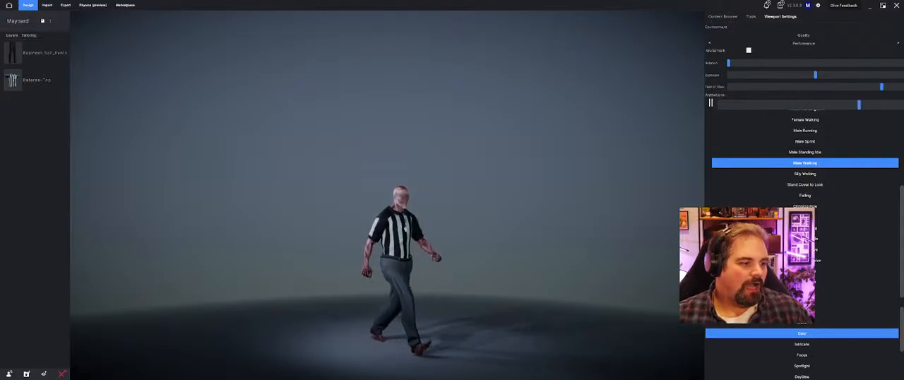
middle_click_drag(510, 209, 503, 260)
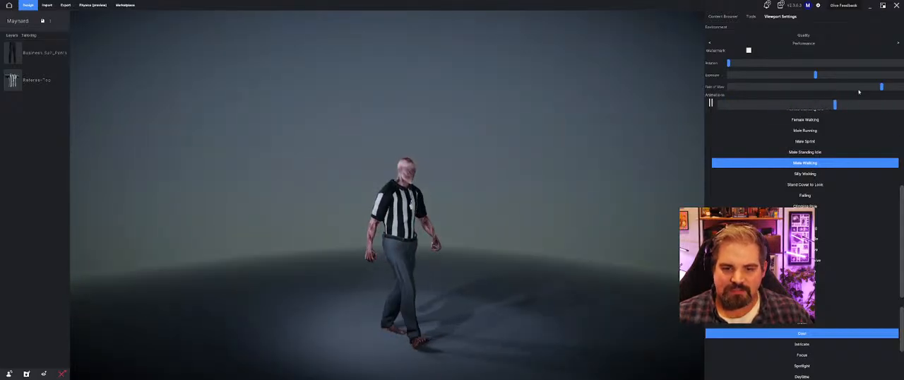
Step: Pause the walking animation with the avatar in mid-stride and save the project
left_click(710, 103)
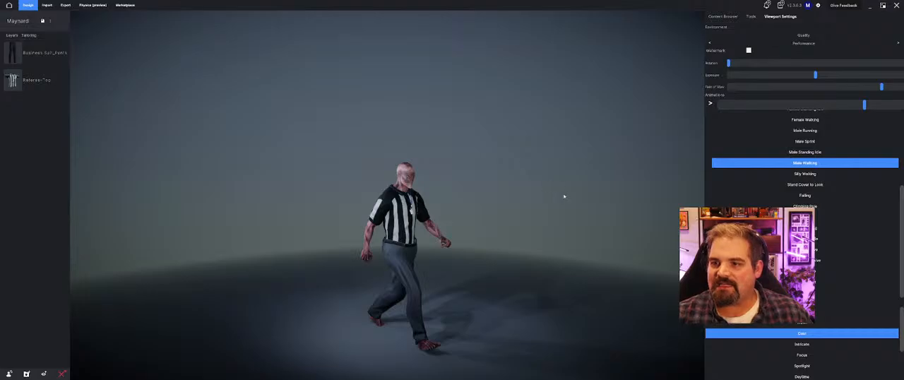
middle_click_drag(565, 196, 546, 196)
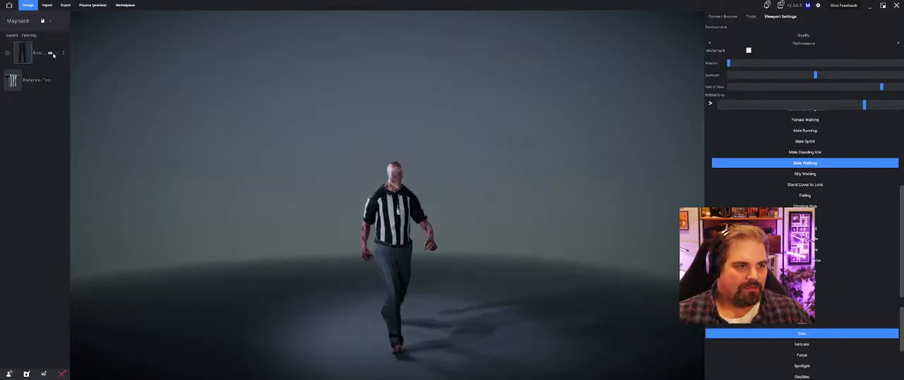
key("ctrl+s")
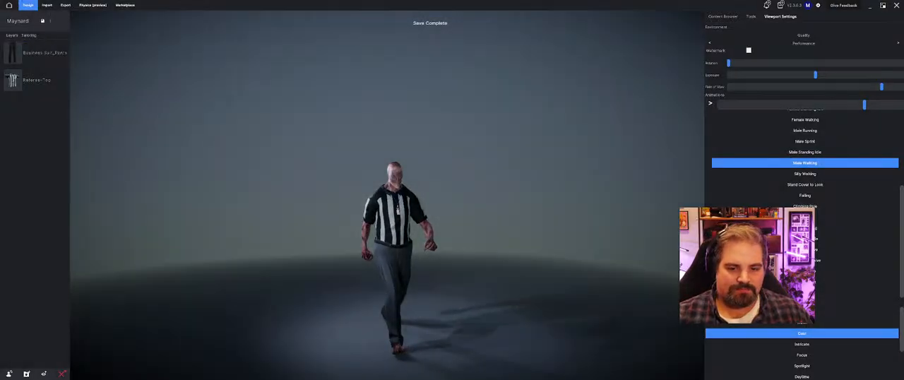
Step: Return to the project home screen and switch to the Mixamo characters page in the browser
left_click(10, 6)
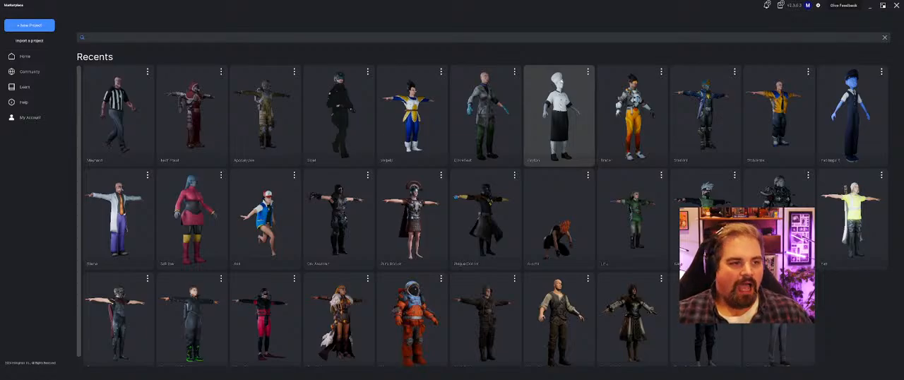
left_click(871, 6)
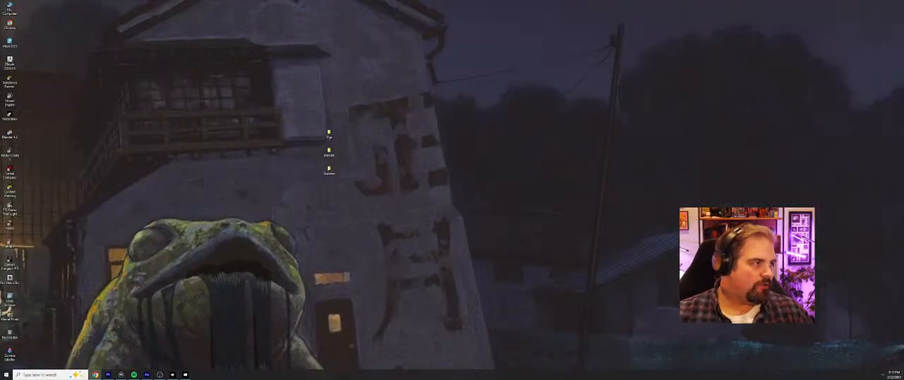
left_click_drag(240, 379, 382, 0)
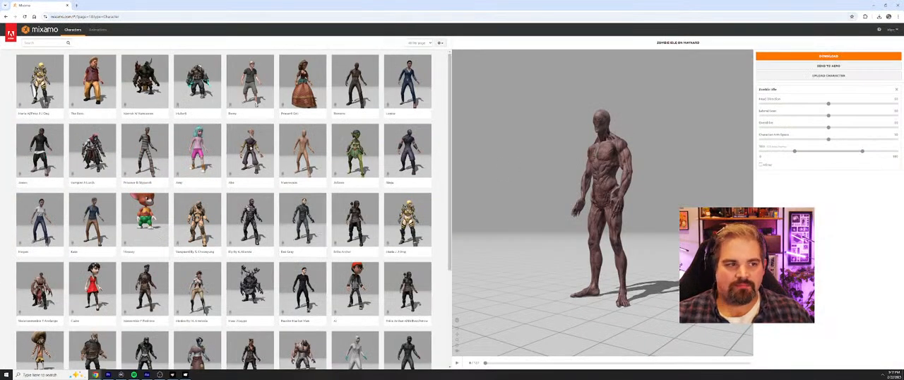
Step: Upload the Pig_Fix FBX model from the pig folder on the Desktop as a new custom character
left_click(827, 75)
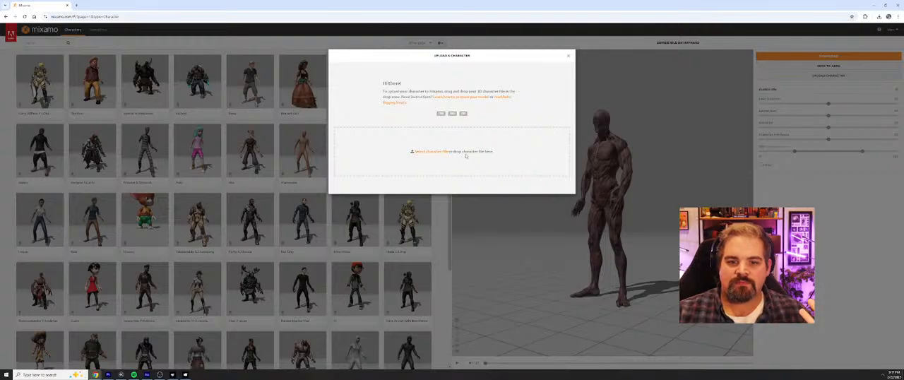
left_click(428, 152)
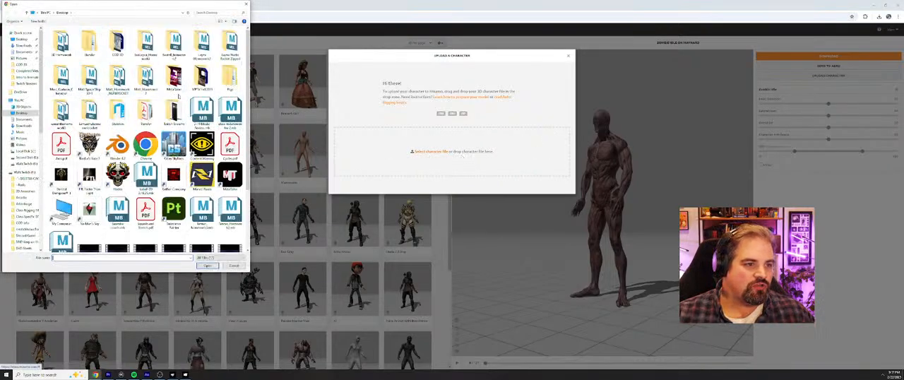
double_click(232, 76)
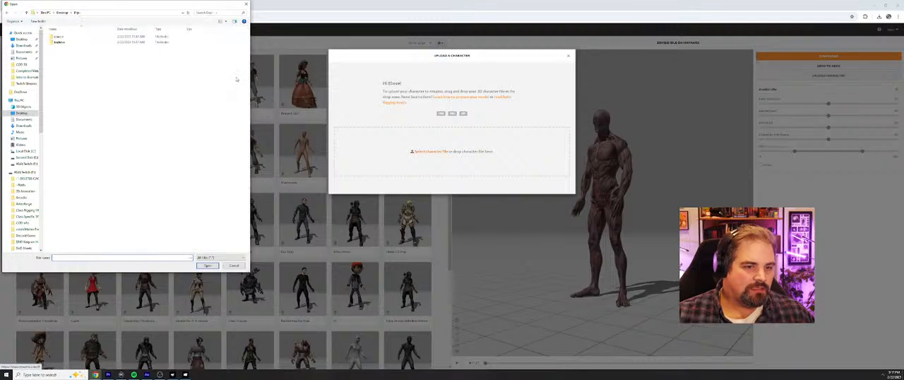
double_click(82, 36)
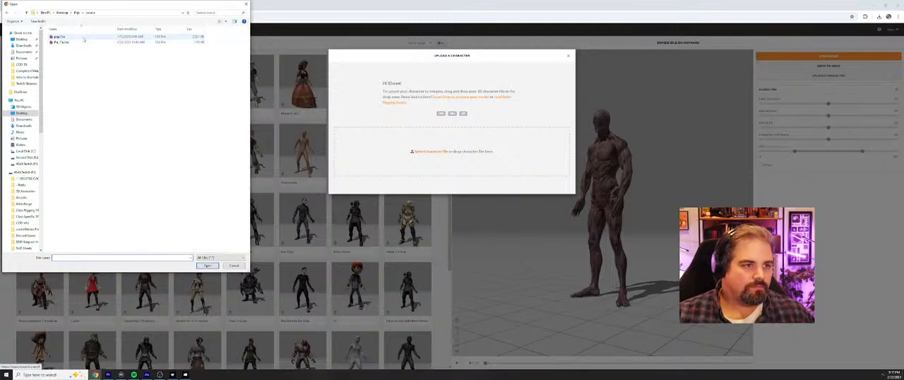
double_click(82, 43)
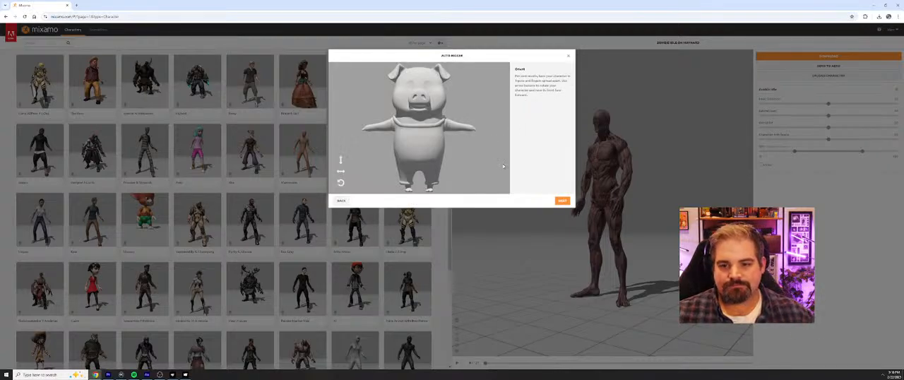
Step: Try rotating the pig on the Z and Y axes, and return it to its upright, front-facing orientation
right_click(457, 132)
left_click(340, 183)
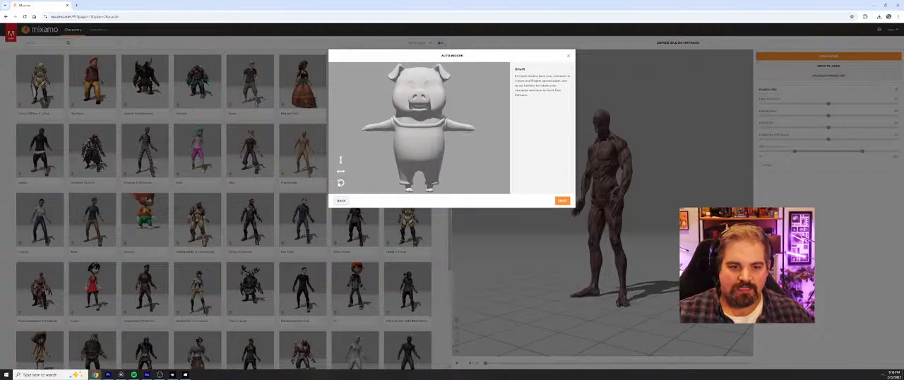
left_click(341, 183)
left_click(341, 183)
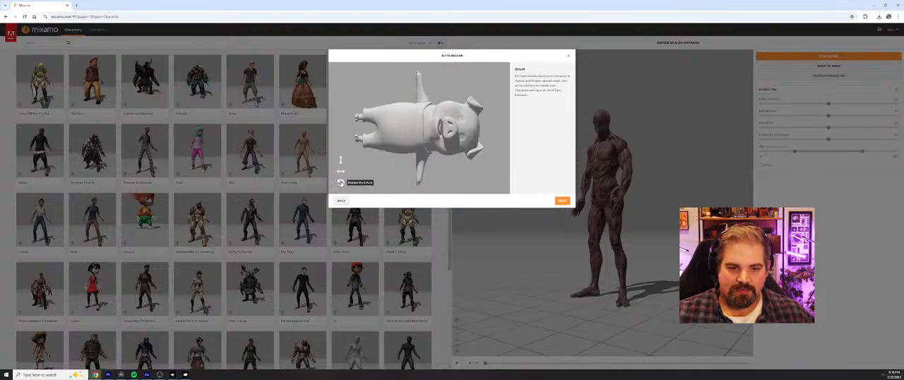
left_click(341, 183)
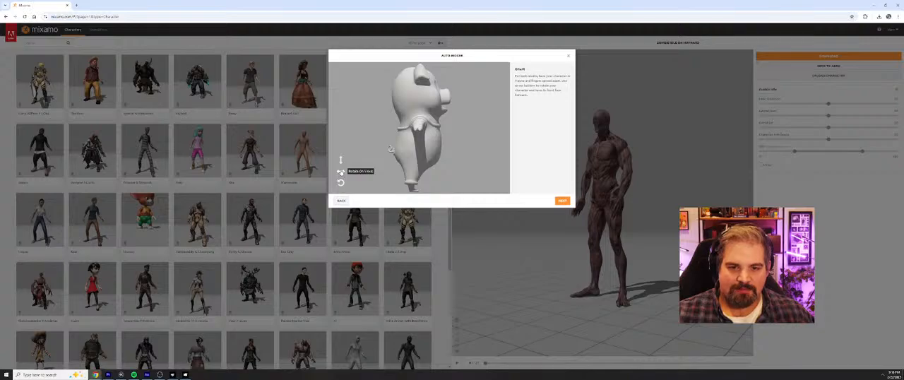
left_click(340, 172)
left_click(341, 172)
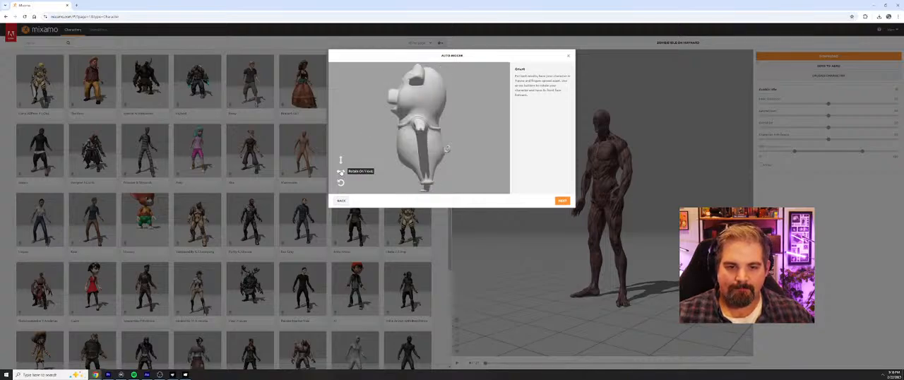
left_click(342, 172)
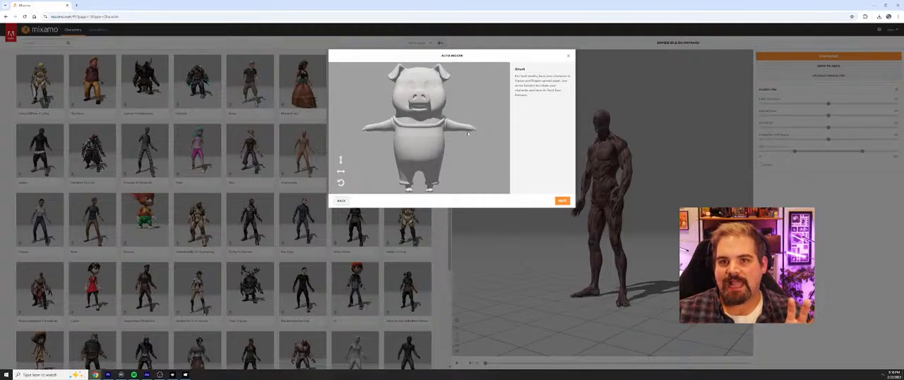
Step: Place the auto-rigger markers on the pig's chin, wrists, elbows, knees and groin with symmetry enabled
left_click(562, 201)
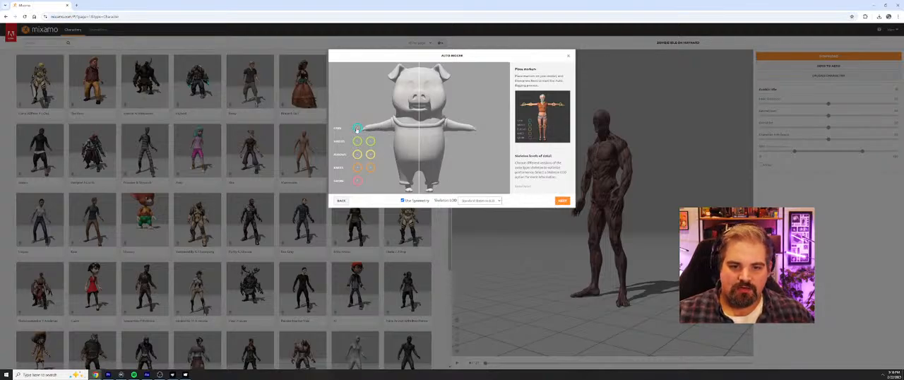
left_click_drag(358, 129, 420, 111)
mouse_move(361, 141)
left_mouse_down()
mouse_move(370, 126)
mouse_move(370, 151)
mouse_move(384, 128)
left_mouse_up()
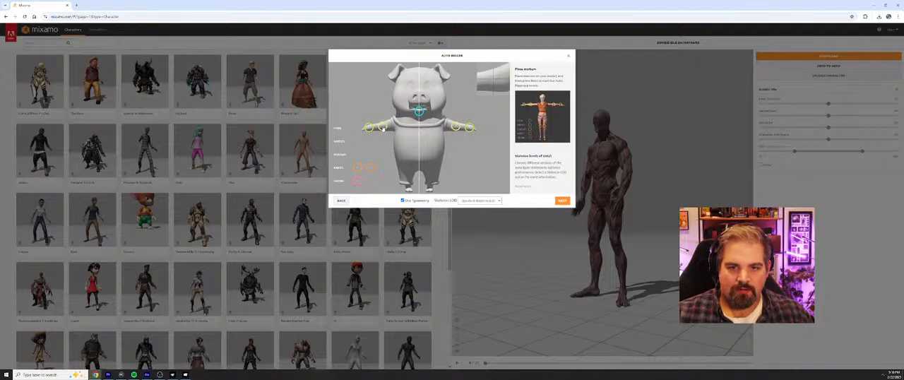
mouse_move(370, 168)
left_mouse_down()
mouse_move(425, 181)
mouse_move(378, 178)
mouse_move(418, 171)
left_mouse_up()
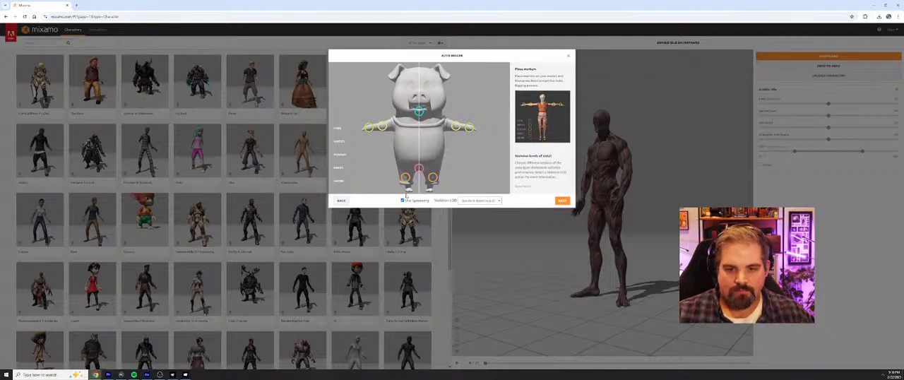
Step: Run the auto-rigger on the marked pig and accept the rigged model as the current character
left_click(563, 201)
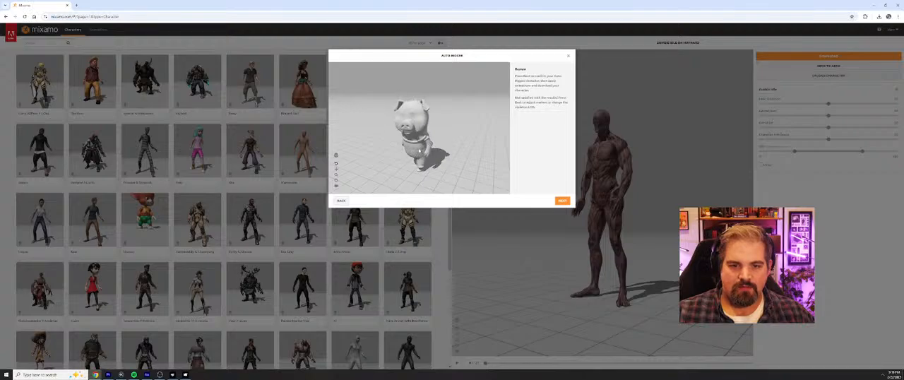
left_click(562, 201)
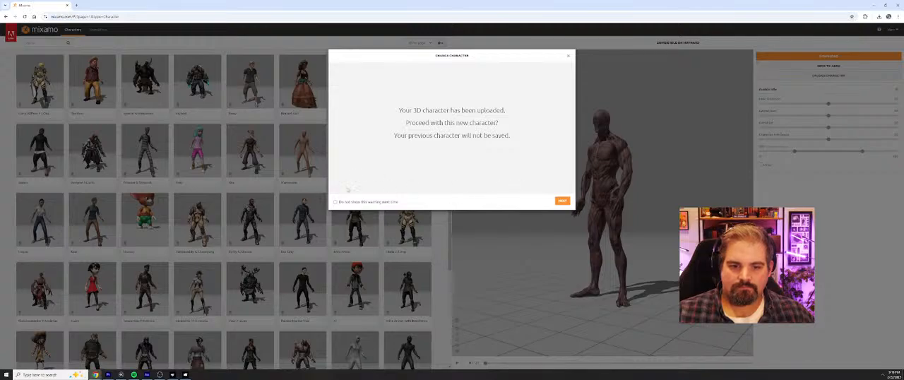
left_click(563, 202)
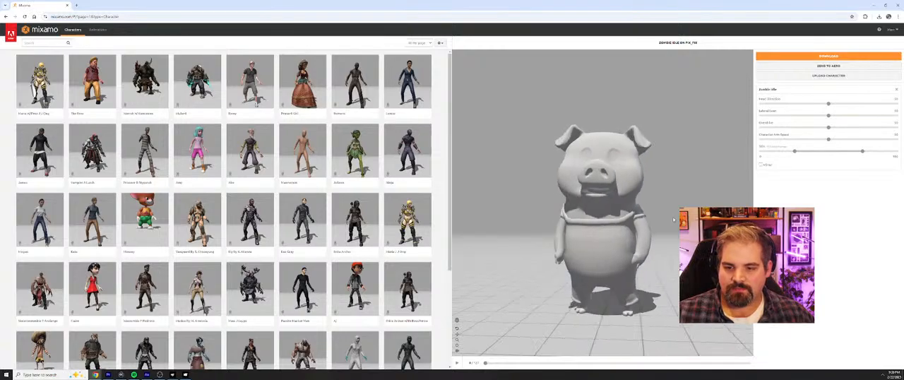
Step: Download the rigged pig as FBX with skin and save it to the Desktop as LilPig.fbx
left_click(829, 56)
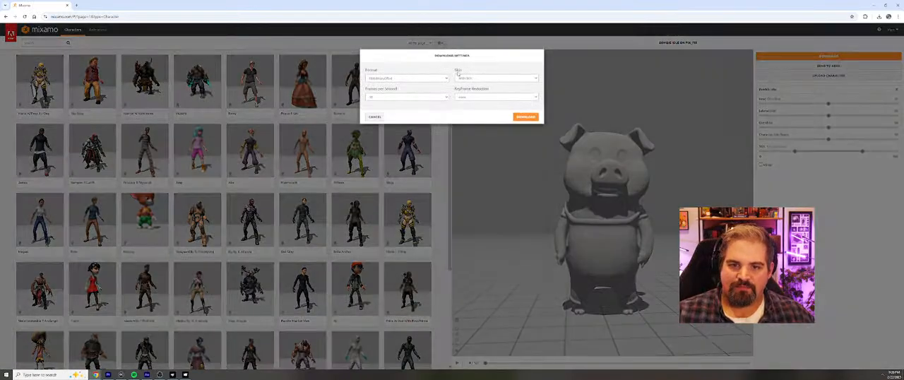
left_click(525, 116)
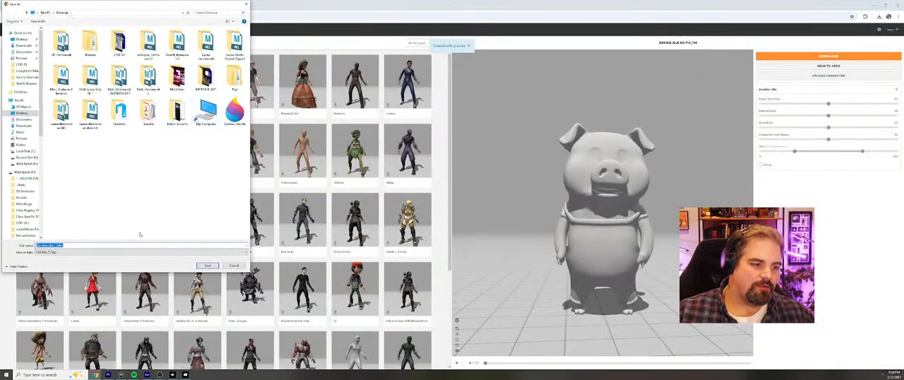
left_click(67, 245)
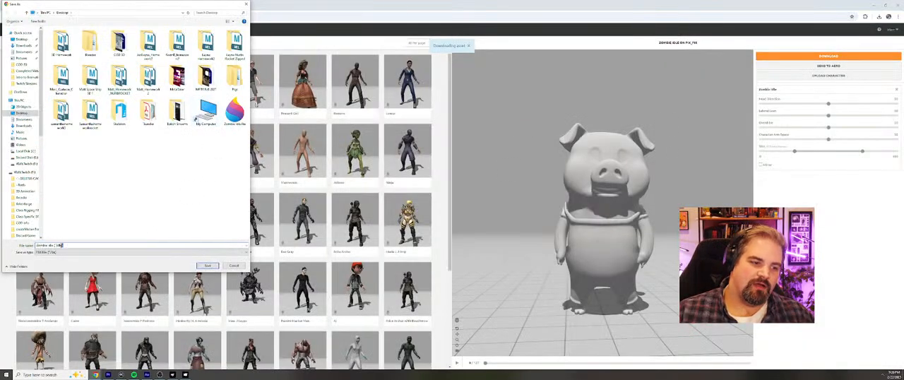
left_click_drag(58, 246, 36, 246)
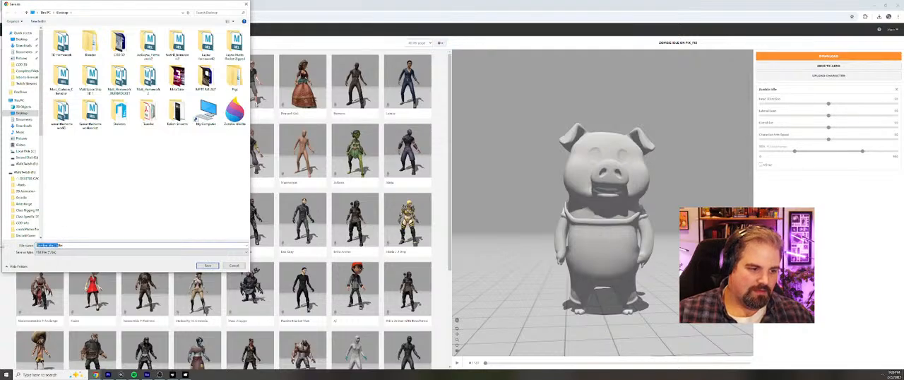
type("Idle Pig")
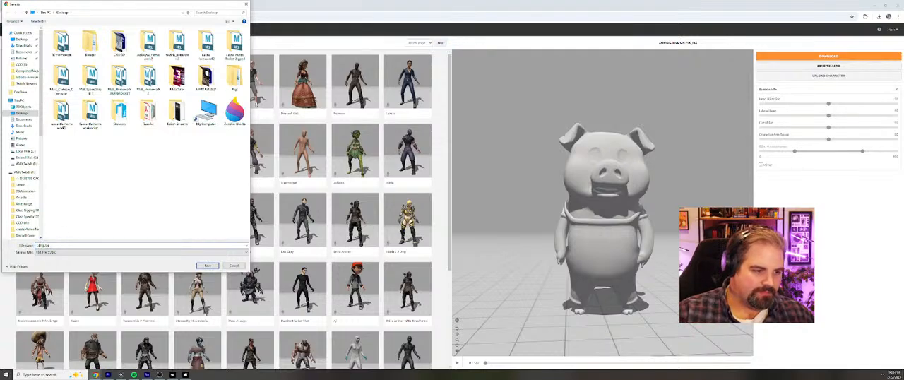
key("Return")
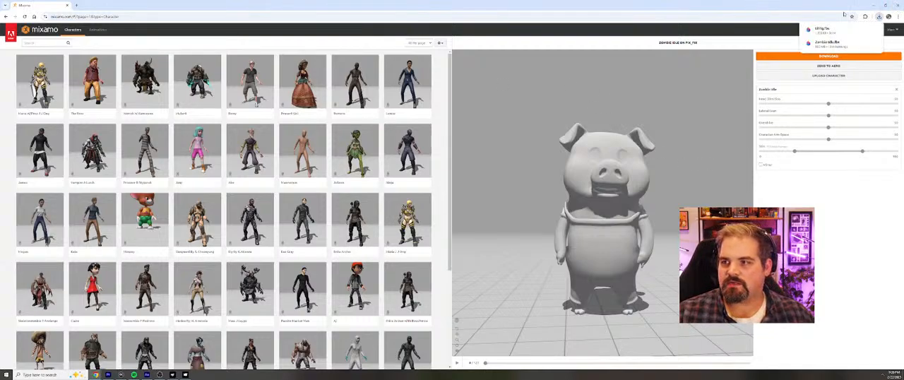
Step: Close the Mixamo page, switch to MetaTailor and create a new project named LilPig
left_click(67, 5)
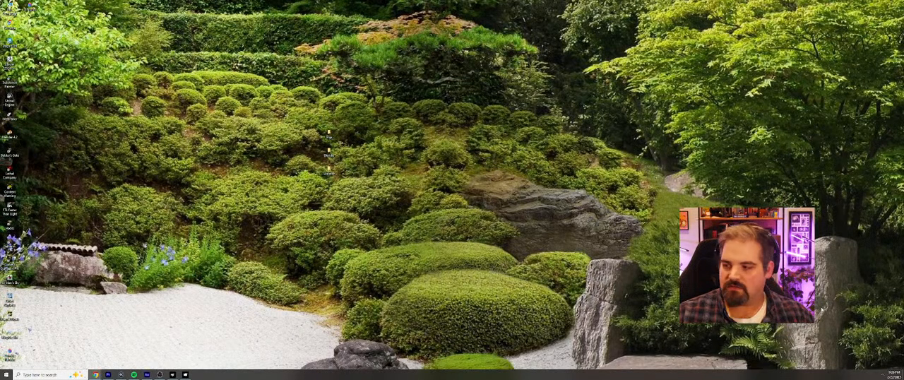
left_click(187, 377)
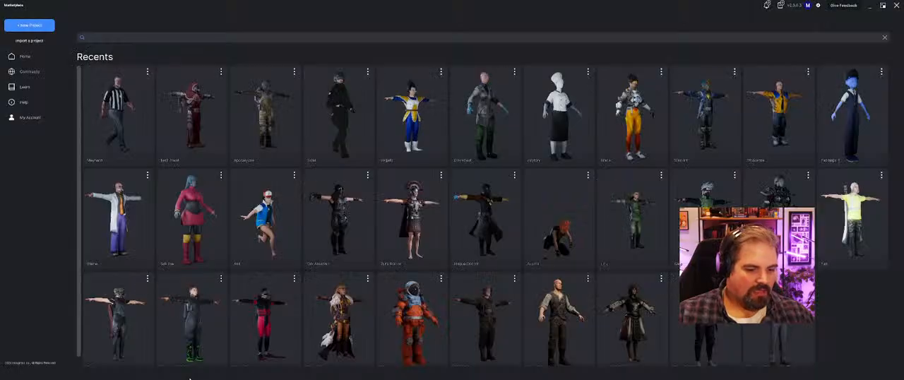
left_click(34, 26)
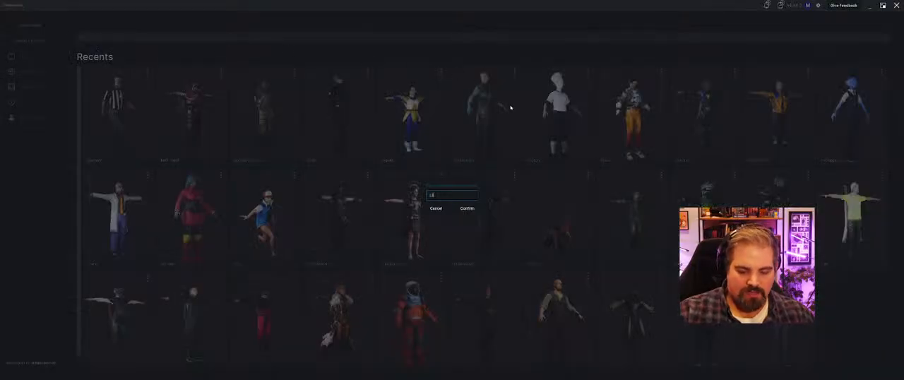
key("Return")
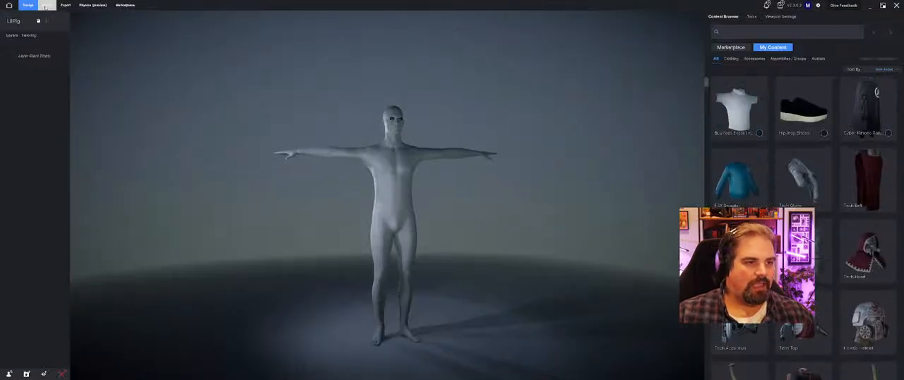
Step: Import LilPig.fbx from the Desktop as the project's avatar
left_click(44, 5)
left_click(739, 79)
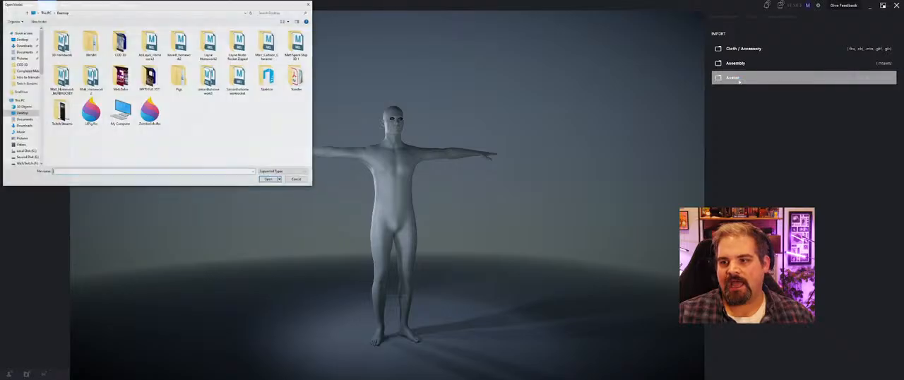
left_click(99, 114)
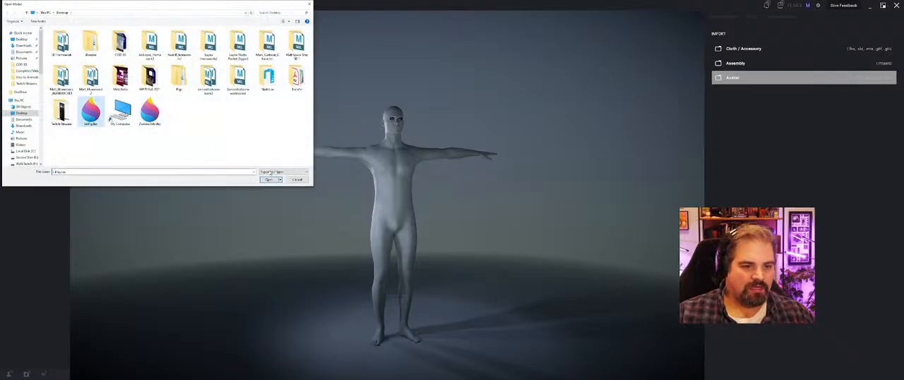
left_click(268, 180)
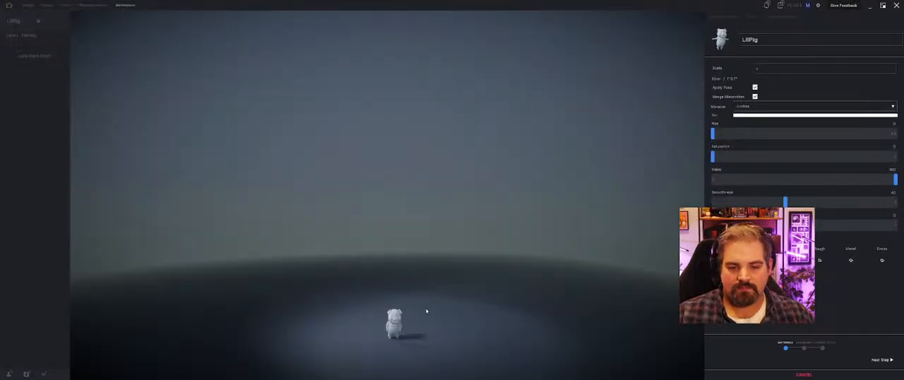
Step: Assign the clothes base color PNG from the pig's textures folder to the avatar's clothes material
left_click(727, 261)
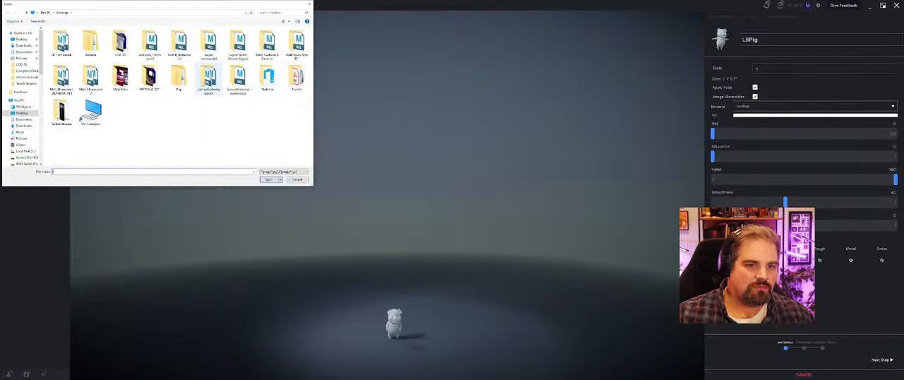
double_click(179, 77)
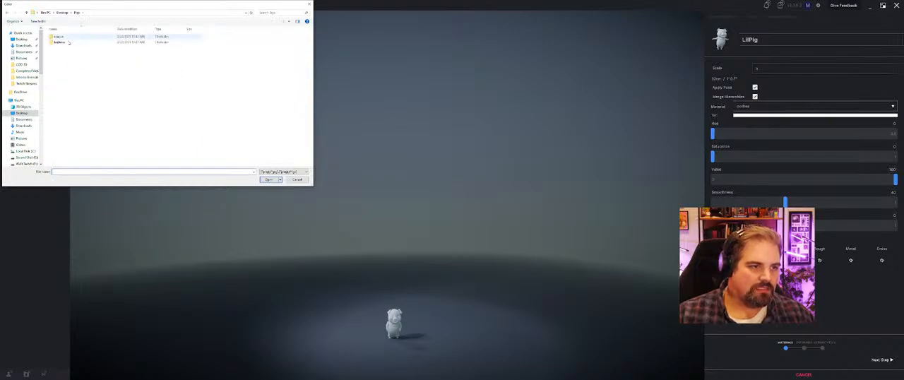
double_click(60, 42)
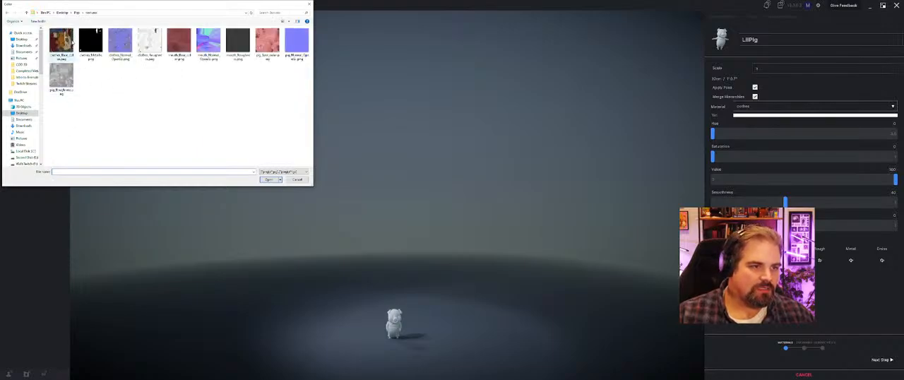
left_click(61, 42)
left_click(268, 180)
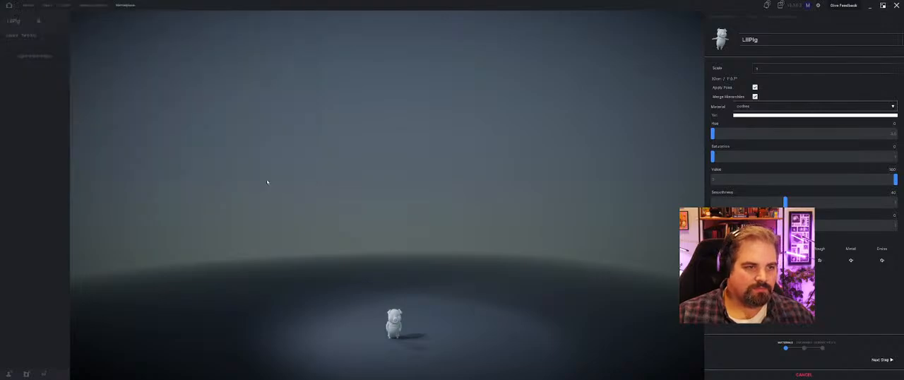
scroll(424, 310, "down", 8)
scroll(413, 231, "up", 10)
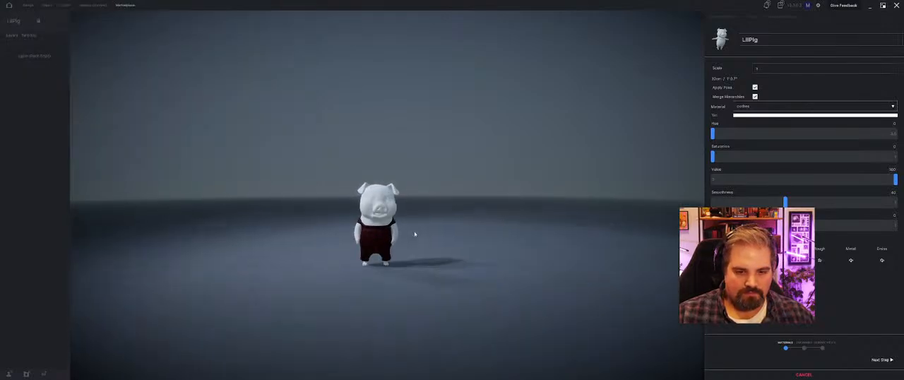
scroll(392, 223, "down", 5)
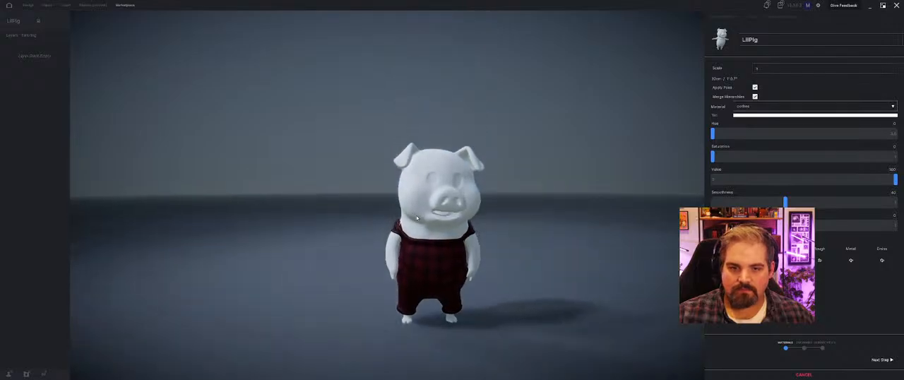
Step: Assign the pig base color PNG from the textures folder to the avatar's pig material
middle_click_drag(472, 217, 464, 198)
left_click(780, 105)
left_click(777, 120)
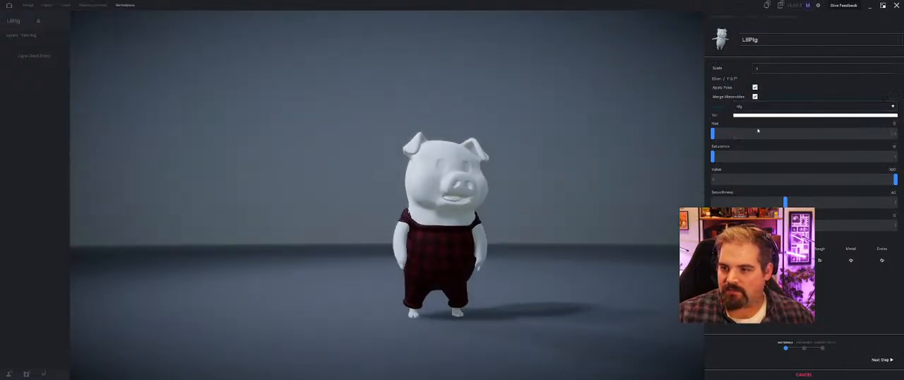
left_click(268, 43)
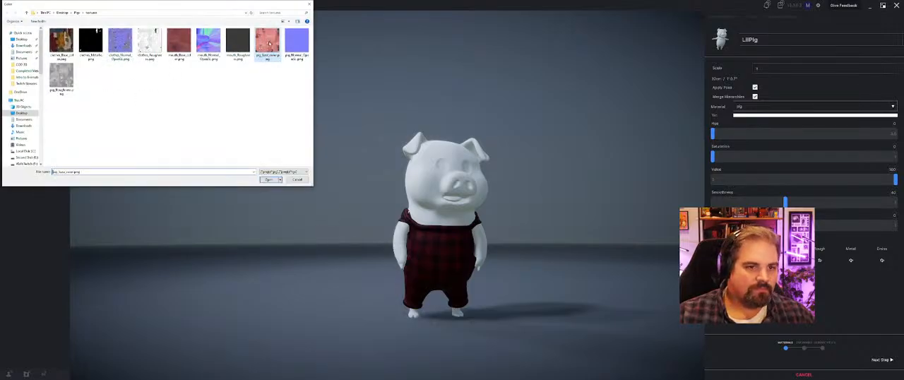
left_click(265, 179)
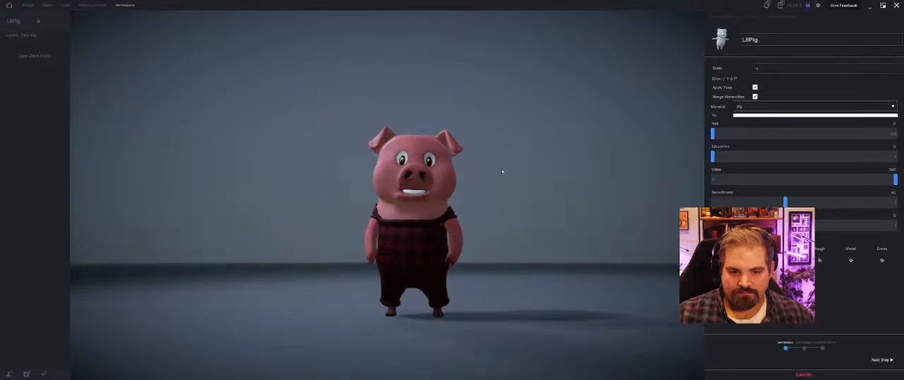
left_click(761, 108)
left_click(743, 127)
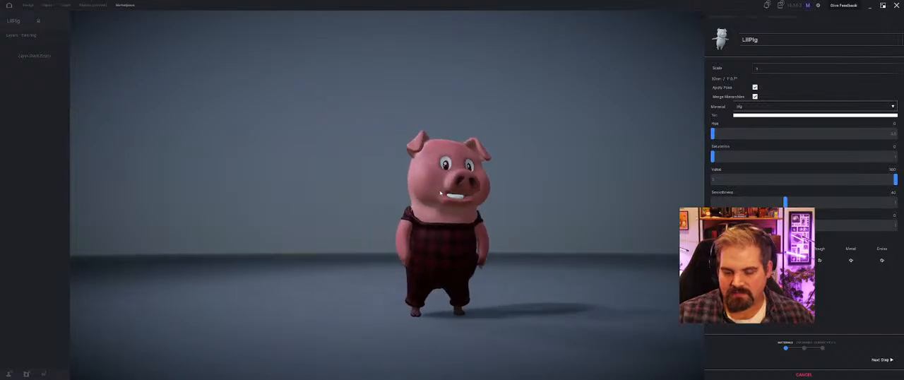
Step: Cancel the avatar import, switch to Mixamo and remove the Zombie Idle animation from the pig character
left_click(803, 374)
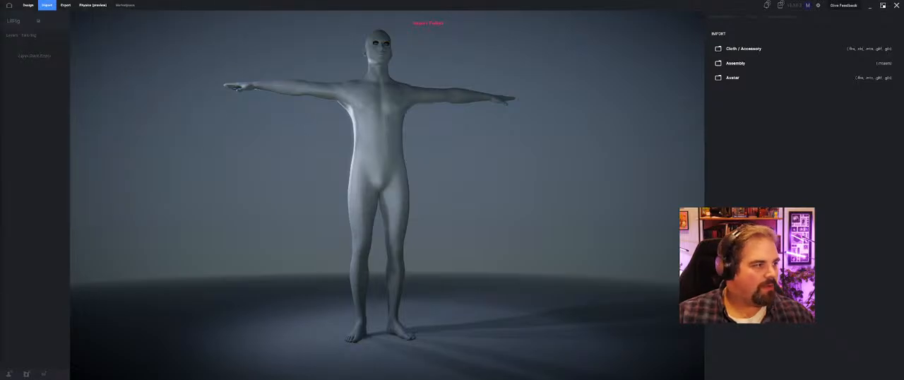
left_click_drag(462, 1, 457, 3)
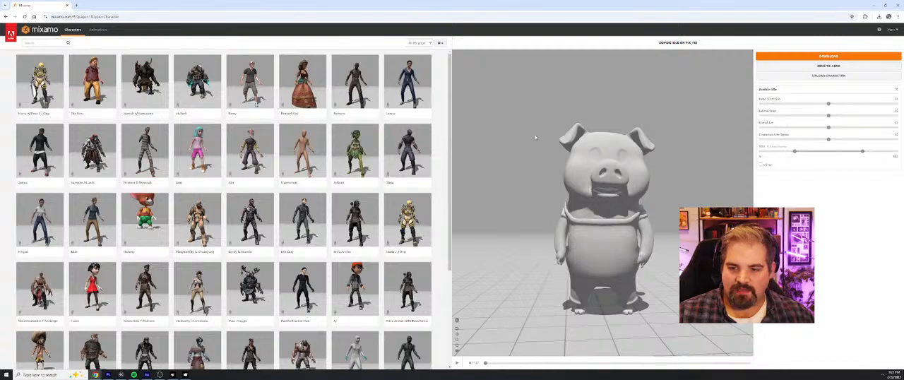
left_click(100, 30)
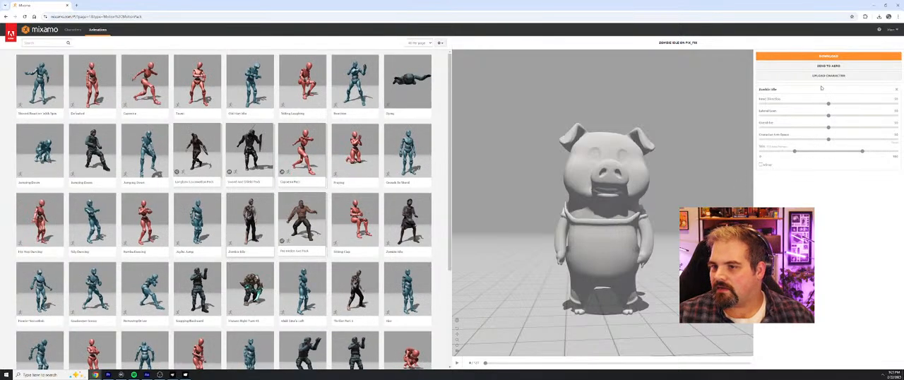
left_click(897, 90)
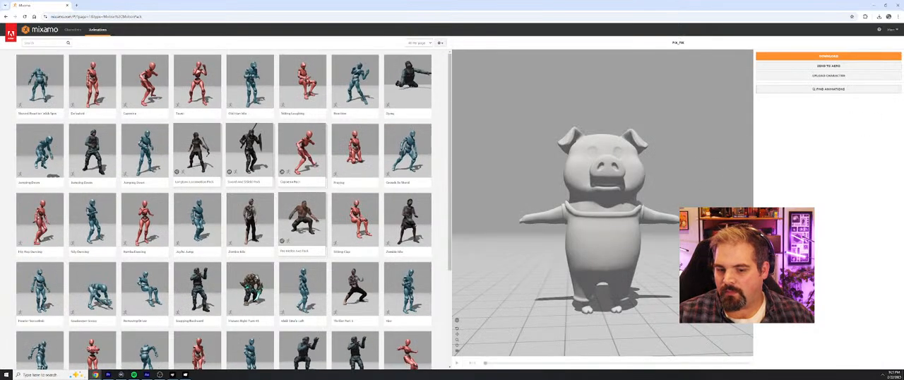
Step: Download the pig in T-pose as FBX Binary, replacing the existing LilPig.fbx on the Desktop
left_click(835, 59)
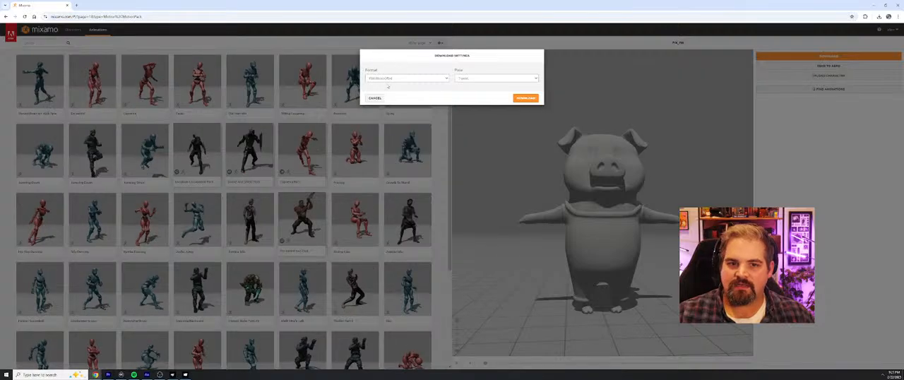
left_click(527, 99)
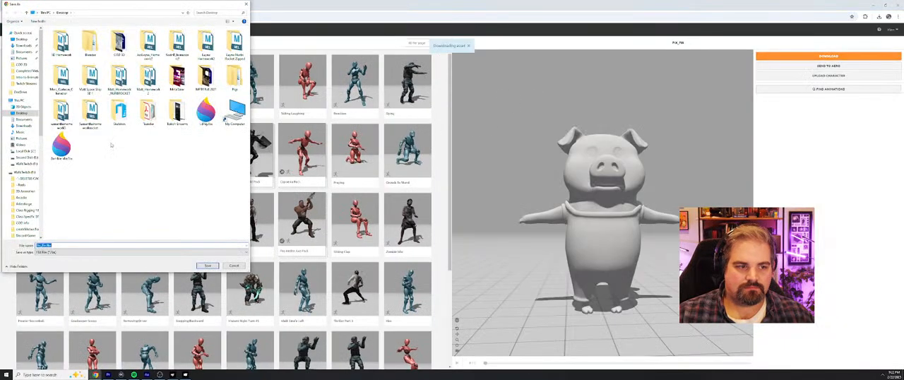
left_click(205, 111)
key("Return")
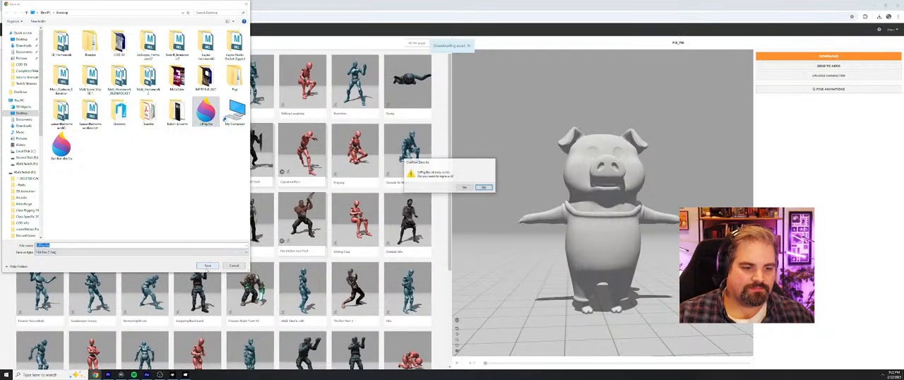
left_click(462, 186)
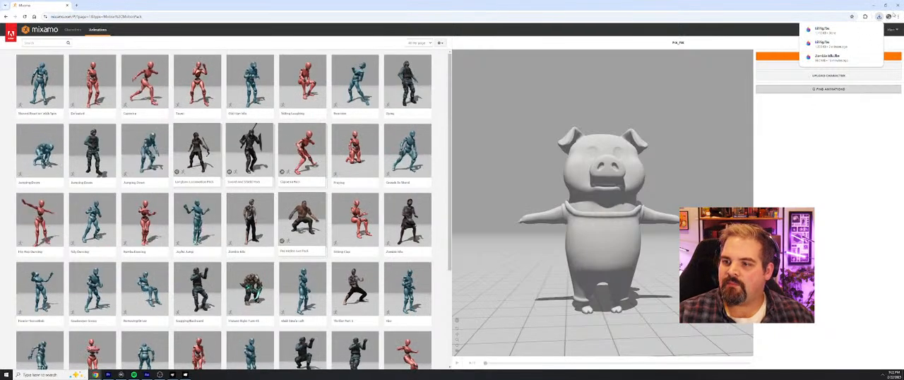
Step: Switch to MetaTailor and import the T-posed LilPig.fbx from the Desktop as the avatar
left_click_drag(51, 9, 0, 63)
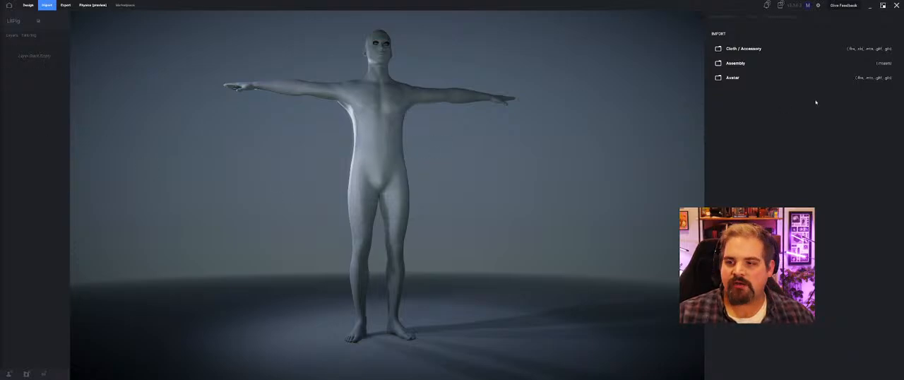
left_click(735, 82)
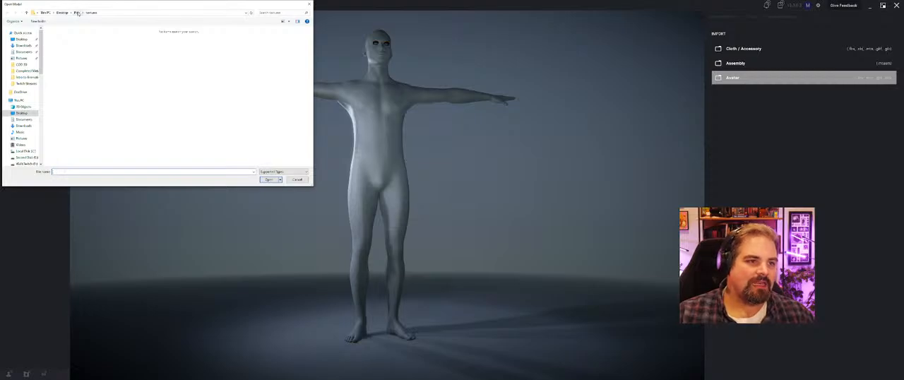
left_click(61, 12)
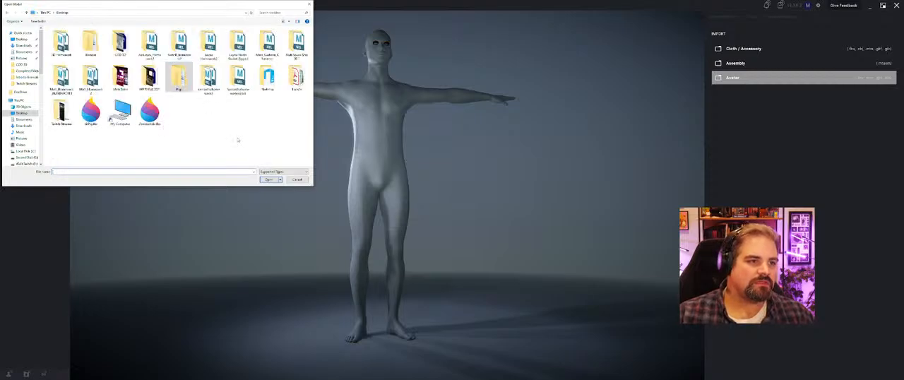
left_click(99, 115)
left_click(273, 181)
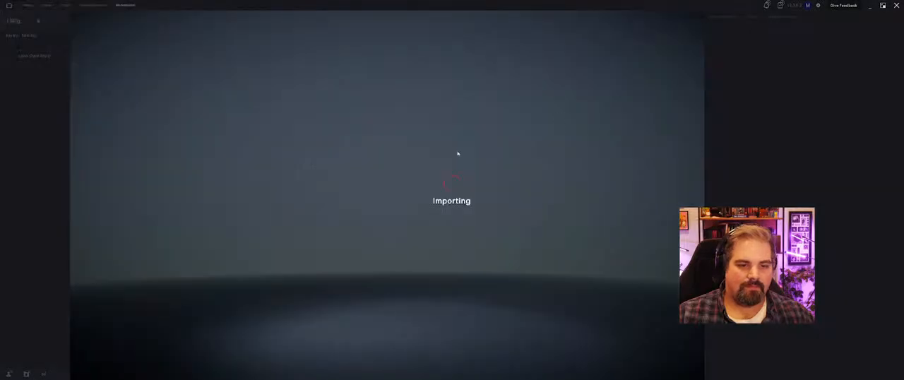
Step: Assign the clothes base color PNG from the pig's textures folder to the clothes material
left_click(726, 260)
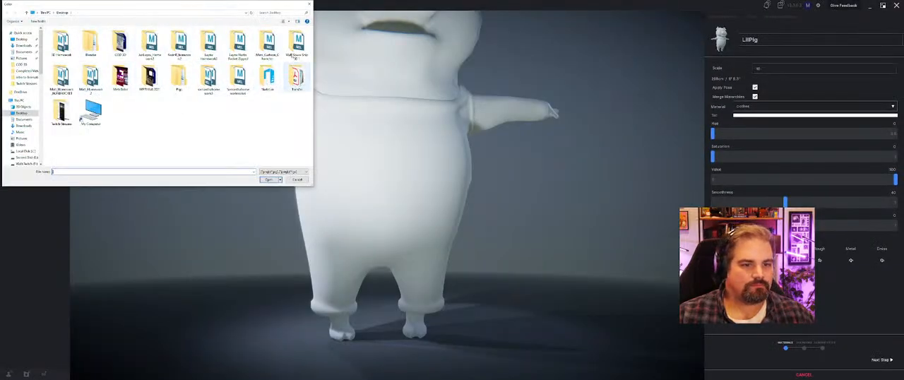
double_click(178, 76)
double_click(59, 43)
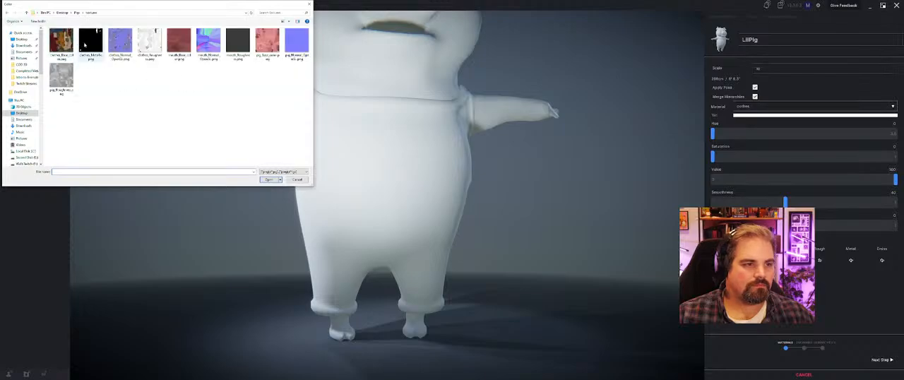
left_click(61, 43)
left_click(267, 180)
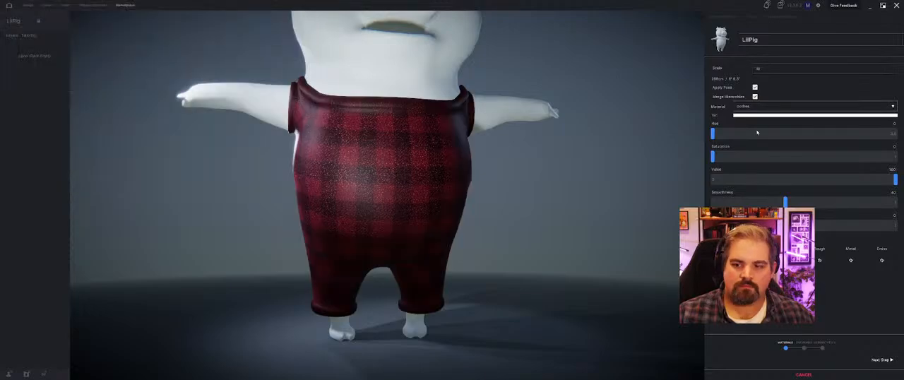
Step: Assign the pig base color PNG to the pig material as its color texture
left_click(748, 107)
left_click(755, 126)
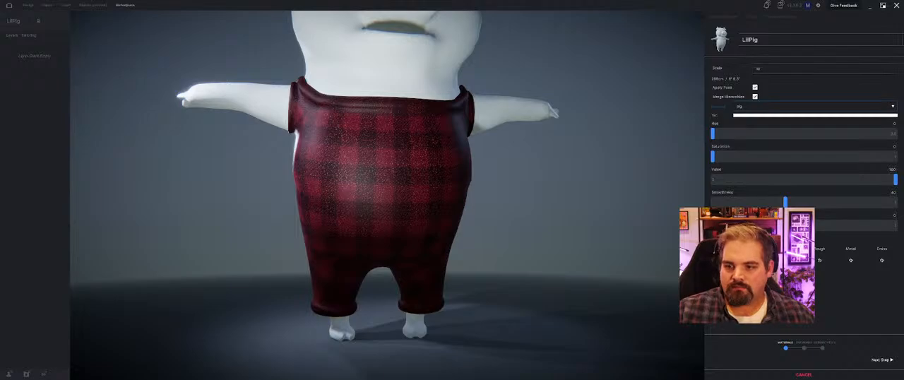
left_click(812, 115)
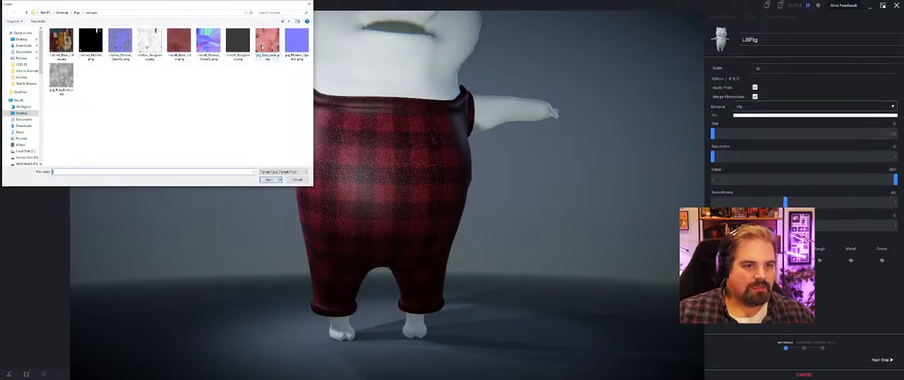
left_click(262, 48)
left_click(269, 180)
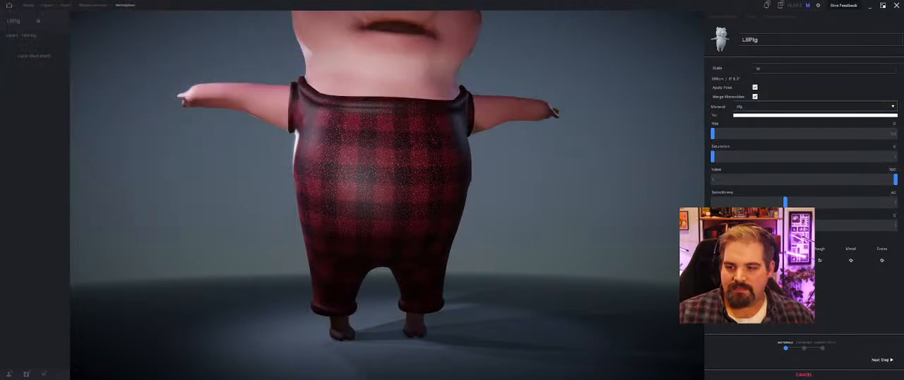
Step: Assign the pig_Normal_OpenGL.png normal map and the pig roughness map to the pig material
left_click(789, 260)
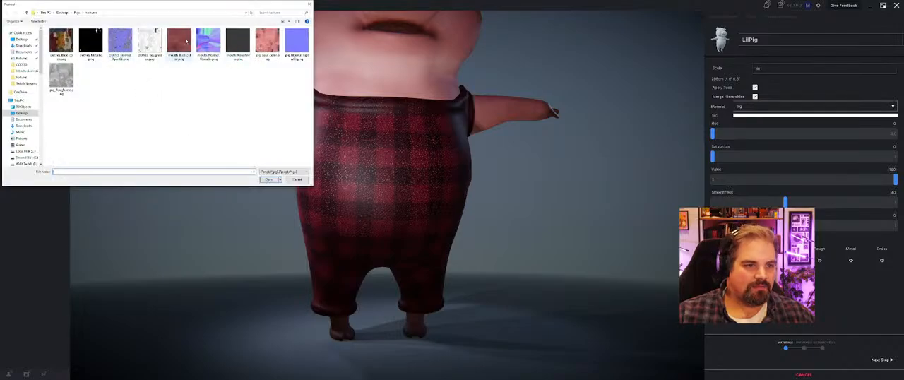
left_click(299, 59)
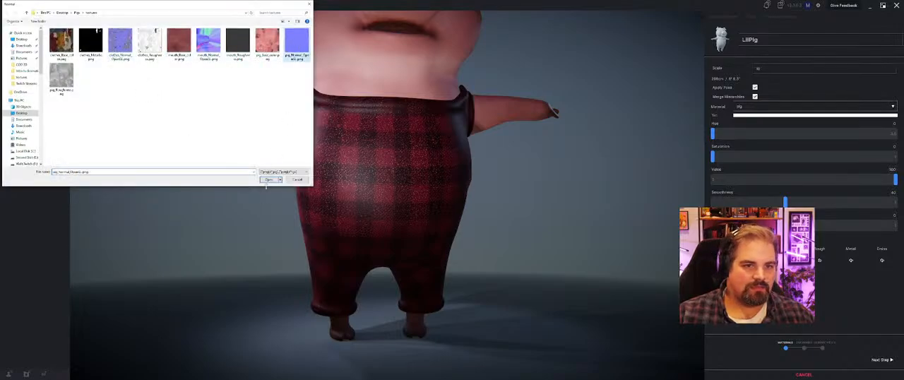
left_click(267, 180)
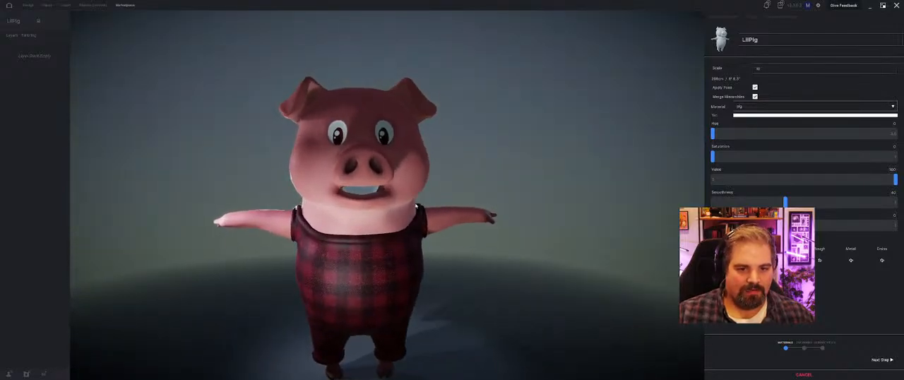
left_click(788, 261)
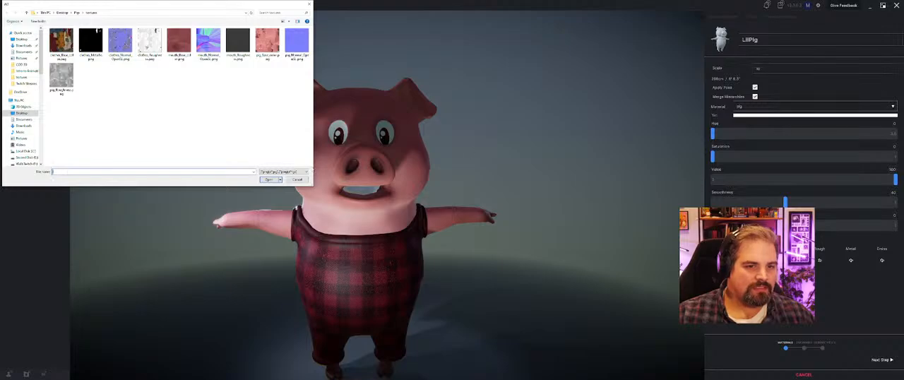
left_click(297, 179)
left_click(819, 260)
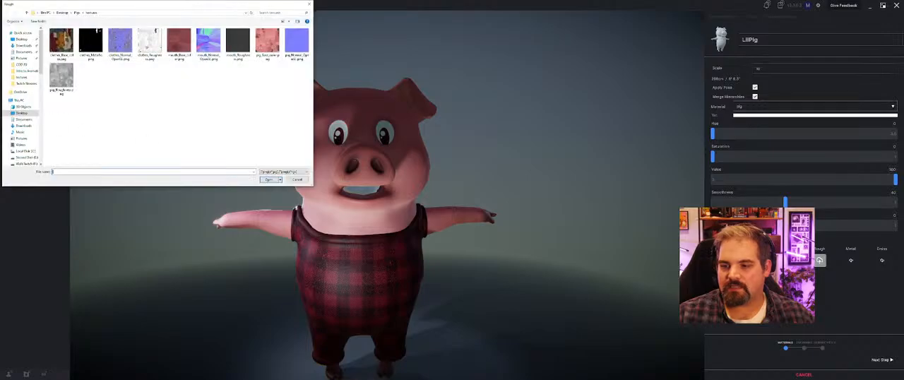
left_click(61, 78)
left_click(269, 179)
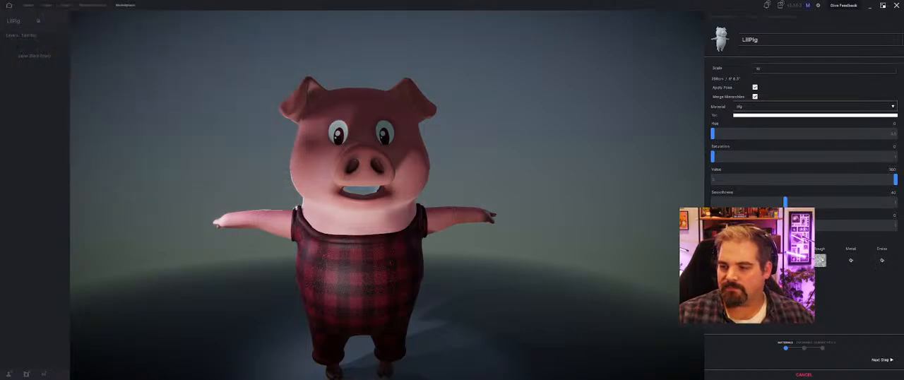
Step: Assign clothes_Normal_OpenGL.png as the normal map and clothes_Roughness.png as the roughness map of the clothes material
left_click(772, 106)
left_click(755, 118)
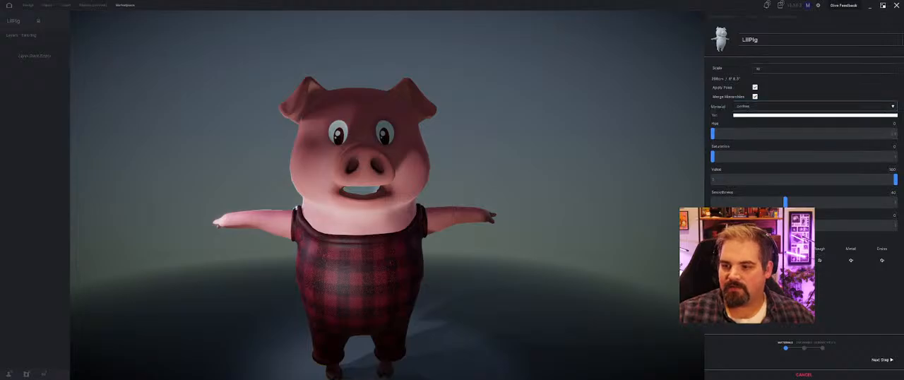
left_click(789, 261)
left_click(120, 41)
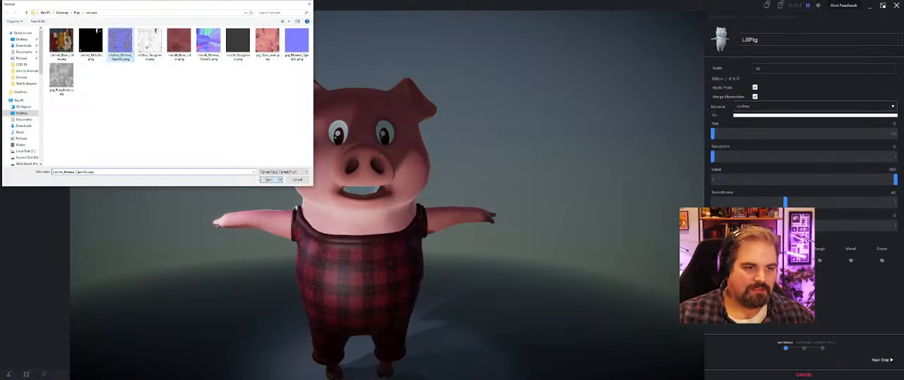
left_click(268, 179)
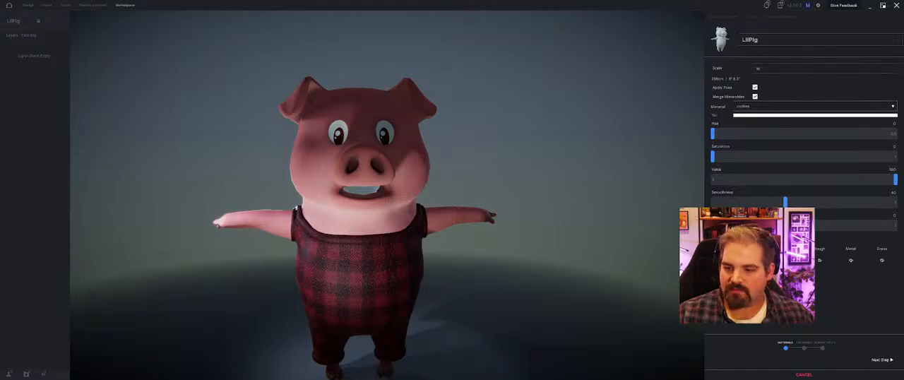
left_click(820, 261)
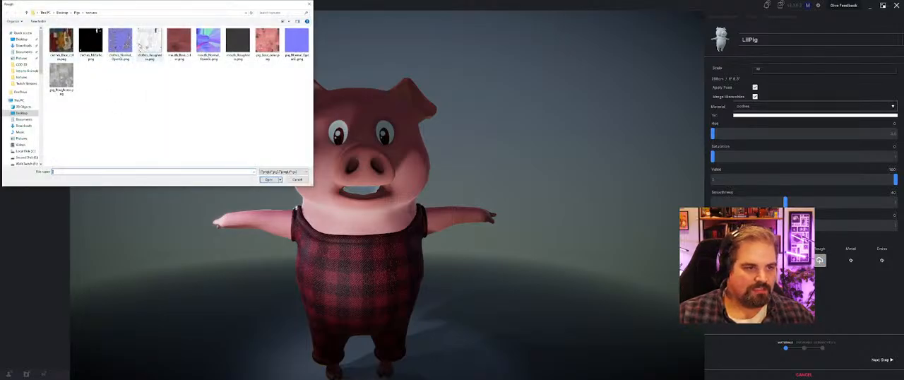
left_click(149, 44)
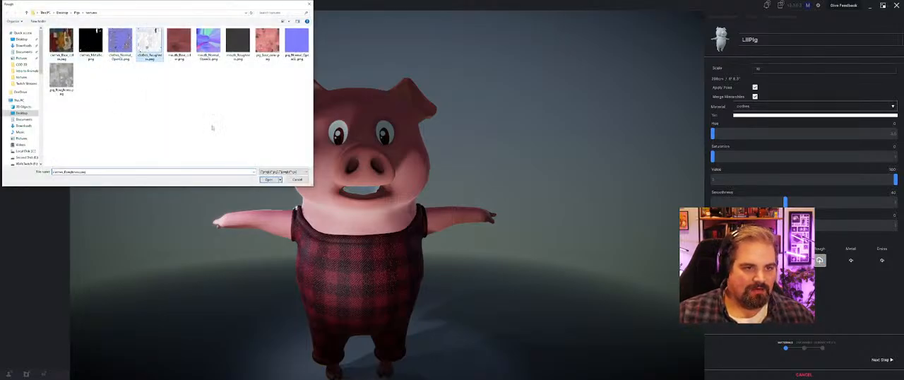
left_click(267, 180)
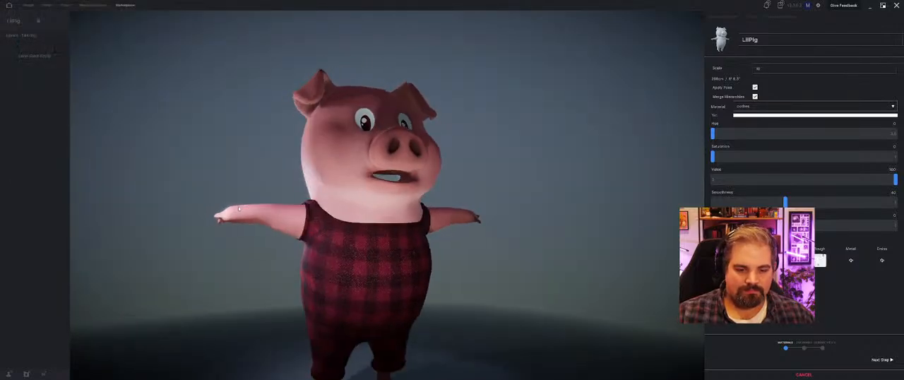
Step: Assign the mouth base color PNG from the textures folder to the mouth material as its color texture
left_click(763, 105)
left_click(760, 134)
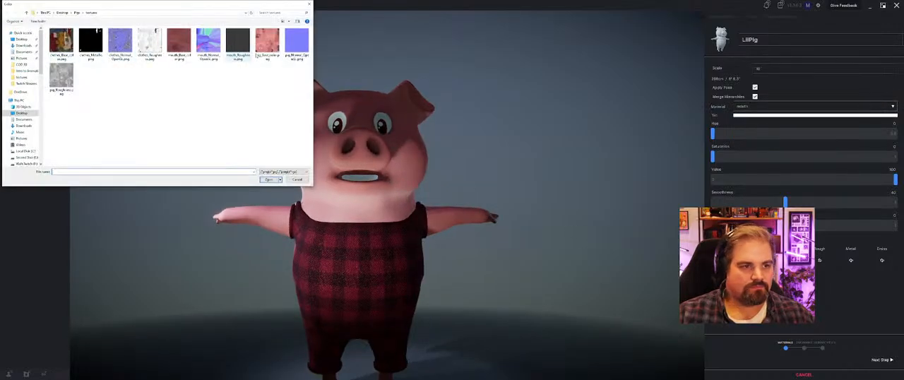
left_click(181, 43)
left_click(269, 180)
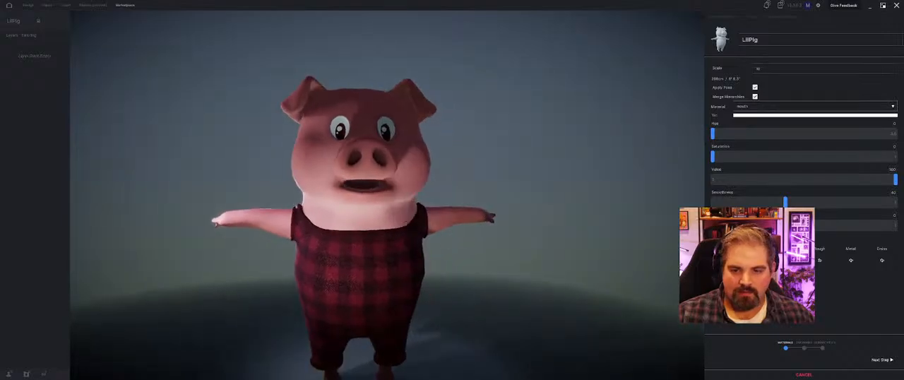
Step: Assign mouth_Normal_OpenGL.png as the normal map and the mouth roughness PNG as the roughness map of the mouth material
left_click(208, 43)
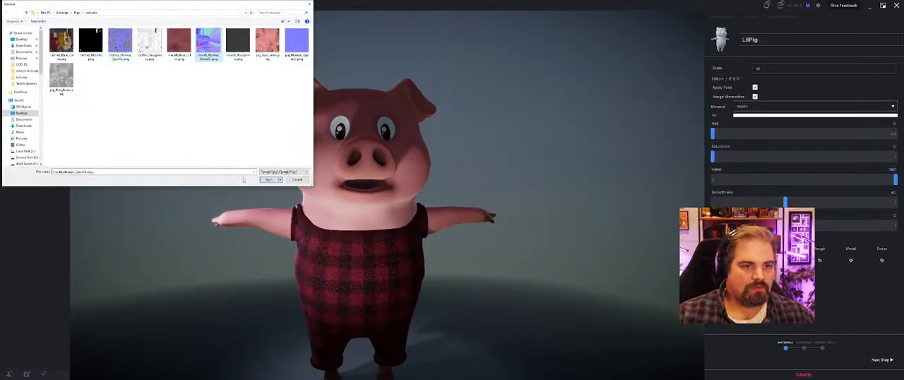
left_click(269, 179)
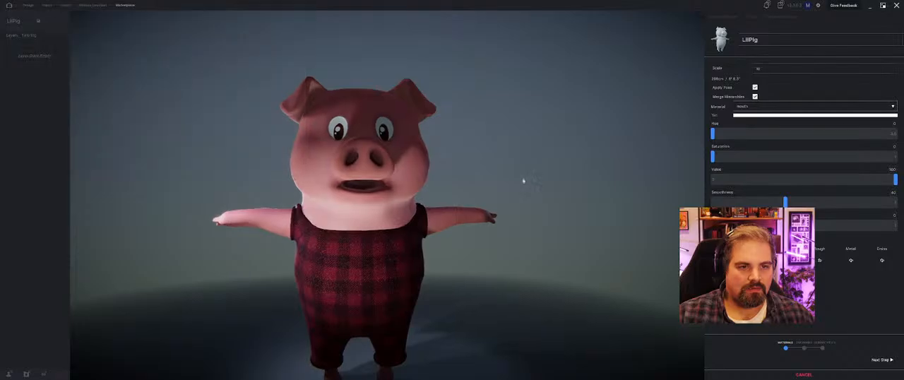
left_click(820, 260)
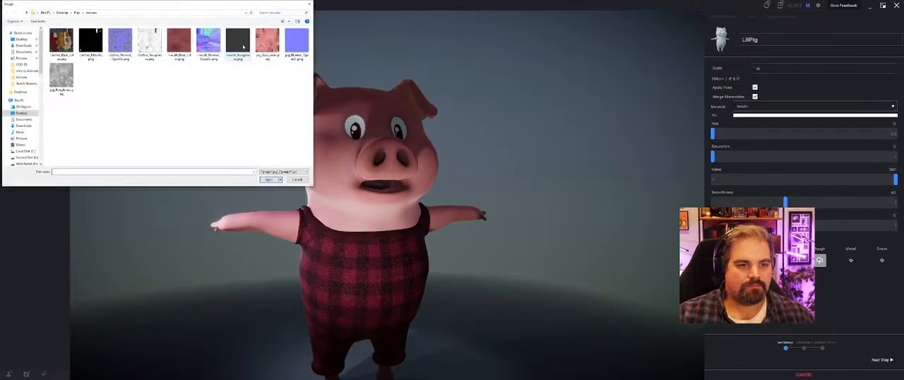
left_click(237, 44)
left_click(269, 179)
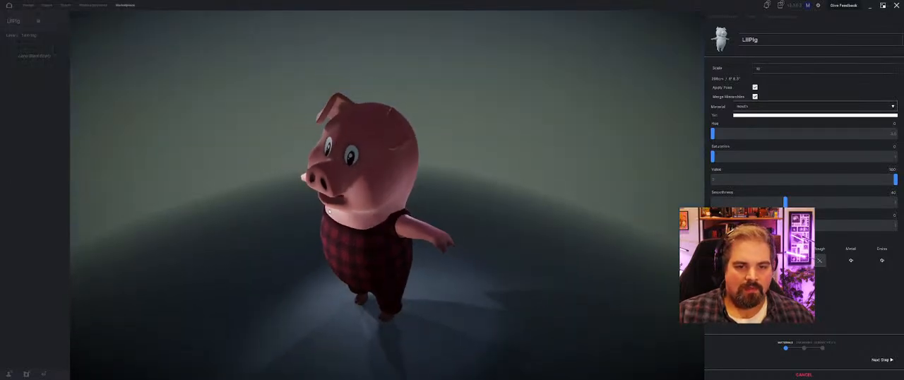
Step: Continue to the landmarks stage and check the Skull_Crown landmark's placement from the front and back of the pig
left_click(891, 361)
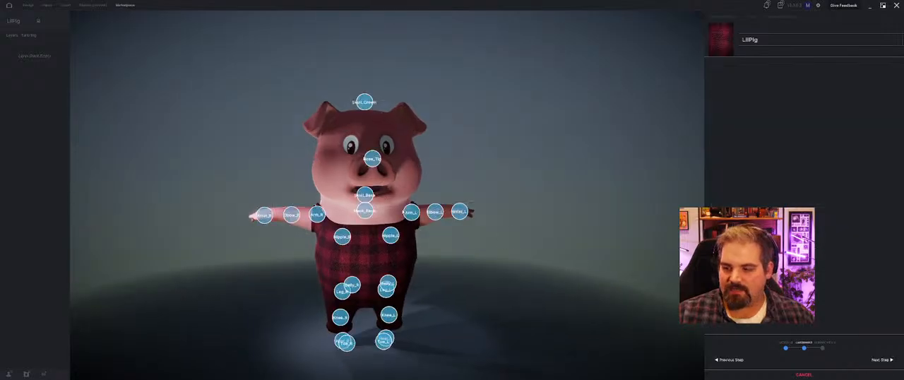
left_click_drag(378, 179, 439, 113)
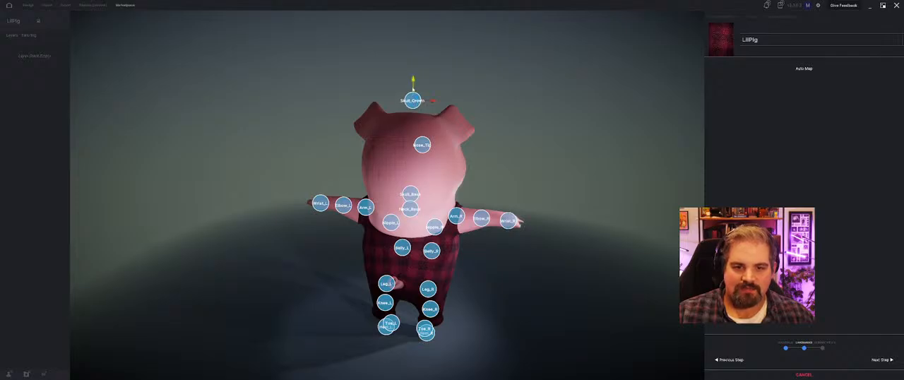
left_click_drag(414, 95, 329, 87)
left_click_drag(444, 177, 410, 172)
scroll(409, 172, "up", 5)
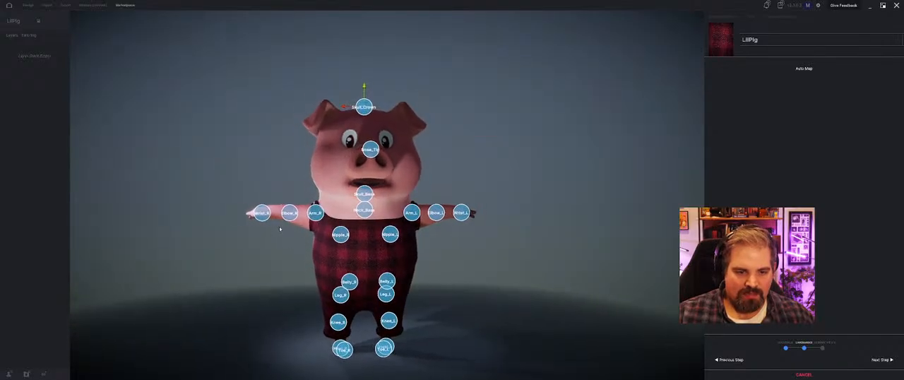
Step: Move the Nipple_L and Nipple_R landmarks forward to the front surface of the pig's chest
middle_click_drag(296, 231, 280, 191)
left_click_drag(302, 249, 486, 253)
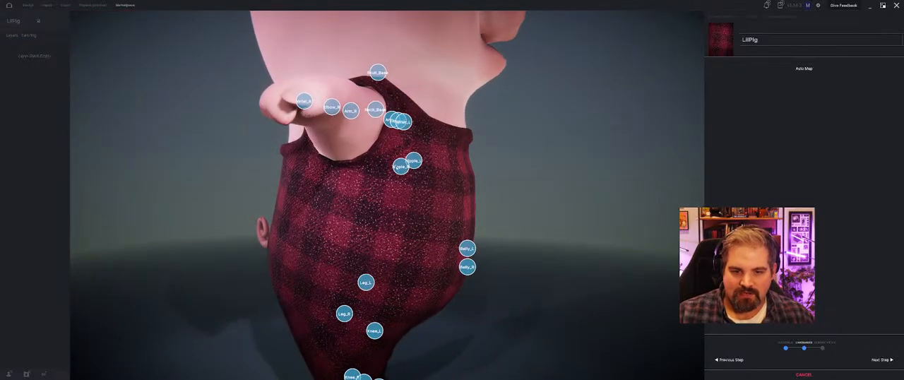
left_click_drag(408, 168, 462, 168)
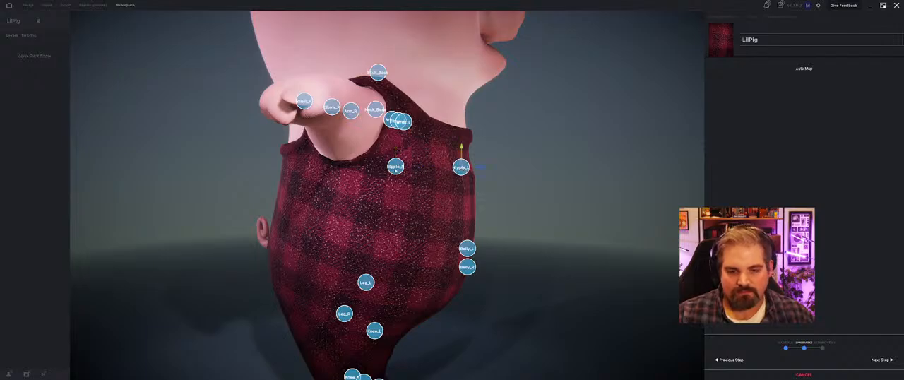
left_click_drag(396, 168, 458, 169)
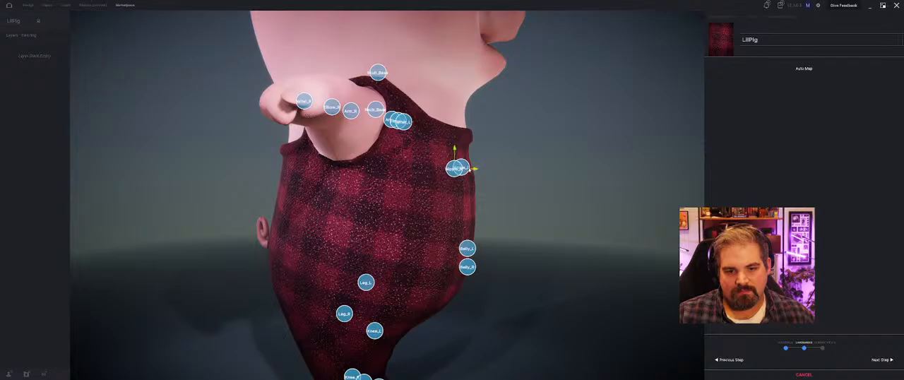
Step: Move the Nipple_R landmark inward from the side of the torso onto the chest, roughly mirroring Nipple_L
left_click_drag(555, 200, 441, 199)
left_click_drag(248, 155, 339, 155)
scroll(349, 194, "down", 3)
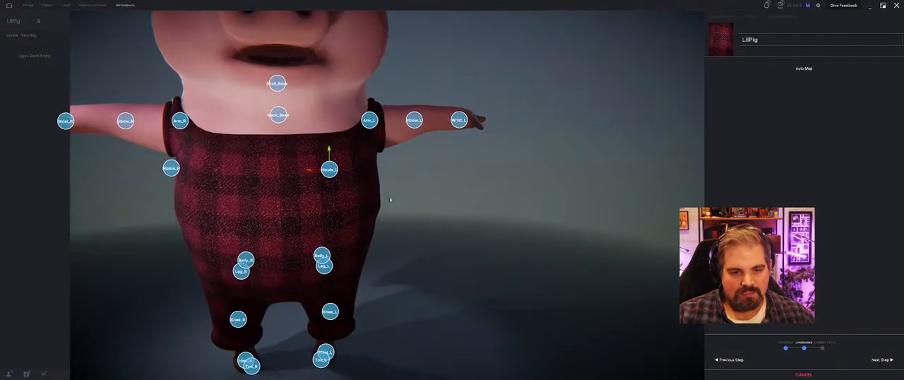
left_click_drag(349, 194, 414, 225)
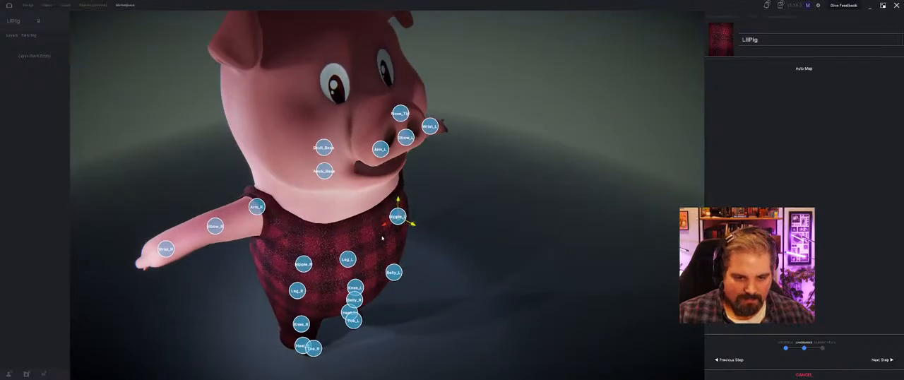
left_click(303, 263)
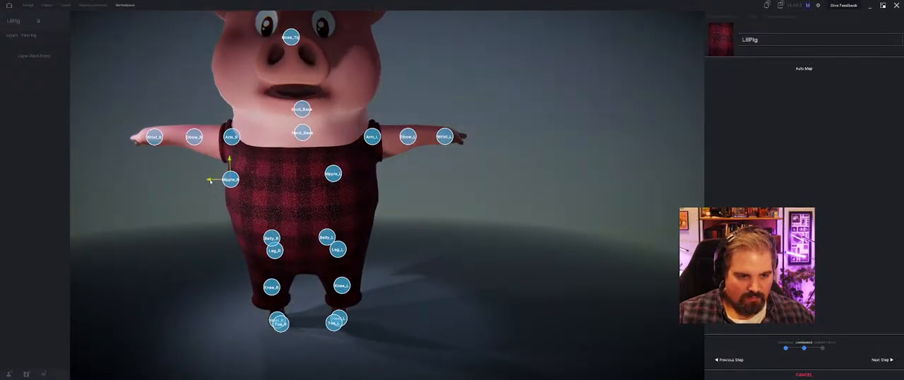
left_click_drag(210, 181, 253, 180)
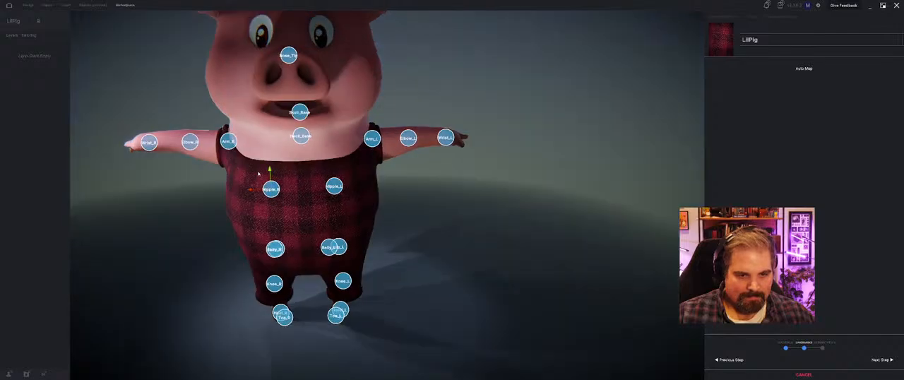
middle_click_drag(267, 172, 272, 162)
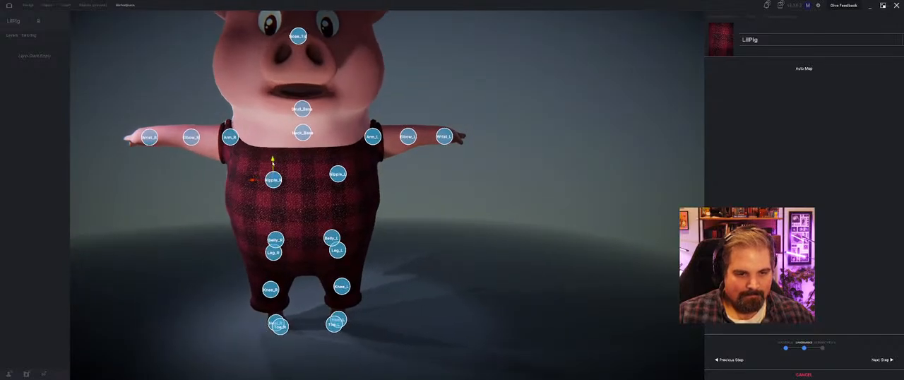
left_click_drag(273, 163, 273, 161)
left_click_drag(338, 146, 335, 147)
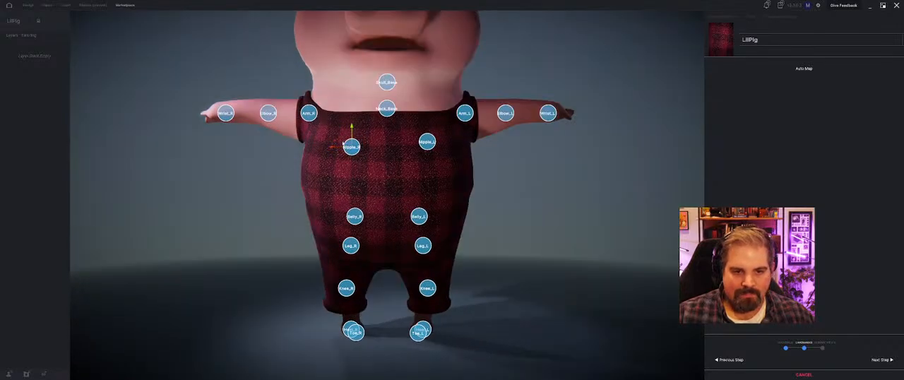
Step: Fine-tune the Nipple_L and Nipple_R landmarks so they sit slightly lower, level and symmetrical on the chest
left_click_drag(430, 137, 410, 146)
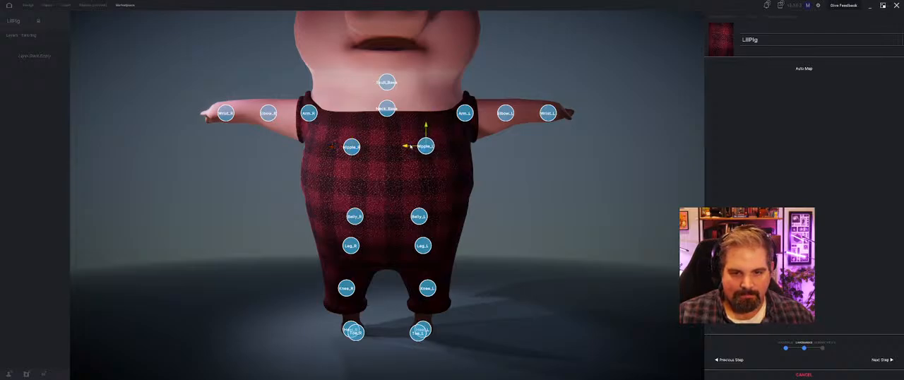
left_click(350, 146)
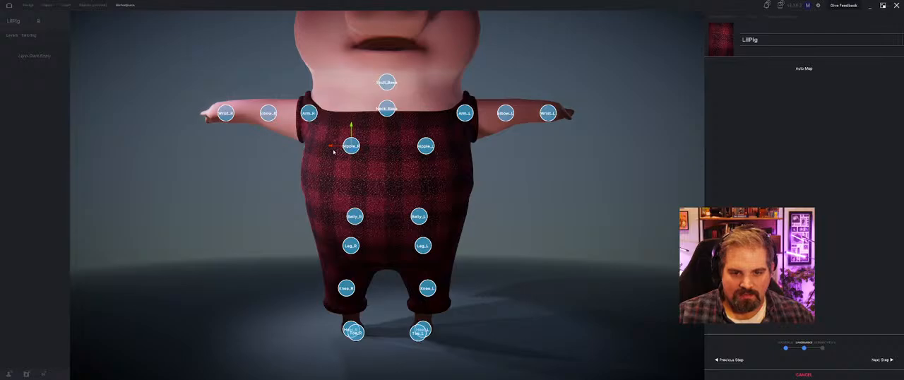
left_click_drag(338, 149, 342, 132)
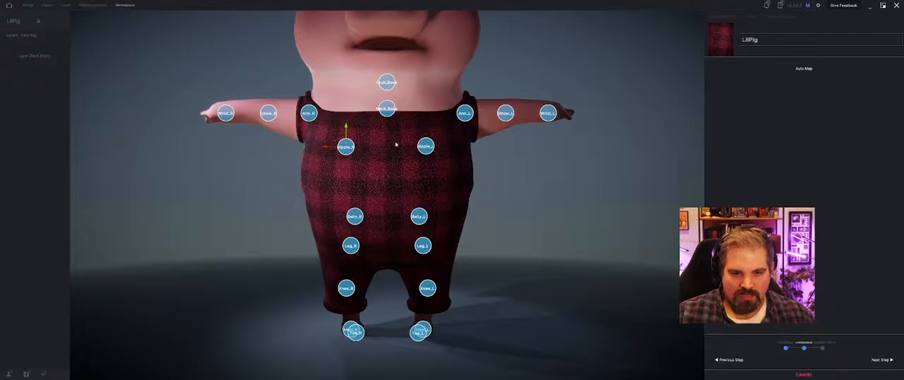
left_click_drag(346, 128, 346, 133)
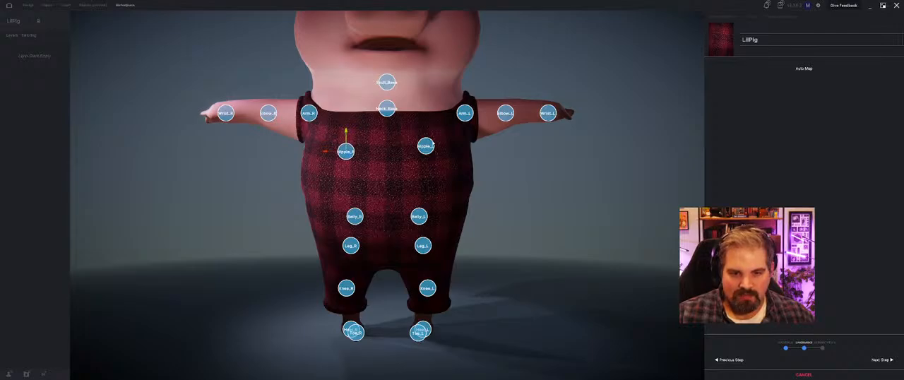
left_click(426, 140)
left_click_drag(426, 123, 407, 152)
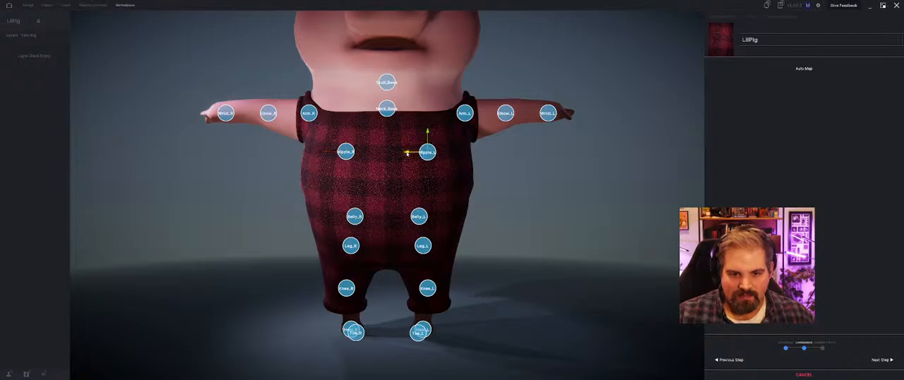
Step: Lower the Skull_Crown landmark onto the top of the pig's head and continue to the segmentation stage
right_click_drag(341, 167, 385, 175)
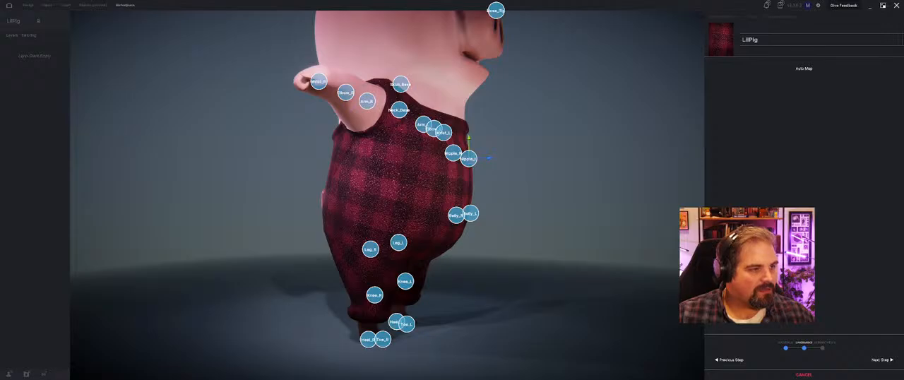
right_click_drag(220, 209, 267, 208)
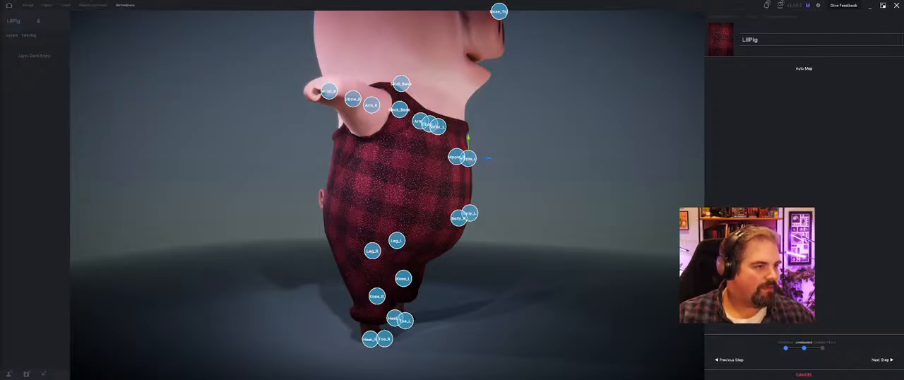
middle_click_drag(501, 227, 676, 217)
middle_click_drag(594, 233, 543, 222)
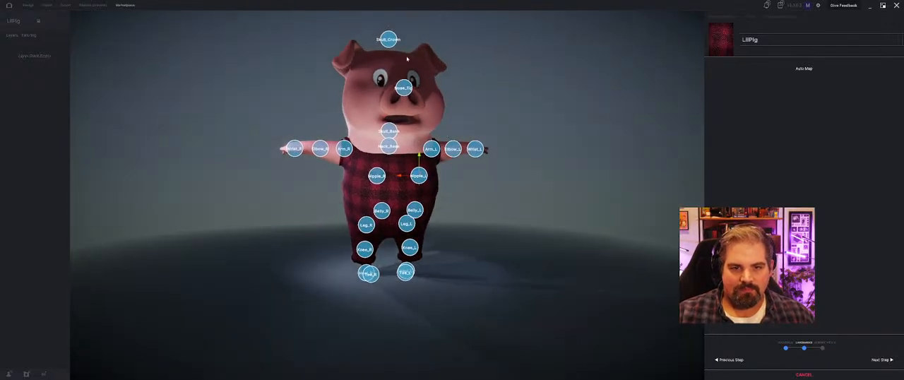
mouse_move(398, 35)
middle_mouse_down()
mouse_move(389, 36)
mouse_move(402, 34)
middle_mouse_up()
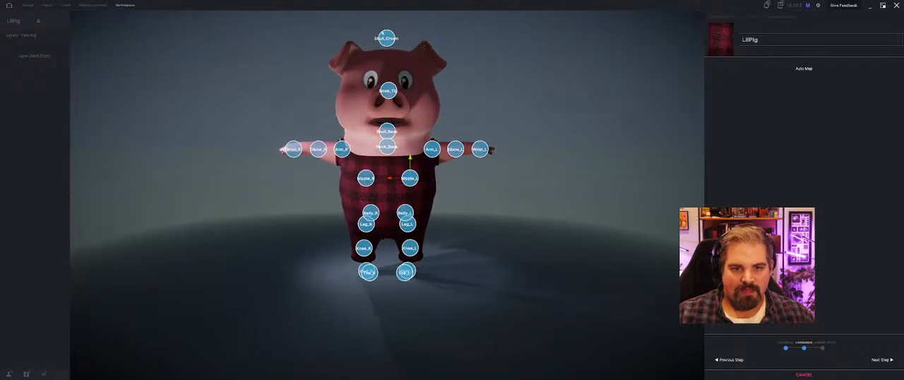
left_click_drag(387, 37, 385, 24)
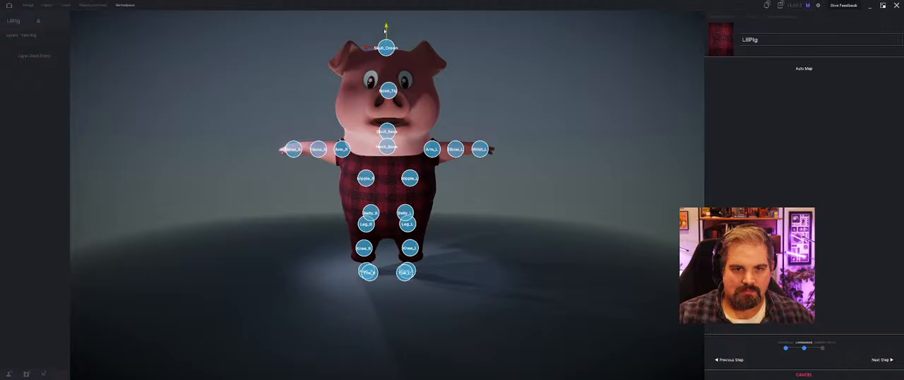
middle_click_drag(383, 21, 494, 63)
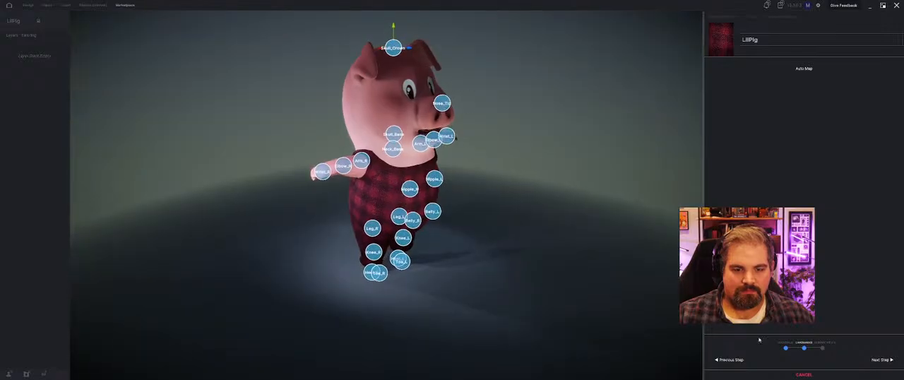
left_click(881, 360)
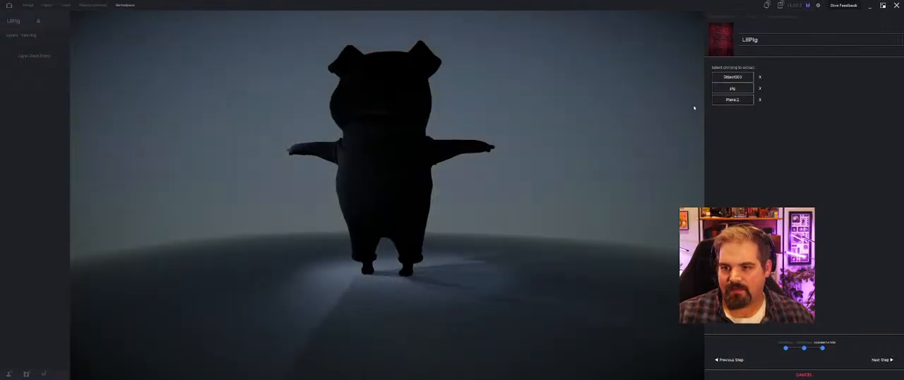
left_click(722, 101)
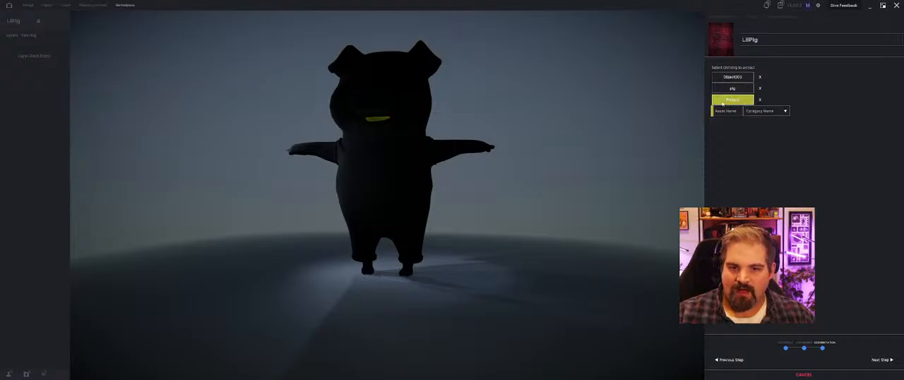
left_click(733, 88)
left_click(733, 78)
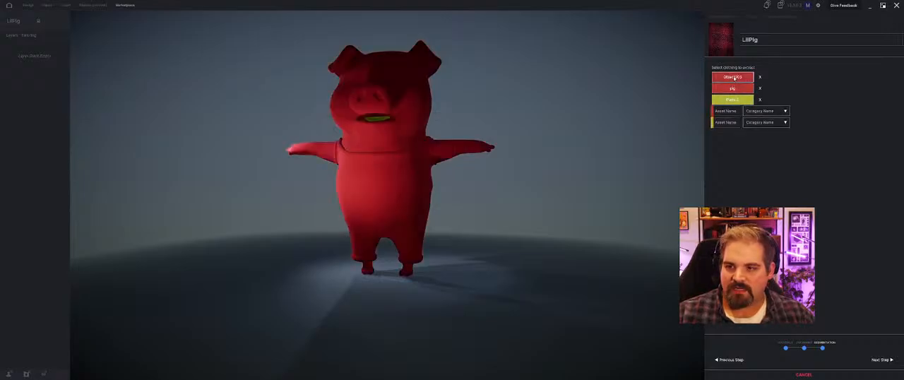
left_click(759, 76)
left_click(759, 87)
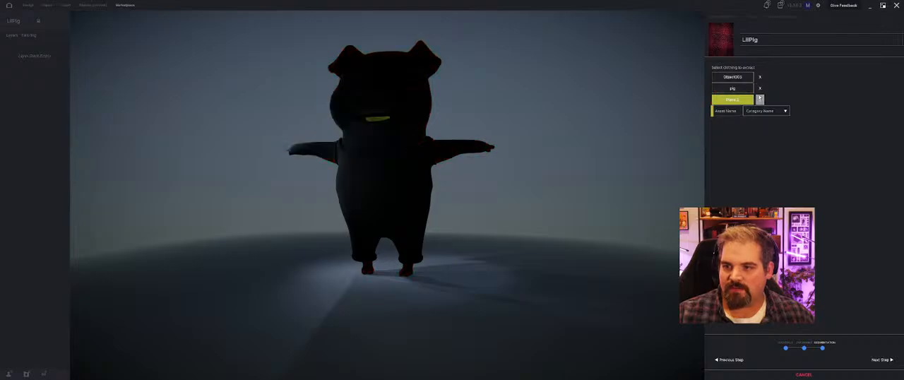
left_click(760, 99)
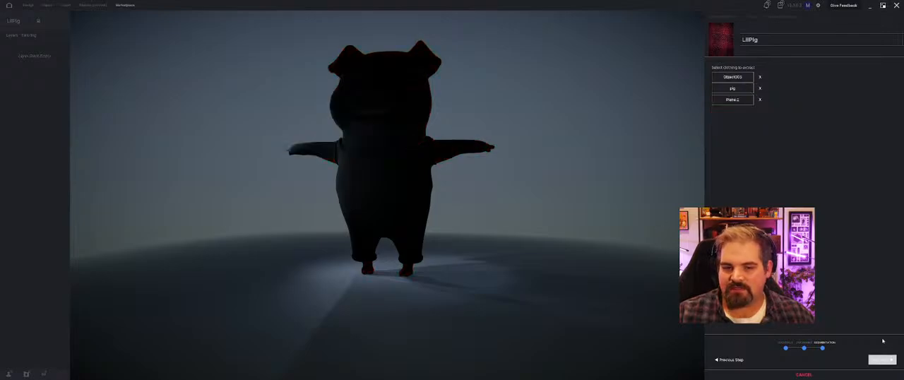
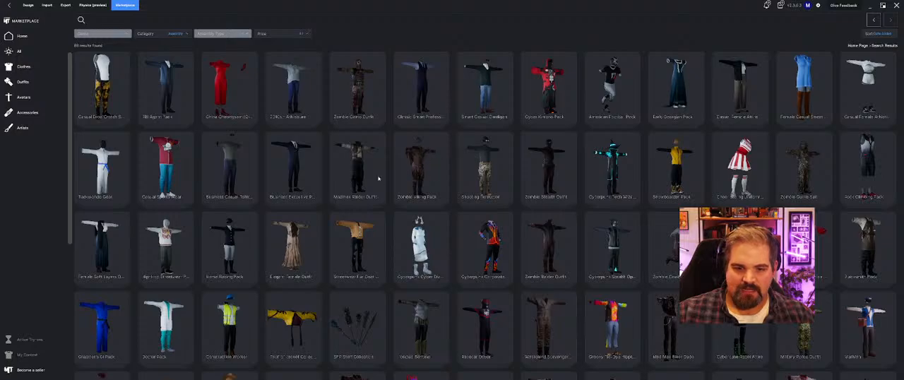
Step: Browse the full list of outfit packs in the marketplace for clothing that could suit the pig
scroll(410, 142, "down", 3)
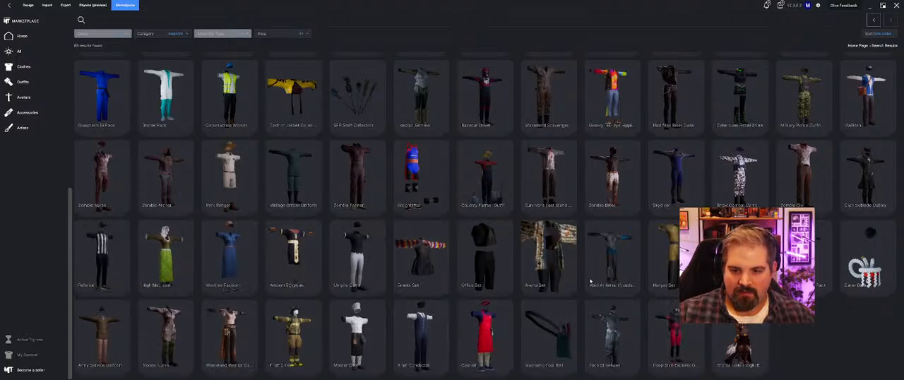
scroll(834, 283, "up", 1)
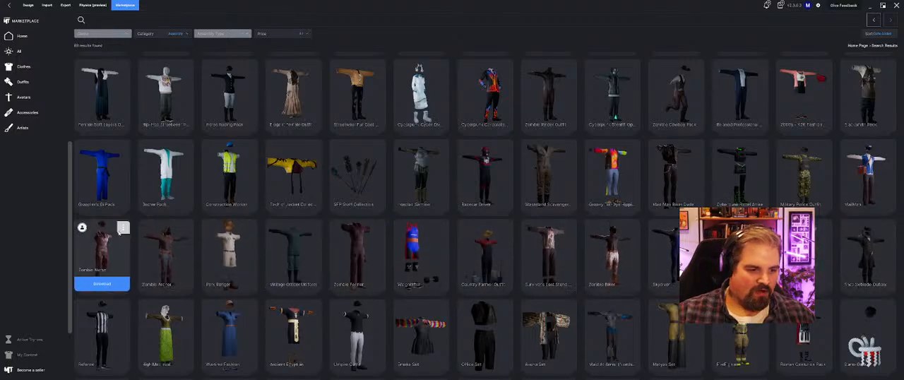
scroll(120, 233, "up", 2)
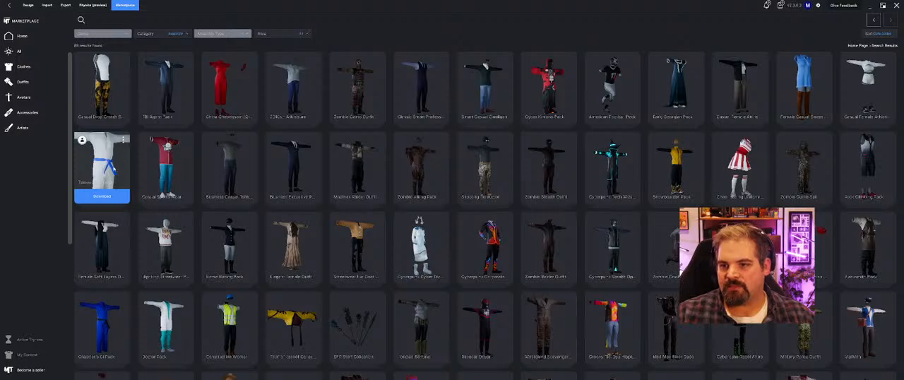
scroll(444, 130, "down", 2)
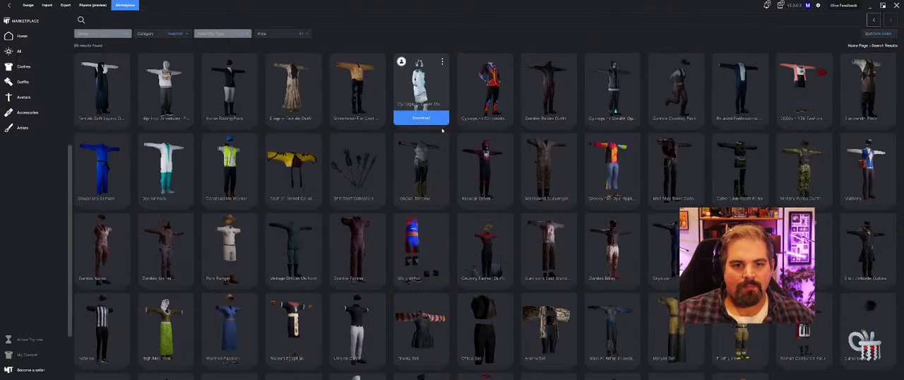
scroll(452, 198, "down", 1)
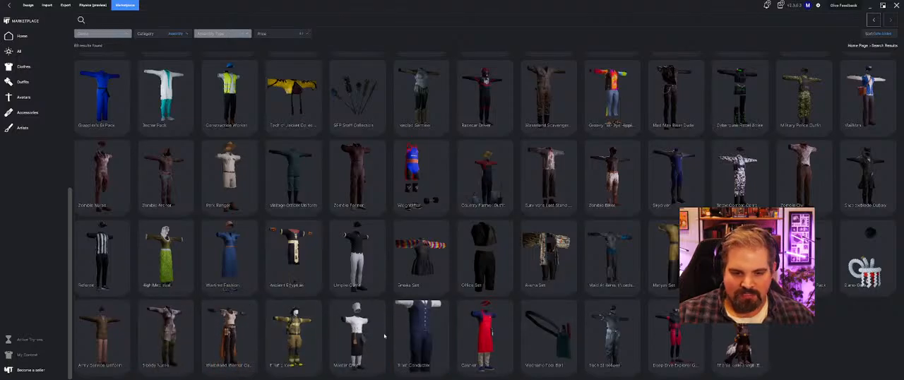
scroll(381, 346, "up", 2)
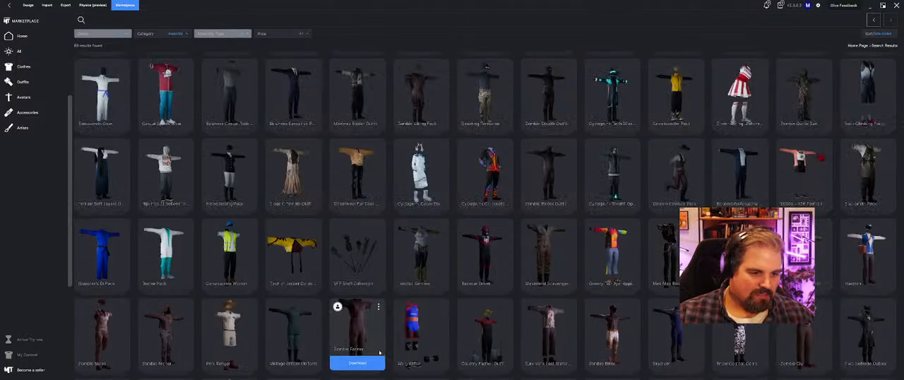
scroll(142, 250, "up", 1)
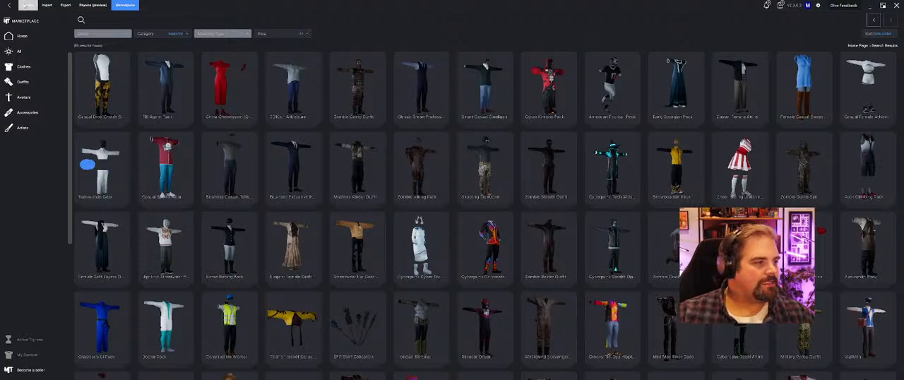
Step: Return to the design scene, search My Content for "pirate" and add Pirate_Eyepatch to the pig
left_click(28, 4)
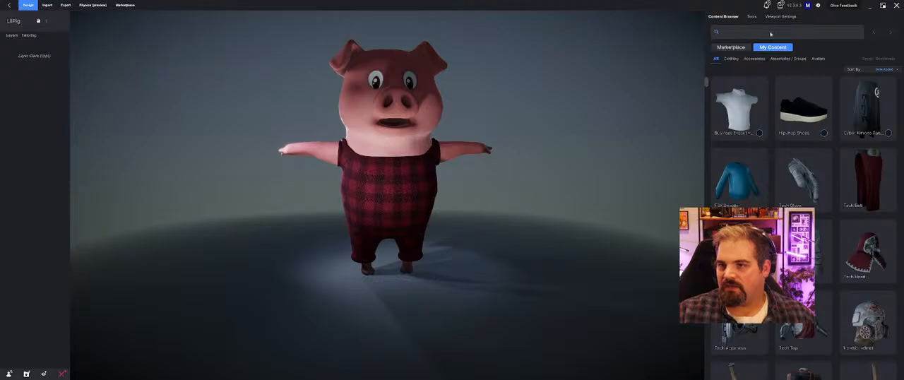
type("irate")
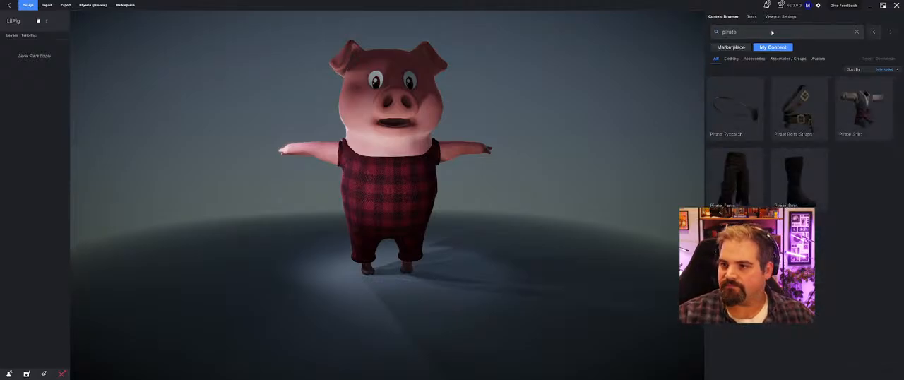
left_click(729, 134)
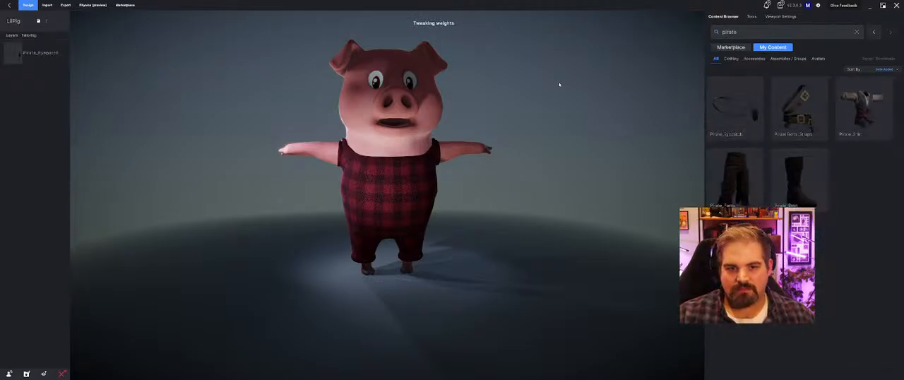
Step: Enlarge the Pirate_Eyepatch and lower it onto the pig's head so the patch sits in front of one eye
middle_click_drag(532, 87, 446, 93)
key("w")
left_click_drag(370, 183, 380, 182)
key("r")
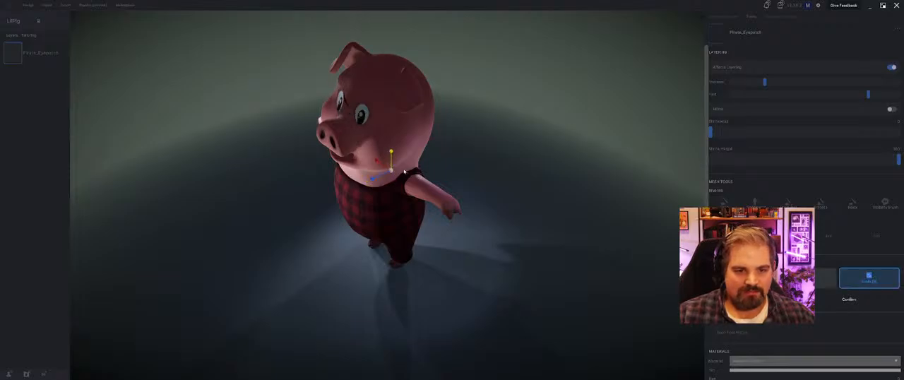
left_click_drag(391, 151, 389, 136)
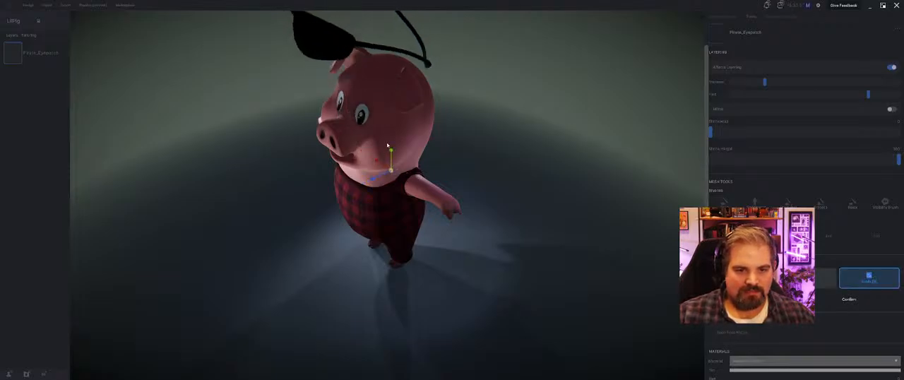
middle_click_drag(387, 145, 405, 134)
key("w")
left_click_drag(391, 153, 402, 198)
middle_click_drag(401, 198, 415, 192)
Step: Scale the Pirate_Eyepatch down, shift it back toward the face and raise it to eye height
key("r")
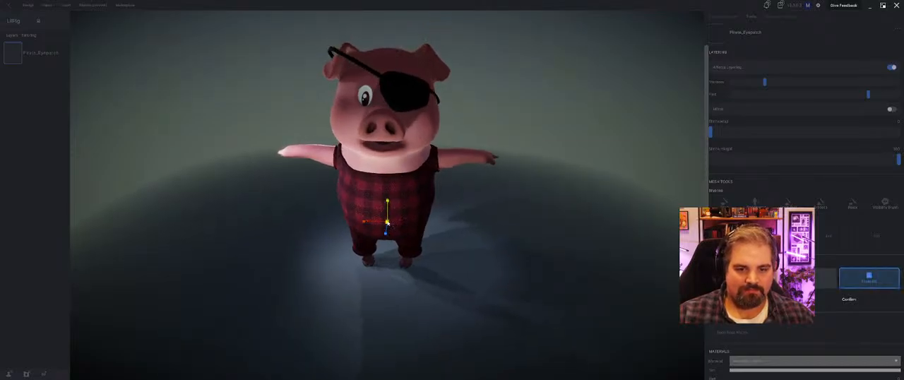
left_click_drag(387, 223, 388, 196)
key("w")
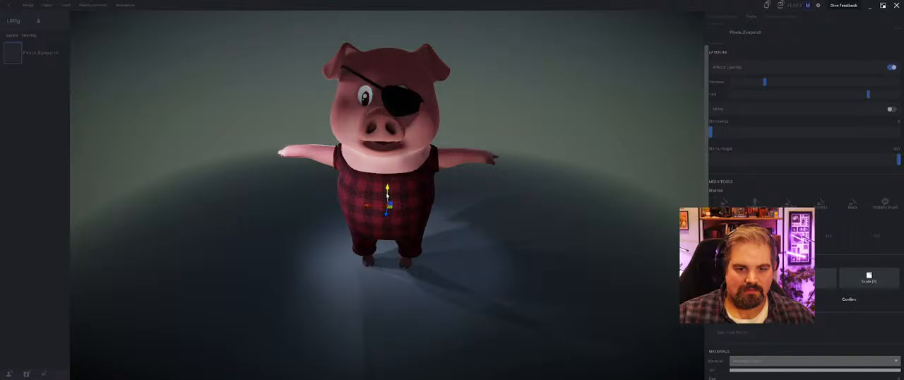
middle_click_drag(388, 191, 418, 206)
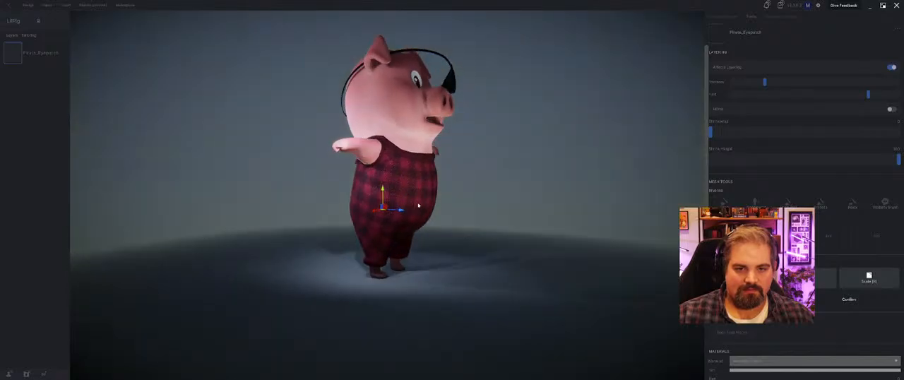
left_click_drag(401, 210, 374, 213)
key("r")
middle_click_drag(396, 209, 380, 198)
key("w")
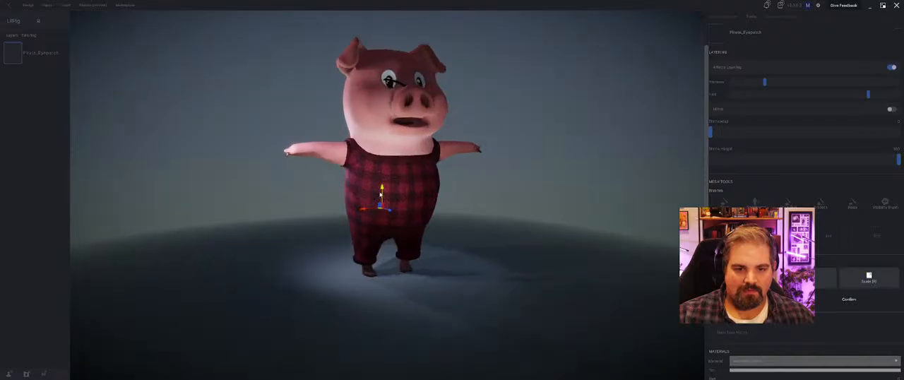
left_click_drag(382, 193, 382, 177)
middle_click_drag(392, 187, 384, 203)
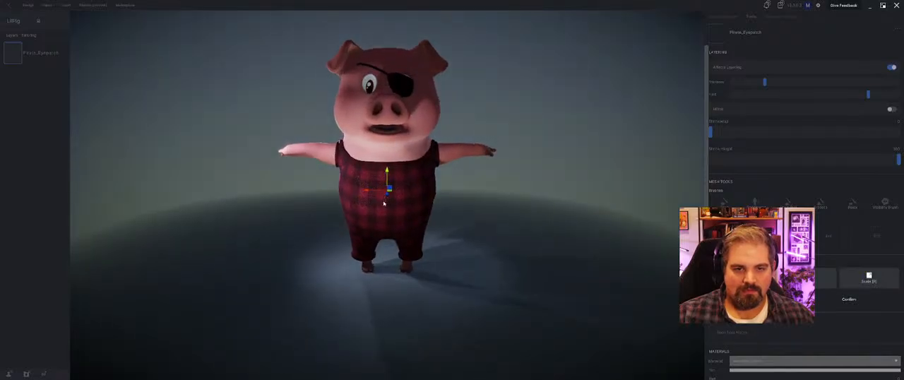
Step: Fine-tune the Pirate_Eyepatch's height and overall scale so the patch fits over the eye
left_click_drag(387, 189, 388, 181)
key("r")
key("w")
key("r")
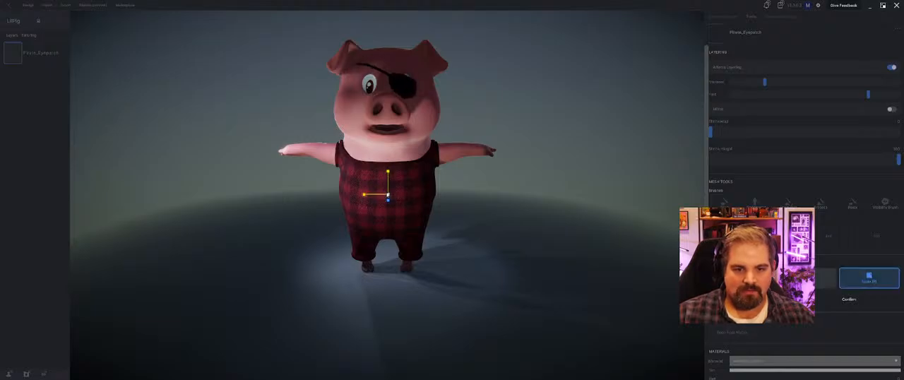
left_click_drag(389, 194, 388, 195)
key("w")
Step: Rotate the Pirate_Eyepatch so its strap runs level around the head, recentre it over the eye and apply the transform
middle_click_drag(387, 194, 537, 192)
key("e")
mouse_move(452, 201)
middle_mouse_down()
mouse_move(428, 188)
mouse_move(452, 200)
middle_mouse_up()
left_click_drag(400, 201, 352, 205)
key("w")
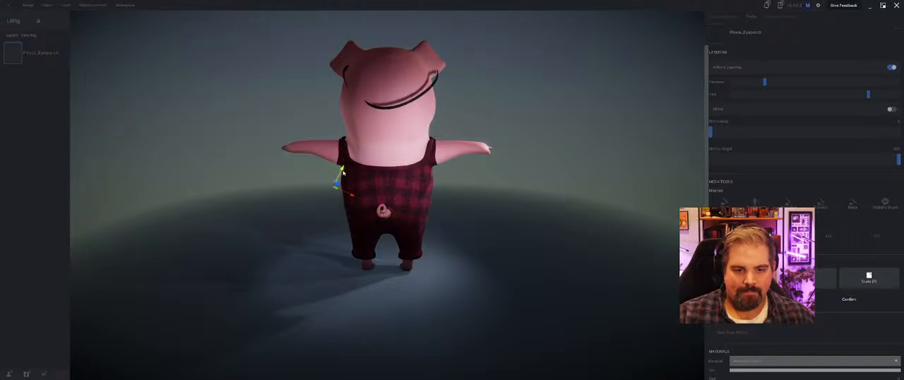
left_click_drag(344, 173, 338, 182)
middle_click_drag(332, 180, 391, 167)
mouse_move(412, 163)
left_mouse_down()
mouse_move(416, 176)
mouse_move(408, 175)
left_mouse_up()
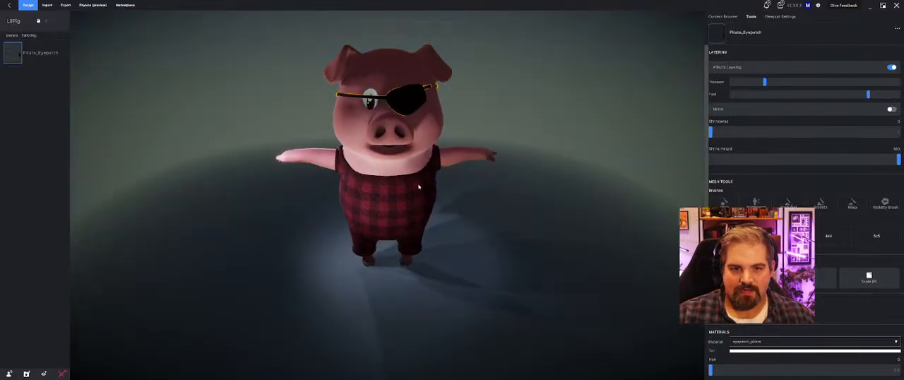
Step: Try the Pirate_Eyepatch with Shrinkwrap at 100, check the strap from behind, and turn Shrinkwrap back down
middle_click_drag(419, 186, 747, 182)
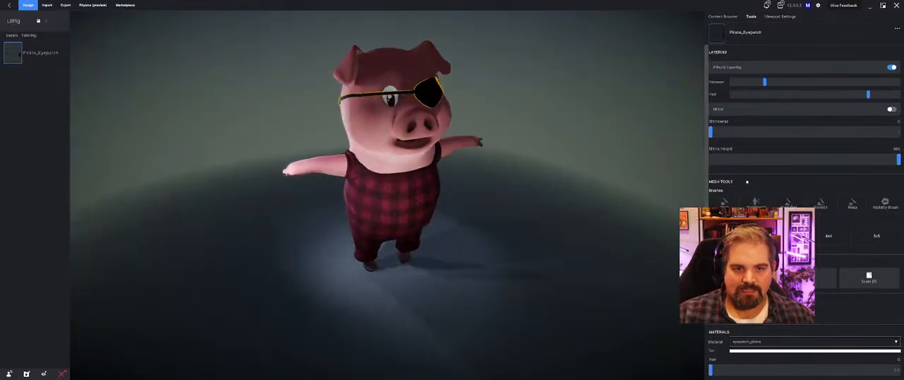
left_click_drag(711, 132, 898, 133)
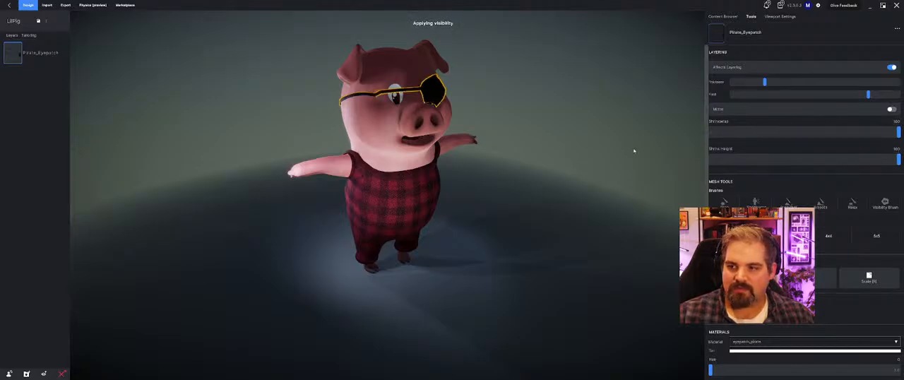
middle_click_drag(633, 150, 525, 148)
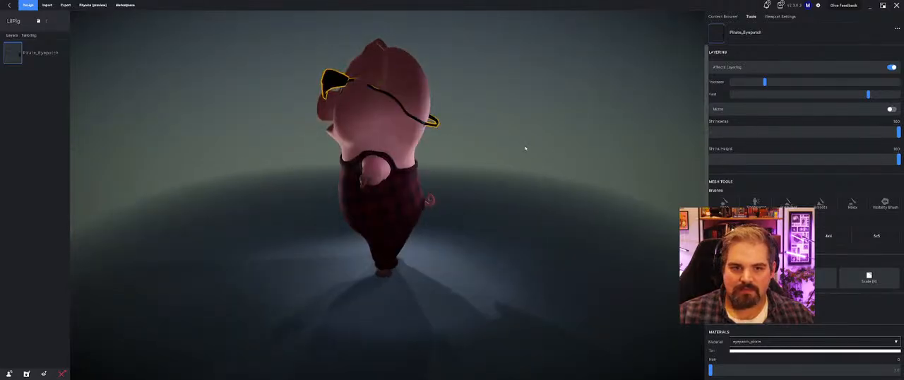
left_click(860, 94)
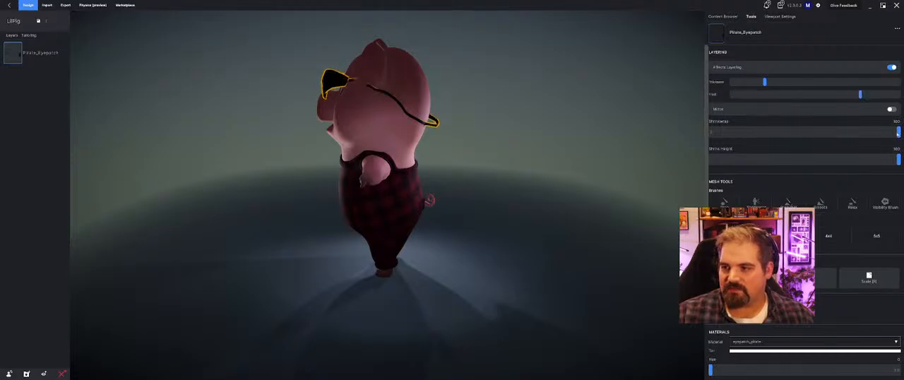
left_click_drag(897, 133, 699, 173)
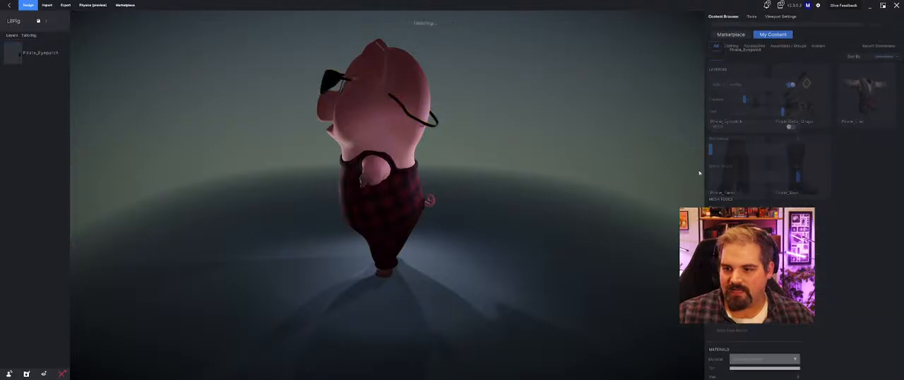
Step: Add the pirate shirt to the pig and check where the plaid overalls poke through it
left_click(869, 120)
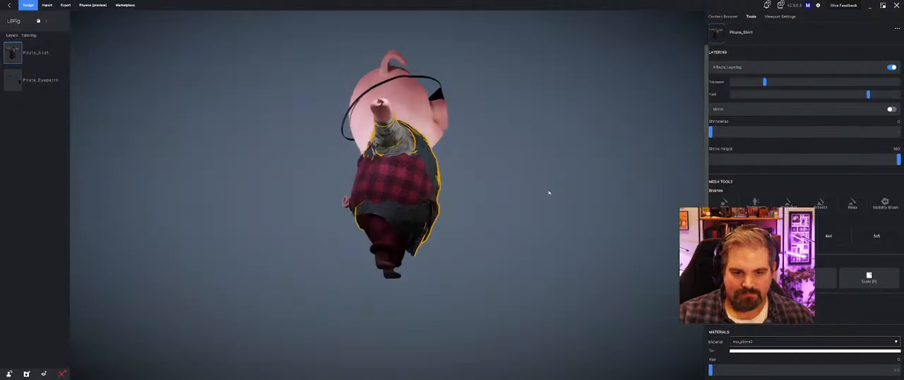
middle_click_drag(484, 198, 462, 198)
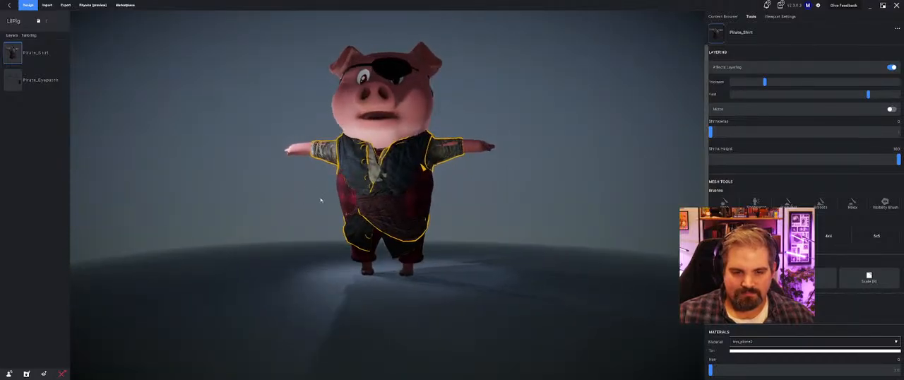
middle_click_drag(321, 200, 375, 197)
left_click(376, 199)
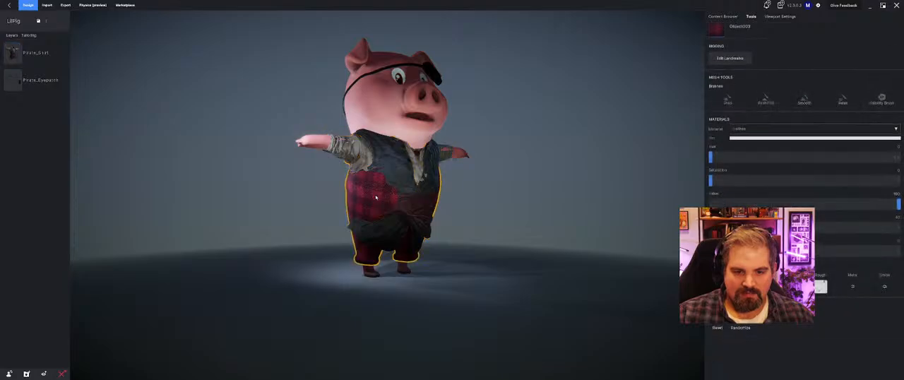
middle_click_drag(664, 195, 646, 197)
left_click(440, 175)
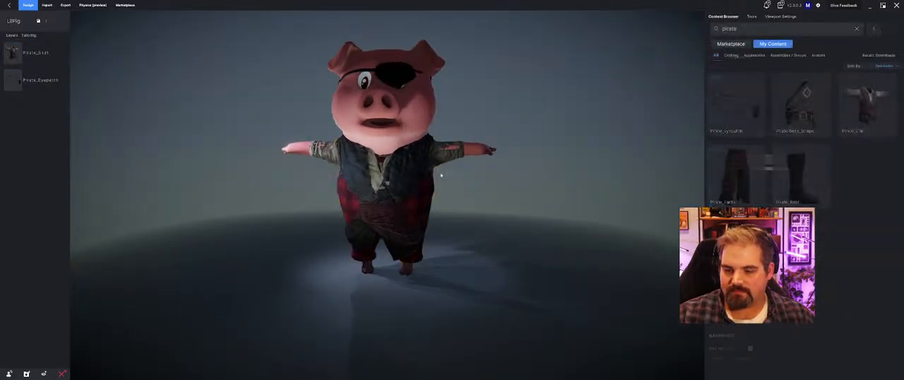
left_click(426, 190)
Step: Raise the Pirate_Shirt's Thickness strongly and scale the shirt up slightly in width and depth
left_click(31, 53)
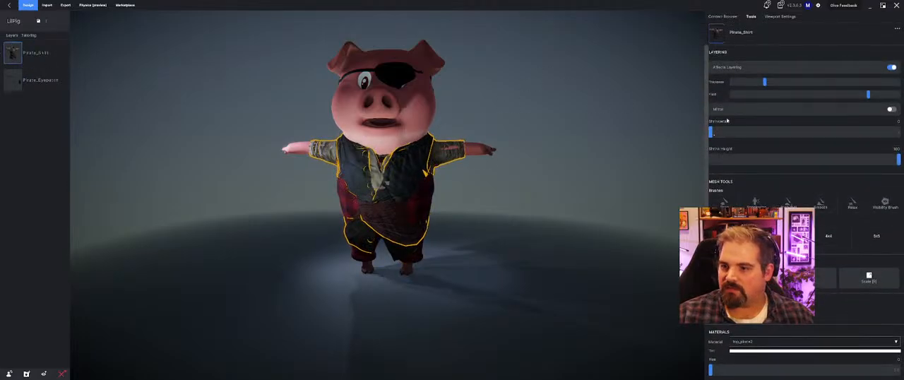
left_click_drag(764, 83, 865, 82)
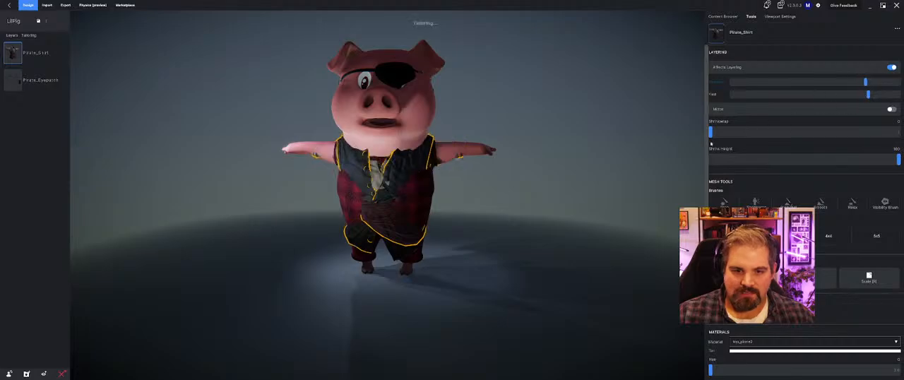
key("b")
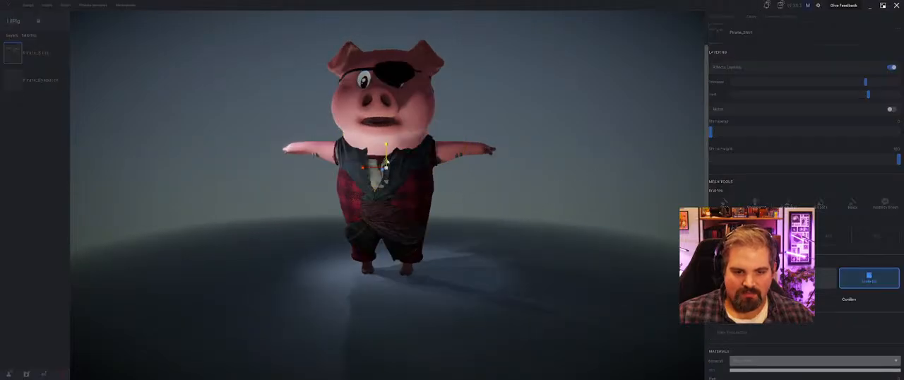
left_click_drag(362, 168, 357, 169)
middle_click_drag(358, 169, 422, 168)
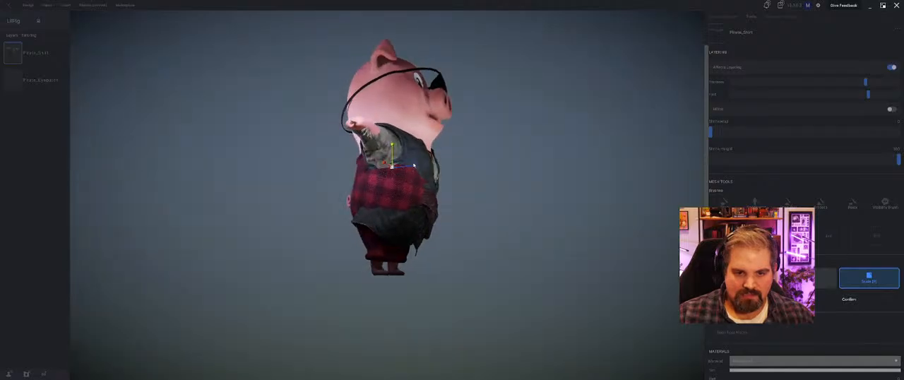
left_click_drag(415, 167, 417, 167)
Step: Shift the Pirate_Shirt slightly along its depth axis to sit better on the pig's torso and apply the transform
key("w")
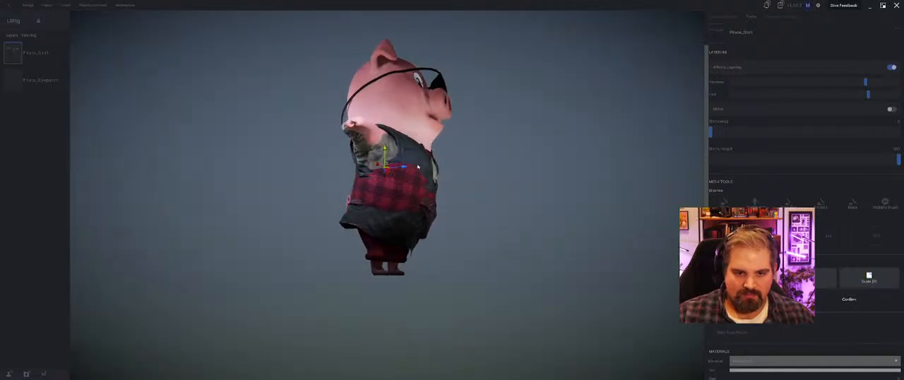
middle_click_drag(417, 166, 401, 184)
left_click_drag(400, 178, 404, 180)
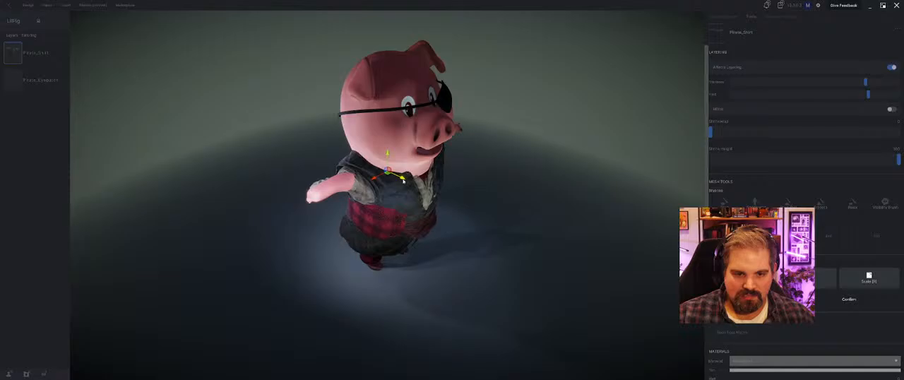
middle_click_drag(404, 180, 400, 177)
left_click(859, 301)
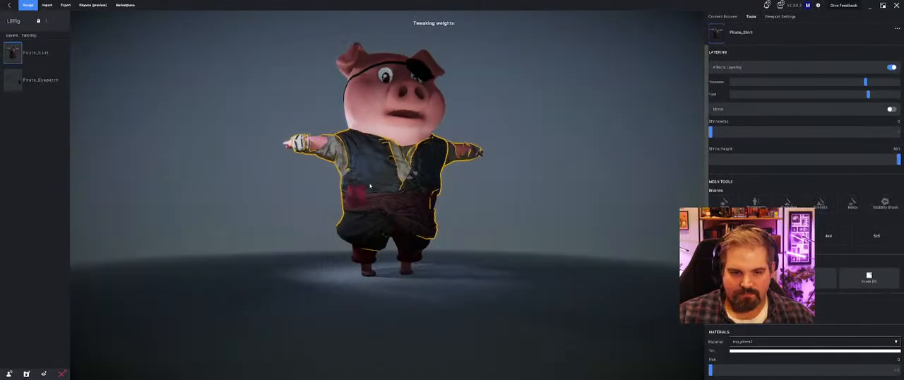
Step: Add a 4x4 lattice to the Pirate_Shirt and pull the rear control points of its two middle rows backward
middle_click_drag(370, 186, 429, 160)
left_click(832, 236)
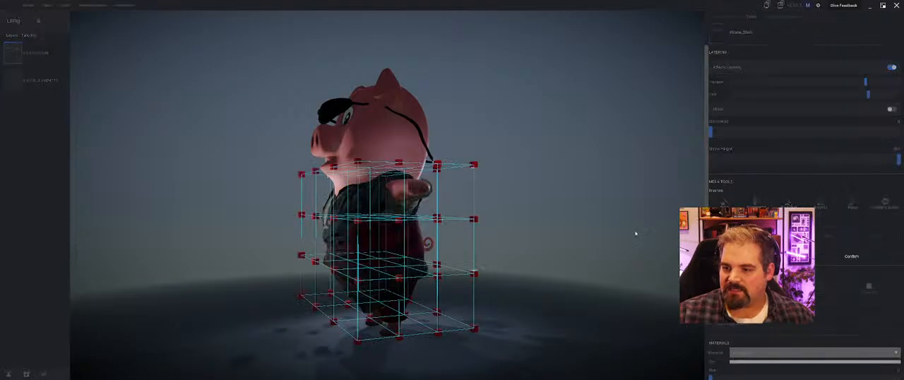
middle_click_drag(634, 232, 269, 206)
middle_click_drag(297, 262, 325, 219)
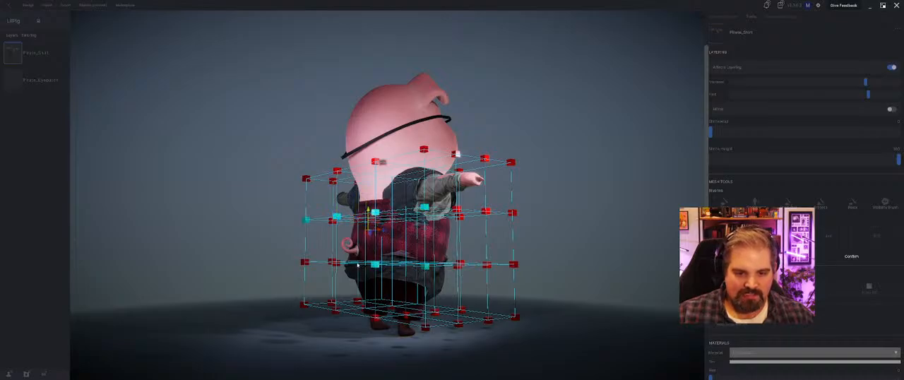
middle_click_drag(278, 262, 303, 257)
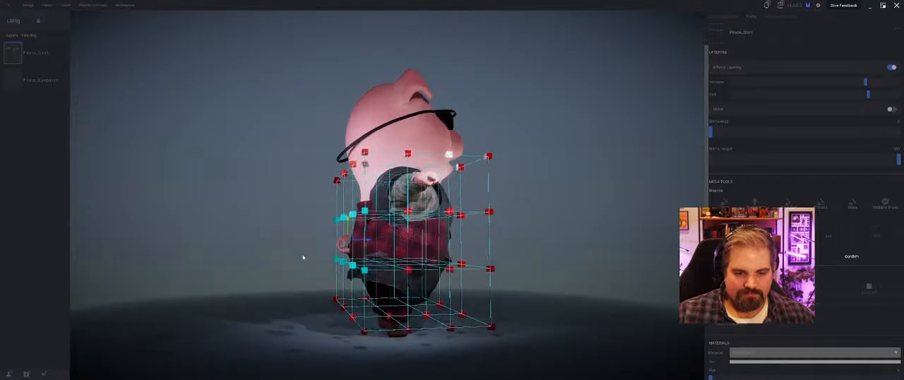
left_click_drag(371, 243, 353, 241)
left_click(409, 270)
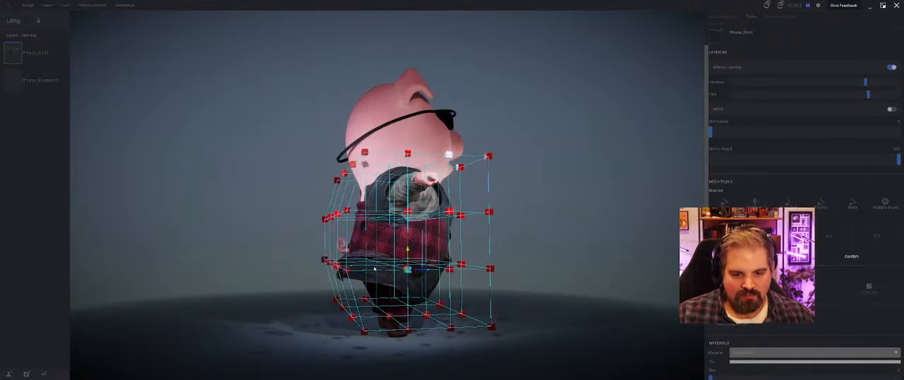
left_click(390, 268, "shift")
left_click(372, 262, "shift")
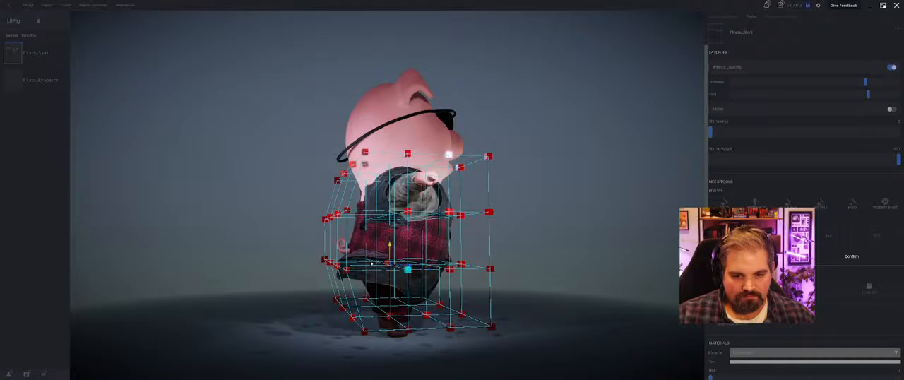
left_click(386, 262, "shift")
left_click_drag(403, 263, 380, 263)
middle_click_drag(380, 263, 411, 263)
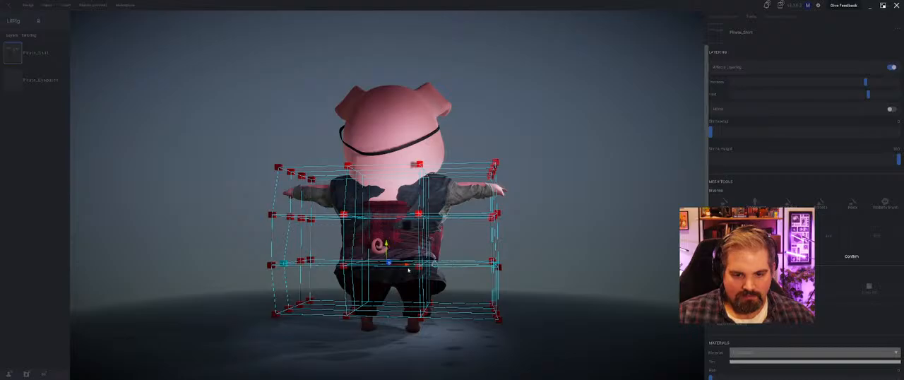
left_click(509, 209)
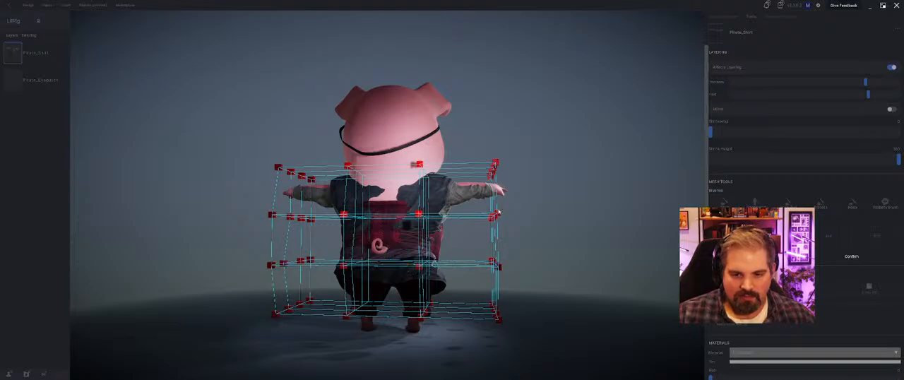
Step: Select the two middle rows of lattice points on the pig's right side and pull them outward to widen the shirt
middle_click_drag(521, 242, 471, 247)
left_click(442, 224, "shift")
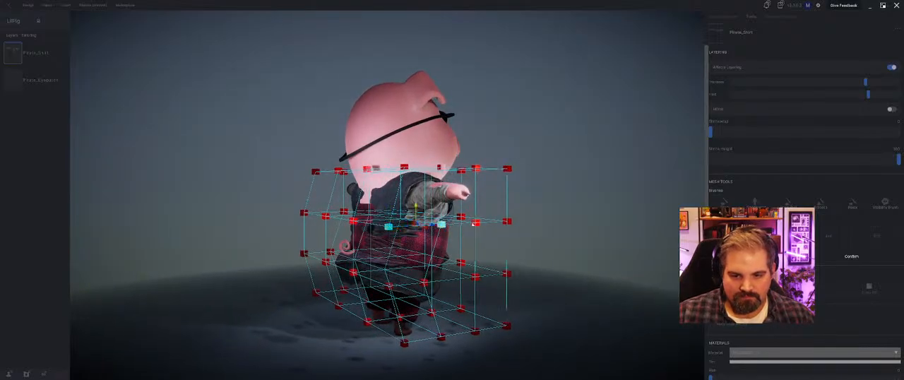
left_click(476, 223, "shift")
left_click(507, 221, "shift")
left_click(506, 273, "shift")
left_click(475, 277, "shift")
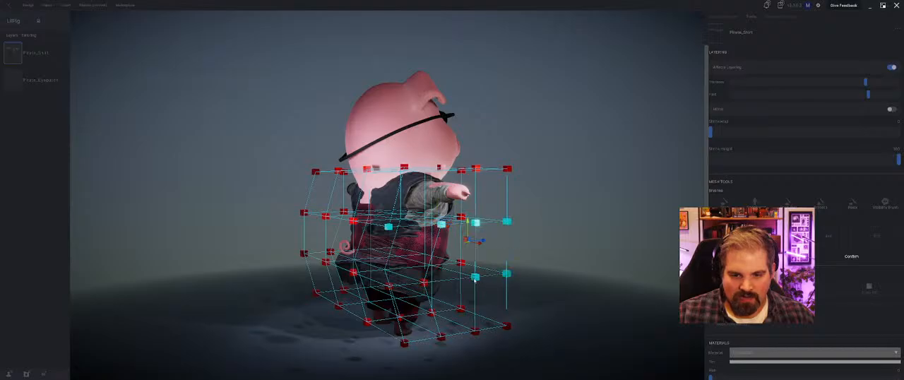
left_click(424, 283, "shift")
left_click(389, 286, "shift")
middle_click_drag(390, 288, 377, 306)
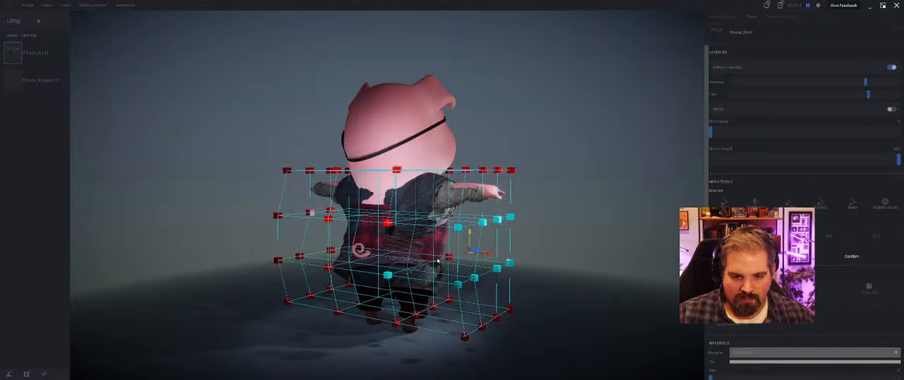
left_click_drag(481, 257, 494, 260)
middle_click_drag(473, 273, 495, 261)
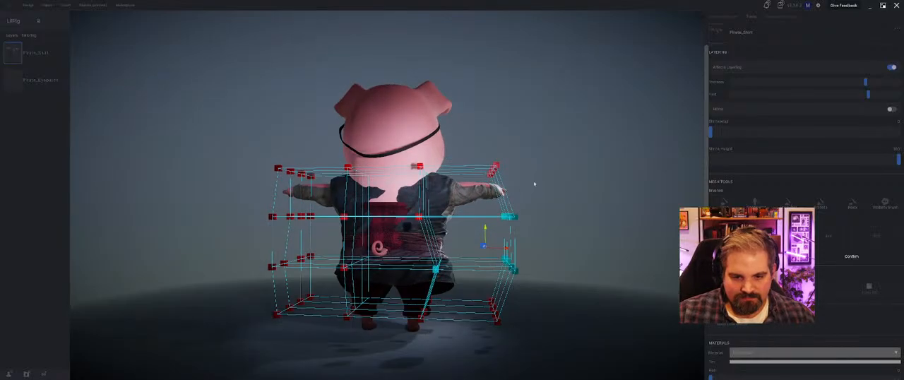
left_click(534, 184)
Step: Select the outermost top row of lattice points above the pig's right arm and raise it to lift the sleeve
middle_click_drag(452, 205, 368, 257)
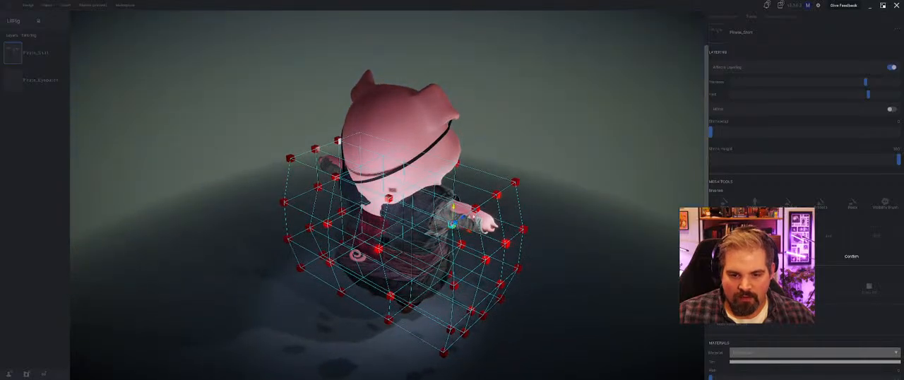
left_click(476, 209, "shift")
left_click(498, 196, "shift")
left_click(516, 182, "shift")
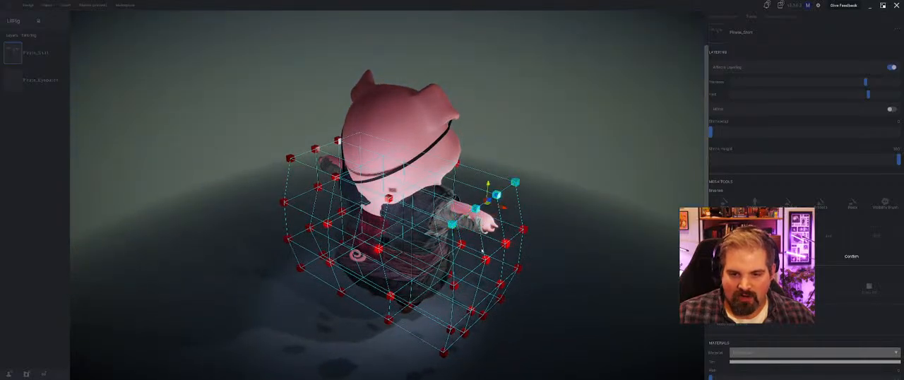
left_click(499, 215)
left_click(476, 209, "shift")
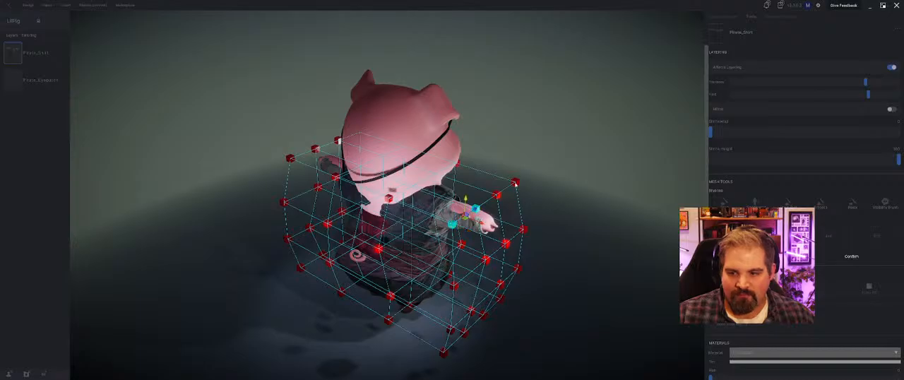
left_click(498, 196, "shift")
left_click(516, 184, "shift")
middle_click_drag(486, 227, 515, 187)
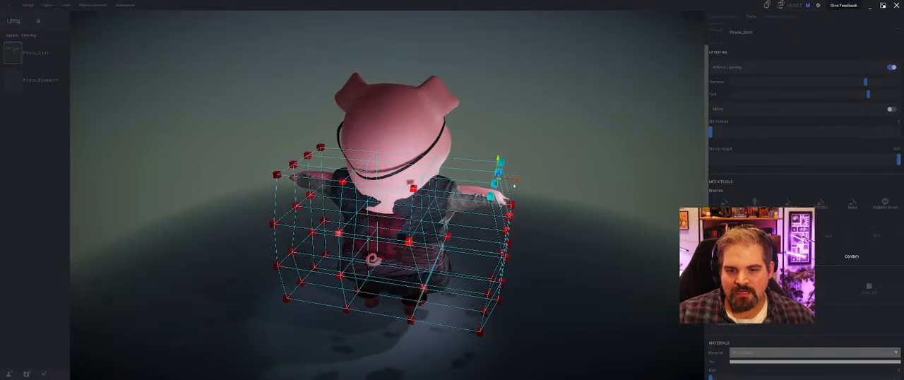
left_click_drag(512, 182, 494, 151)
Step: Select the two middle rows of lattice points on the pig's left side and pull them outward
middle_click_drag(463, 225, 341, 214)
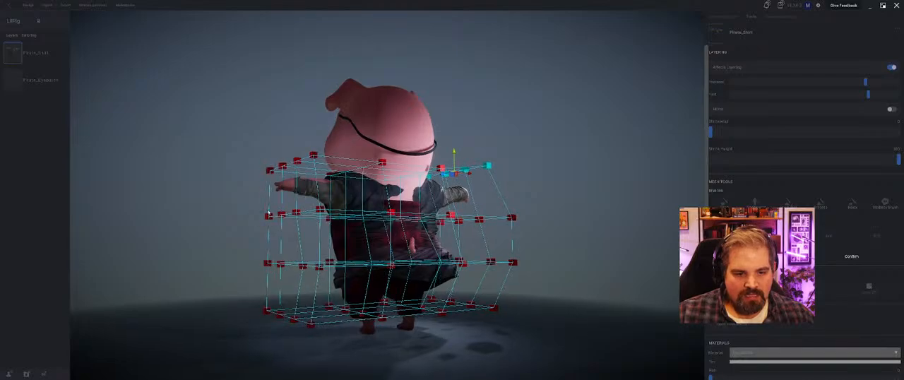
left_click(269, 216)
left_click(283, 214, "shift")
left_click(297, 212, "shift")
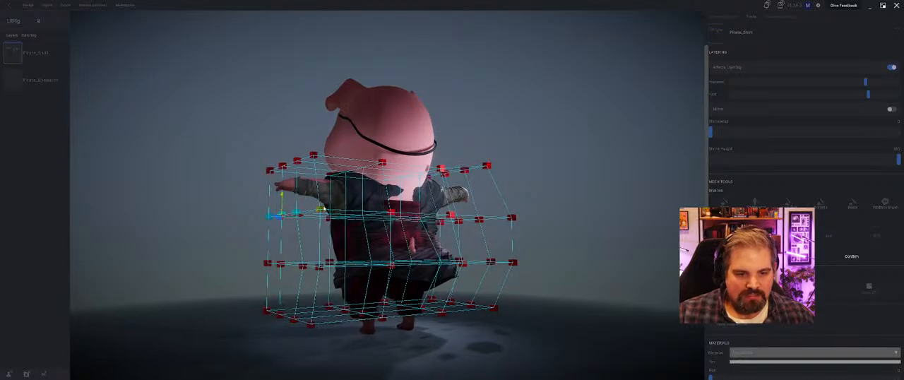
left_click(322, 209, "shift")
left_click(320, 266, "shift")
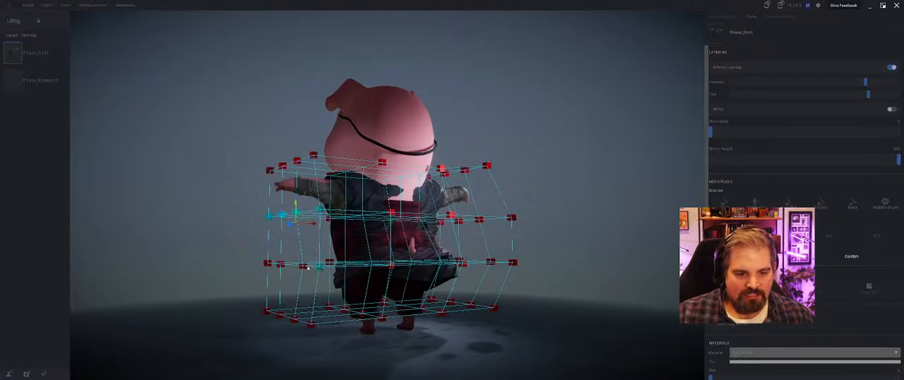
left_click(267, 263, "shift")
middle_click_drag(267, 262, 332, 253)
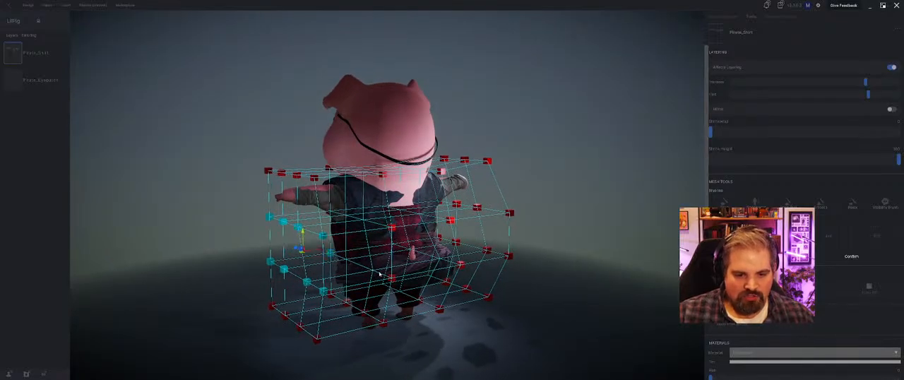
middle_click_drag(391, 279, 337, 252)
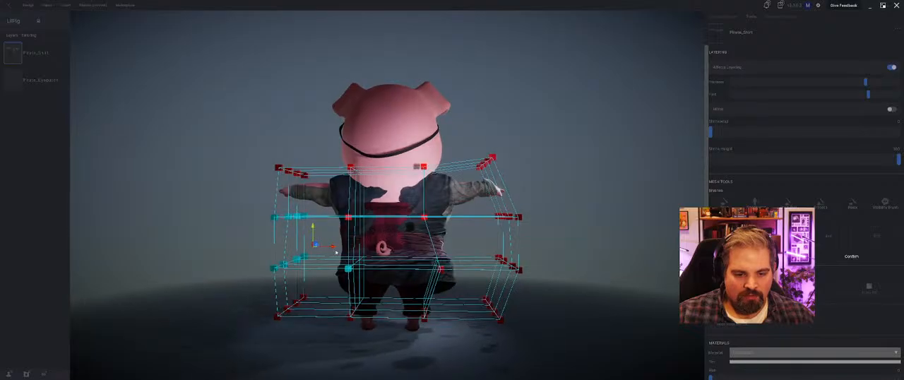
left_click_drag(329, 248, 323, 248)
Step: Pull the front lattice points of the middle rows forward over the belly and apply the lattice deformation
middle_click_drag(332, 248, 362, 219)
left_click(336, 207)
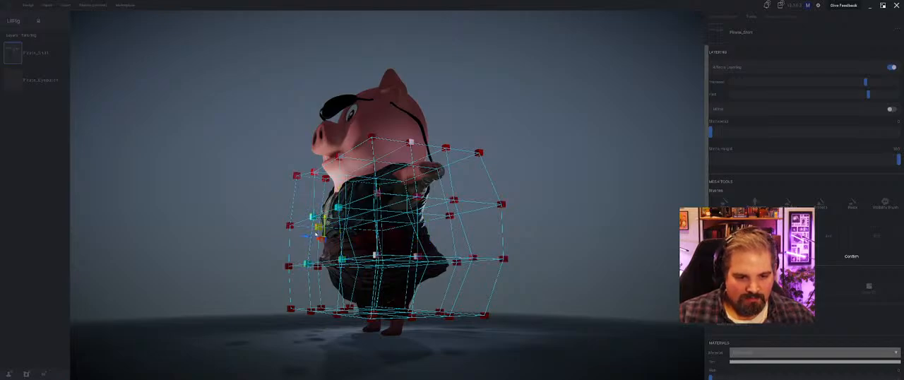
left_click_drag(310, 239, 303, 238)
middle_click_drag(304, 238, 366, 246)
middle_click_drag(299, 257, 346, 206)
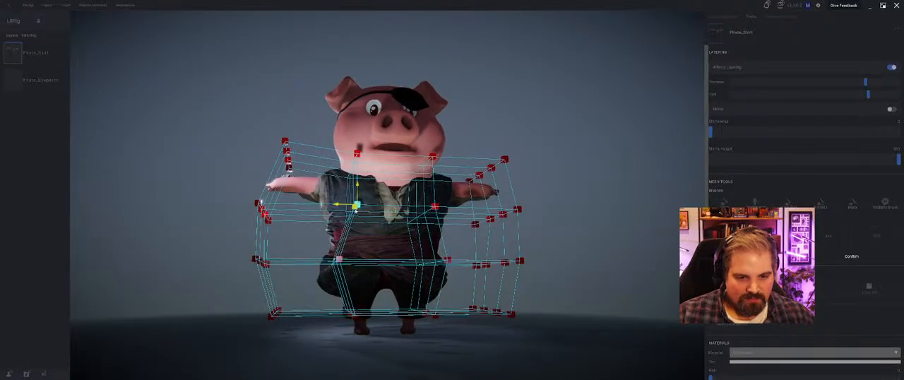
middle_click_drag(304, 234, 621, 219)
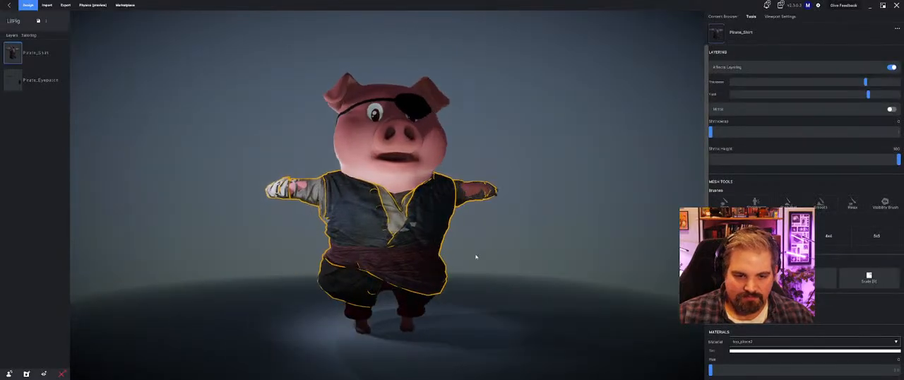
Step: Add a coarser 3x3 lattice to the shirt and shift the top outer points above the pig's right arm forward
middle_click_drag(476, 257, 500, 252)
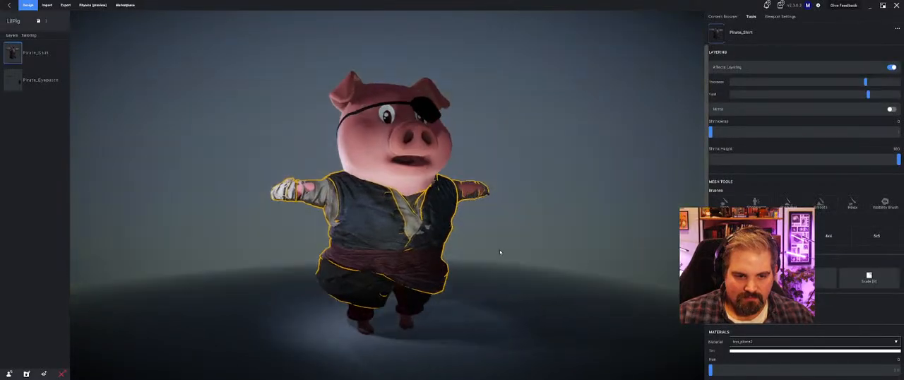
middle_click_drag(428, 257, 441, 225)
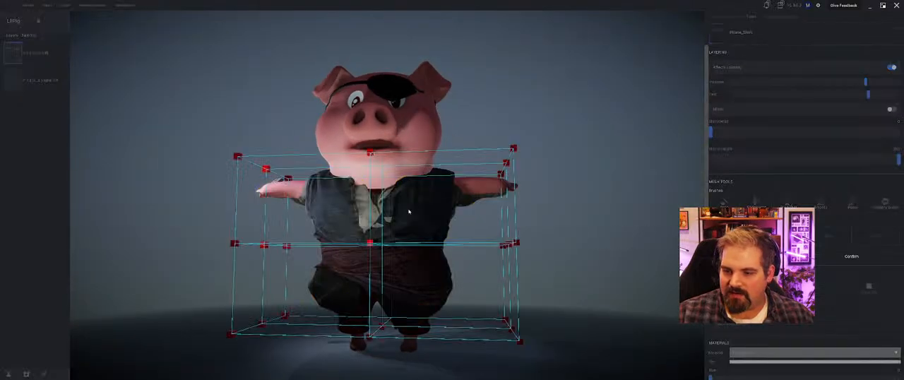
middle_click_drag(282, 185, 284, 220)
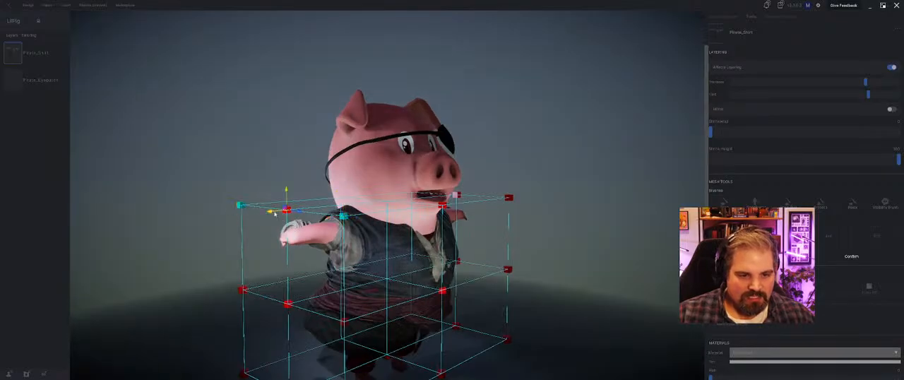
middle_click_drag(298, 224, 316, 229)
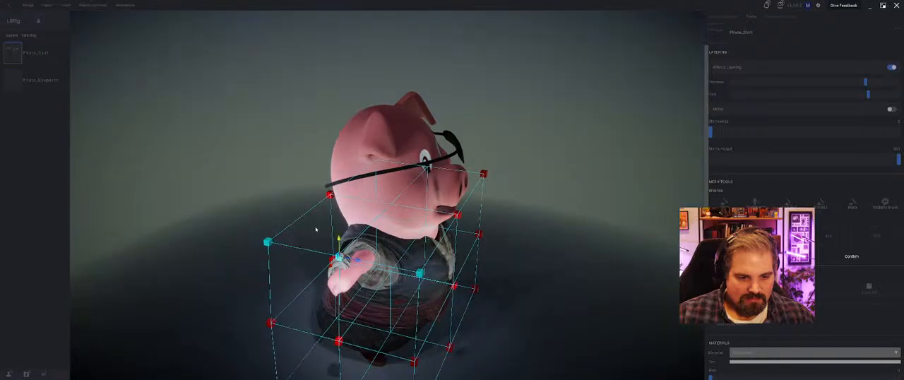
left_click_drag(356, 260, 369, 263)
Step: Select the top outer lattice points above the pig's left arm and raise them slightly to fit the sleeve
middle_click_drag(388, 268, 456, 278)
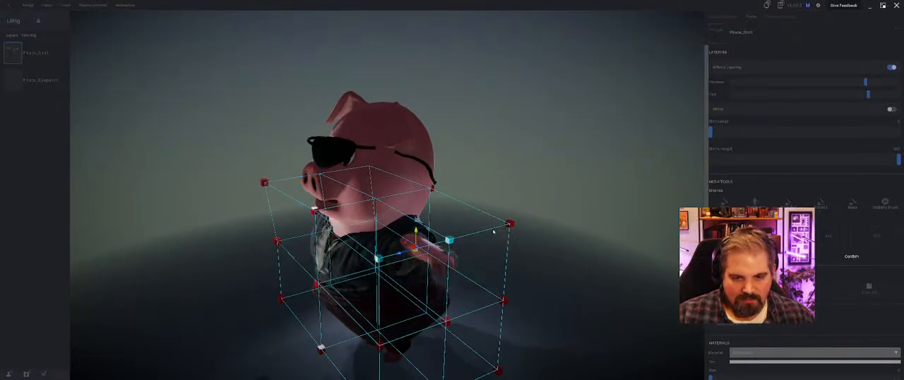
middle_click_drag(507, 223, 475, 224)
left_click_drag(475, 223, 467, 231)
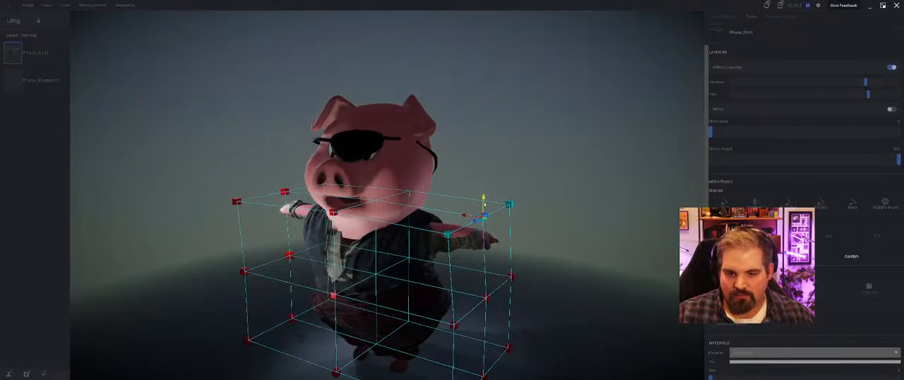
left_click_drag(485, 205, 484, 198)
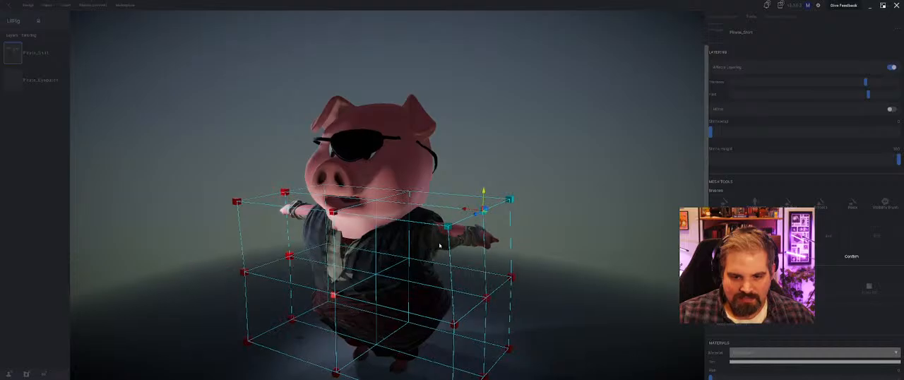
Step: Select the centre back lattice points in the shirt's top and middle rows and pull them backward away from the pig
middle_click_drag(439, 245, 440, 191)
left_click(439, 198)
left_click(442, 275, "shift")
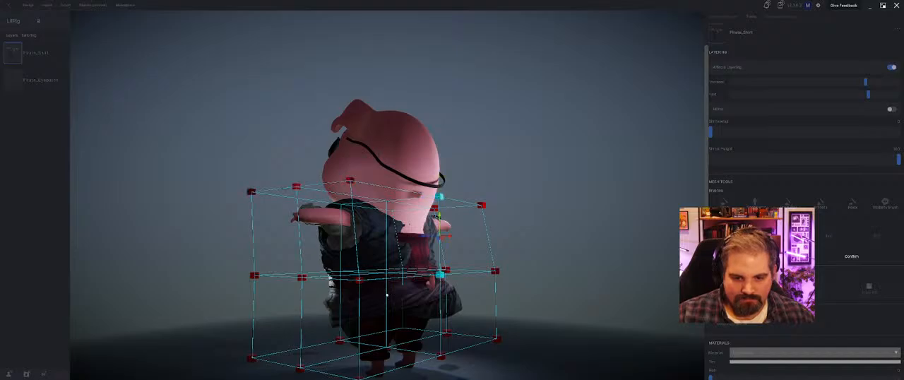
middle_click_drag(443, 275, 416, 278)
left_click(431, 238)
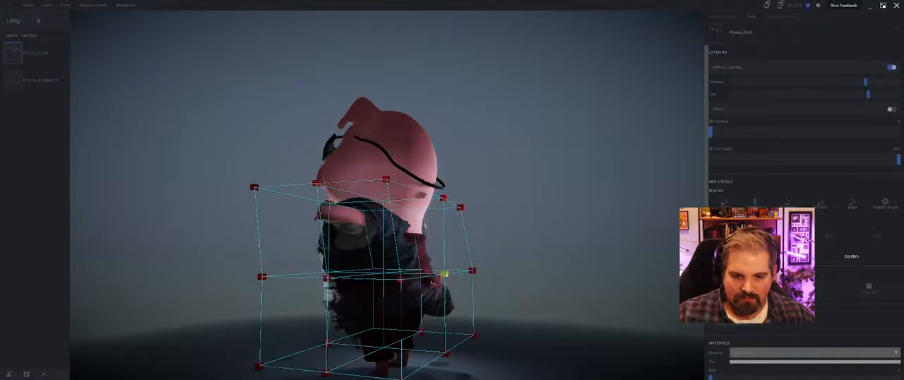
left_click(444, 200, "shift")
left_click_drag(427, 238, 447, 238)
middle_click_drag(459, 251, 478, 346)
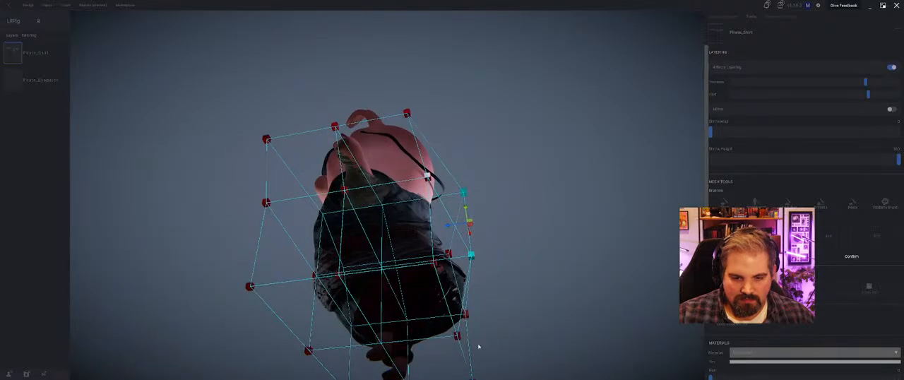
Step: Adjust the centre back lattice point in the bottom row, then apply the shirt's lattice deformation
left_click(457, 337)
left_click_drag(445, 338, 430, 348)
middle_click_drag(430, 348, 433, 303)
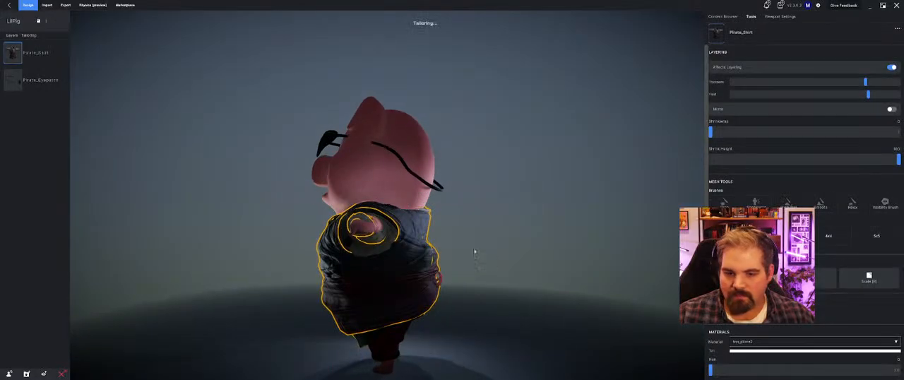
middle_click_drag(476, 250, 471, 275)
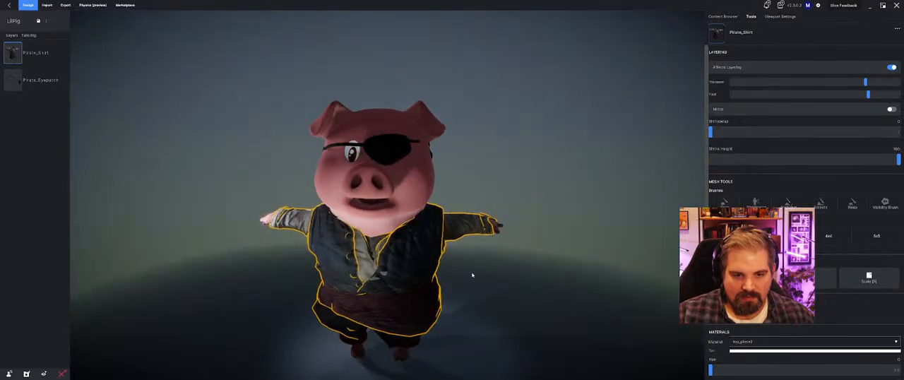
Step: Add a 3x3 lattice to the eyepatch and adjust the lattice points beside the pig's left side of the head
left_click(403, 158)
left_click(780, 236)
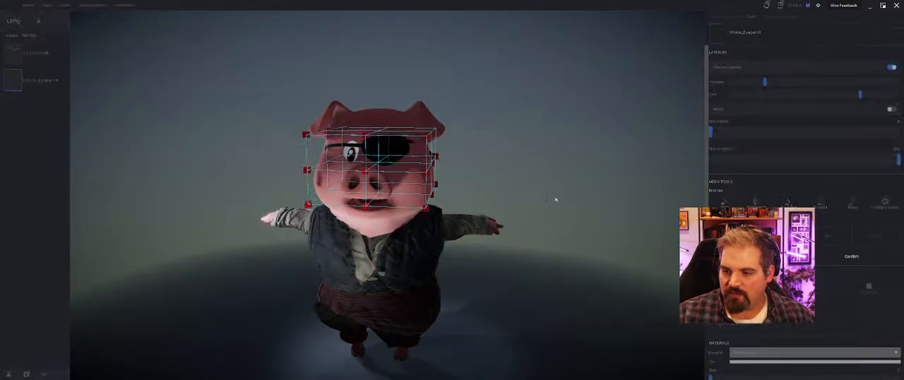
middle_click_drag(555, 199, 421, 228)
left_click_drag(426, 226, 411, 228)
middle_click_drag(481, 194, 420, 169)
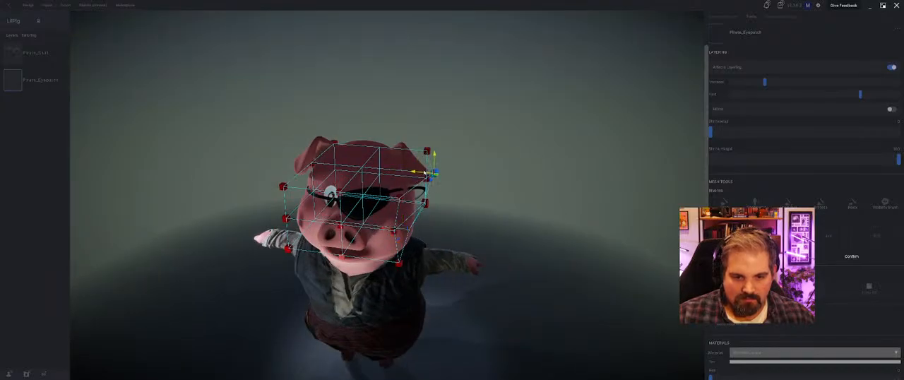
left_click_drag(433, 164, 438, 158)
Step: Move the eyepatch's front centre lattice point closer to the face and apply the lattice deformation
middle_click_drag(438, 160, 301, 213)
left_click_drag(316, 210, 310, 210)
middle_click_drag(311, 210, 459, 190)
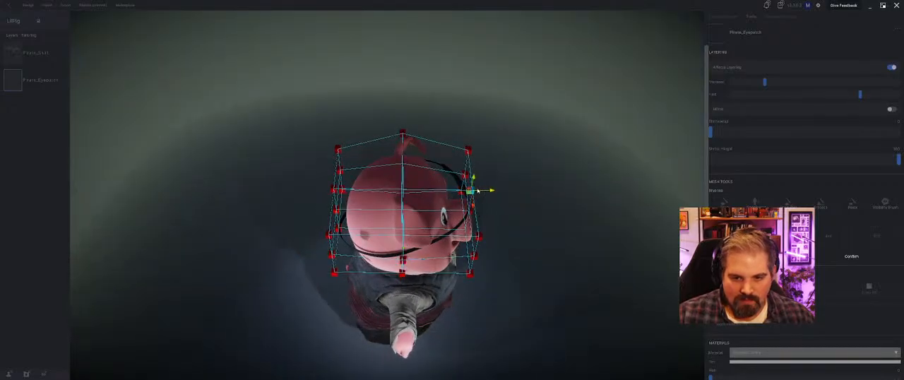
left_click_drag(478, 191, 463, 193)
middle_click_drag(462, 192, 449, 204)
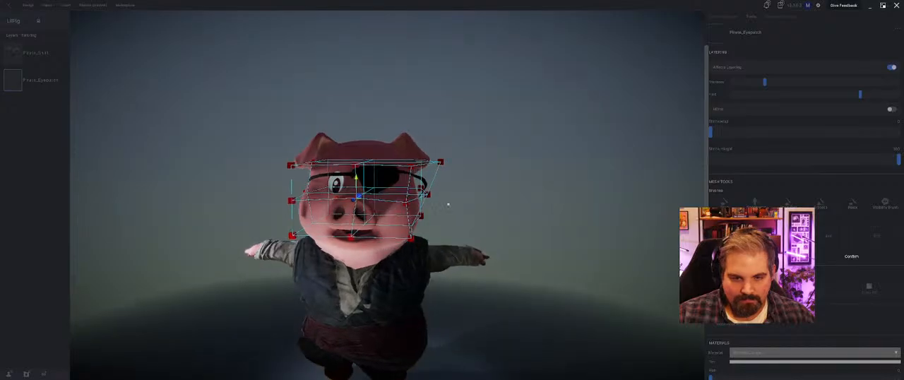
left_click(871, 257)
Step: Add a 4x4 lattice to the eyepatch and adjust the points beside the pig's left side to fit the strap
middle_click_drag(523, 228, 569, 233)
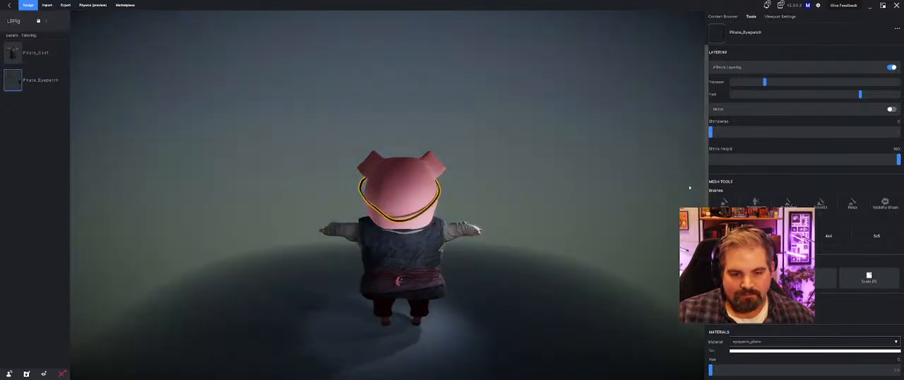
left_click(831, 237)
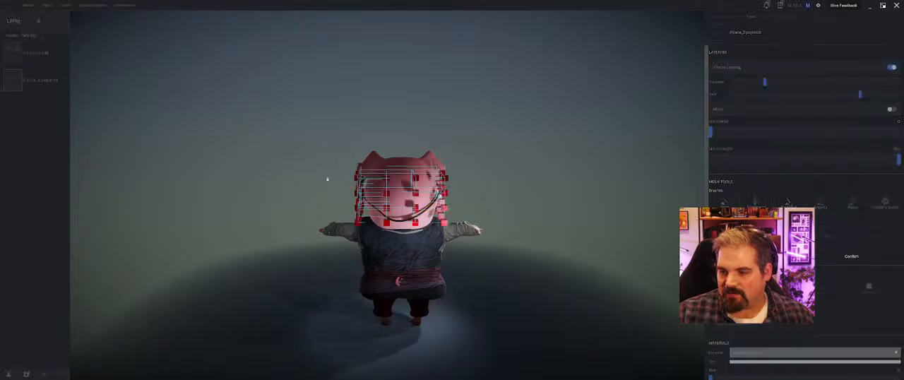
middle_click_drag(327, 177, 354, 199)
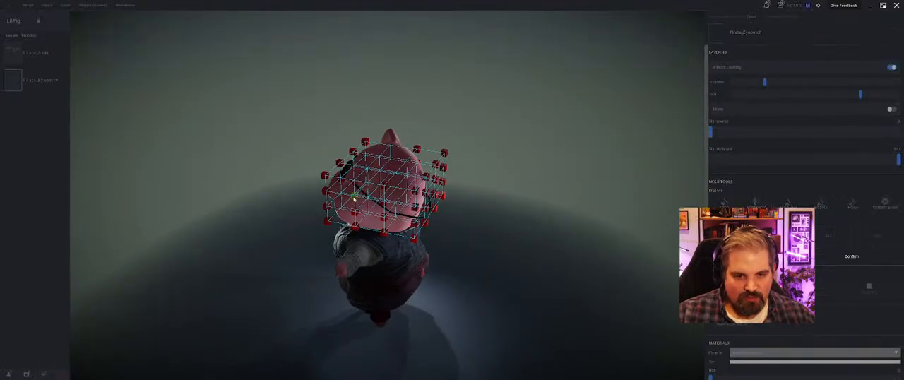
middle_click_drag(395, 220, 374, 190)
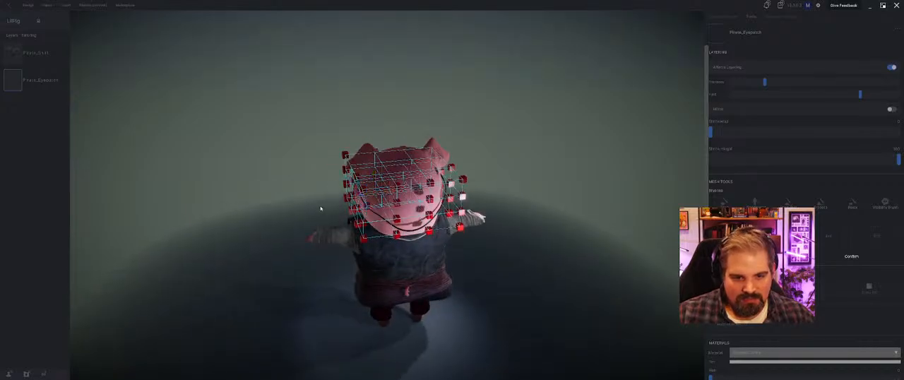
middle_click_drag(321, 209, 306, 227)
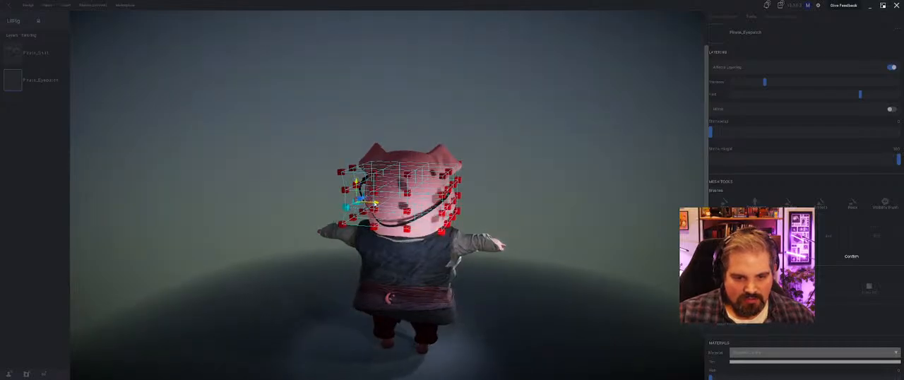
middle_click_drag(328, 193, 388, 224)
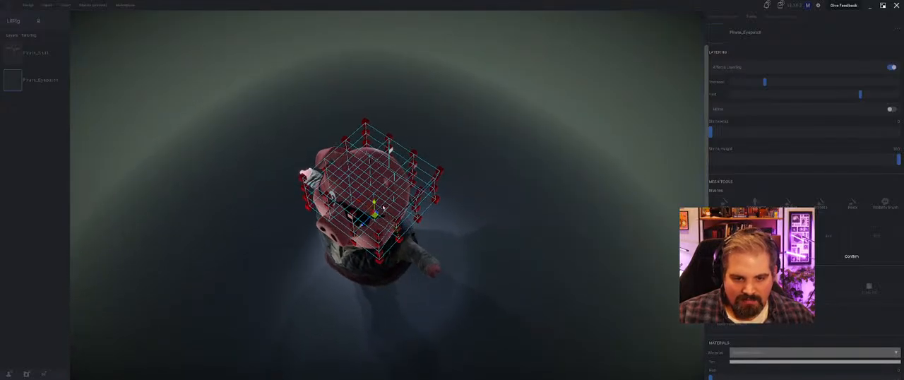
Step: Adjust the lower lattice points beside the pig's right side to fit the strap and apply the eyepatch's lattice
middle_click_drag(389, 150, 327, 177)
middle_click_drag(362, 203, 389, 201)
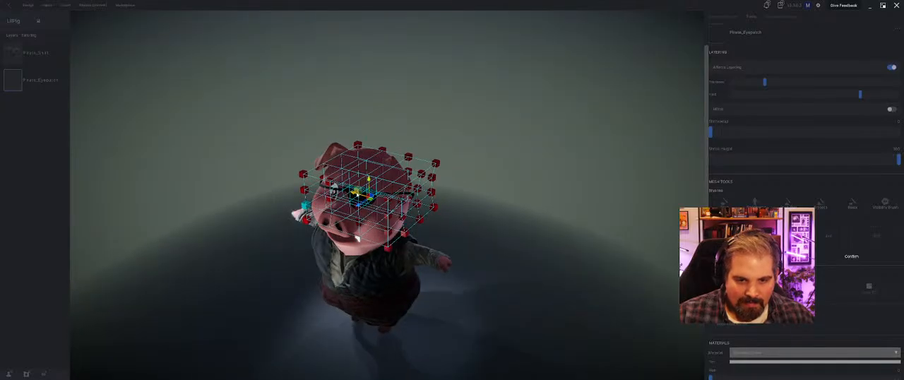
middle_click_drag(356, 238, 264, 189)
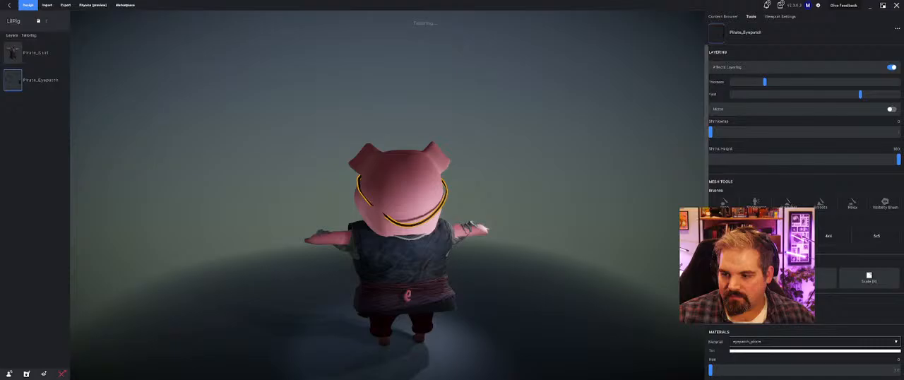
middle_click_drag(424, 248, 450, 286)
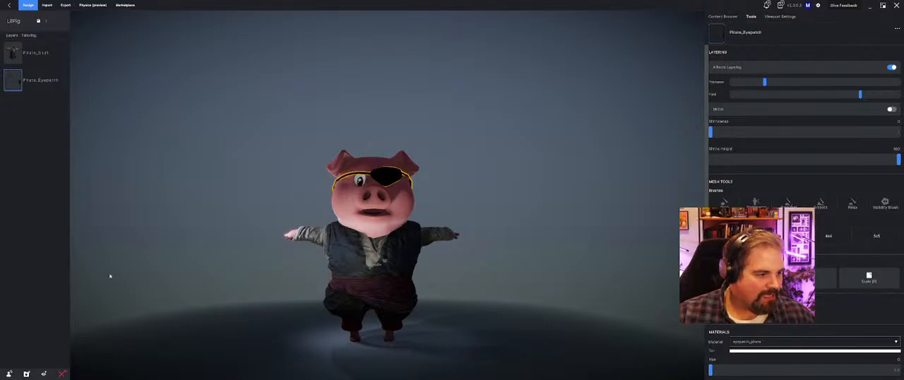
Step: Preview the outfit with the Sword and Shield Attack and Running animations, examining the fit from several angles
left_click(771, 19)
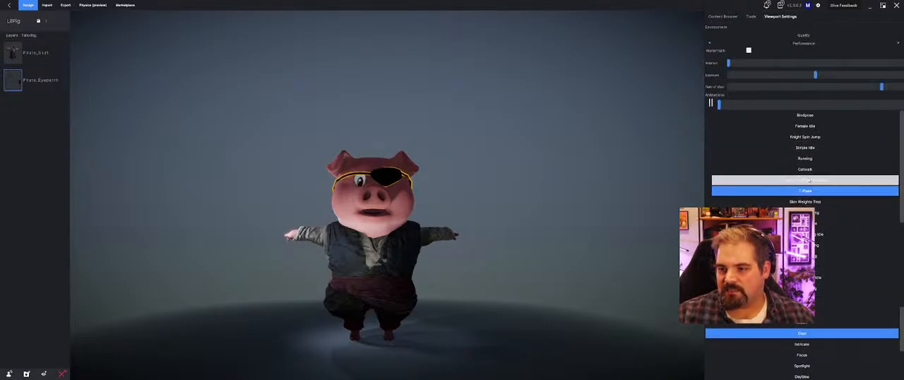
left_click(808, 180)
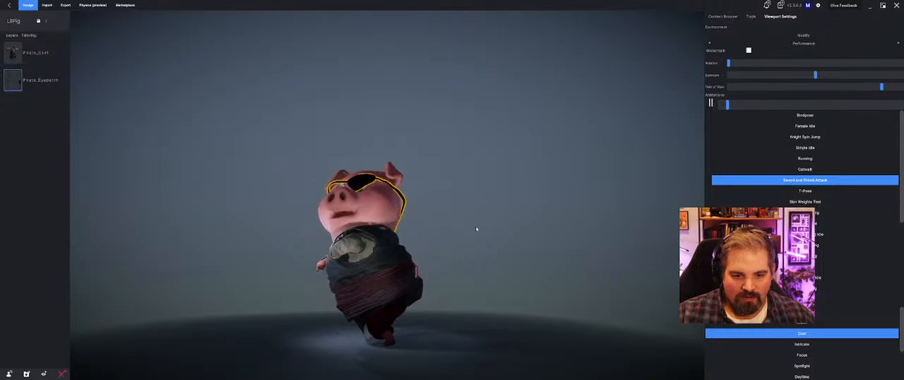
left_click(774, 159)
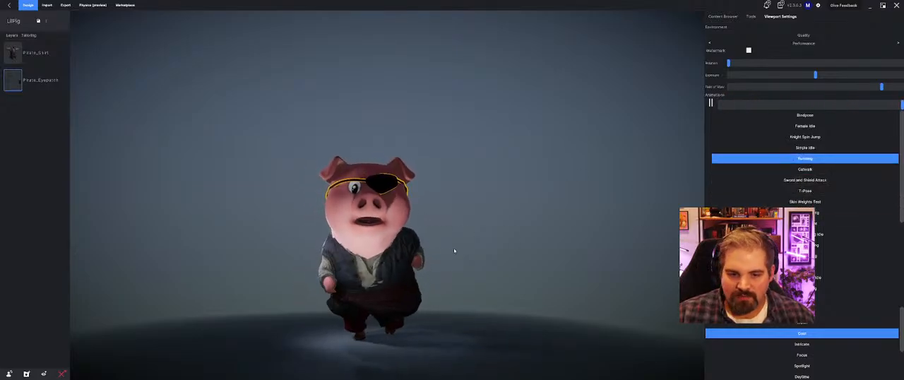
middle_click_drag(448, 264, 366, 204)
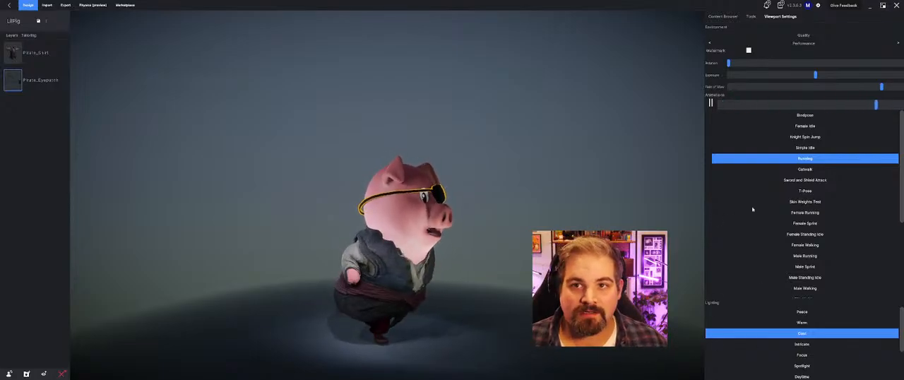
middle_click_drag(509, 170, 449, 195)
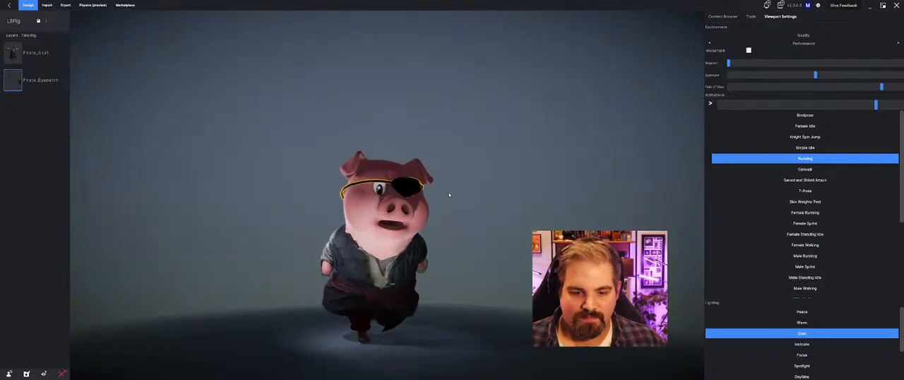
Step: Search My Content for "tao" and "kwori", clear the search and browse the Accessories category
left_click(727, 20)
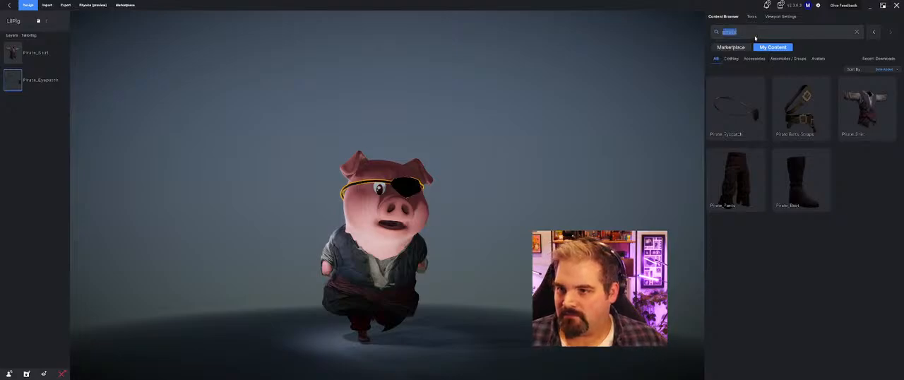
type("ao")
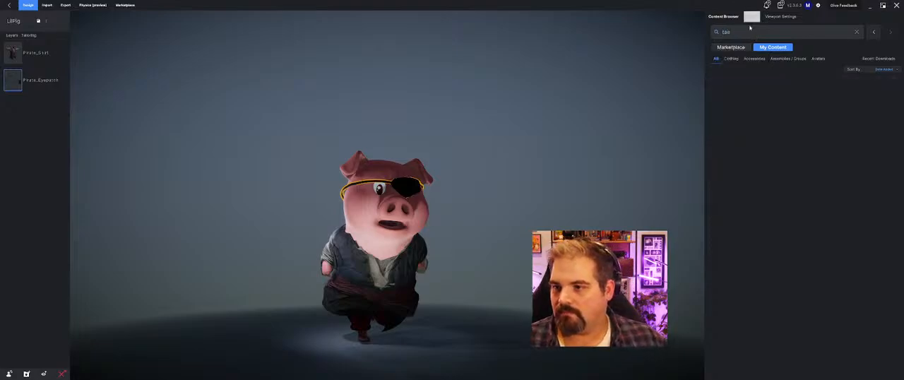
left_click_drag(743, 31, 499, 27)
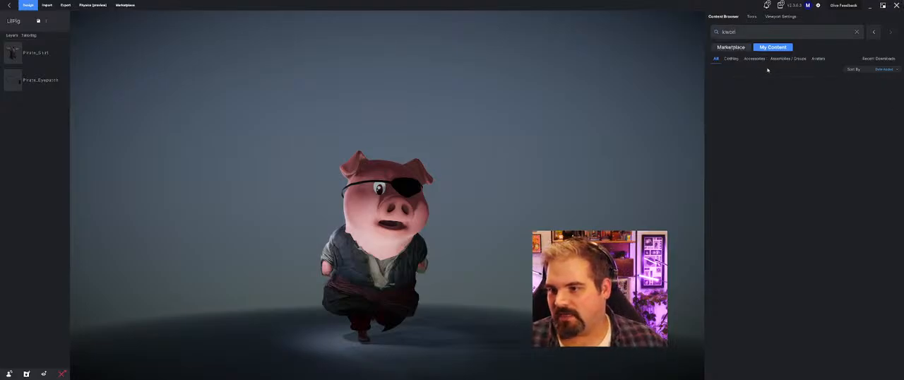
left_click(871, 32)
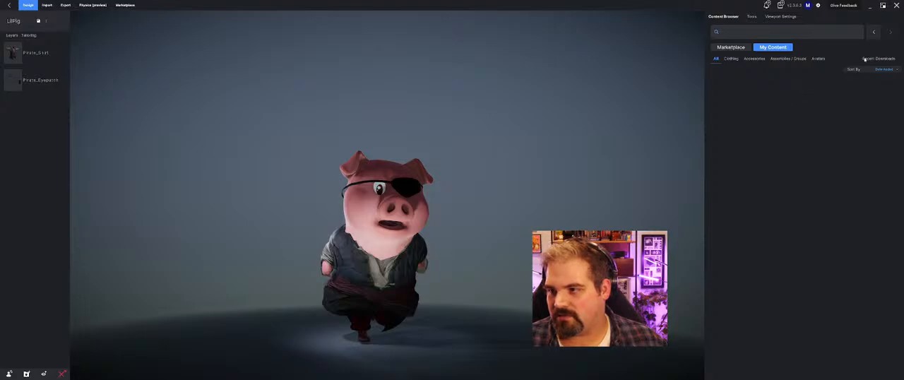
left_click(755, 58)
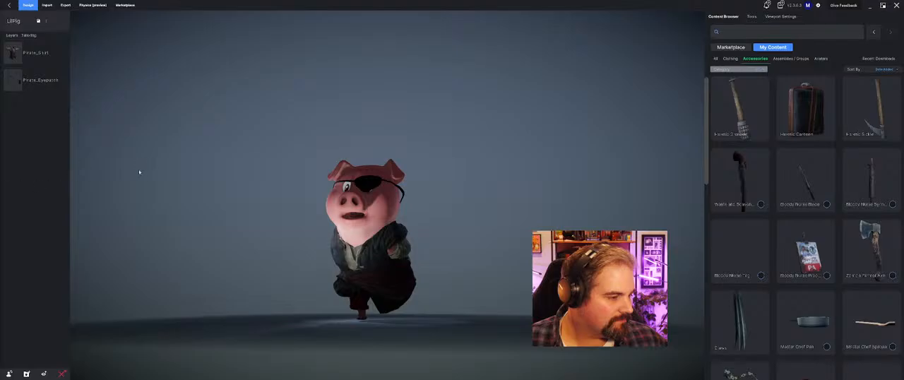
mouse_move(140, 171)
left_mouse_down()
mouse_move(186, 193)
mouse_move(166, 190)
mouse_move(155, 173)
left_mouse_up()
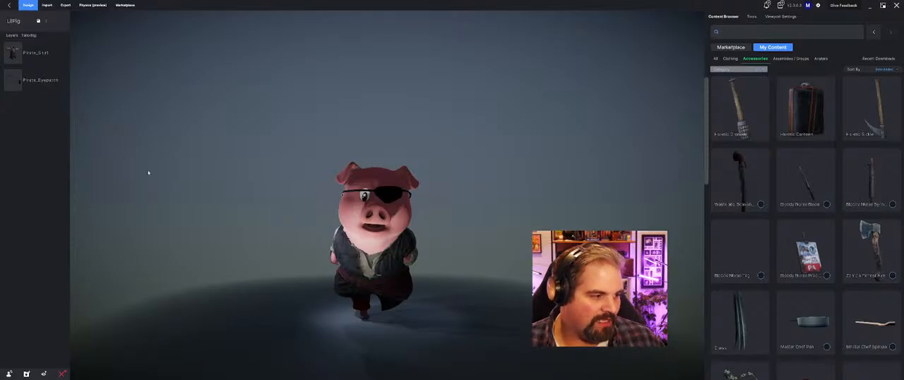
left_click_drag(149, 173, 536, 171)
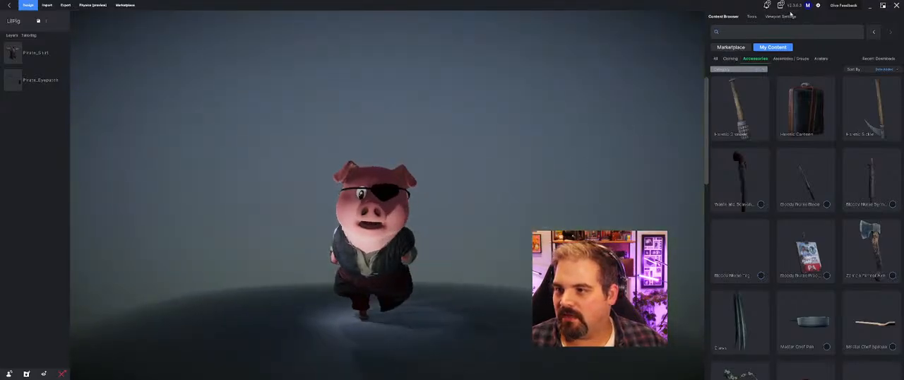
Step: Play the Punching Bag animation on the pig, pause it and scrub to an early punching pose
left_click(789, 15)
scroll(809, 233, "down", 3)
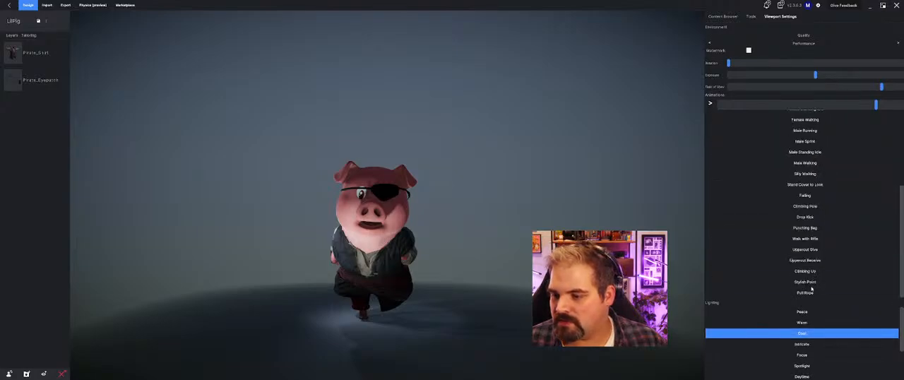
left_click(823, 228)
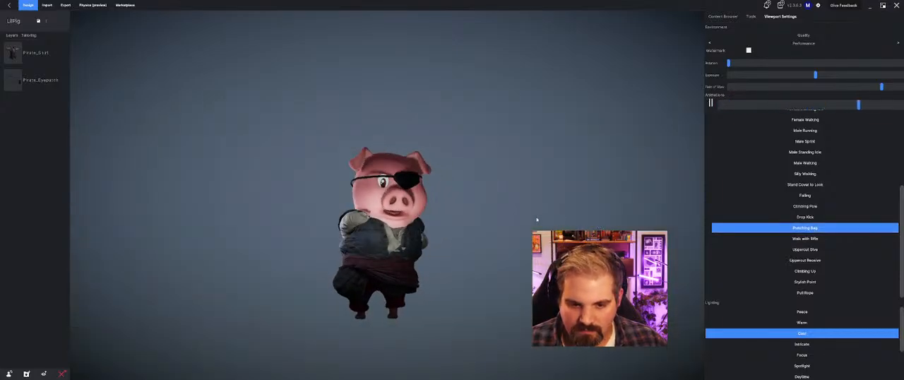
left_click(710, 103)
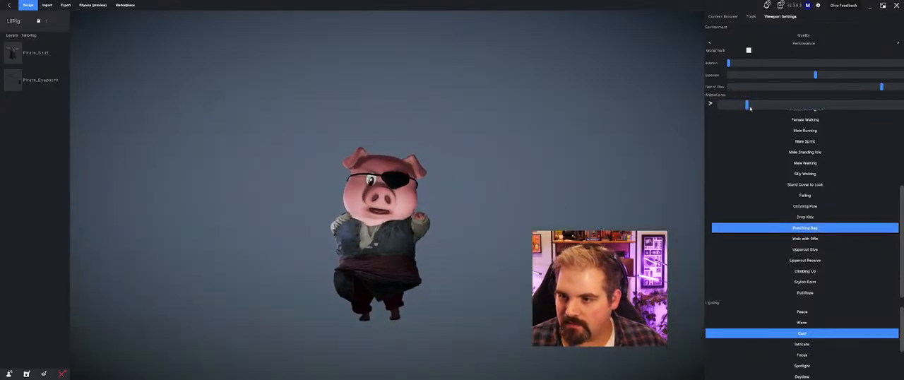
mouse_move(751, 107)
left_mouse_down()
mouse_move(835, 107)
mouse_move(742, 110)
mouse_move(761, 110)
left_mouse_up()
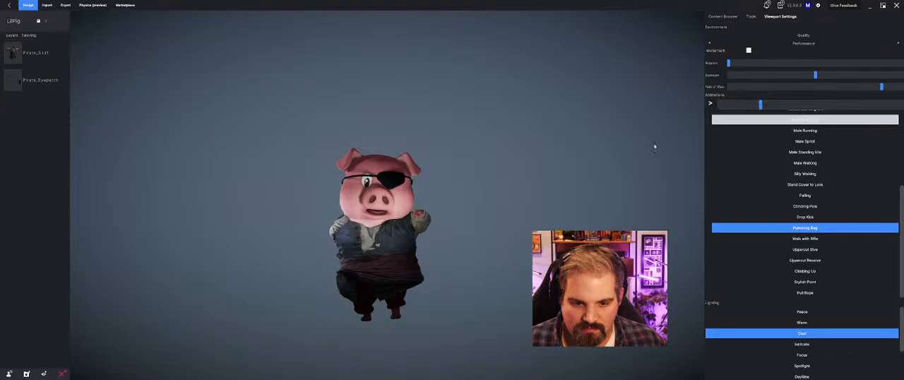
left_click_drag(459, 192, 445, 202)
scroll(445, 203, "up", 3)
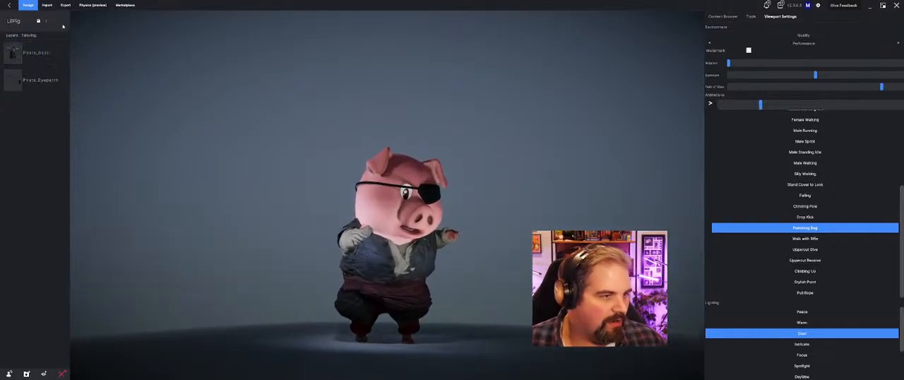
Step: Save the pig avatar project and leave its design workspace
left_click(38, 22)
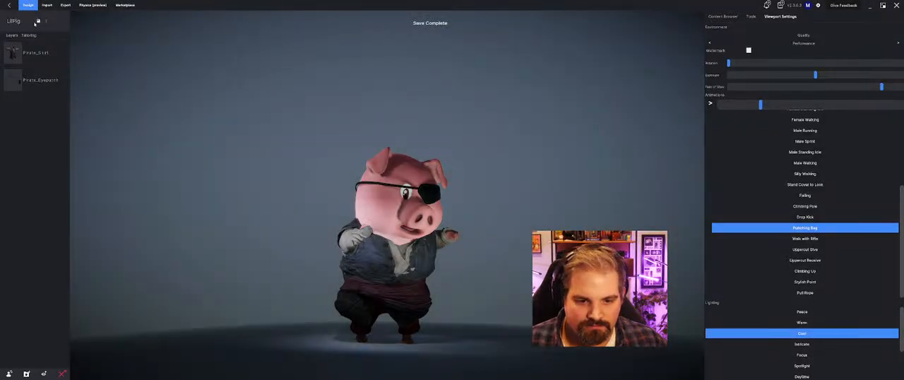
left_click(11, 5)
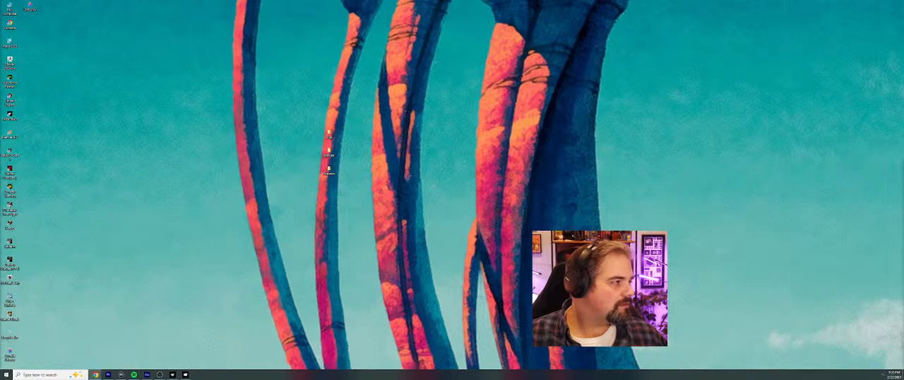
Step: Switch to Mixamo in the browser and upload the skeleton model file from the Desktop's skeleton folder as a new character
left_click_drag(0, 79, 185, 2)
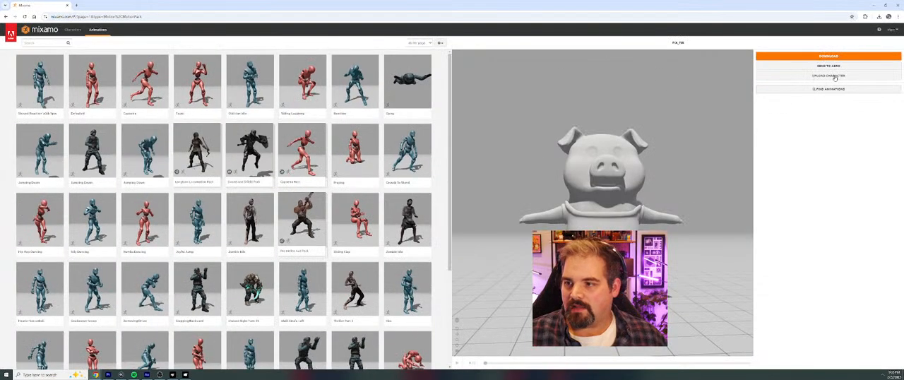
left_click(833, 76)
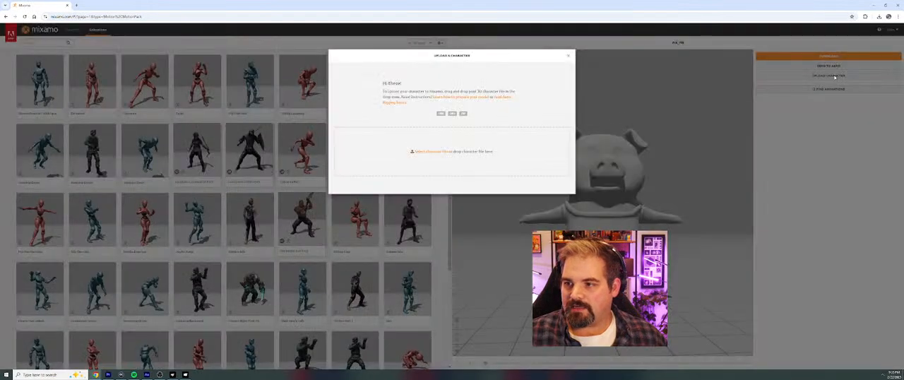
left_click(433, 152)
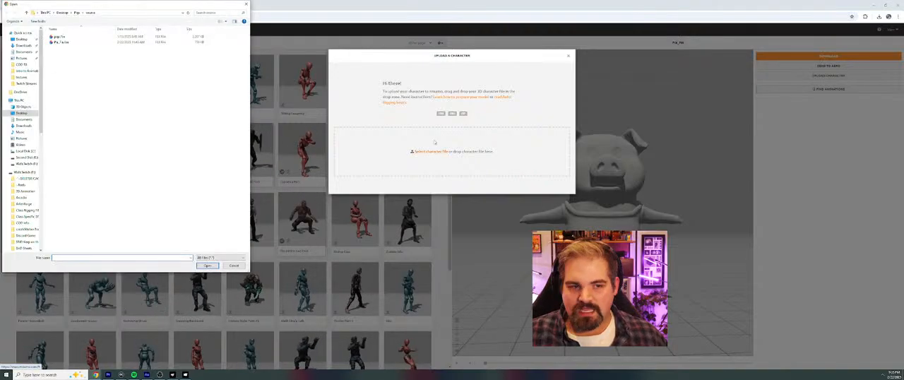
left_click(78, 12)
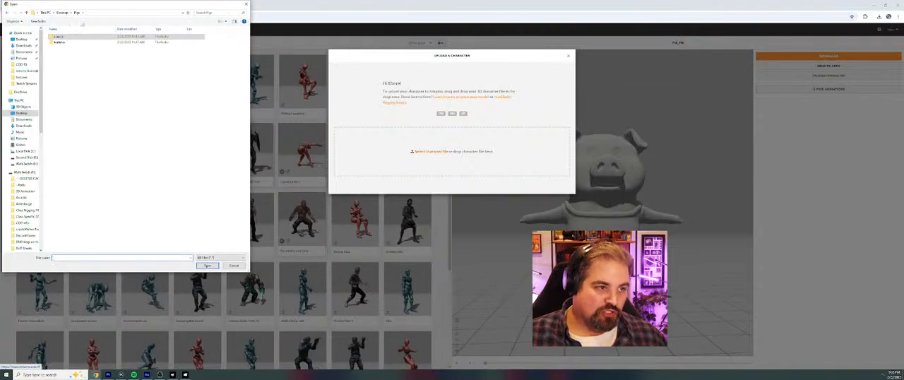
left_click(62, 12)
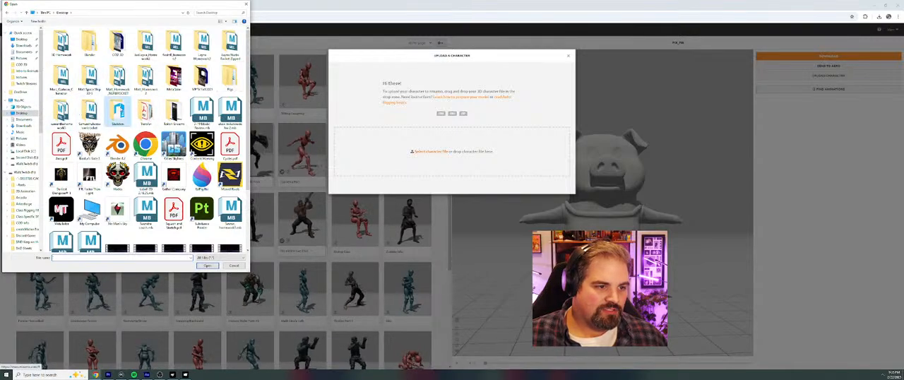
double_click(118, 112)
left_click(71, 36)
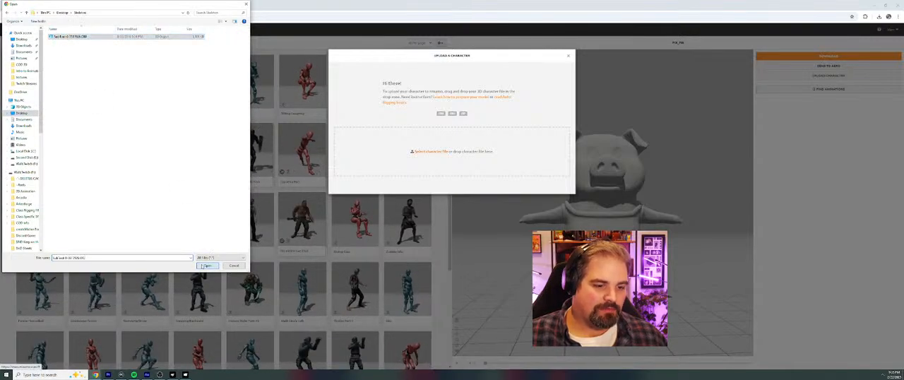
left_click(200, 265)
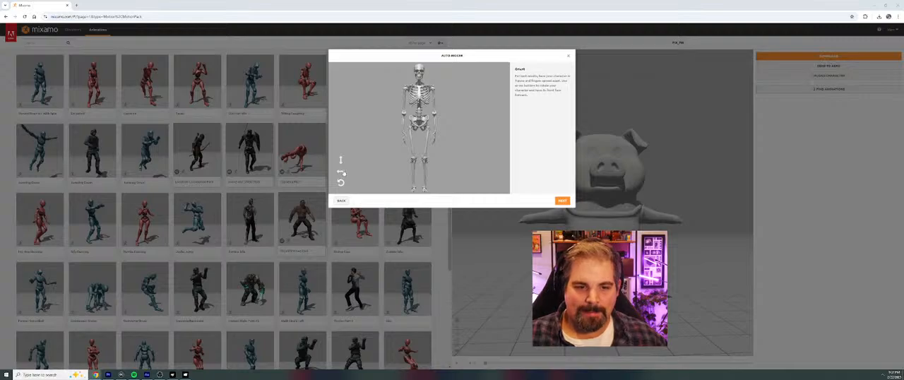
Step: Check the uploaded skeleton's orientation by rotating it fully around the Y axis, and accept it facing front
left_click(341, 173)
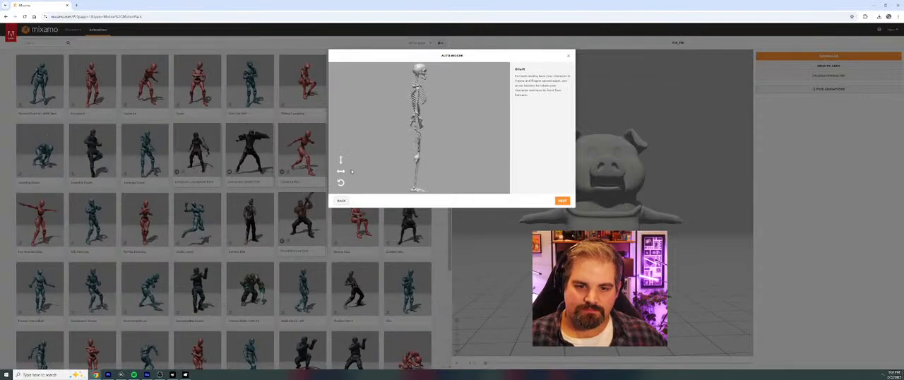
left_click(342, 173)
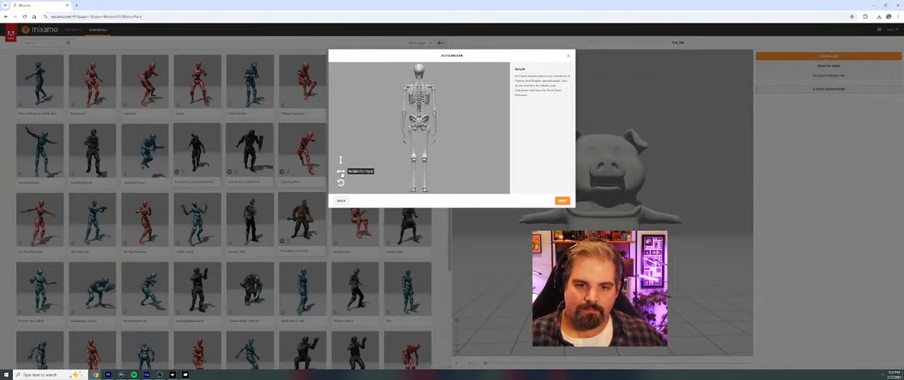
left_click(341, 173)
left_click(341, 173)
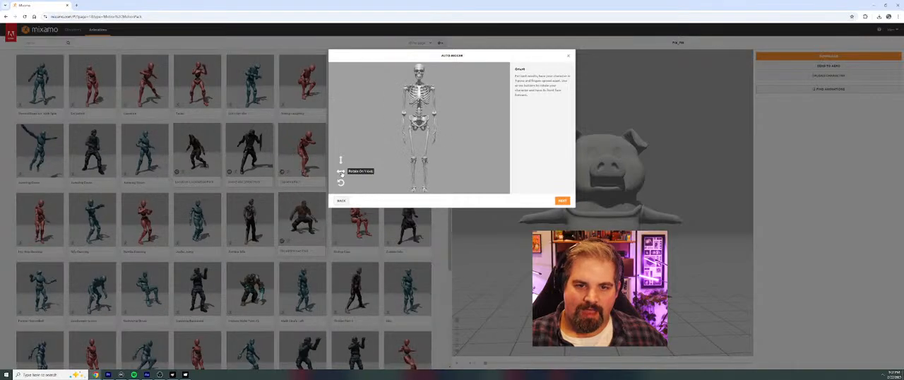
left_click(341, 170)
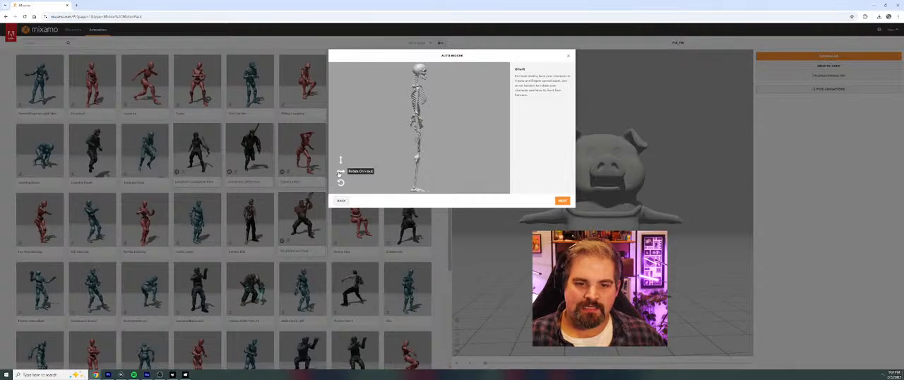
left_click(341, 172)
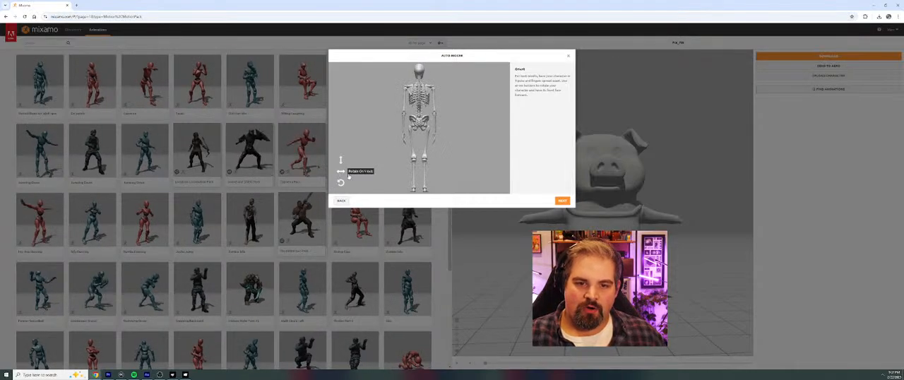
left_click(341, 172)
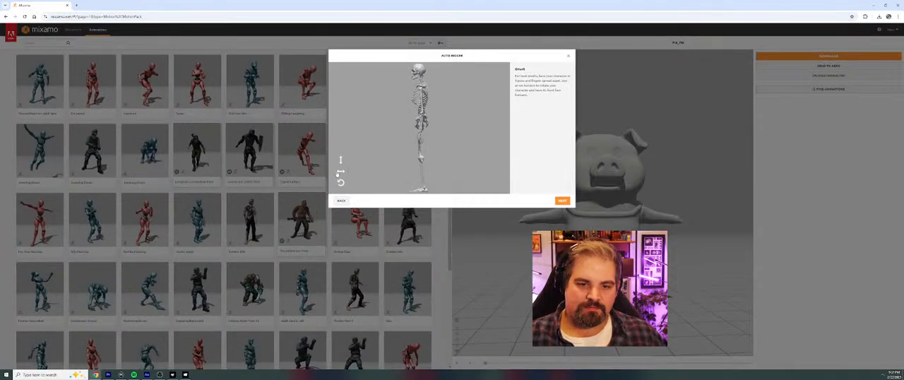
left_click(340, 172)
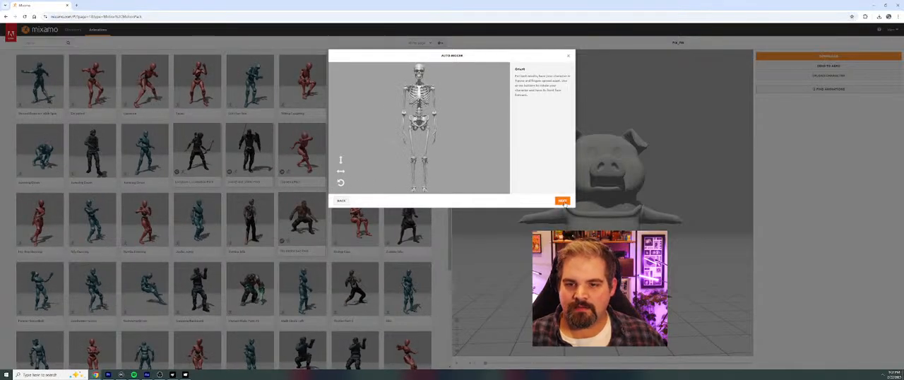
left_click(562, 201)
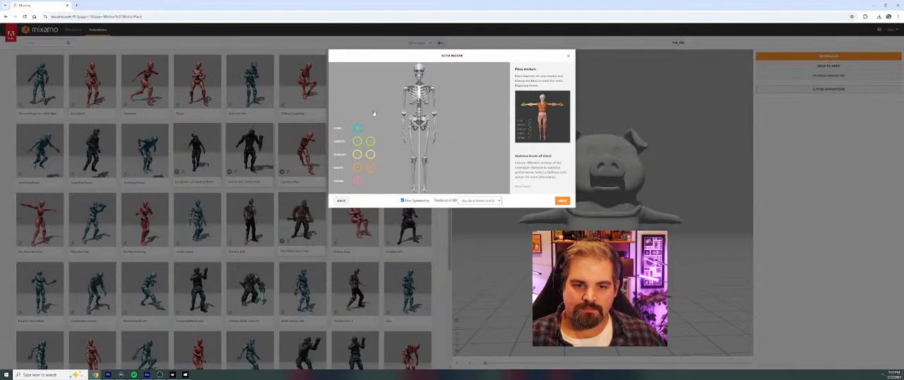
Step: Place the rigging markers on the skeleton's chin, wrists and elbows with symmetry enabled
left_click_drag(357, 128, 408, 82)
left_click_drag(375, 107, 372, 112)
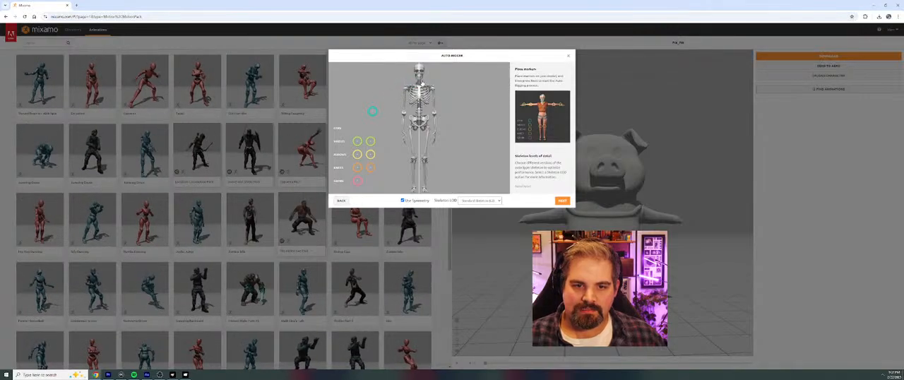
left_click_drag(372, 111, 420, 75)
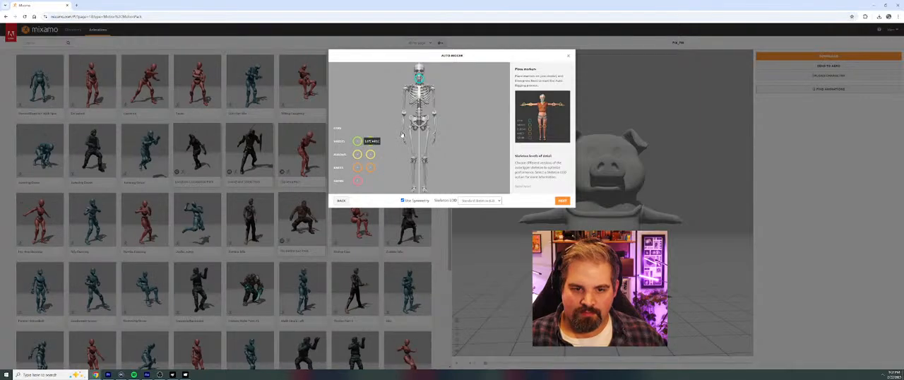
left_click_drag(370, 140, 406, 134)
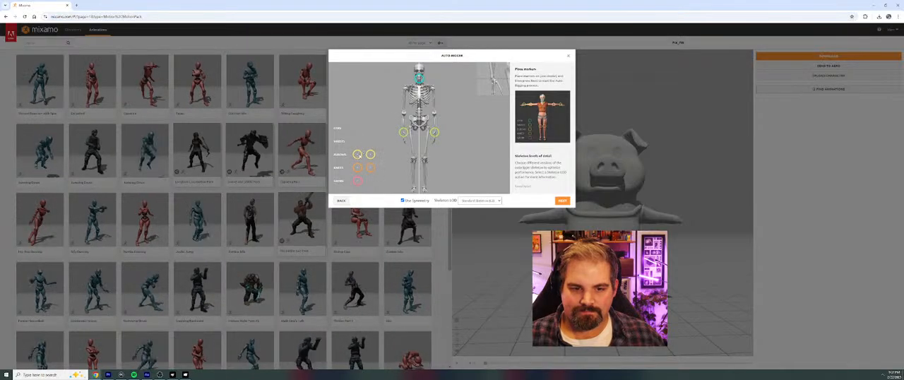
left_click(402, 115)
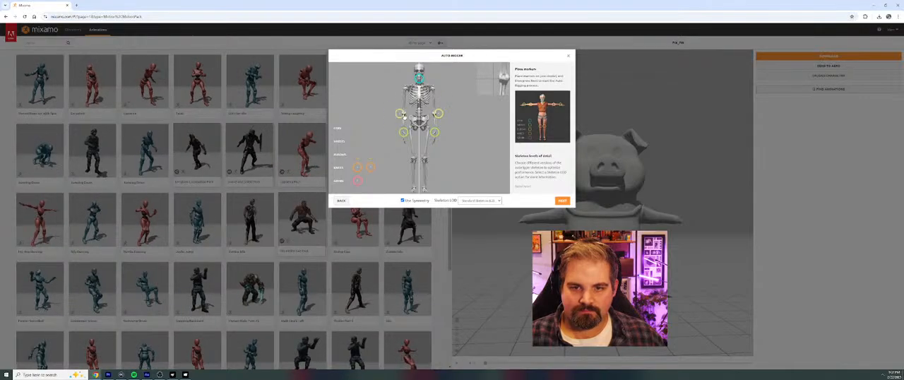
left_click_drag(401, 113, 403, 115)
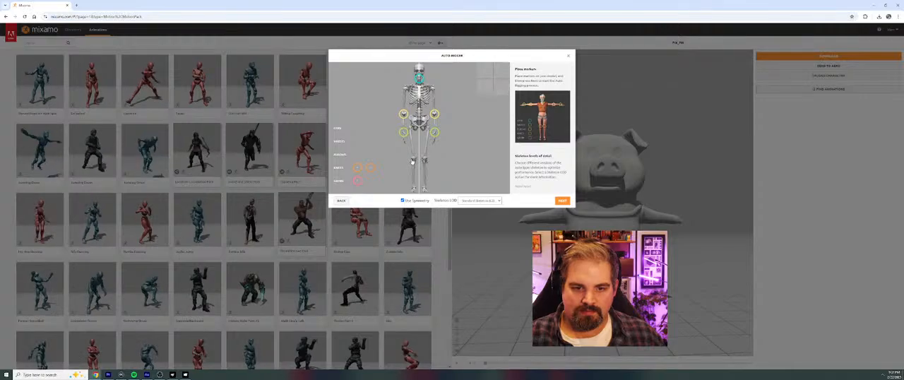
Step: Place the knee and groin markers on the skeleton and start the auto-rigging
left_click(413, 162)
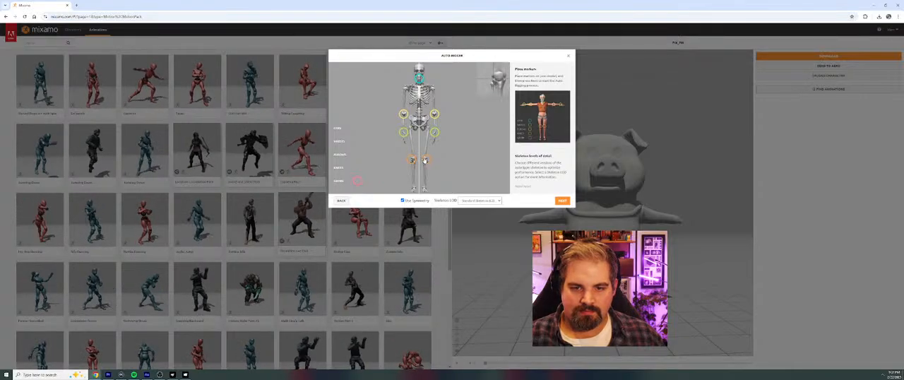
left_click_drag(427, 161, 426, 161)
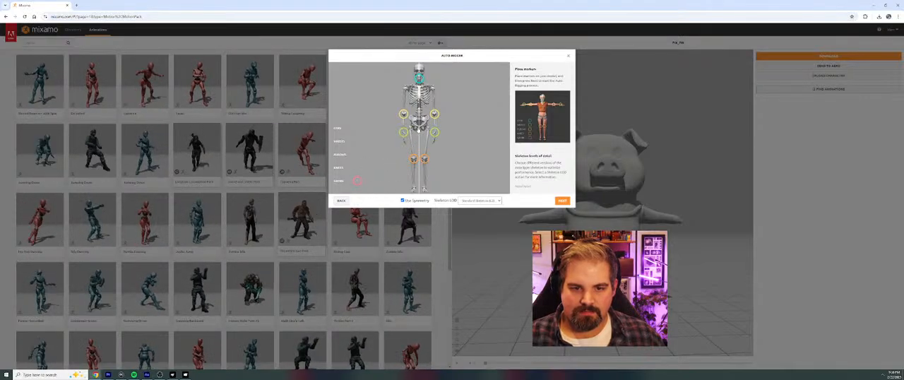
left_click(419, 128)
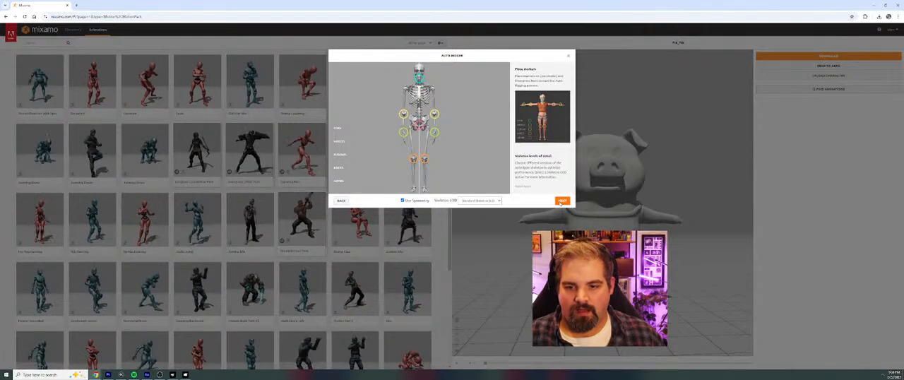
left_click(562, 202)
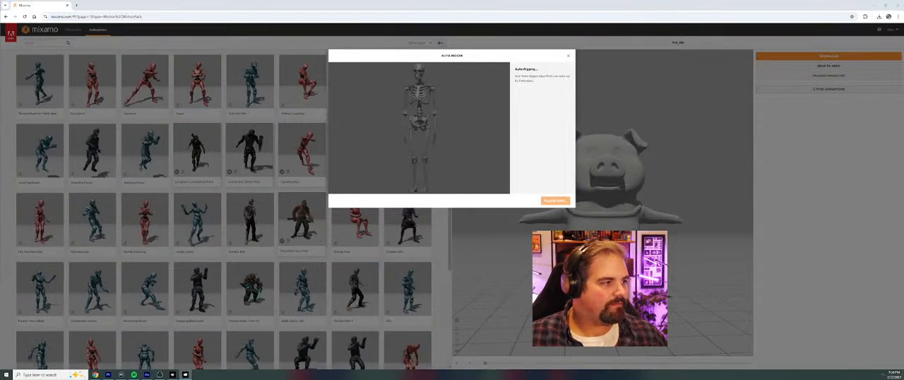
Step: Switch to the Skeleton project in MetaTailor, maximize its window and try to apply the first Taekwondo outfit in My Content
left_click(185, 375)
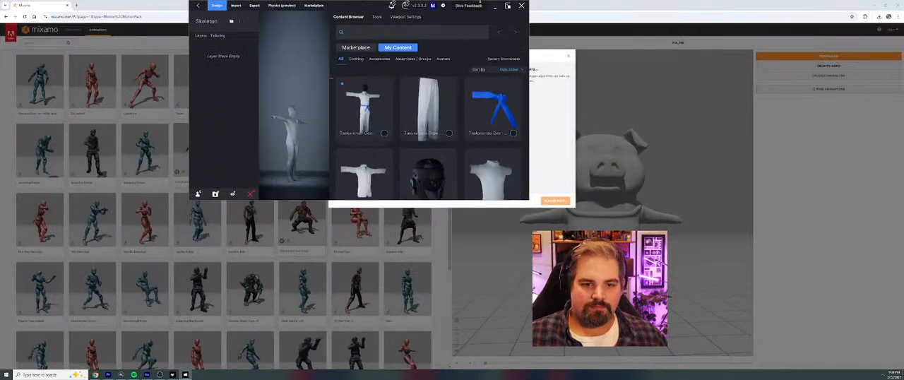
left_click(507, 5)
mouse_move(718, 102)
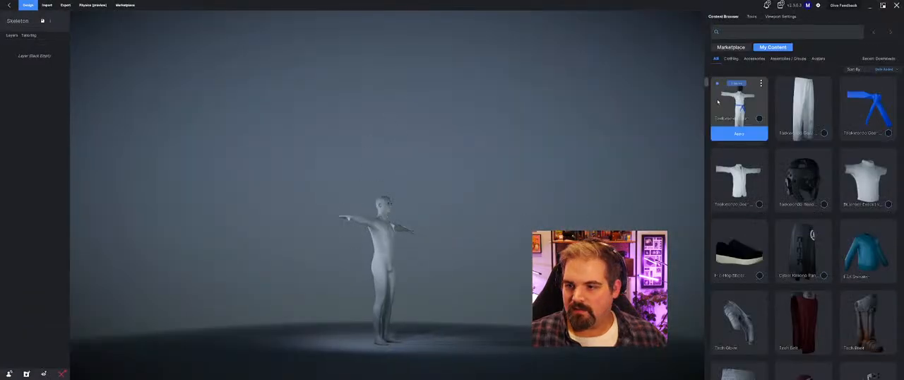
left_click(737, 133)
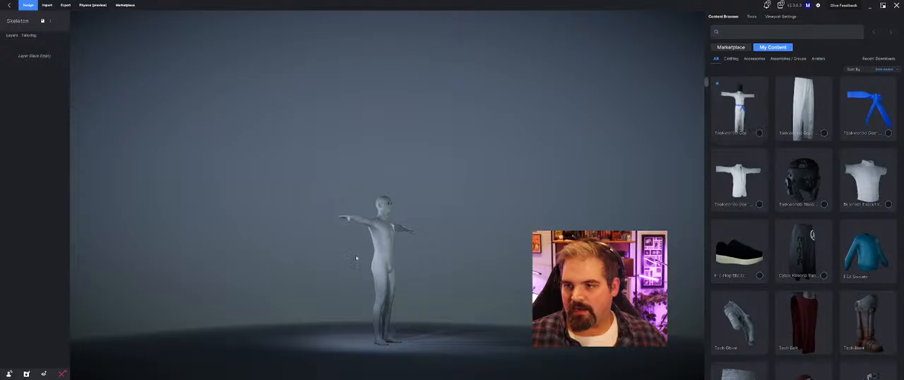
Step: Examine the T-posed human avatar up close from the front and the side
left_click_drag(451, 275, 416, 264)
scroll(398, 264, "up", 6)
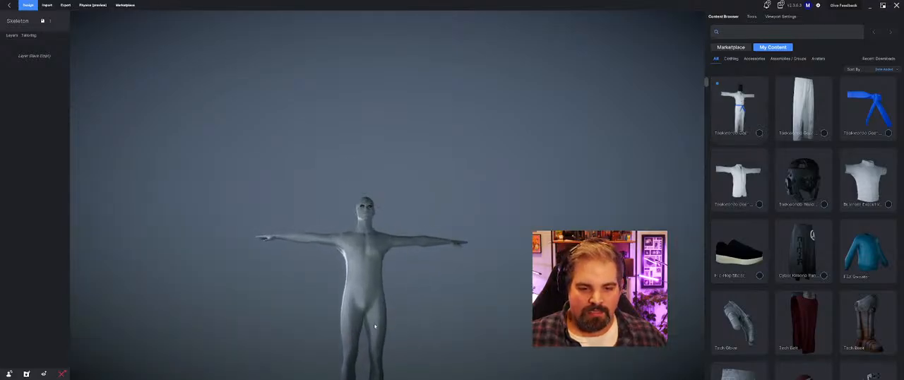
middle_click_drag(374, 321, 397, 241)
left_click_drag(397, 241, 400, 263)
middle_click_drag(400, 263, 406, 209)
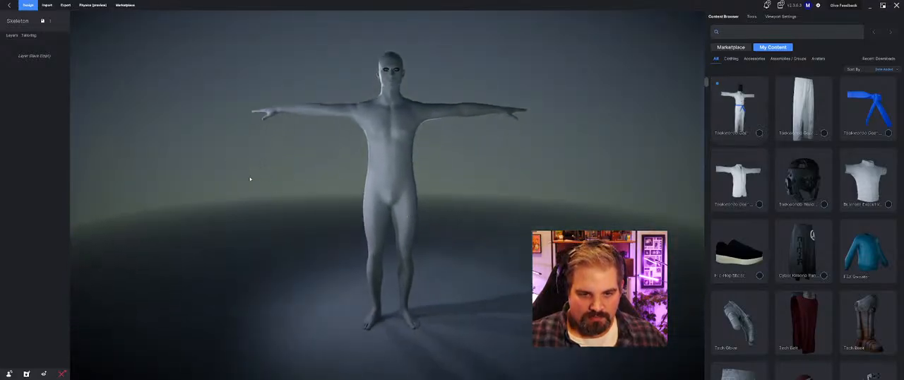
left_click_drag(250, 177, 382, 175)
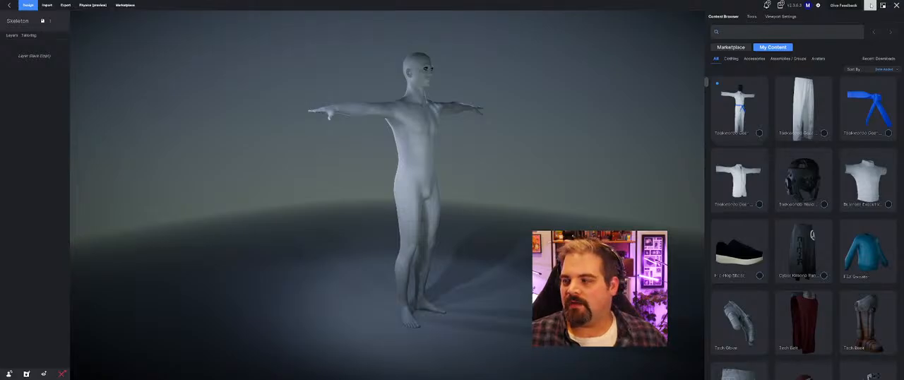
Step: Return to Mixamo and examine the auto-rigged skeleton's animated preview, from the feet to the full figure
left_click(871, 4)
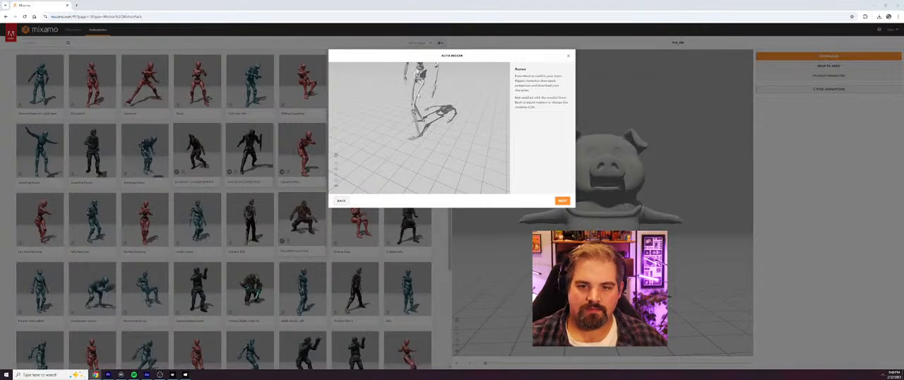
scroll(442, 96, "up", 3)
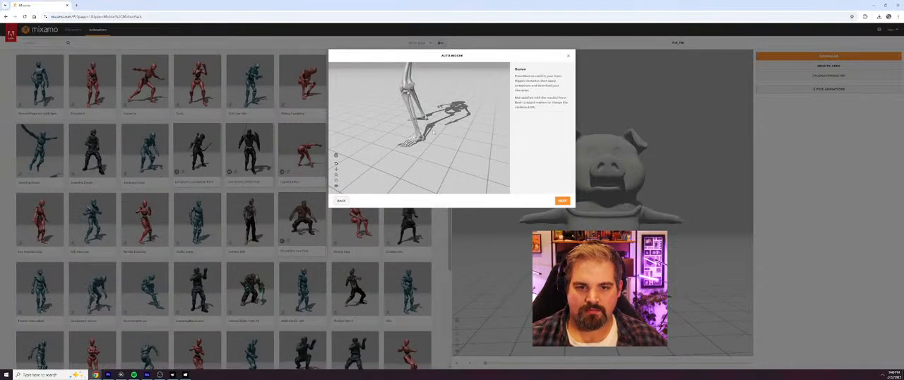
left_click_drag(442, 89, 447, 86)
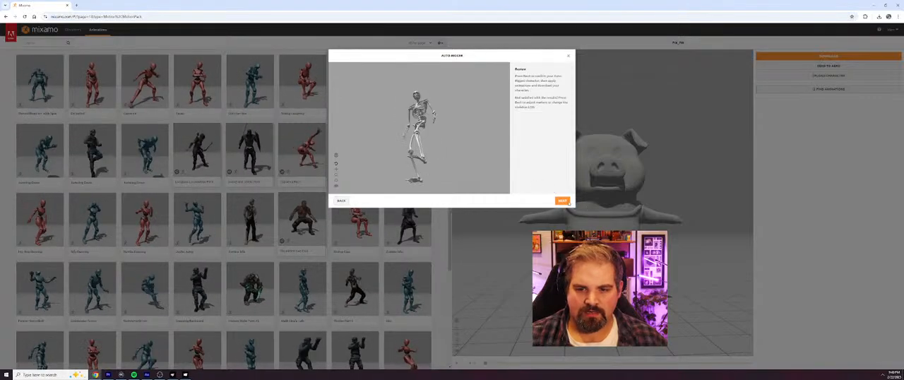
Step: Accept the auto-rigged skeleton as the new character and download it as a T-pose FBX named Skelly to the Desktop
left_click(562, 202)
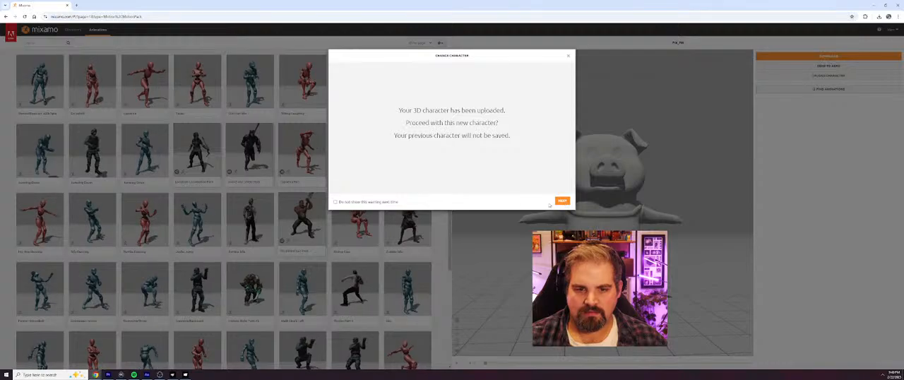
left_click(562, 202)
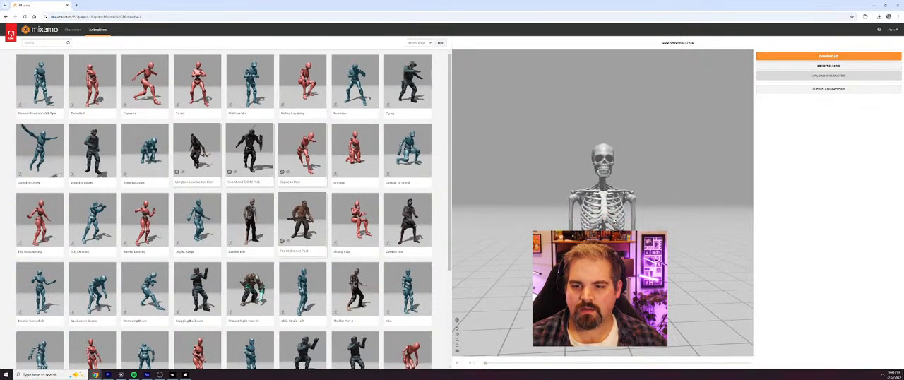
left_click(854, 58)
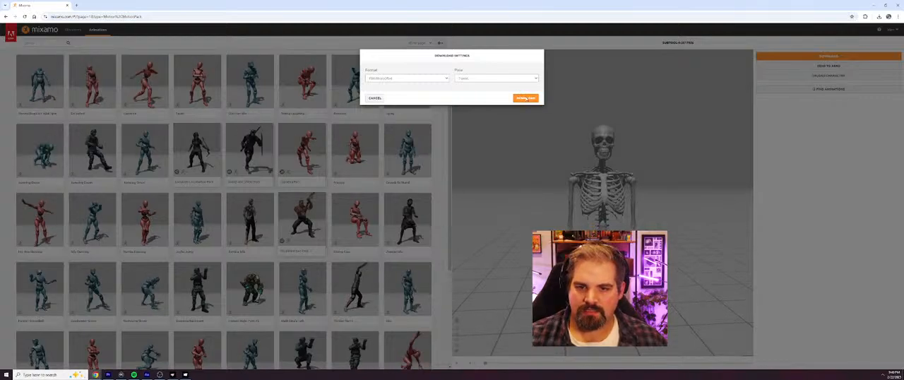
left_click(525, 98)
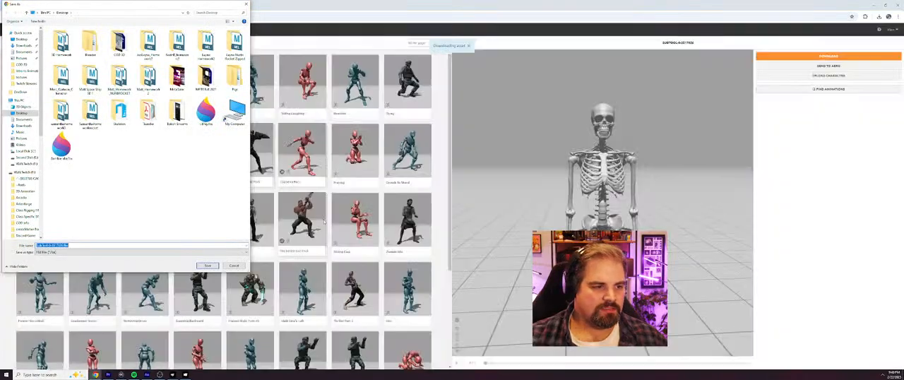
key("Return")
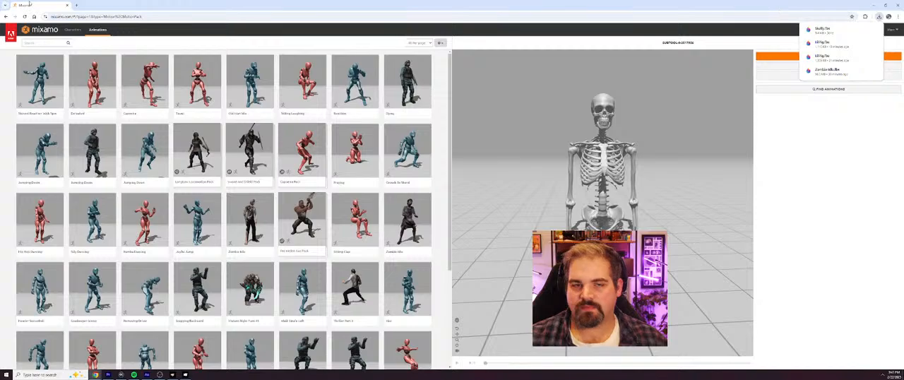
Step: Switch to the Skeleton project in MetaTailor and import Skelly.fbx from the Desktop as an avatar
left_click_drag(41, 7, 0, 44)
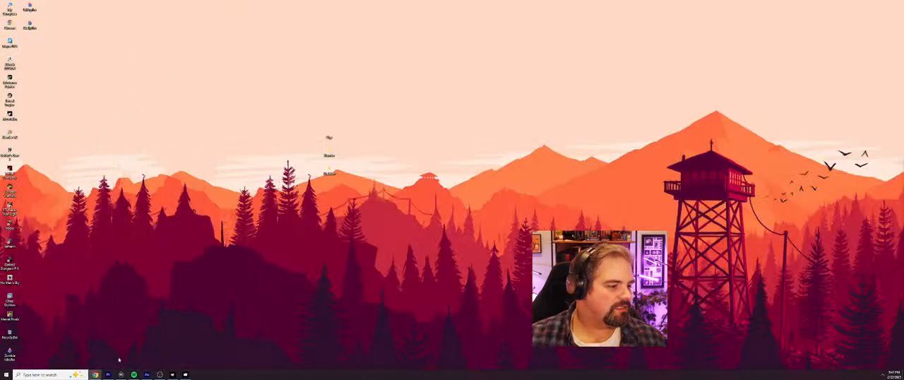
left_click(185, 374)
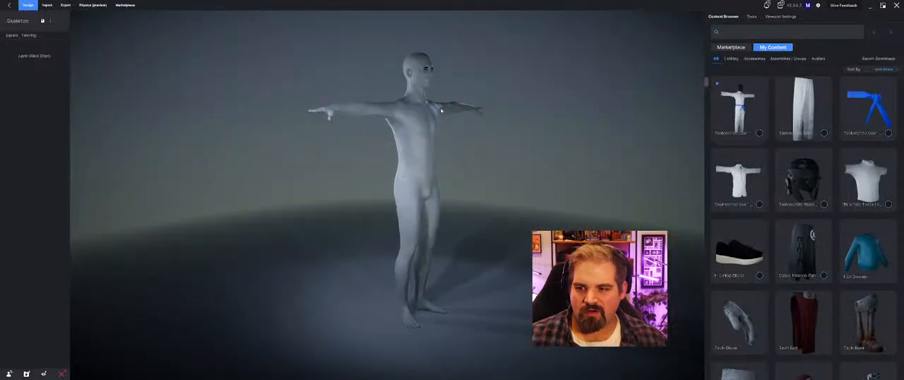
left_click(47, 5)
left_click(738, 81)
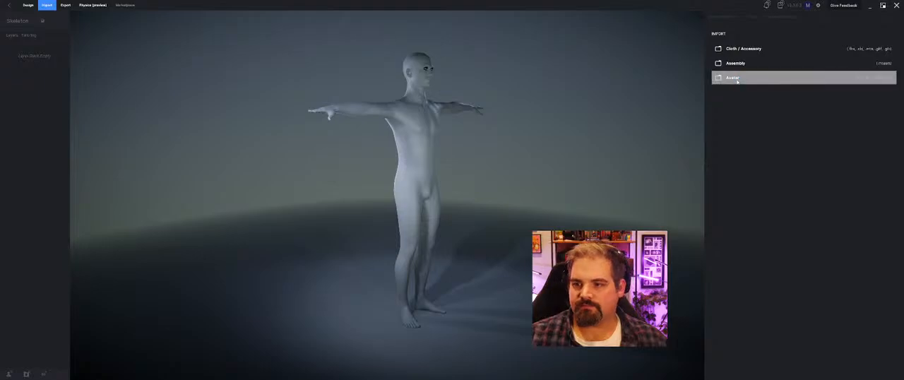
left_click(62, 12)
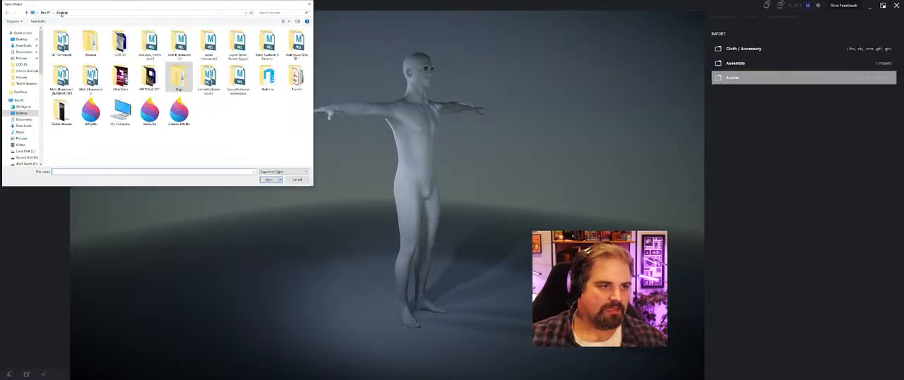
left_click(149, 109)
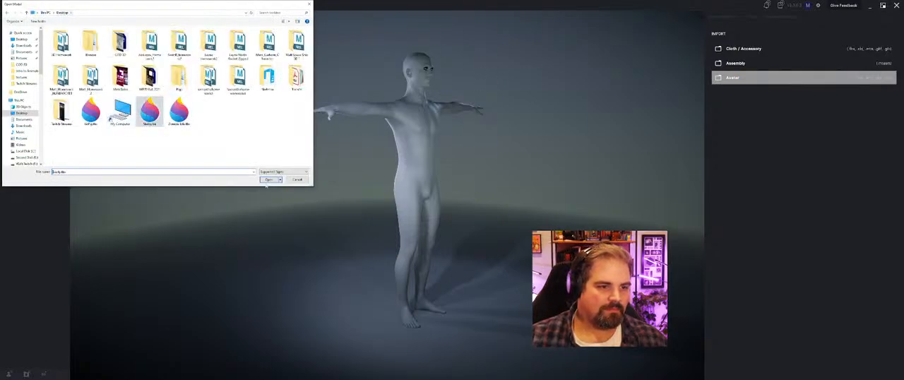
left_click(268, 180)
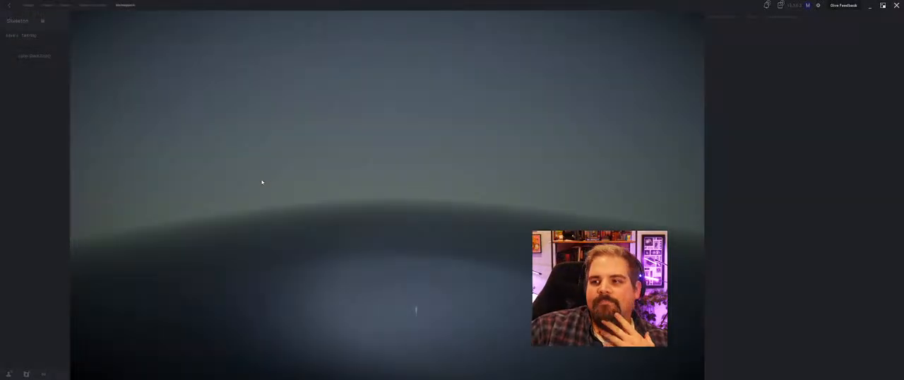
Step: Tint the imported skeleton's material a muted, warm grey bone colour with low hue and saturation and a value of about 56
scroll(411, 238, "up", 3)
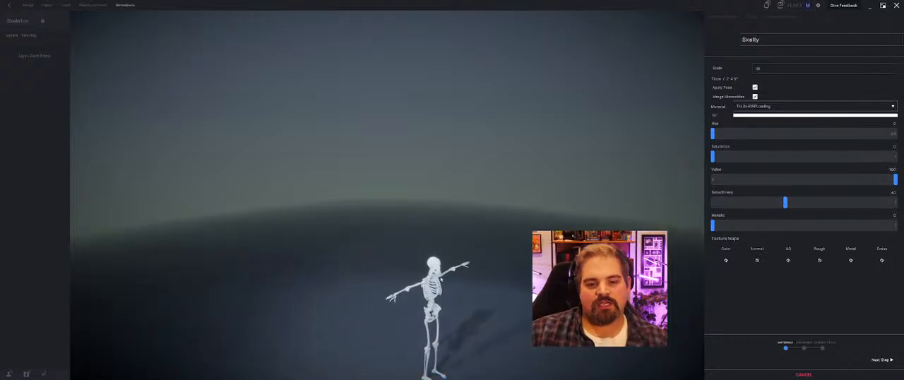
middle_click_drag(483, 302, 500, 202)
scroll(455, 225, "up", 3)
scroll(455, 225, "up", 1)
scroll(501, 202, "up", 2)
right_click_drag(501, 202, 466, 219)
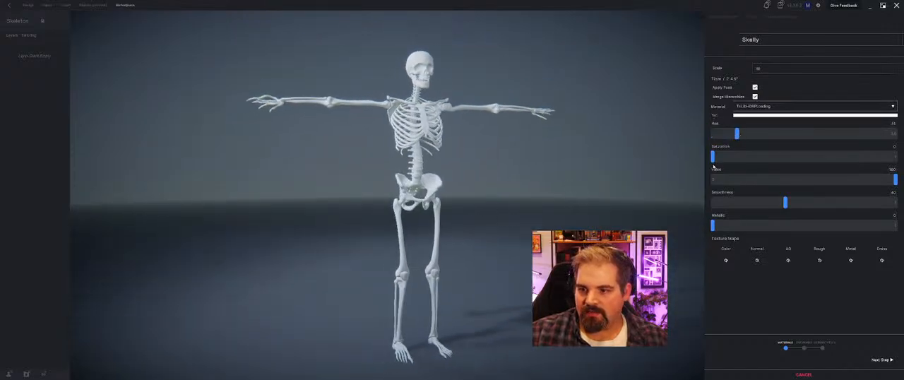
left_click_drag(747, 159, 763, 159)
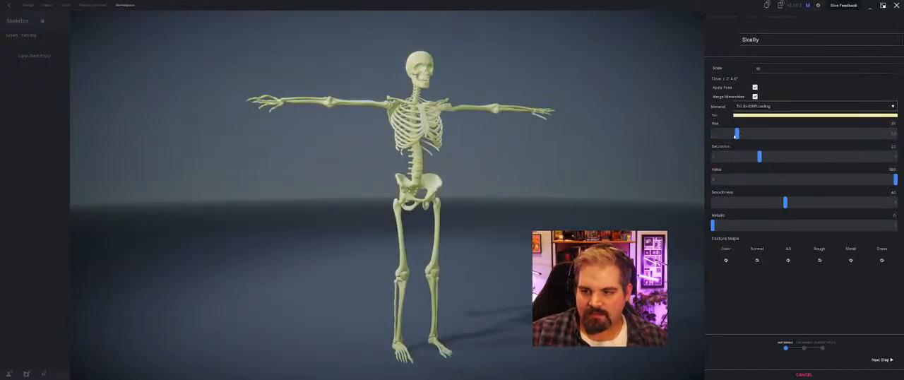
left_click_drag(771, 135, 743, 134)
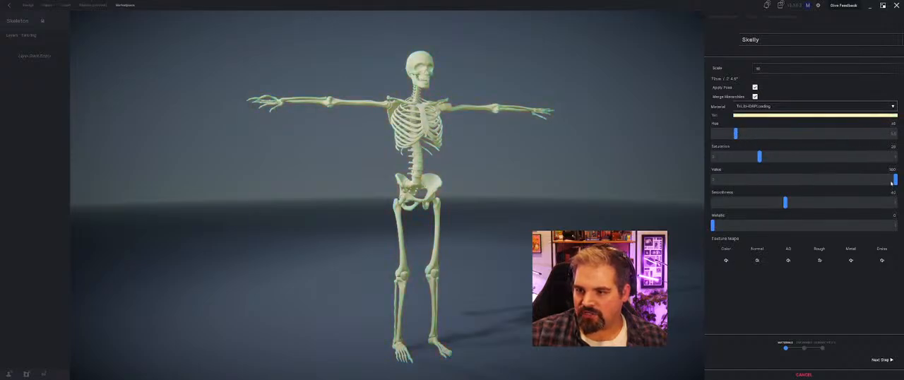
left_click_drag(891, 182, 774, 180)
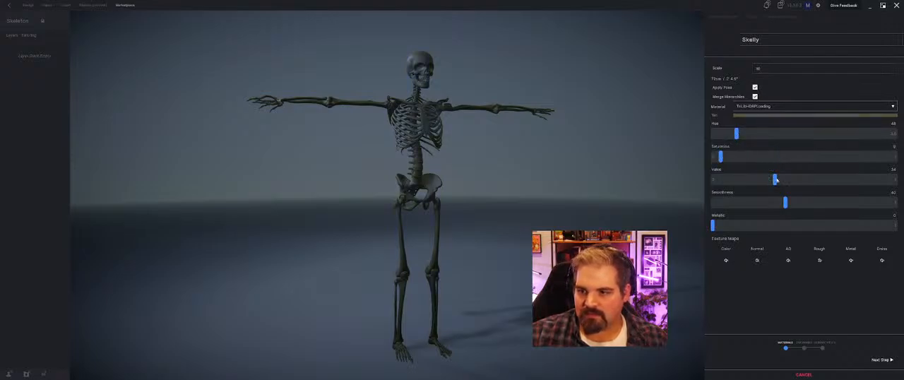
left_click_drag(775, 180, 801, 182)
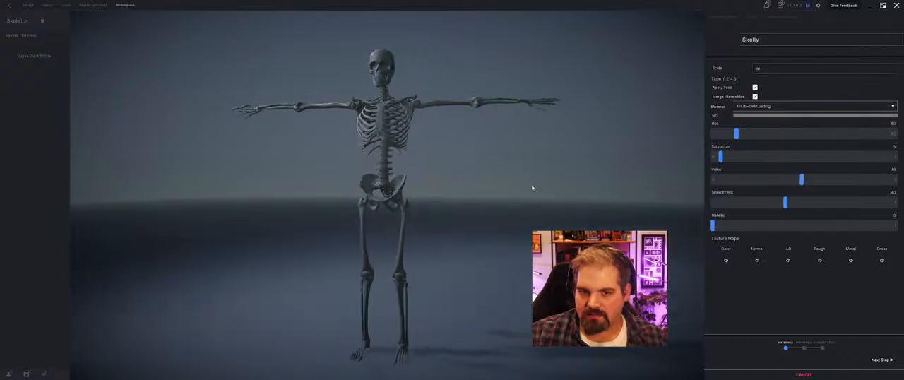
mouse_move(531, 188)
left_mouse_down()
mouse_move(651, 194)
mouse_move(516, 184)
mouse_move(537, 188)
mouse_move(531, 191)
left_mouse_up()
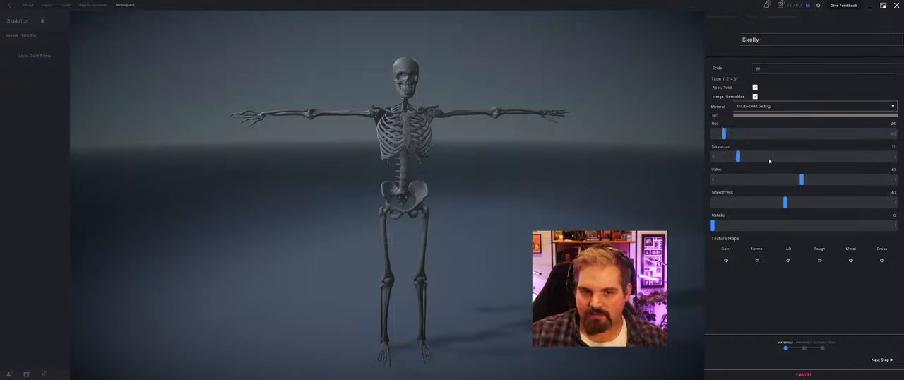
left_click_drag(802, 181, 814, 180)
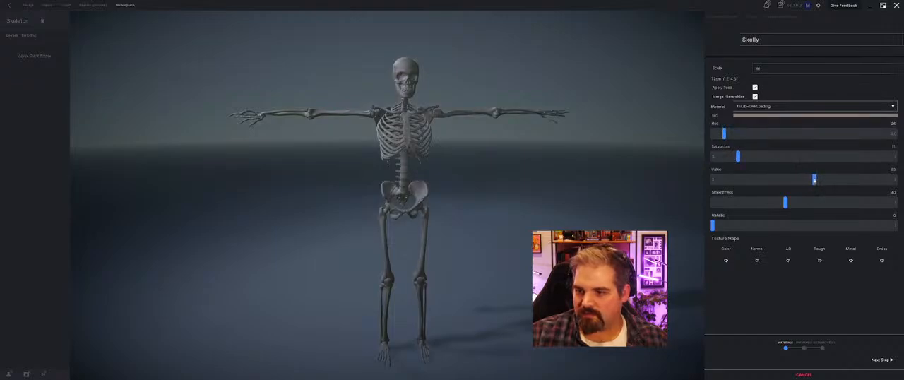
mouse_move(458, 221)
middle_mouse_down()
mouse_move(511, 233)
mouse_move(558, 222)
mouse_move(454, 205)
mouse_move(474, 219)
middle_mouse_up()
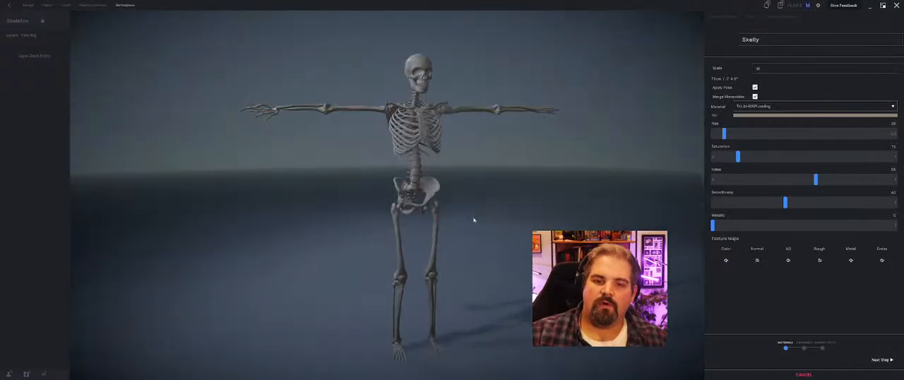
Step: Proceed to the avatar's landmarks and move the Heel_L and Heel_R landmarks back onto the heel bones
left_click(882, 360)
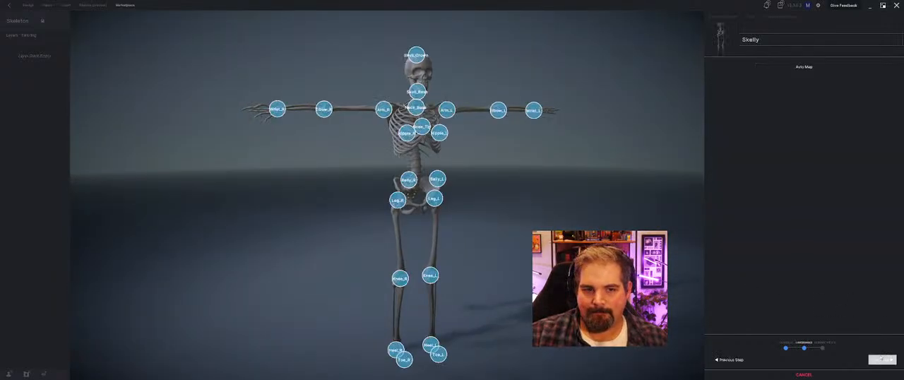
middle_click_drag(498, 194, 668, 206)
scroll(563, 196, "up", 5)
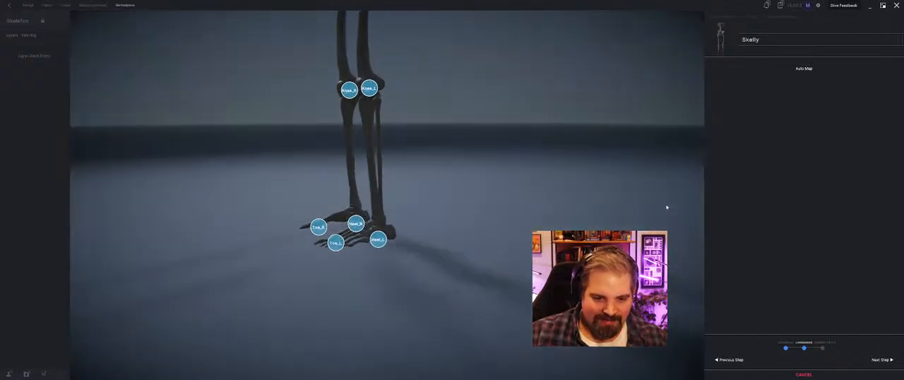
scroll(392, 246, "up", 5)
scroll(378, 262, "down", 2)
left_click(371, 281)
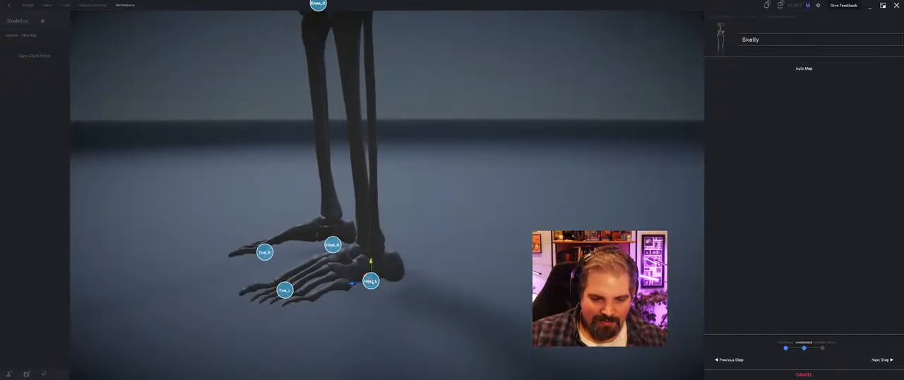
left_click_drag(352, 286, 377, 284)
left_click(338, 250)
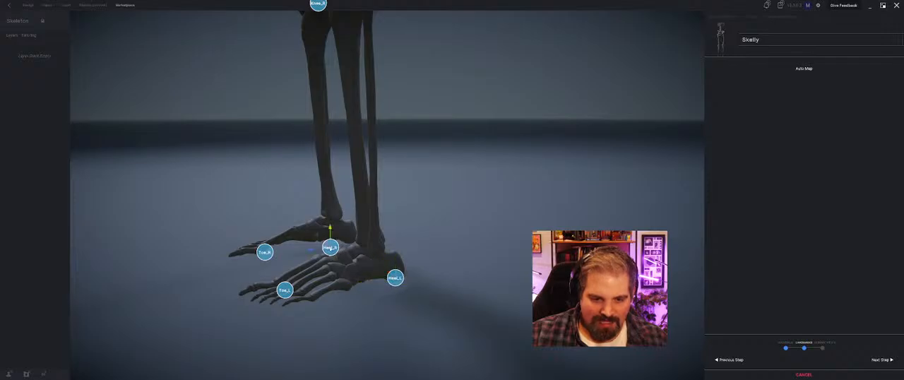
left_click_drag(309, 249, 329, 247)
Step: Shift the Toe_L landmark outward to the middle of the foot and adjust the Toe_R landmark to match
mouse_move(329, 247)
middle_mouse_down()
mouse_move(275, 256)
mouse_move(289, 241)
mouse_move(392, 218)
mouse_move(436, 257)
mouse_move(483, 344)
middle_mouse_up()
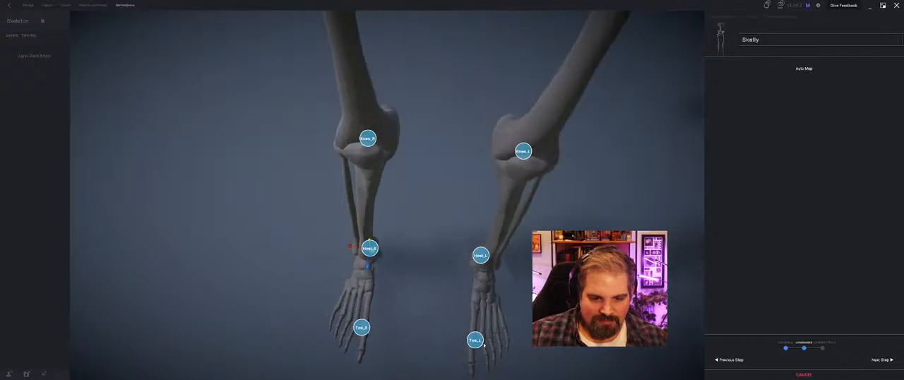
left_click_drag(474, 341, 484, 340)
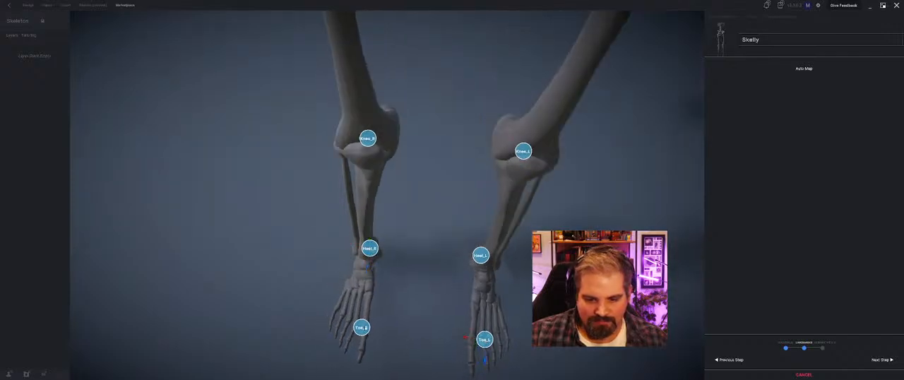
middle_click_drag(357, 325, 467, 231)
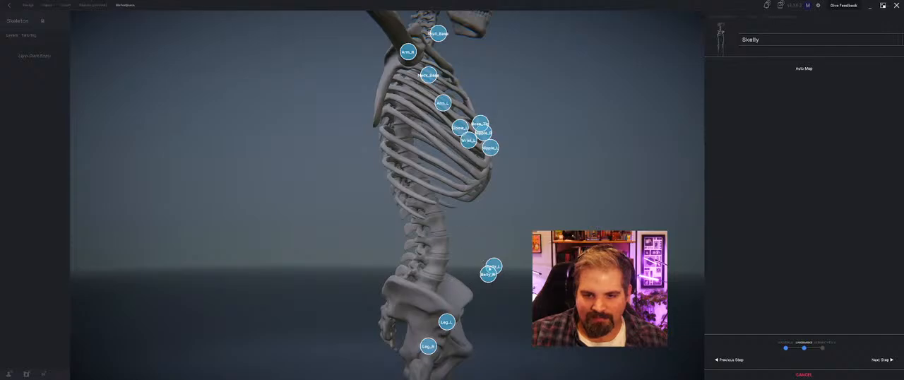
Step: Move the Nipple_R and Nipple_L landmarks back toward the front surface of the rib cage and adjust Nipple_L's height
middle_click_drag(488, 268, 218, 153)
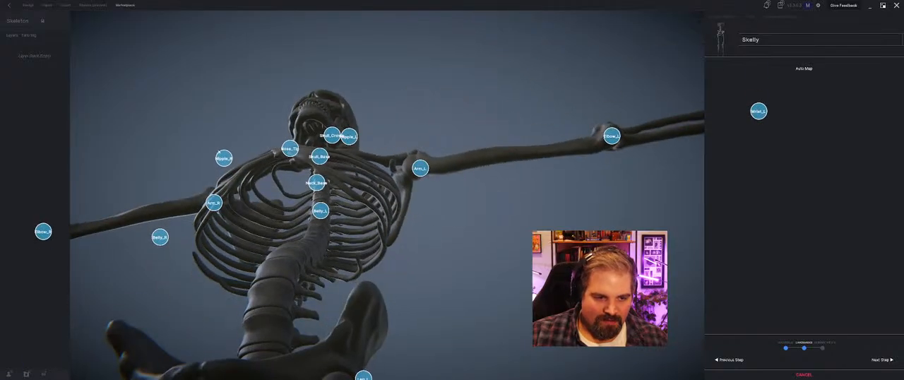
left_click_drag(223, 157, 227, 166)
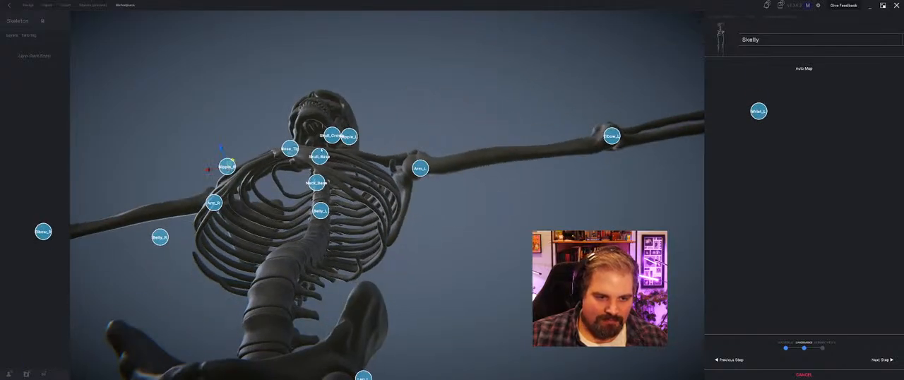
left_click_drag(352, 140, 345, 152)
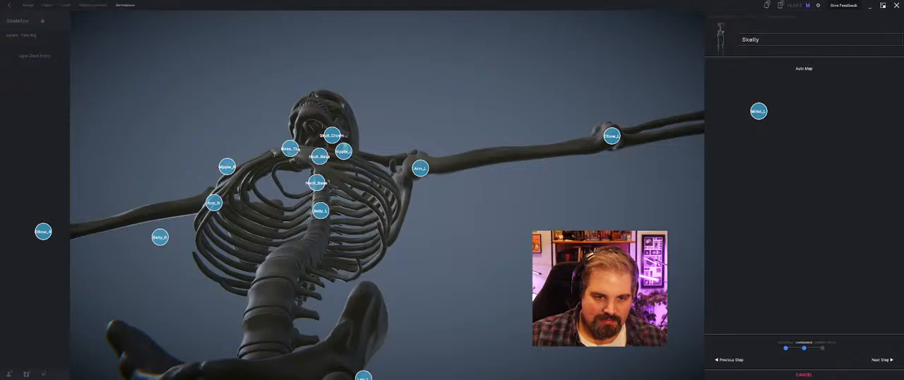
middle_click_drag(299, 149, 322, 188)
left_click_drag(380, 206, 384, 223)
middle_click_drag(385, 224, 418, 247)
mouse_move(429, 276)
left_mouse_down()
mouse_move(441, 275)
mouse_move(428, 261)
left_mouse_up()
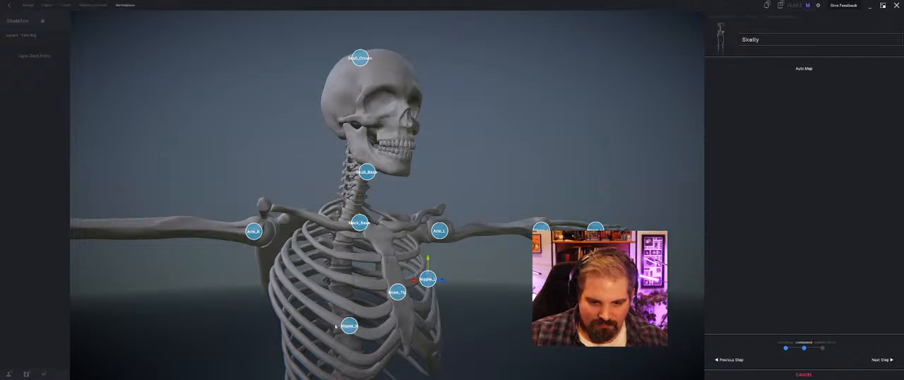
Step: Fine-tune the Nipple_R landmark's width, height and depth on the ribs and align Nipple_L with it
middle_click_drag(337, 327, 306, 342)
left_click_drag(277, 341, 287, 345)
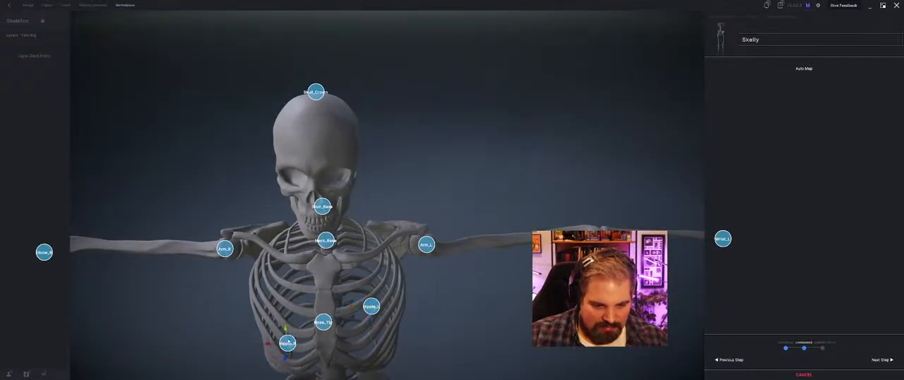
middle_click_drag(283, 315, 361, 302)
left_click_drag(472, 268, 472, 278)
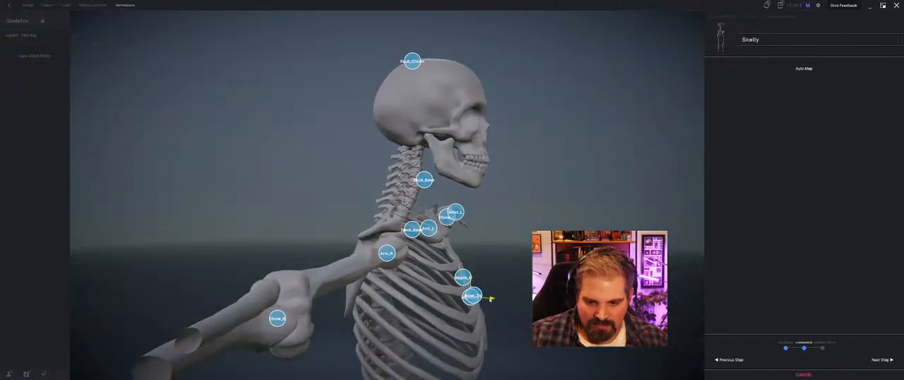
middle_click_drag(490, 298, 378, 311)
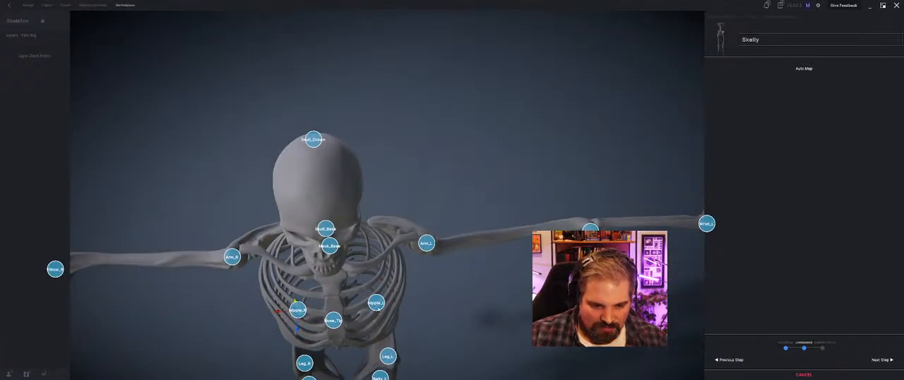
left_click_drag(379, 309, 375, 313)
middle_click_drag(375, 312, 385, 270)
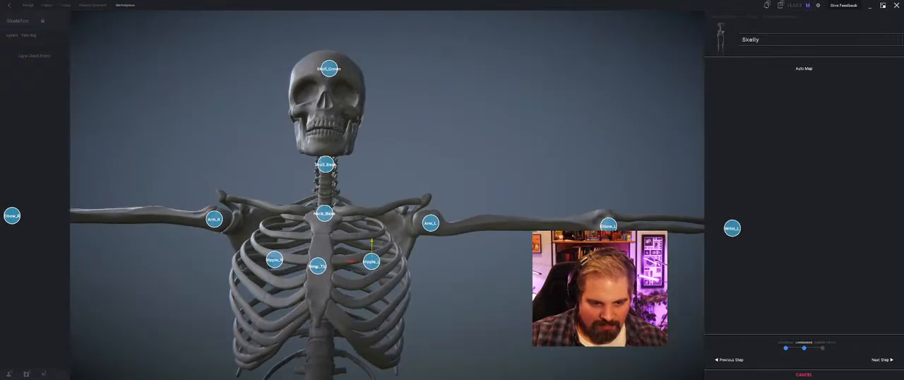
Step: Move the Nose_Tip landmark up from the sternum onto the skull's nose and check its depth
left_click_drag(317, 266, 324, 102)
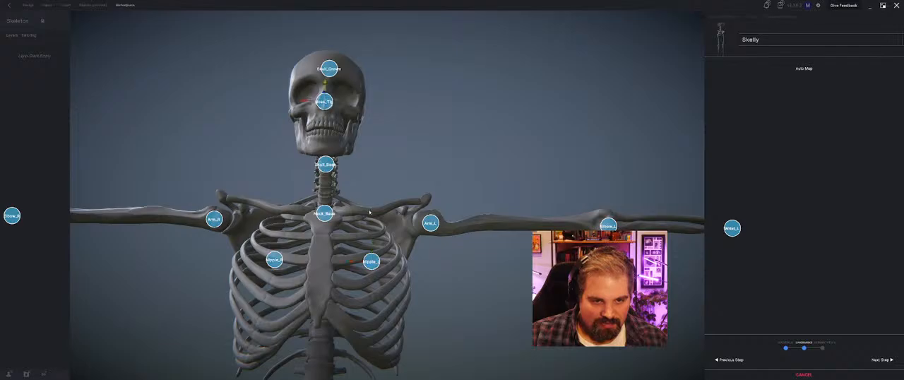
middle_click_drag(282, 255, 429, 337)
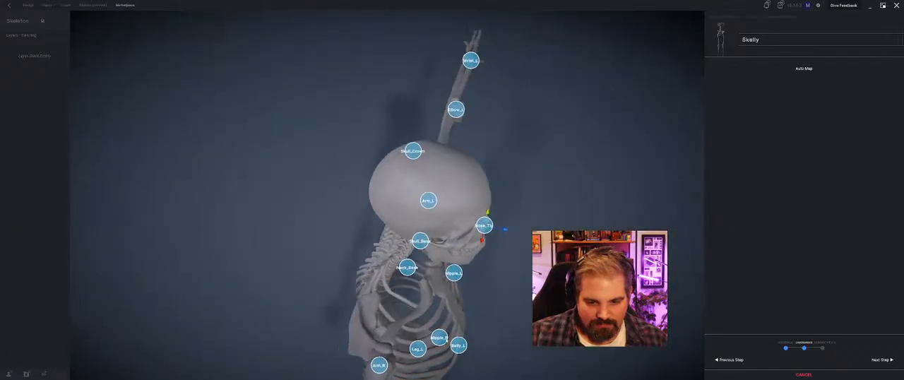
Step: Move the Nipple_L and Nipple_R landmarks inward toward the sternum and adjust their depth on the ribs
left_click_drag(443, 339, 452, 342)
left_click_drag(462, 280, 468, 291)
middle_click_drag(464, 287, 312, 272)
left_click_drag(284, 277, 279, 262)
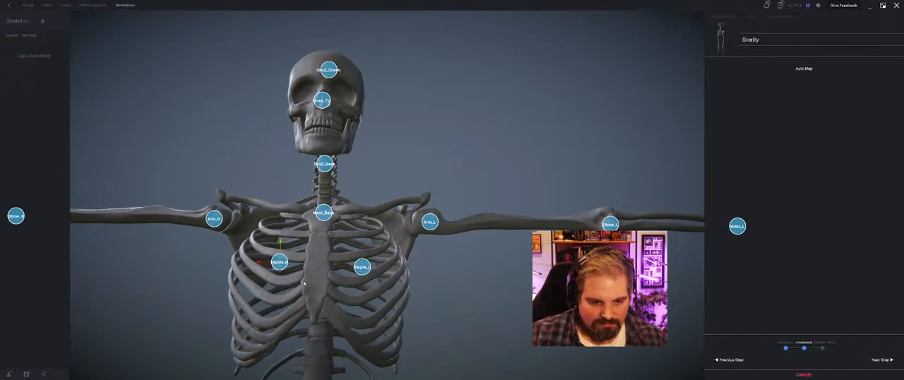
middle_click_drag(307, 285, 374, 321)
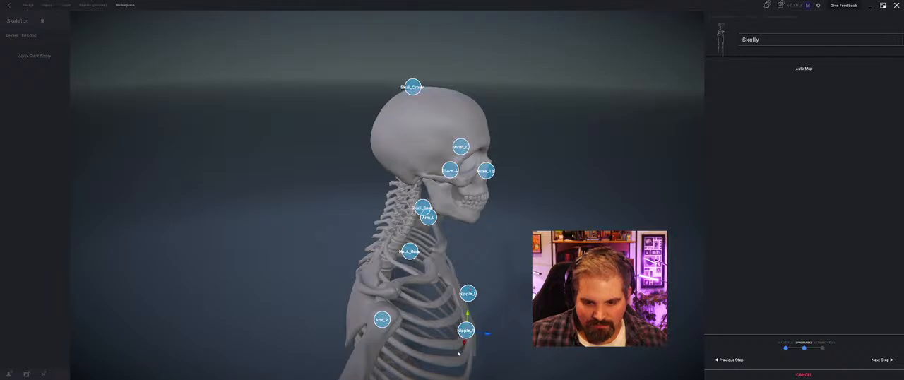
left_click_drag(467, 319, 485, 337)
middle_click_drag(486, 337, 335, 330)
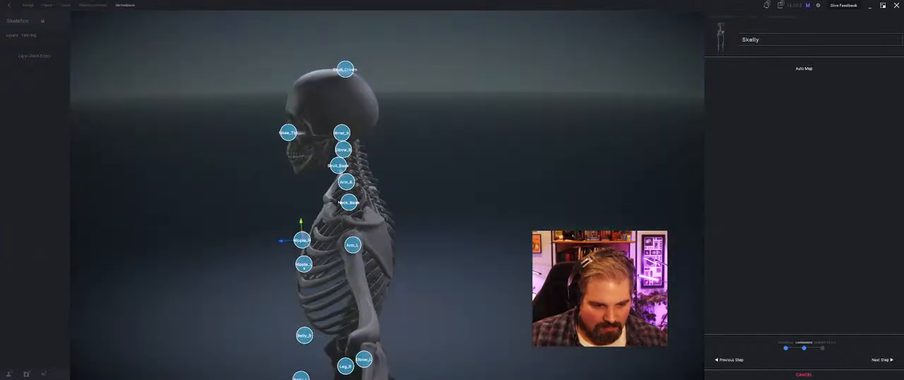
Step: Adjust the Nipple_L landmark's height to match Nipple_R and fit both against the front of the rib cage
left_click_drag(304, 267, 304, 252)
middle_click_drag(305, 253, 379, 274)
left_click_drag(331, 308, 351, 302)
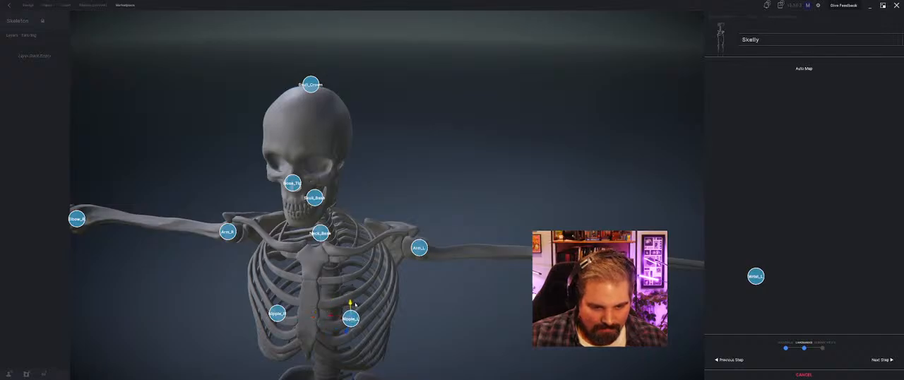
middle_click_drag(350, 314, 459, 276)
left_click_drag(493, 247, 498, 248)
middle_click_drag(498, 249, 502, 230)
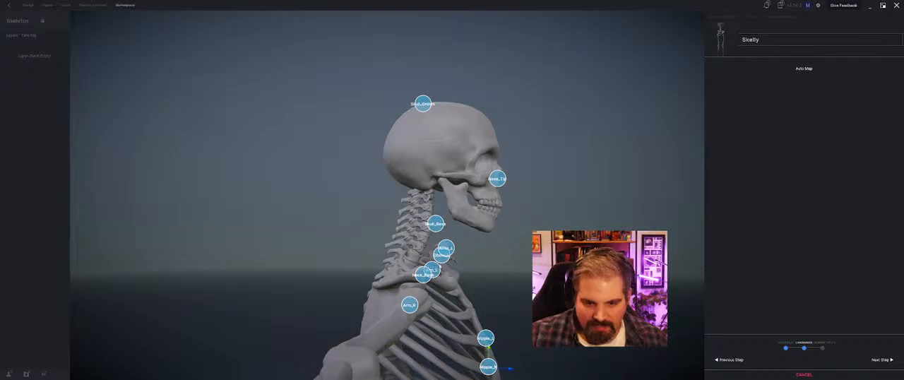
Step: Move the Neck_Base and Skull_Base landmarks up and back onto the neck vertebrae
middle_click_drag(401, 254, 358, 253)
left_click_drag(315, 249, 309, 249)
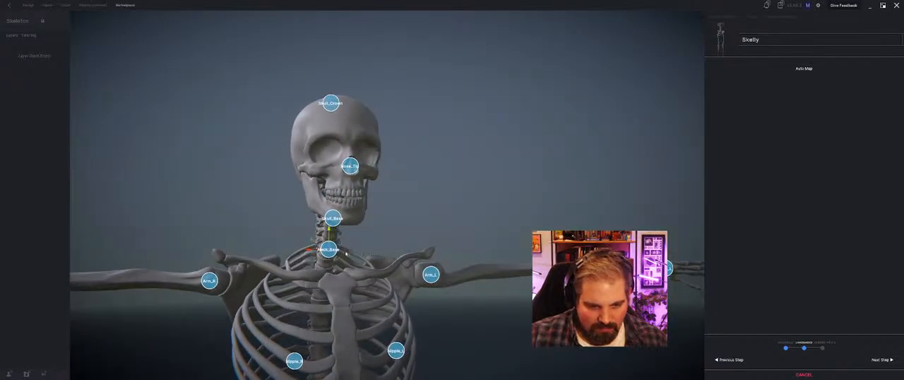
middle_click_drag(346, 246, 395, 248)
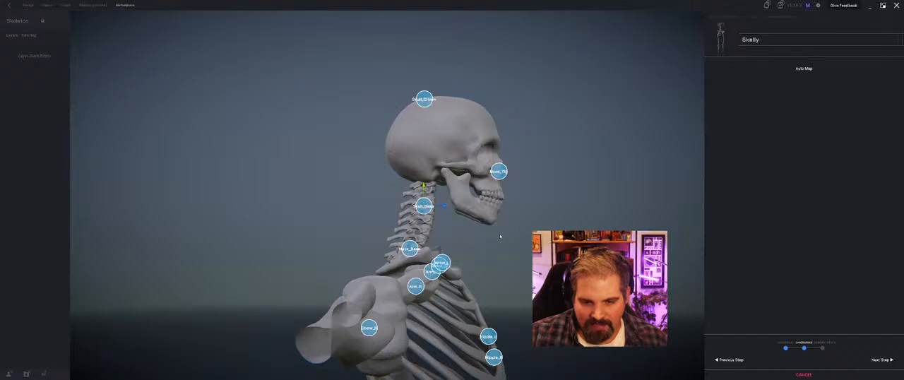
Step: Check the shoulder, elbow and wrist landmarks on both arms and proceed past the landmark stage of the avatar import
middle_click_drag(500, 237, 448, 237)
middle_click_drag(219, 230, 267, 237)
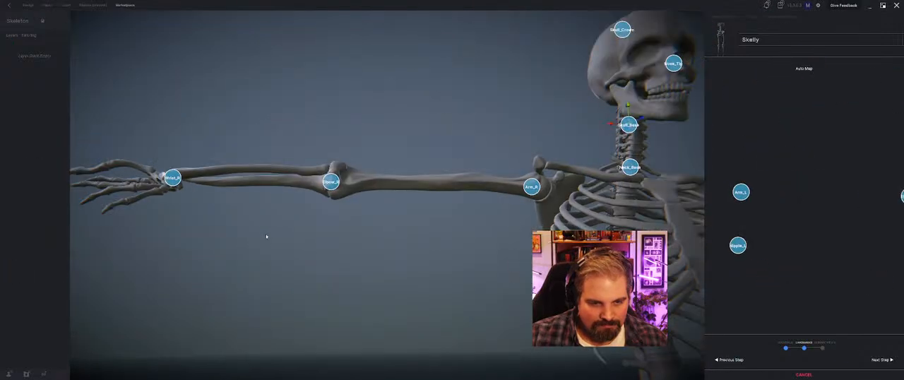
middle_click_drag(327, 257, 337, 266)
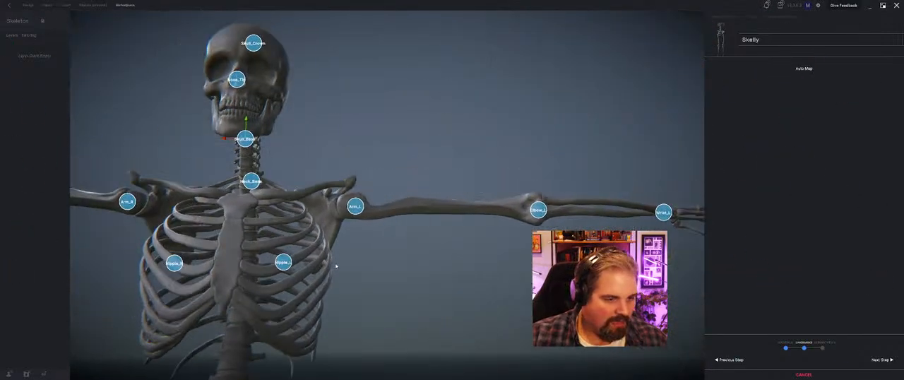
middle_click_drag(441, 267, 495, 270)
middle_click_drag(487, 241, 172, 244)
scroll(416, 267, "down", 10)
middle_click_drag(416, 266, 351, 264)
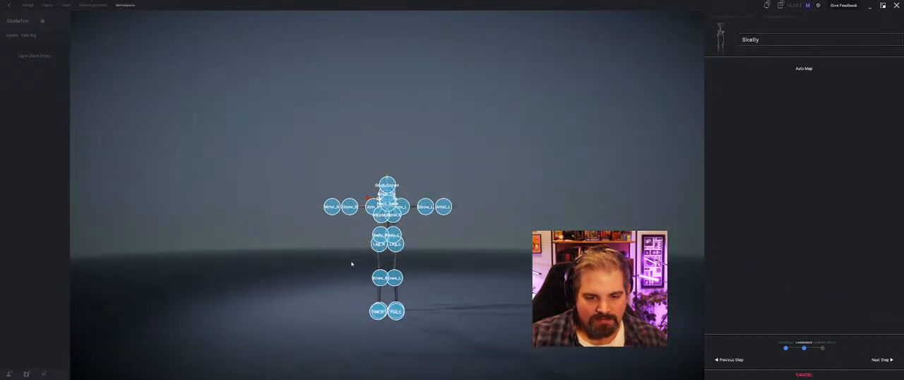
left_click(882, 359)
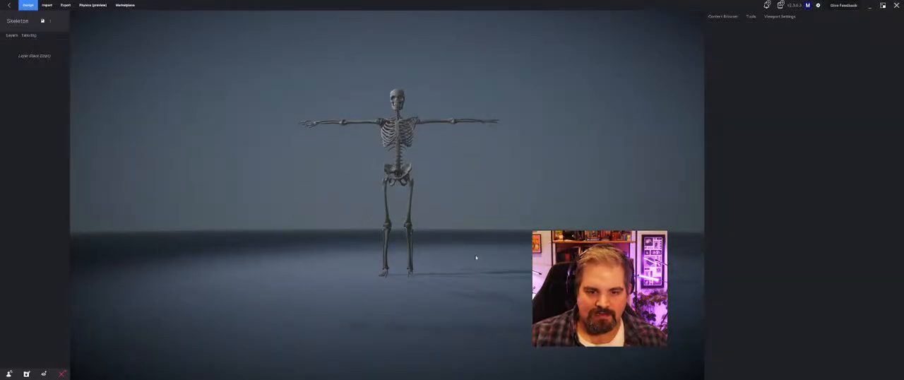
Step: Add the complete Taekwondo Gear outfit from My Content to the skeleton
left_click(780, 16)
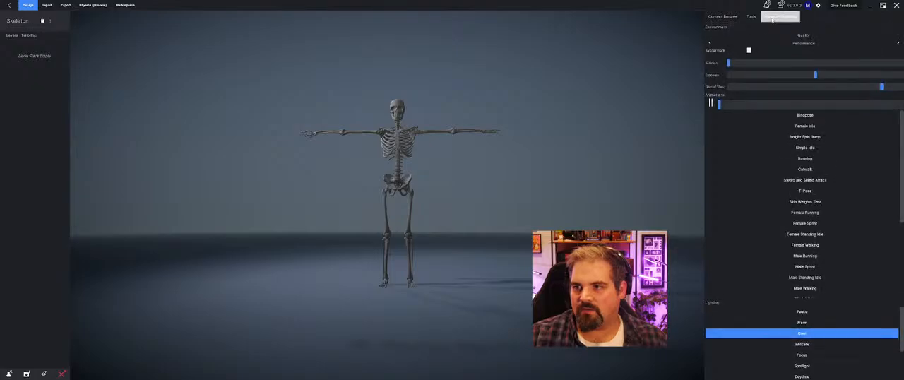
left_click(731, 19)
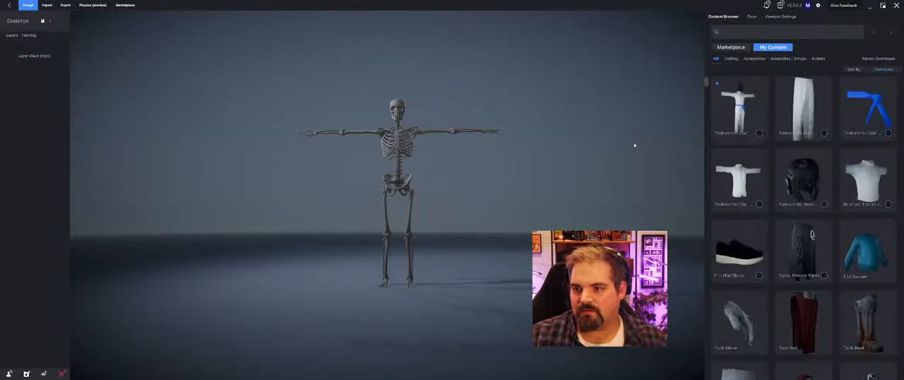
middle_click_drag(530, 169, 507, 188)
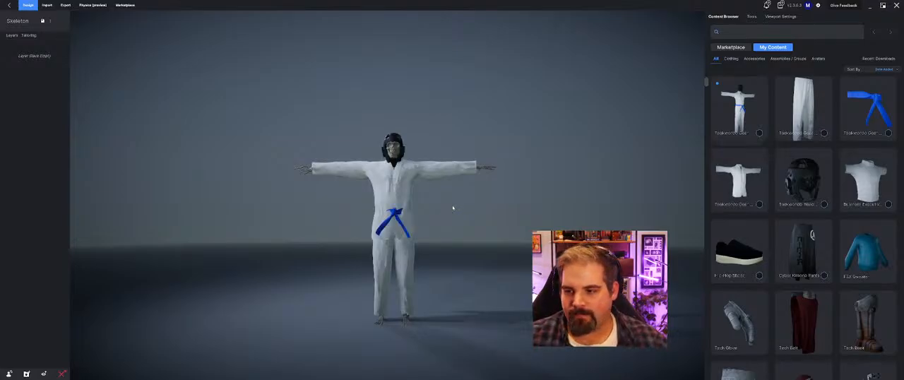
Step: Examine how the Taekwondo headgear, jacket, belt and pants fit the skeleton from several angles
left_click_drag(453, 208, 499, 222)
scroll(466, 218, "up", 4)
scroll(473, 216, "down", 2)
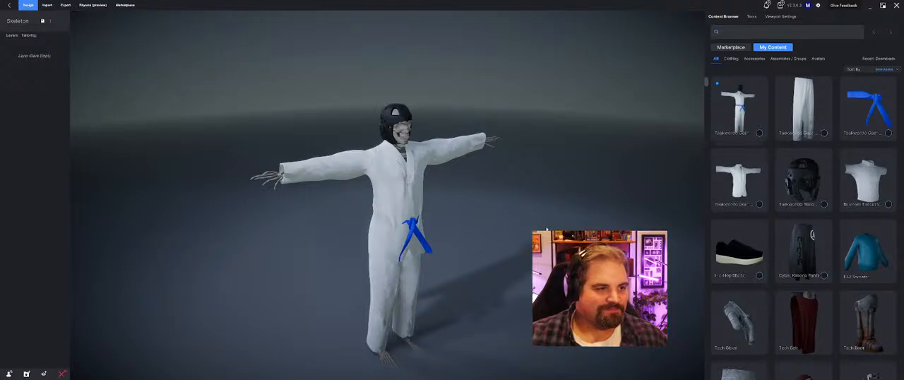
left_click_drag(530, 274, 478, 246)
middle_click_drag(478, 244, 476, 244)
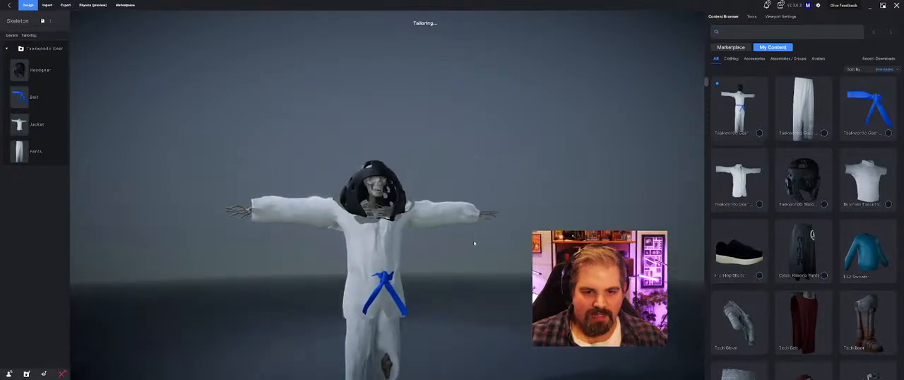
left_click_drag(476, 244, 456, 245)
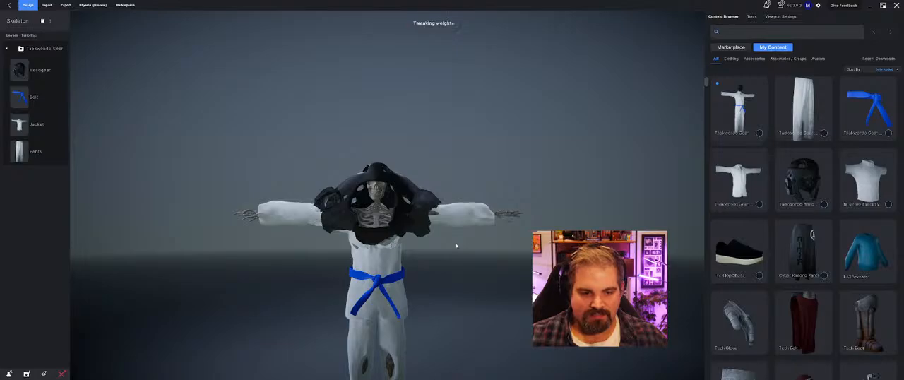
middle_click_drag(423, 245, 454, 248)
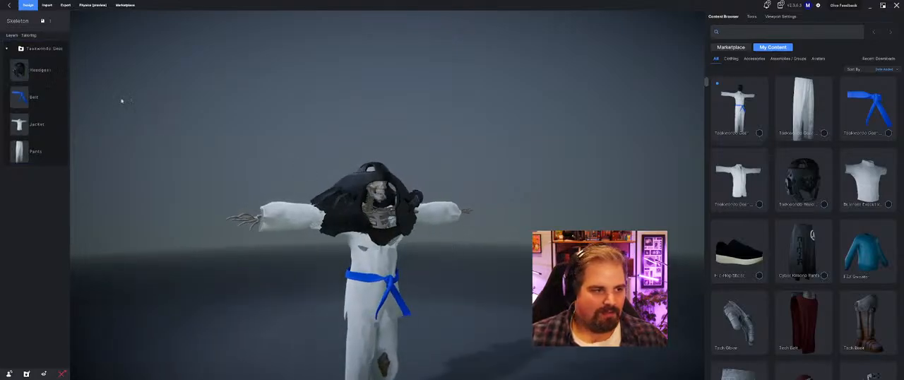
Step: Turn off Affects Layering for the Taekwondo headgear
left_click(410, 185)
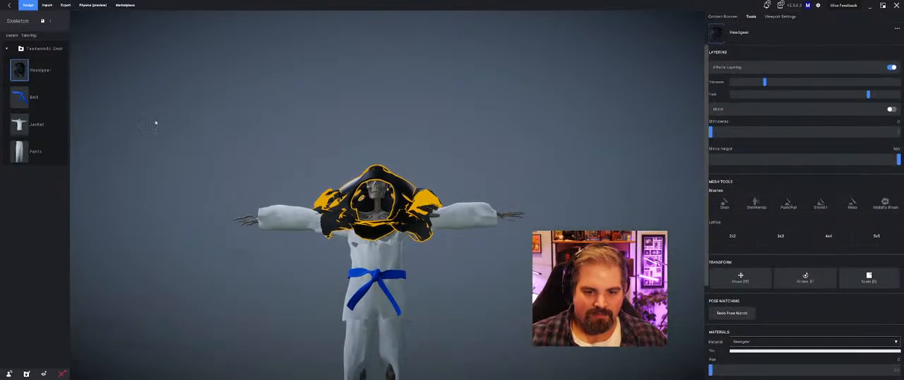
left_click(891, 67)
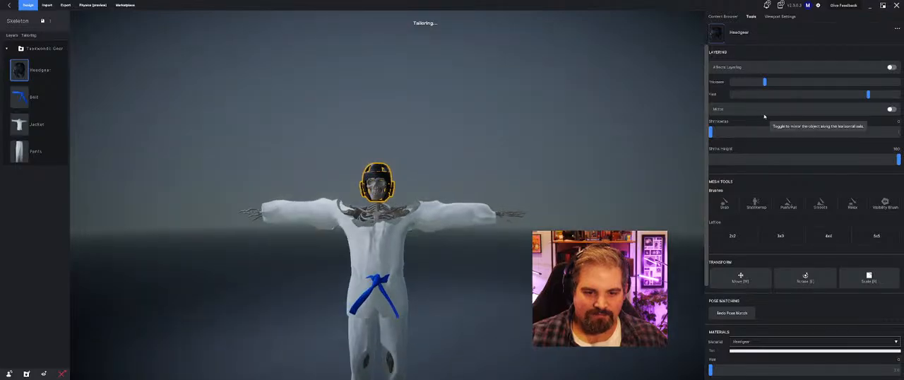
Step: Turn off Affects Layering for the Taekwondo jacket and check its fit around the shoulders and neck
scroll(367, 234, "up", 5)
middle_click_drag(367, 233, 494, 263)
left_click(491, 261)
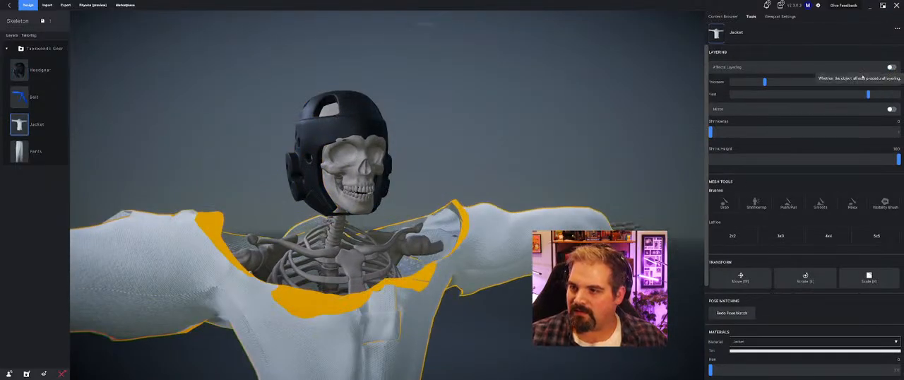
middle_click_drag(558, 144, 476, 178)
scroll(488, 172, "down", 5)
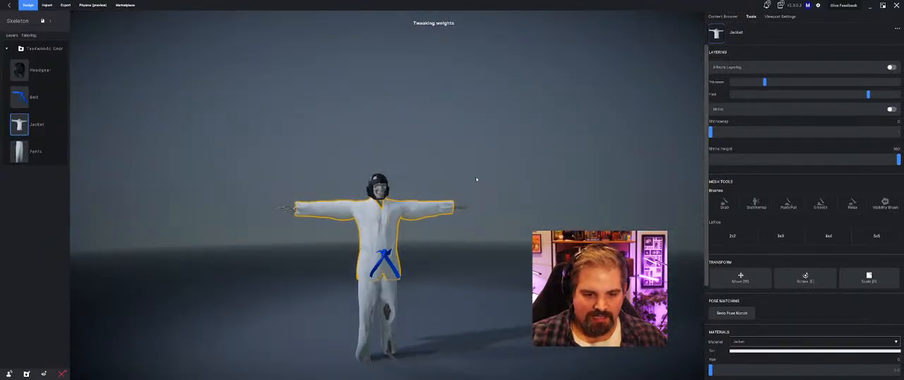
scroll(430, 269, "up", 3)
middle_click_drag(291, 178, 581, 194)
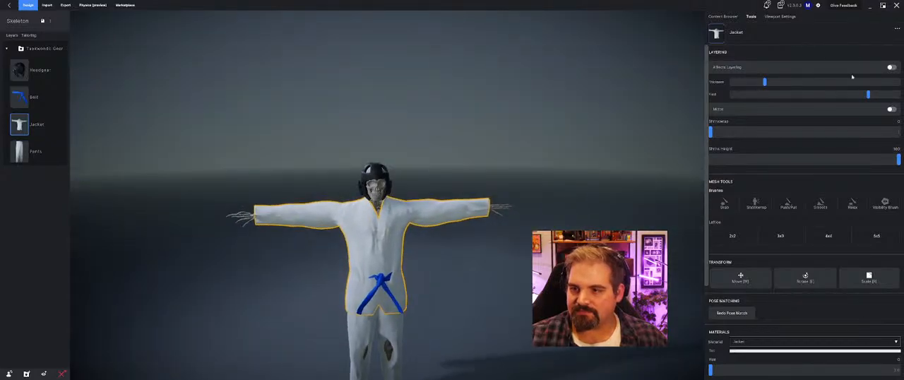
Step: Reduce the jacket's layering thickness to the minimum and check the fit
left_click_drag(766, 82, 746, 82)
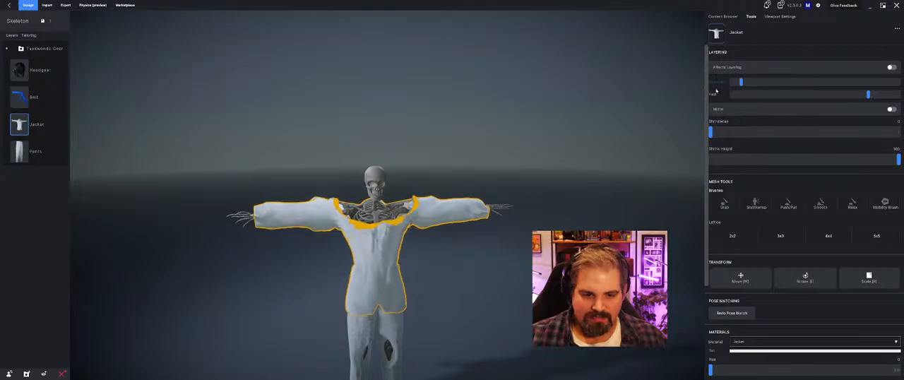
middle_click_drag(426, 159, 443, 151)
scroll(431, 155, "up", 6)
scroll(410, 159, "down", 5)
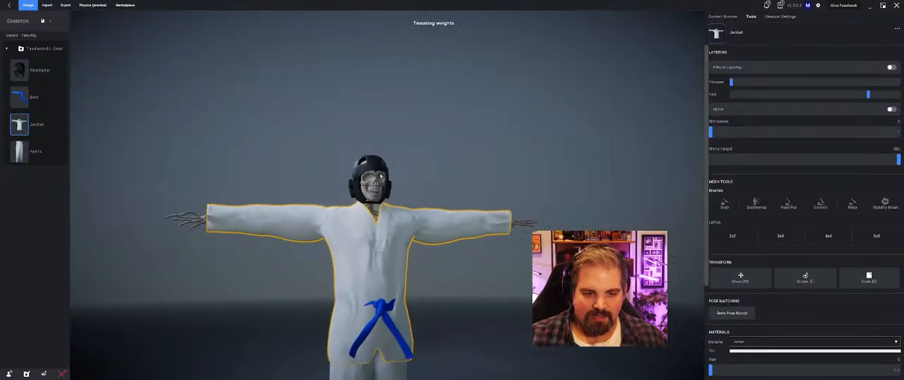
Step: Edit the skeleton's landmarks by lowering Neck_Base and adjusting Skull_Base along the spine, and confirm the changes
middle_click_drag(333, 168, 385, 190)
scroll(386, 190, "up", 5)
left_click(385, 190)
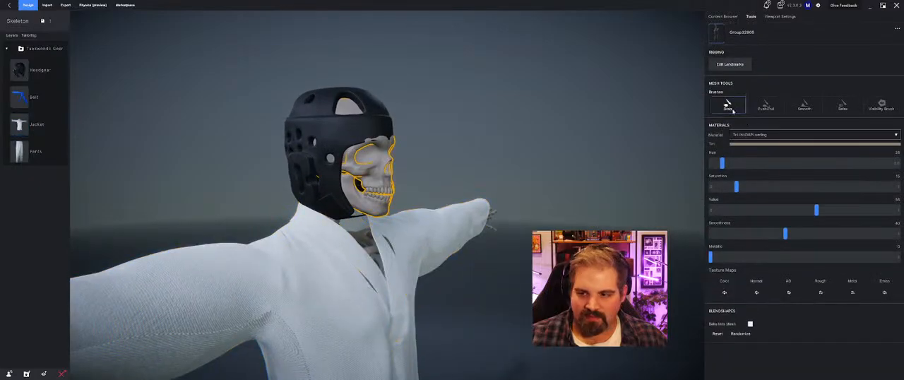
middle_click_drag(268, 214, 428, 139)
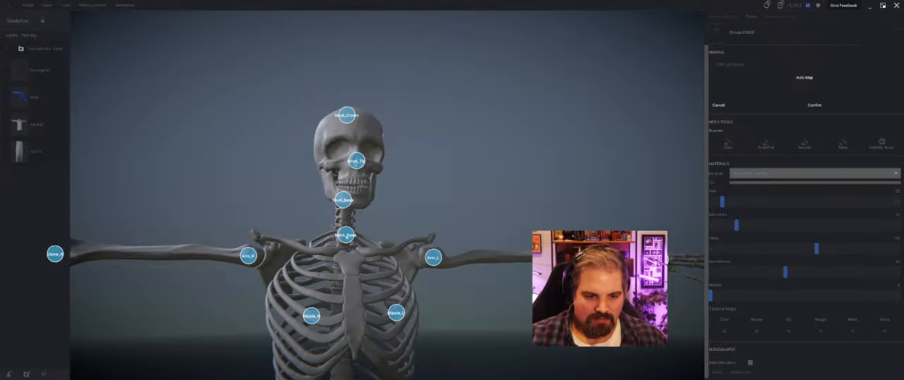
left_click(345, 254)
middle_click_drag(345, 255, 408, 261)
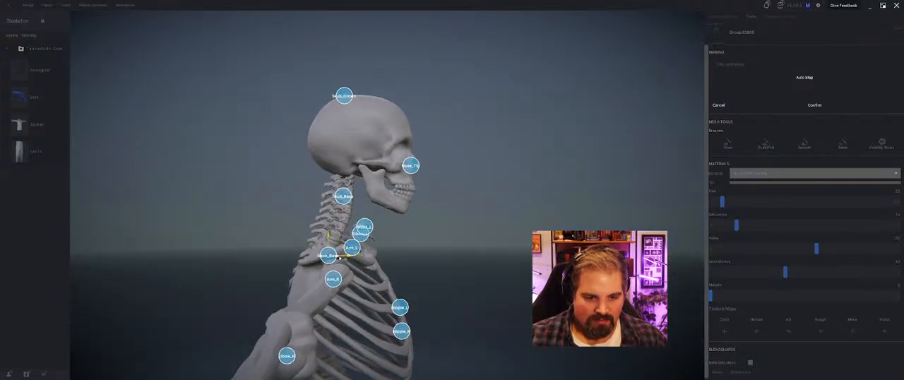
mouse_move(335, 258)
middle_mouse_down()
mouse_move(282, 200)
mouse_move(347, 189)
mouse_move(327, 213)
mouse_move(294, 227)
mouse_move(324, 216)
mouse_move(334, 200)
mouse_move(308, 197)
middle_mouse_up()
left_click(343, 183)
left_click(827, 103)
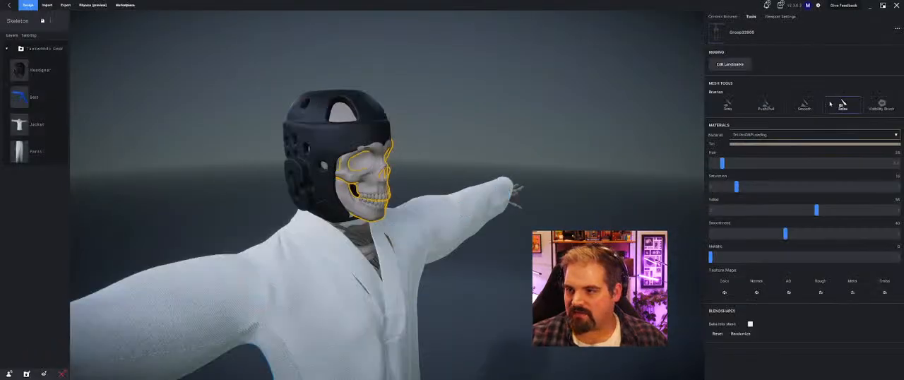
Step: Turn Affects Layering back on for the jacket and check how the outfit fits
left_click(417, 212)
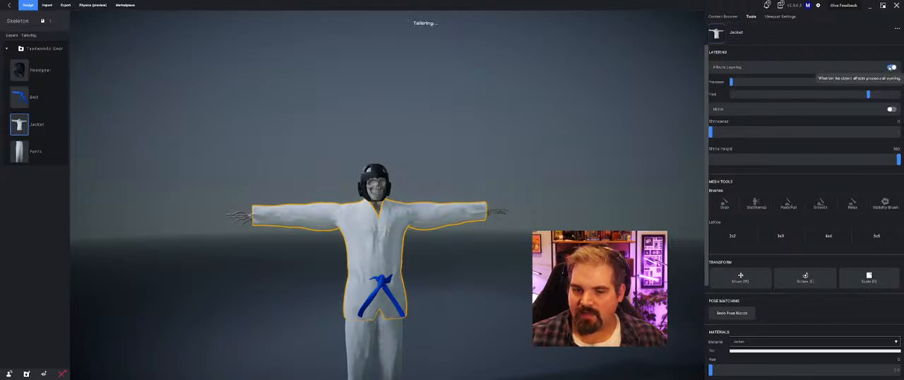
middle_click_drag(424, 135, 388, 130)
middle_click_drag(365, 108, 376, 123)
scroll(354, 130, "down", 2)
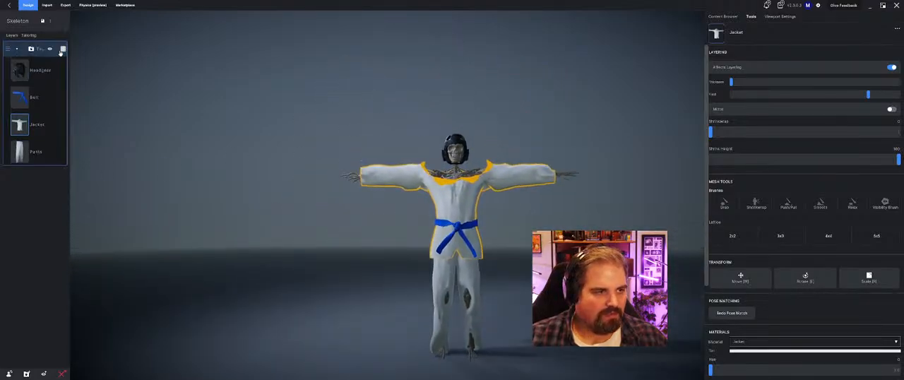
Step: Remove the whole Taekwondo Gear group and add the Cyber Kimono Pants to the skeleton
left_click(58, 49)
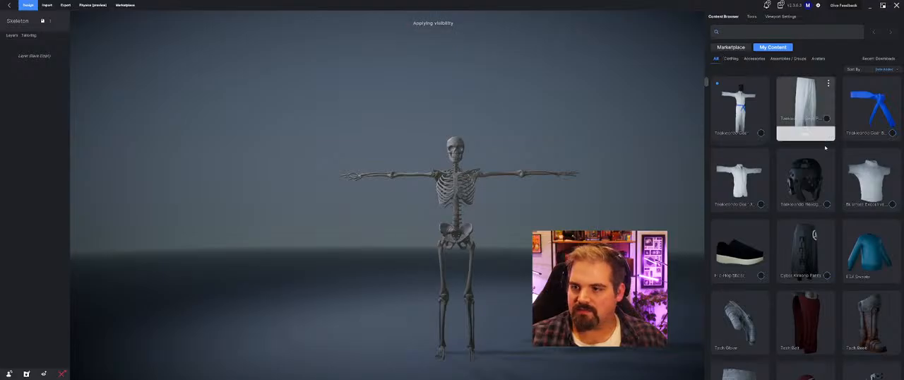
left_click(818, 261)
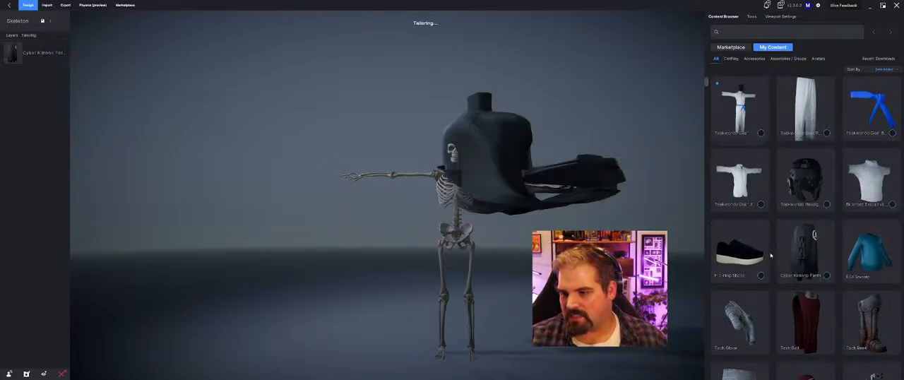
Step: Check how the Cyber Kimono Pants fit the skeleton and remove them
middle_click_drag(395, 212, 438, 141)
scroll(410, 204, "up", 4)
scroll(438, 177, "down", 5)
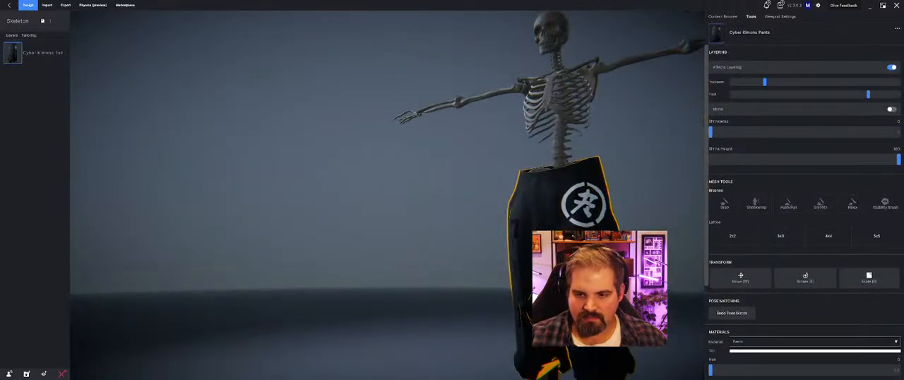
middle_click_drag(438, 177, 600, 247)
left_click(57, 54)
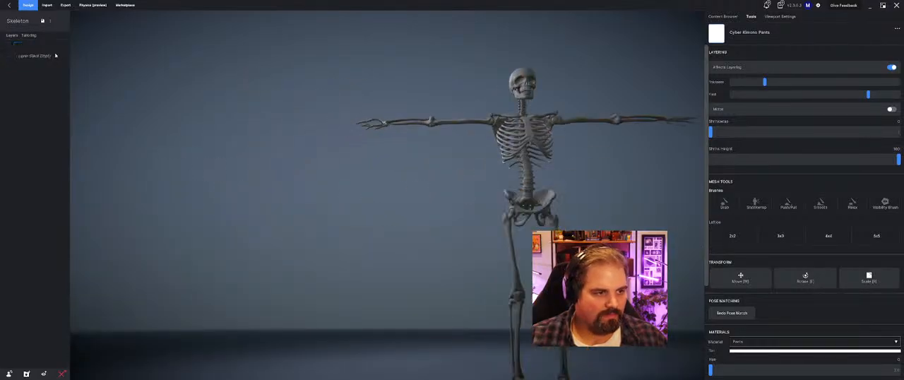
Step: Add the Heretic Pants from the content library to the skeleton
scroll(764, 272, "down", 10)
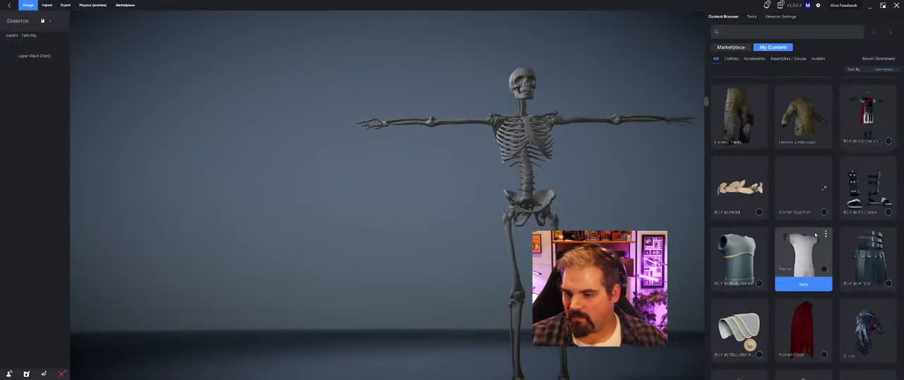
left_click(753, 145)
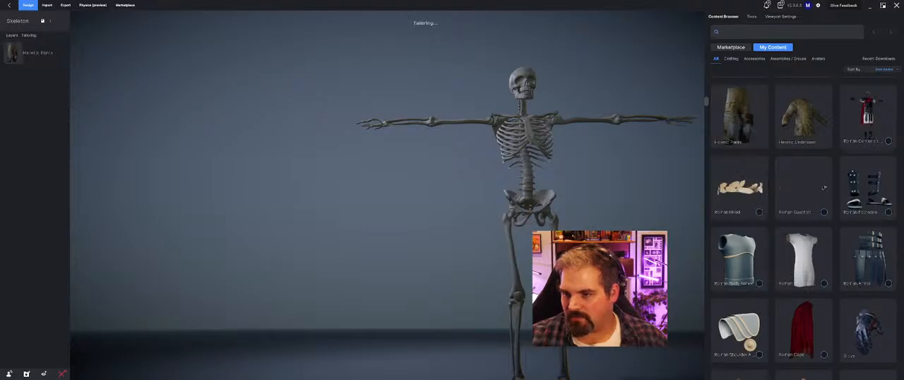
scroll(816, 242, "down", 10)
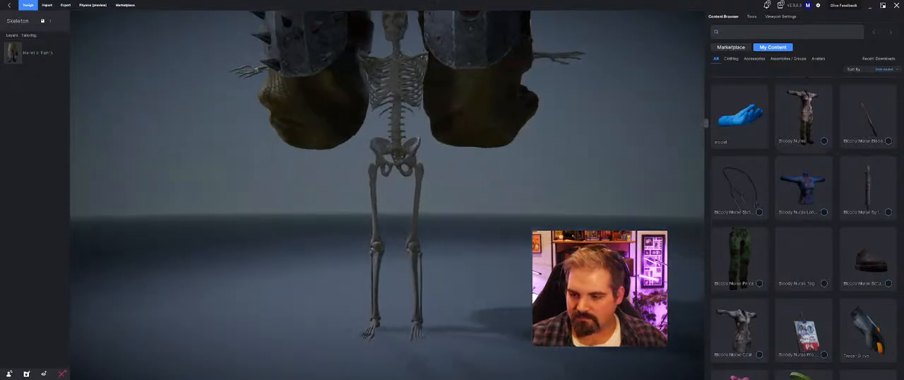
Step: Check the fit of the Heretic Pants from front and back and remove them
scroll(544, 268, "down", 5)
left_click_drag(544, 269, 453, 210)
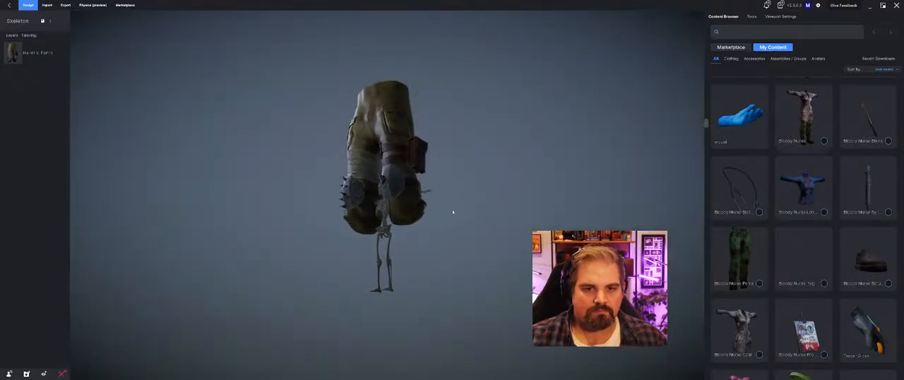
left_click(38, 52)
left_click_drag(232, 111, 567, 204)
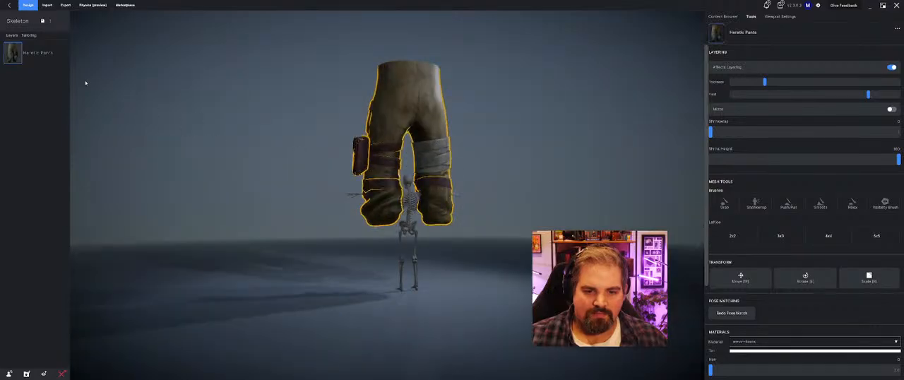
left_click(57, 54)
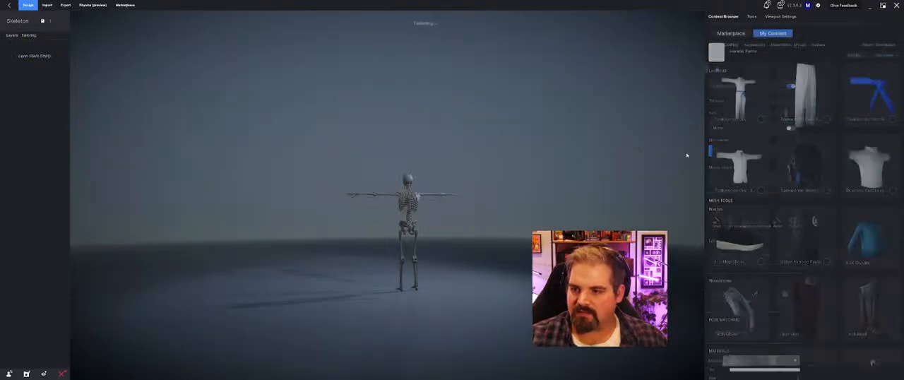
Step: Add the Starlord Jumpsuit to the skeleton and check its fit at the shoulders and legs
scroll(803, 255, "down", 5)
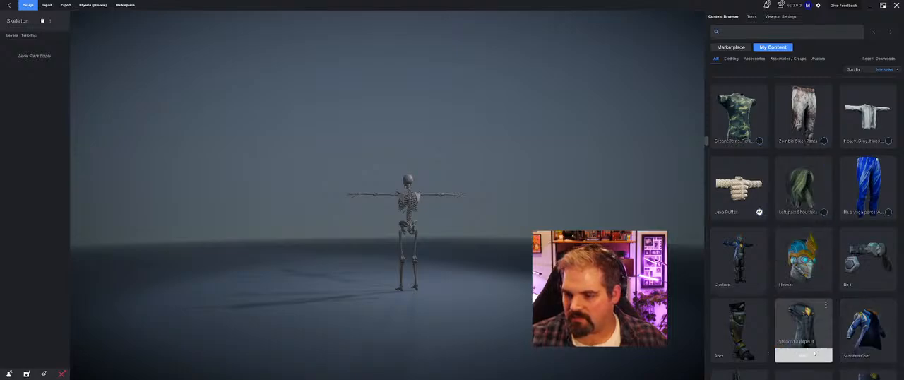
left_click_drag(404, 242, 404, 243)
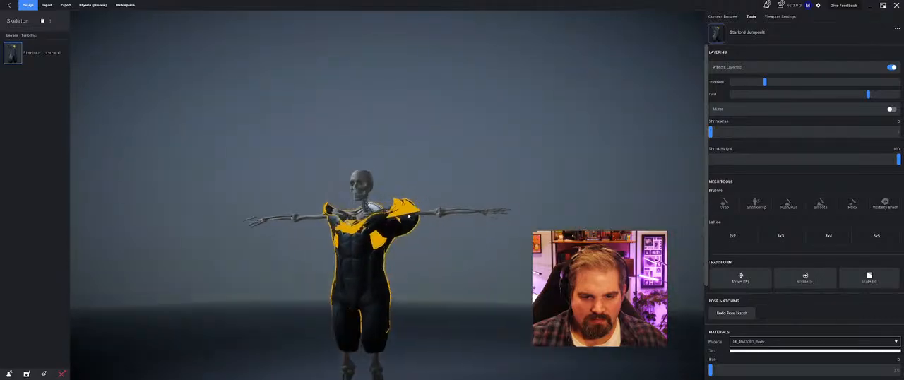
middle_click_drag(408, 216, 422, 242)
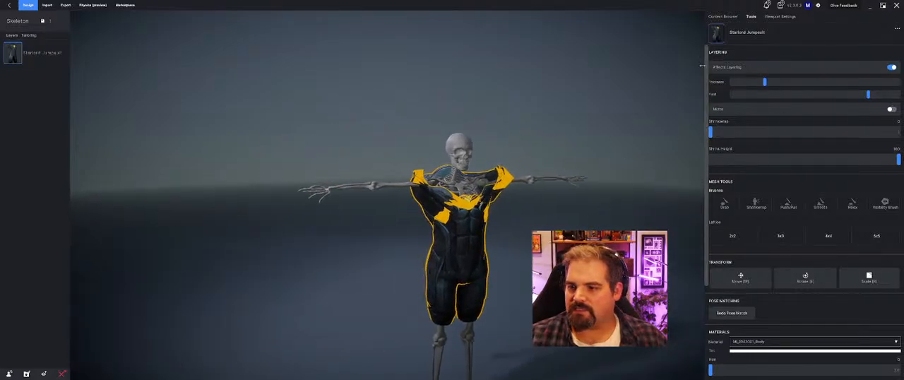
Step: Redo the jumpsuit's pose match with the Knees/Elbows option enabled and confirm it
scroll(748, 208, "down", 3)
left_click(732, 182)
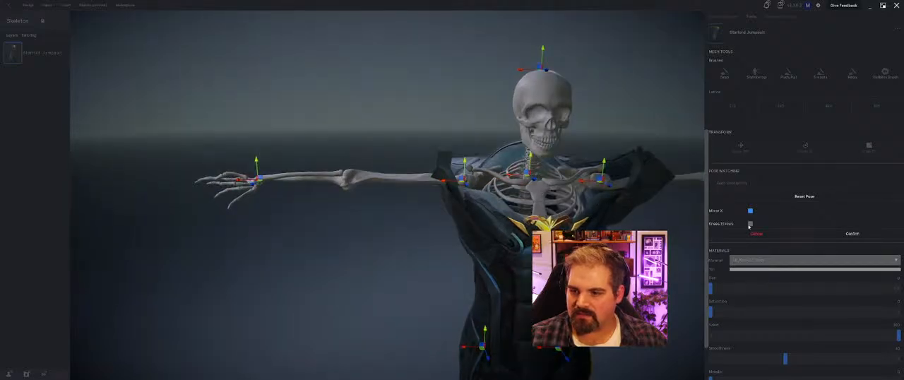
left_click(750, 224)
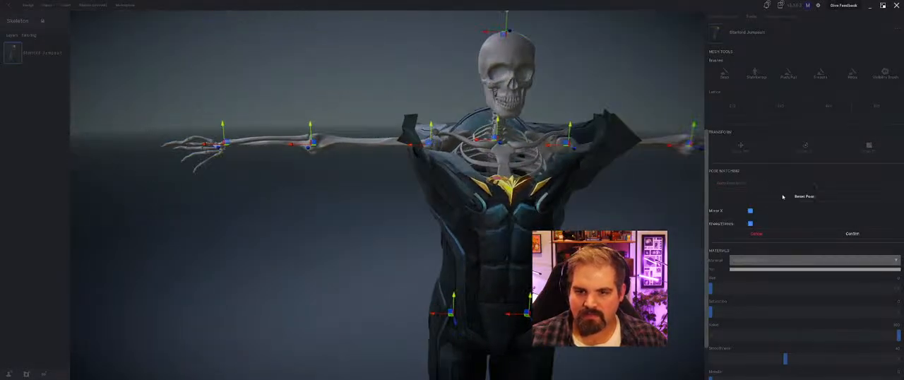
left_click(787, 236)
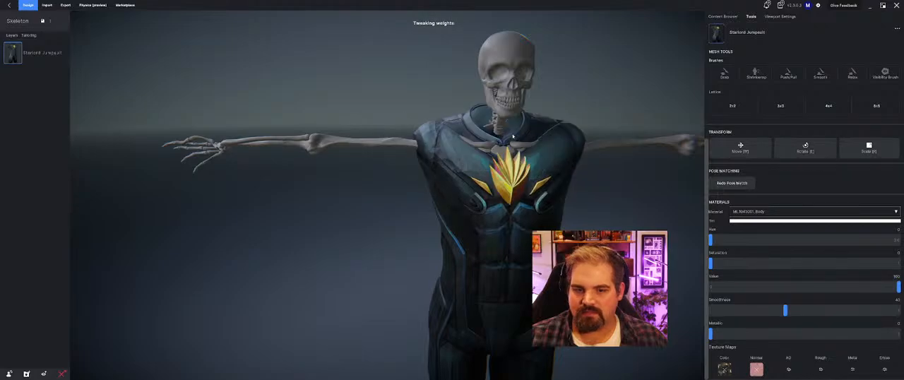
Step: Check the skeleton's skull and upper arm meshes around the Starlord Jumpsuit, and remove the jumpsuit
left_click(522, 60)
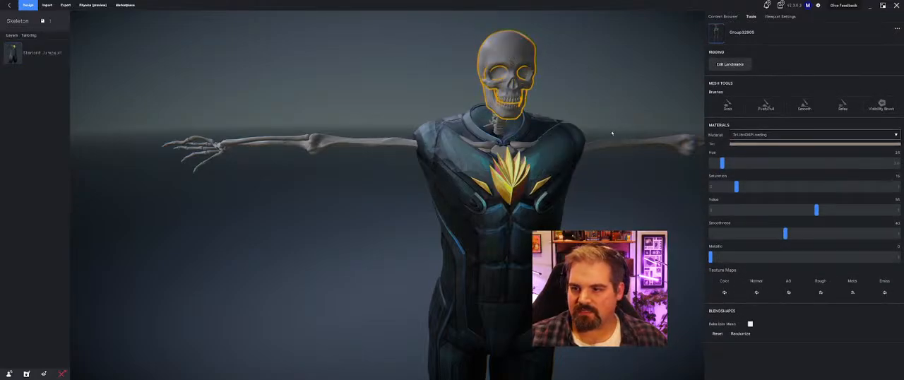
left_click(633, 142)
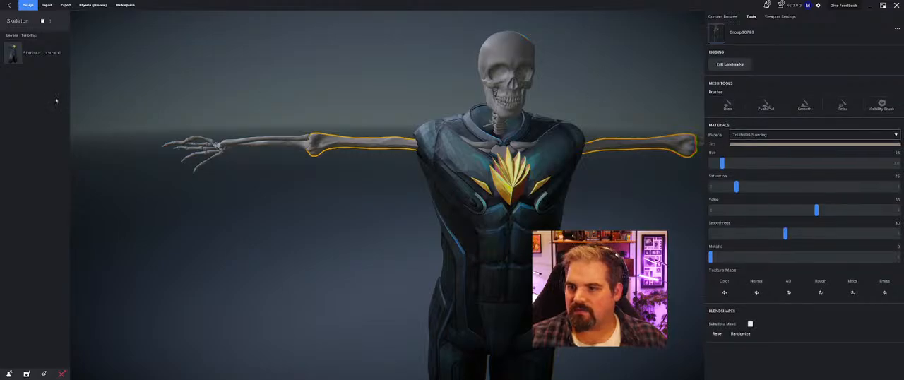
scroll(460, 237, "down", 5)
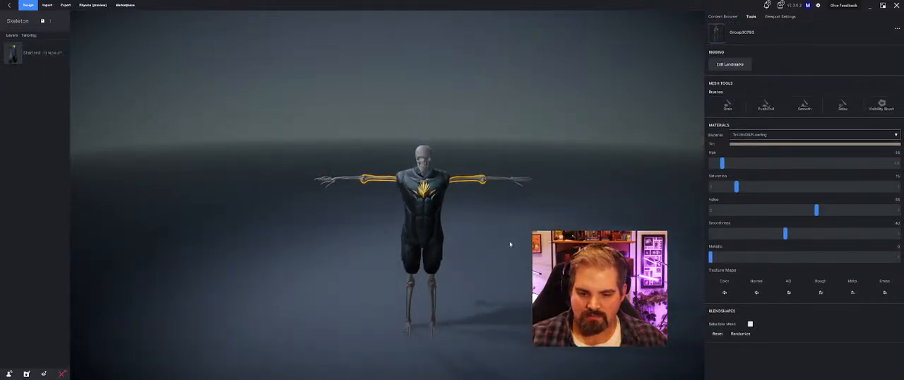
left_click(61, 54)
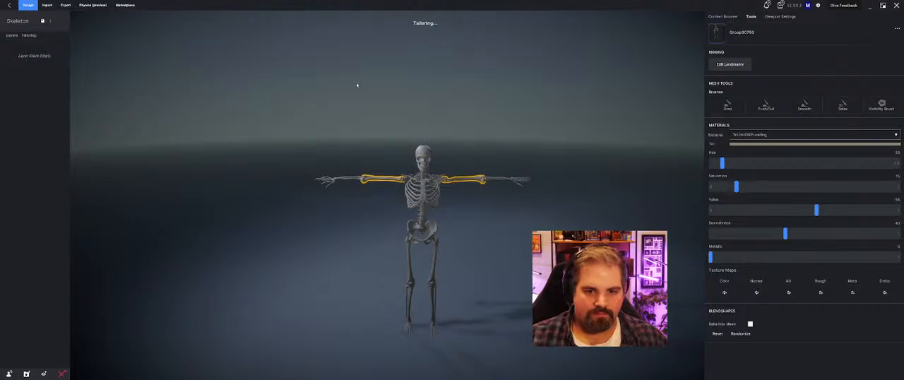
Step: Open the skeleton's landmarks for editing and adjust the nipple and arm landmarks on the rib cage and shoulders
left_click(420, 198)
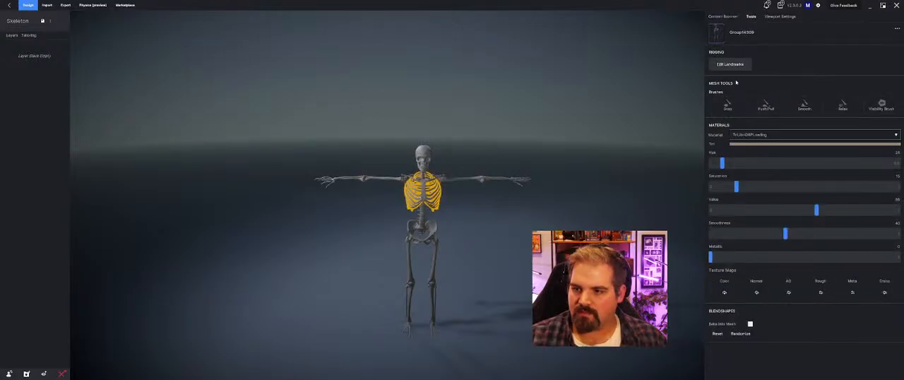
left_click(730, 64)
scroll(395, 192, "up", 3)
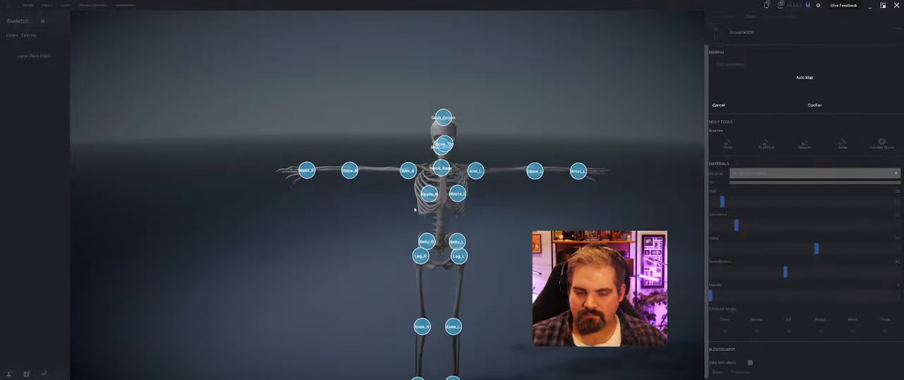
right_click_drag(353, 192, 441, 192)
scroll(441, 192, "down", 5)
middle_click_drag(441, 192, 353, 237)
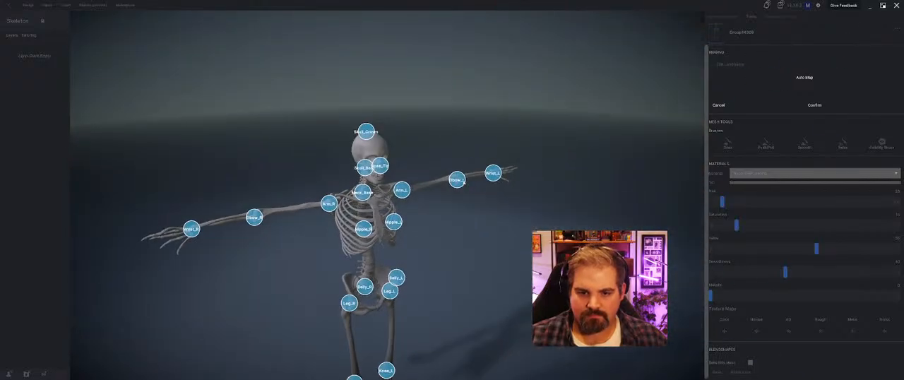
scroll(319, 295, "up", 4)
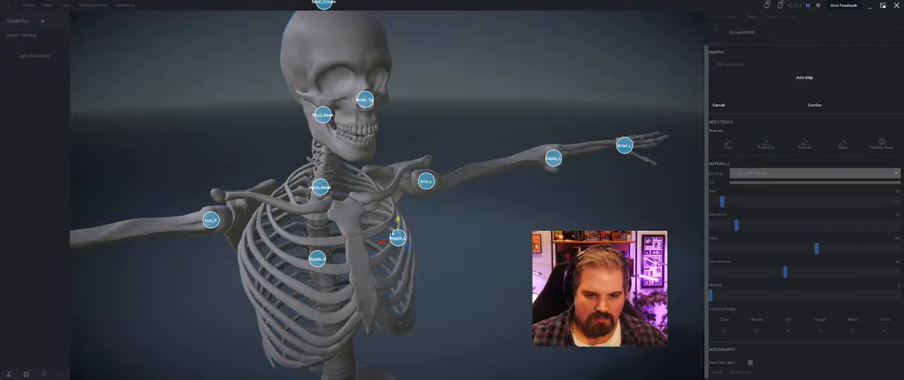
right_click_drag(393, 235, 448, 209)
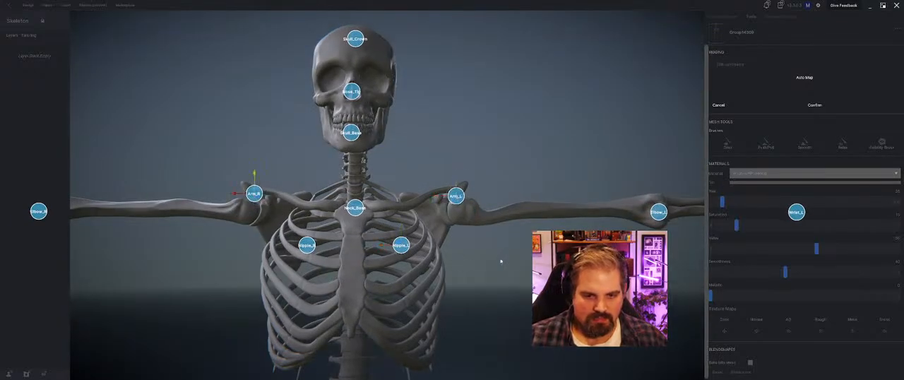
Step: Raise the Neck_Base landmark to the top of the sternum and adjust Skull_Base along the neck vertebrae
right_click_drag(501, 261, 426, 233)
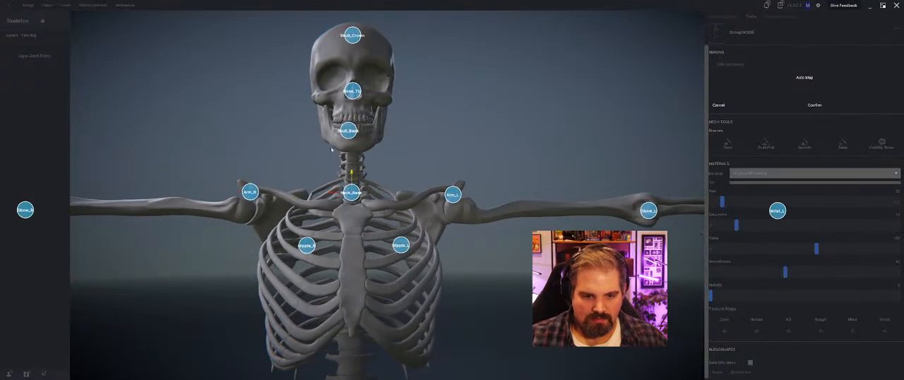
right_click_drag(332, 150, 460, 150)
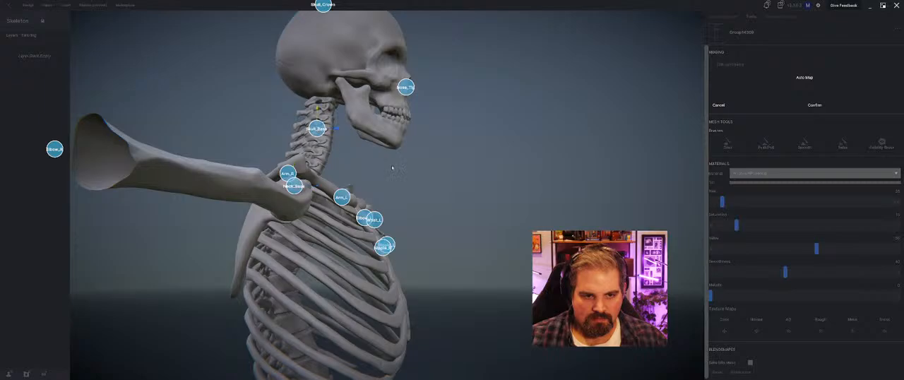
right_click_drag(392, 168, 399, 203)
Step: Align the Knee_R and Knee_L landmarks with the kneecaps and confirm the landmark changes
scroll(334, 175, "down", 5)
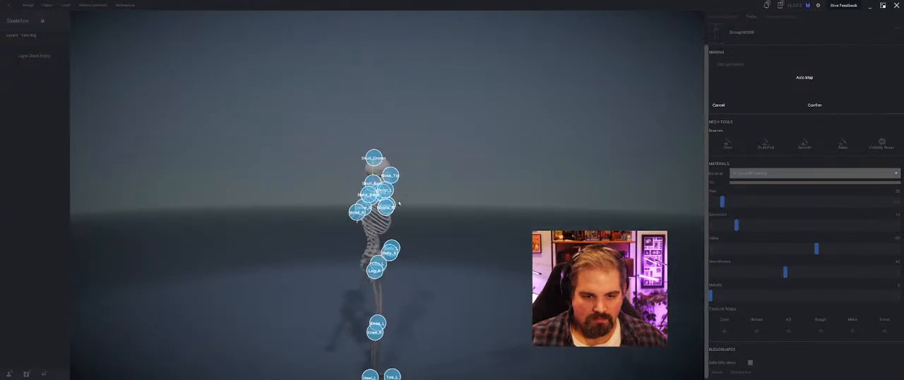
middle_click_drag(399, 204, 421, 186)
right_click_drag(422, 185, 428, 154)
scroll(428, 154, "up", 5)
scroll(422, 143, "down", 2)
scroll(423, 142, "up", 1)
middle_click_drag(428, 141, 431, 146)
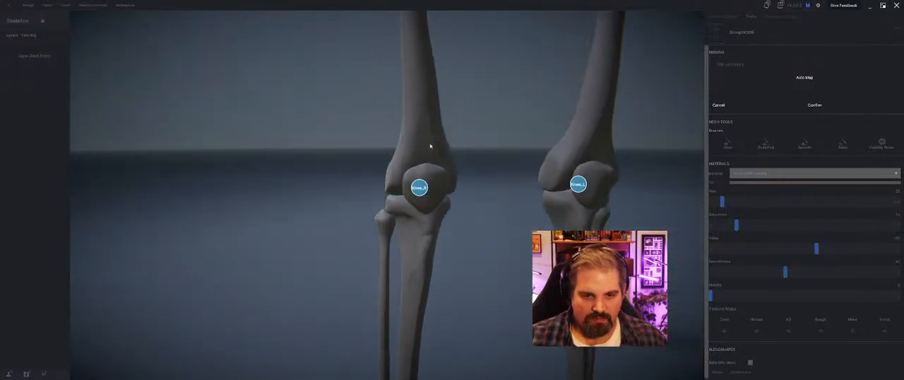
right_click_drag(519, 212, 603, 198)
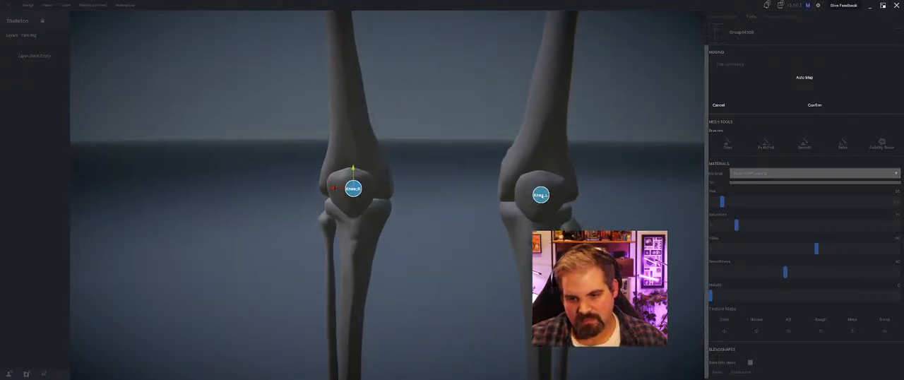
scroll(545, 197, "down", 10)
right_click_drag(468, 208, 495, 212)
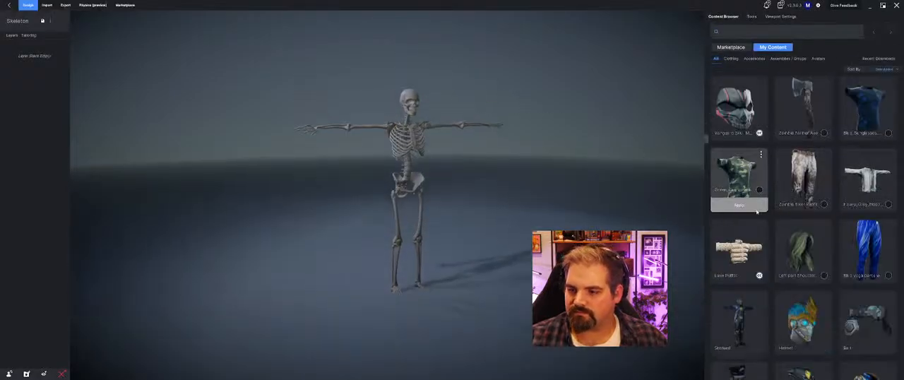
Step: Try the green camo T-shirt on the skeleton and remove it after checking the fit
right_click_drag(548, 208, 494, 191)
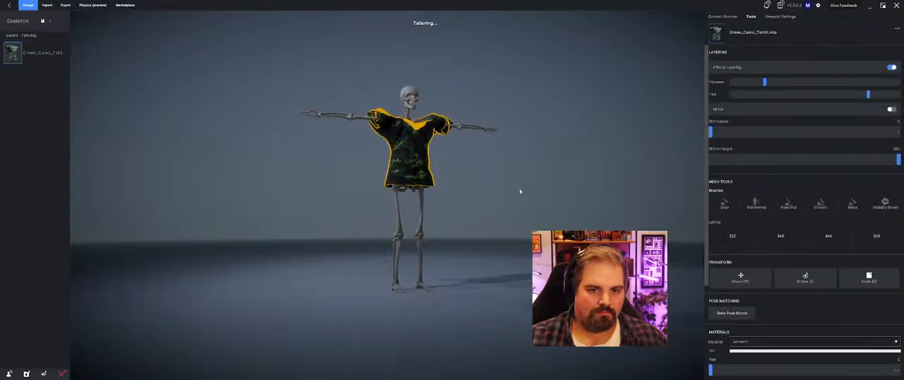
middle_click_drag(520, 192, 459, 191)
scroll(459, 191, "up", 5)
scroll(459, 191, "down", 2)
middle_click_drag(497, 143, 411, 196)
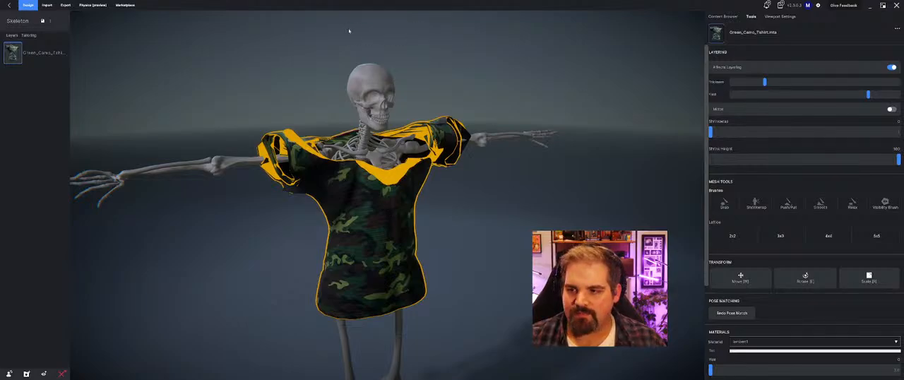
left_click(57, 53)
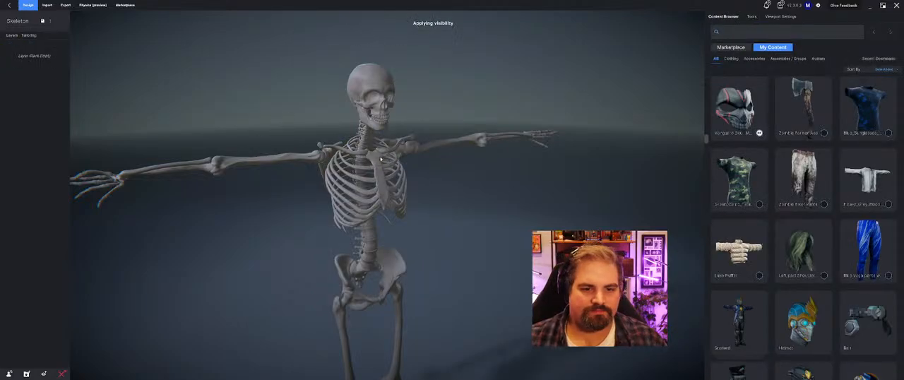
Step: Reopen the skeleton's landmarks for editing and move Nipple_L outward beyond the side of the rib cage
middle_click_drag(325, 162, 329, 145)
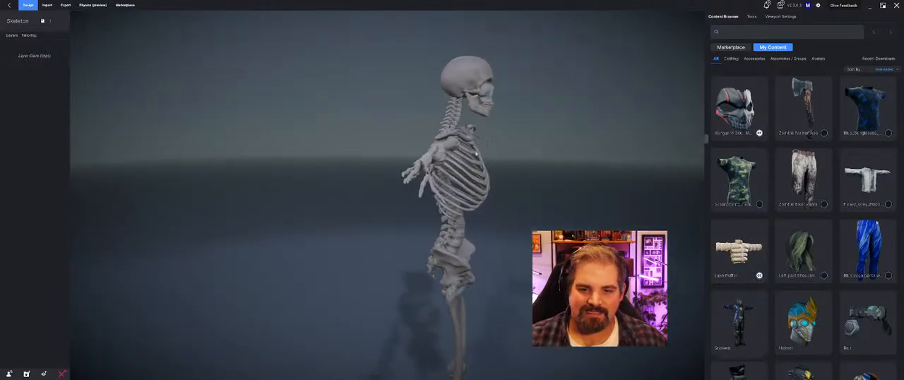
middle_click_drag(435, 152, 348, 185)
scroll(311, 167, "down", 4)
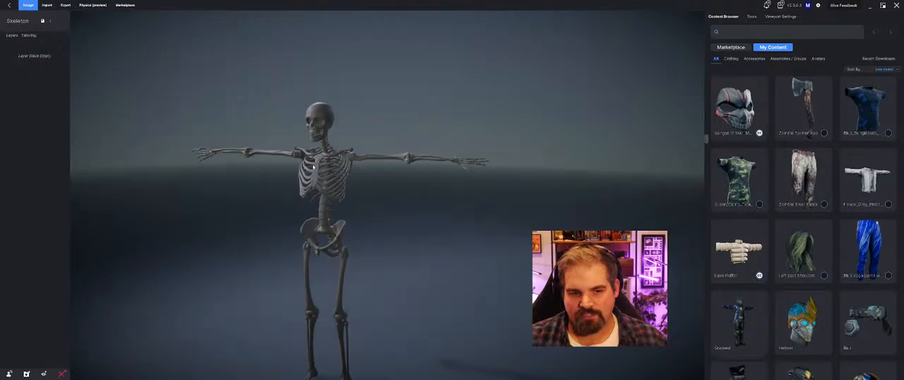
middle_click_drag(312, 166, 481, 206)
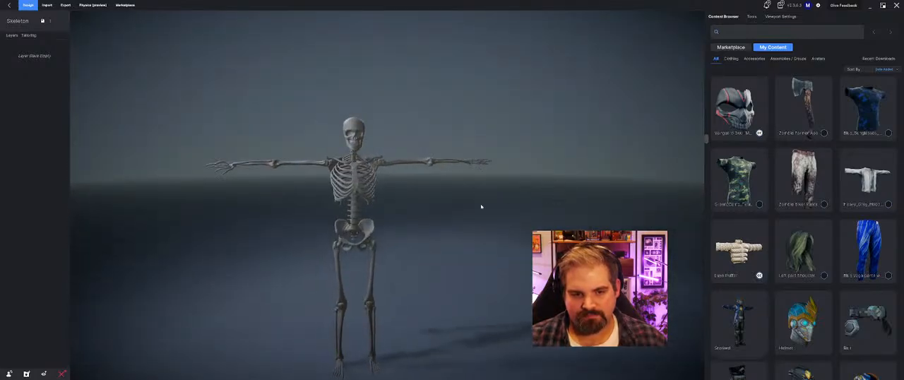
left_click(359, 173)
middle_click_drag(360, 173, 459, 191)
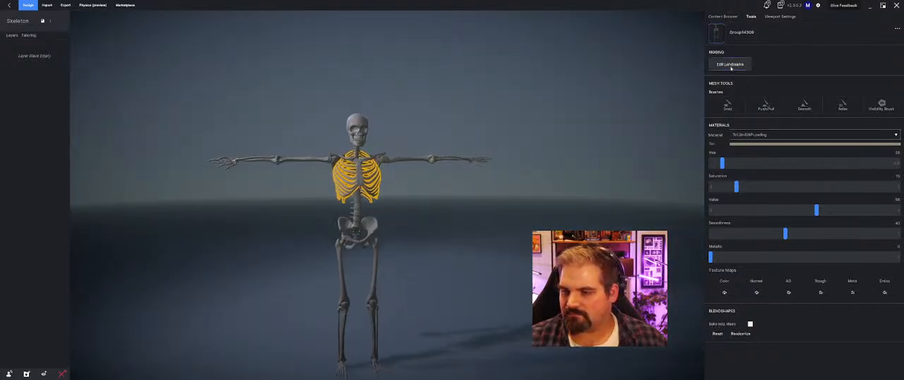
middle_click_drag(487, 145, 558, 180)
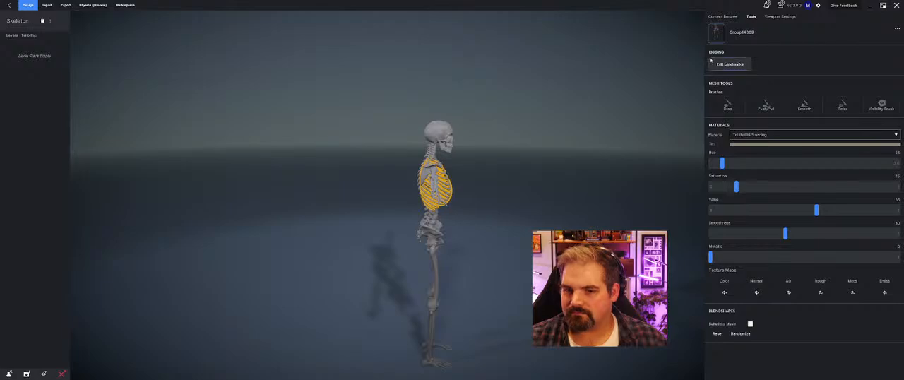
left_click(728, 63)
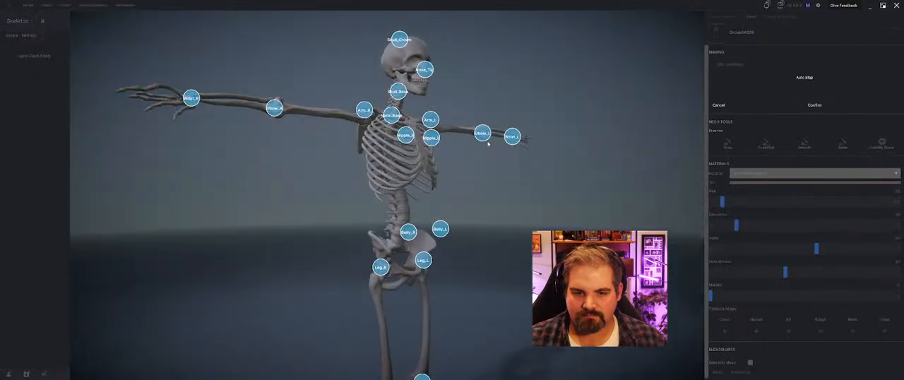
middle_click_drag(488, 143, 434, 237)
scroll(434, 236, "up", 3)
scroll(434, 236, "down", 4)
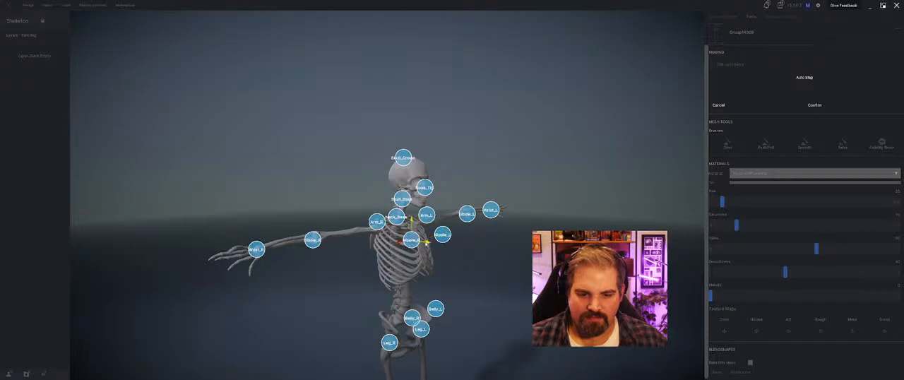
middle_click_drag(442, 244, 427, 226)
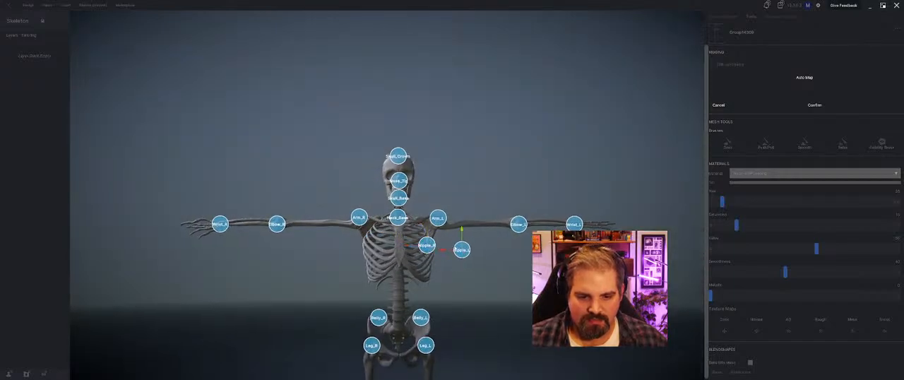
Step: Move the Nipple_R landmark outward and in front of the rib cage, and confirm the landmark changes
middle_click_drag(347, 253, 416, 273)
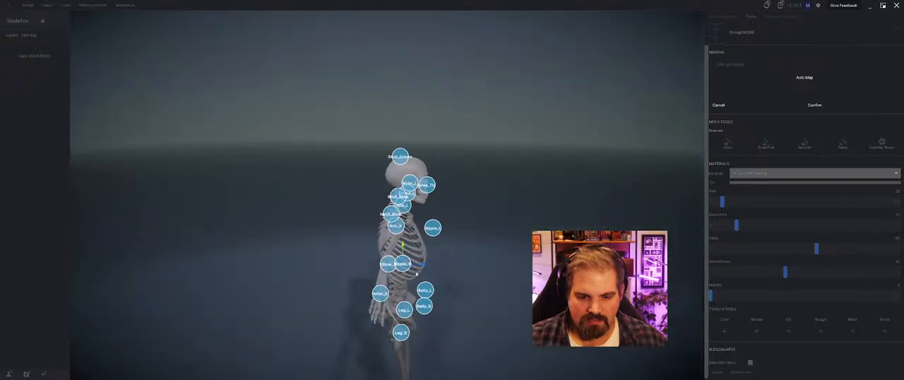
left_click_drag(423, 267, 456, 275)
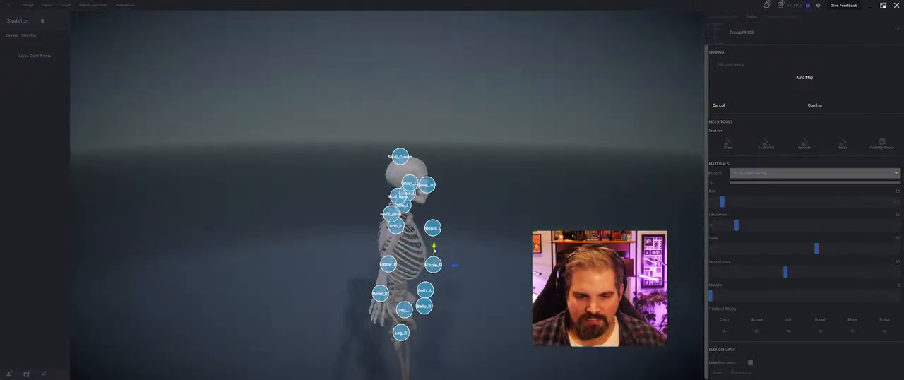
middle_click_drag(434, 249, 460, 236)
left_click(467, 249)
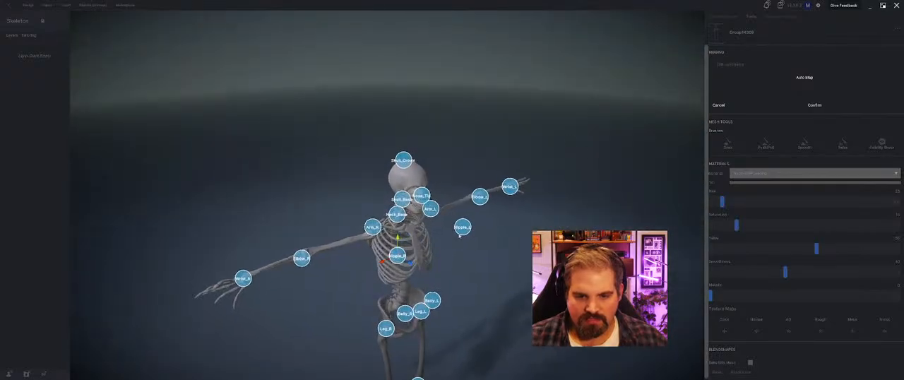
left_click(815, 105)
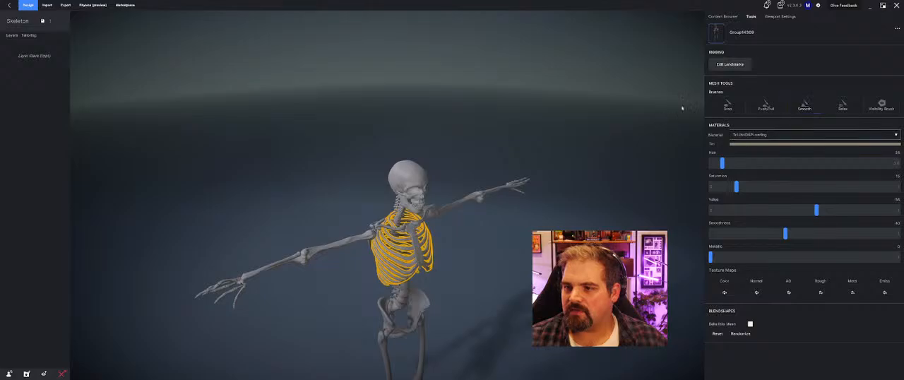
Step: Apply the green camo T-shirt from the content library to the skeleton and inspect the chest and shoulder fit
left_click(724, 16)
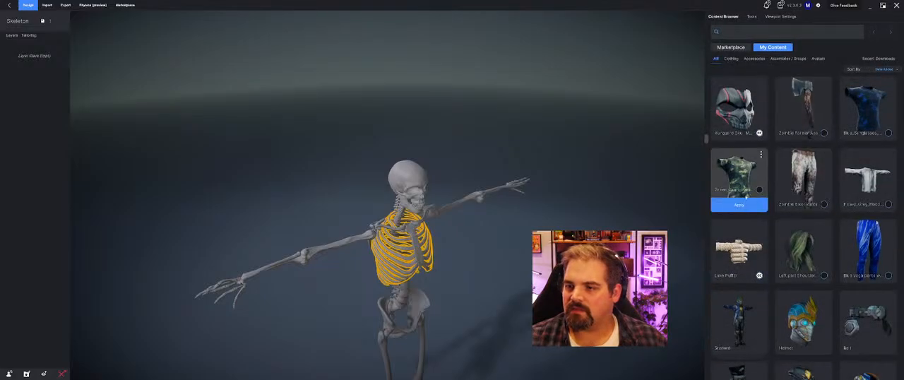
middle_click_drag(464, 230, 304, 224)
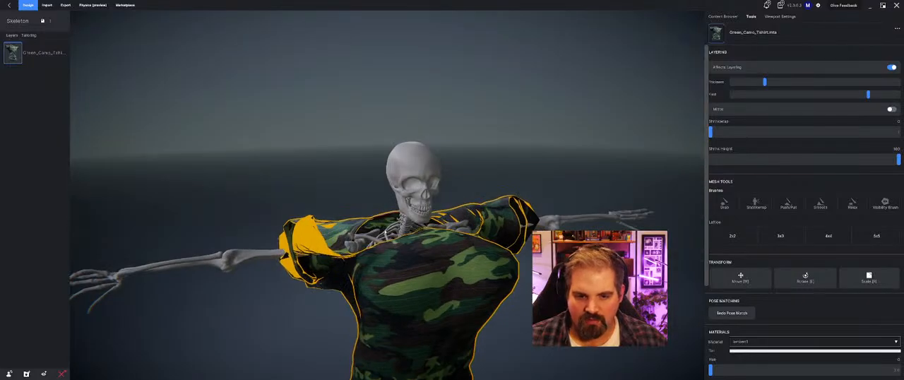
Step: Move the skeleton's Arm_R and Arm_L landmarks inward, raise Skull_Base and Neck_Base along the neck, and confirm the changes
left_click(524, 214)
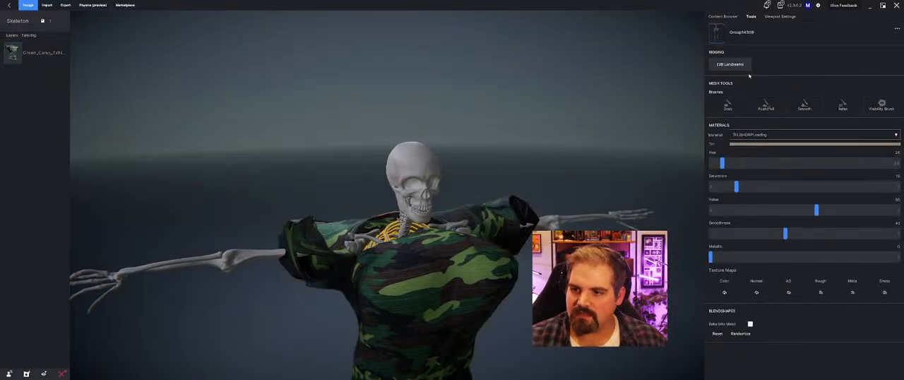
left_click_drag(354, 238, 378, 228)
middle_click_drag(413, 235, 392, 222)
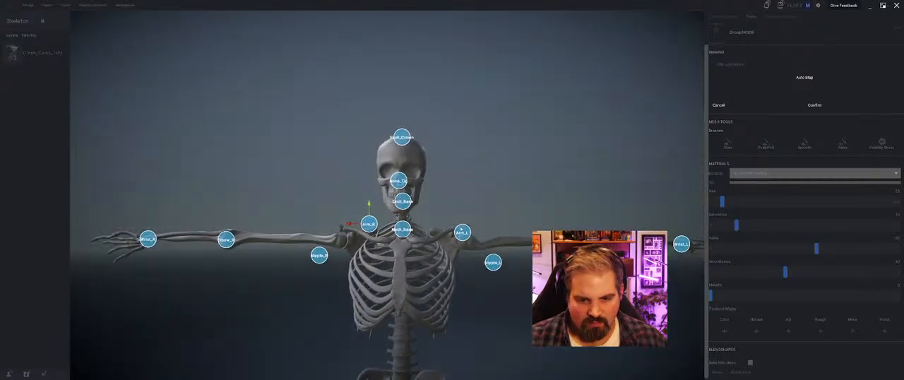
left_click_drag(462, 233, 431, 225)
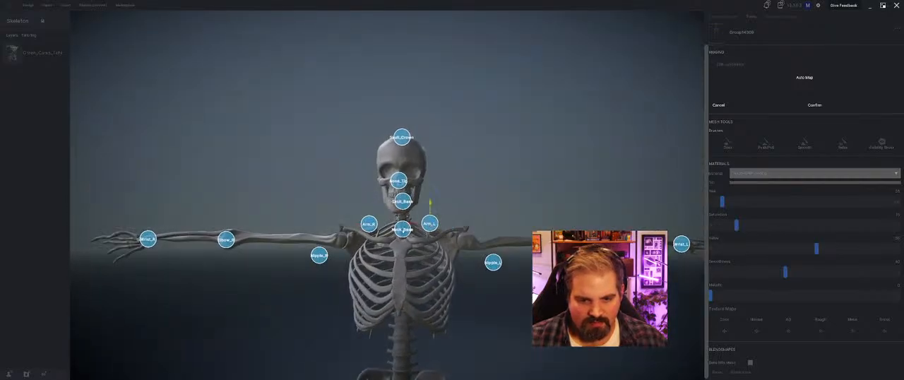
middle_click_drag(430, 224, 467, 232)
left_click_drag(394, 228, 403, 184)
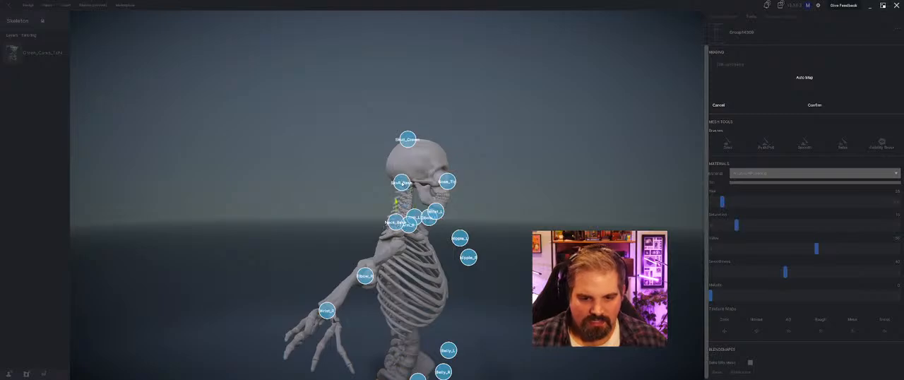
middle_click_drag(400, 204, 365, 202)
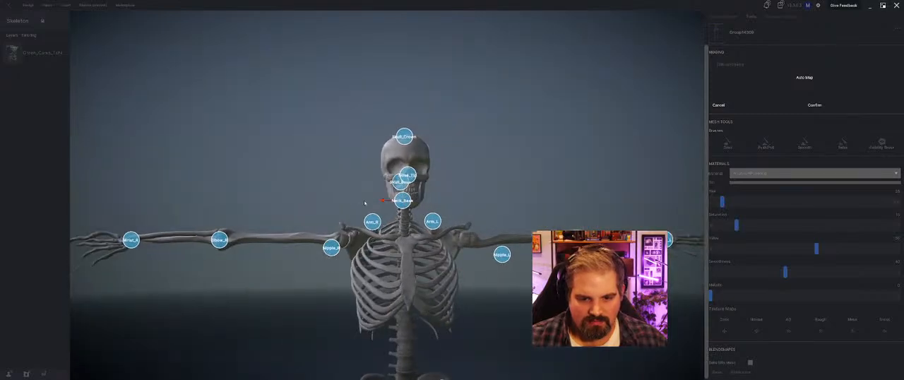
left_click(847, 106)
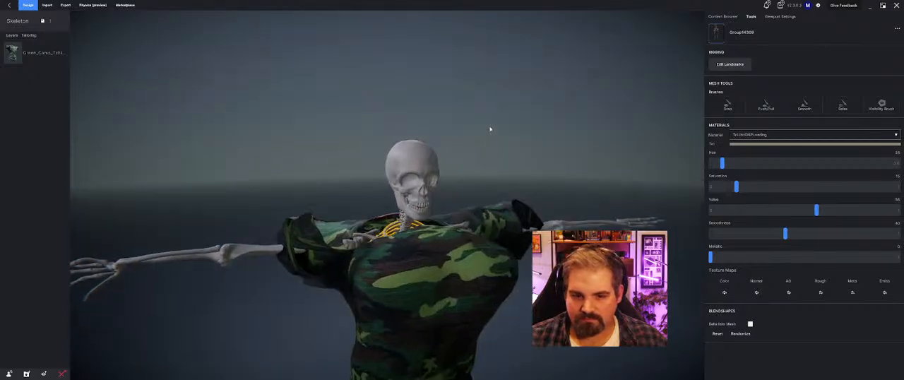
Step: Reopen the landmarks, move Belly_L and both nipple landmarks back toward the body, and confirm the changes
left_click(729, 65)
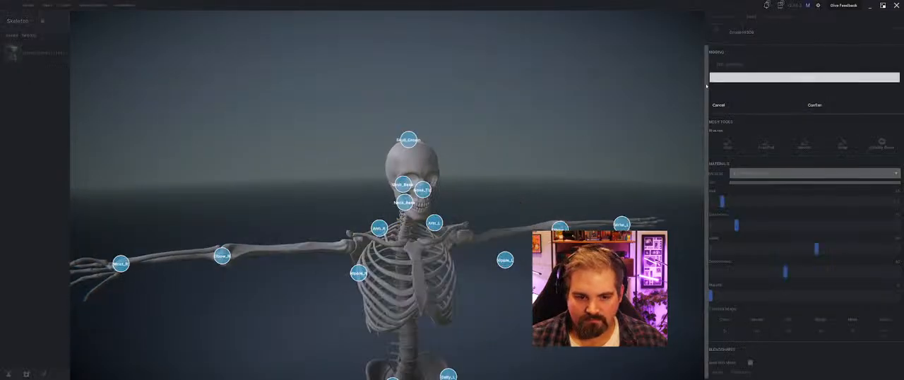
left_click_drag(536, 268, 472, 311)
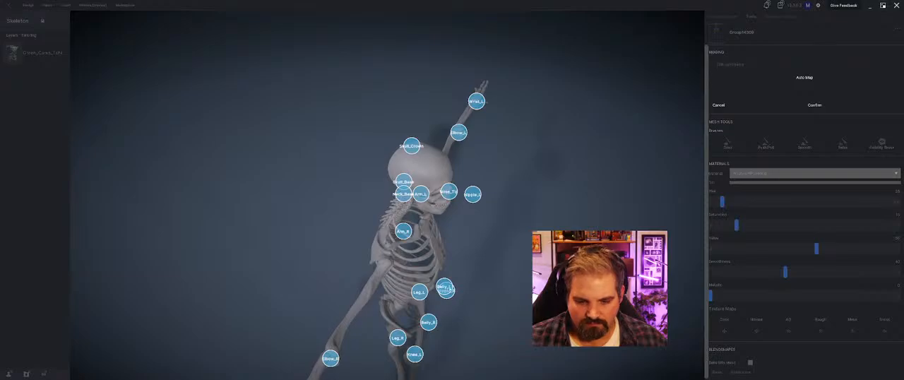
left_click_drag(446, 287, 467, 271)
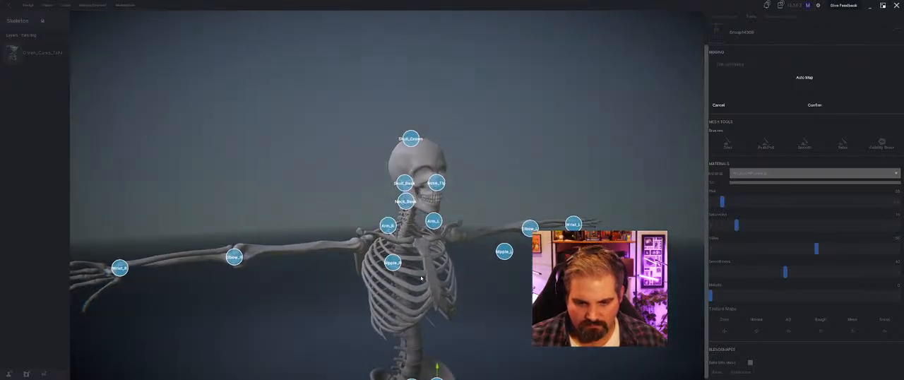
scroll(429, 299, "down", 5)
left_click_drag(428, 299, 452, 298)
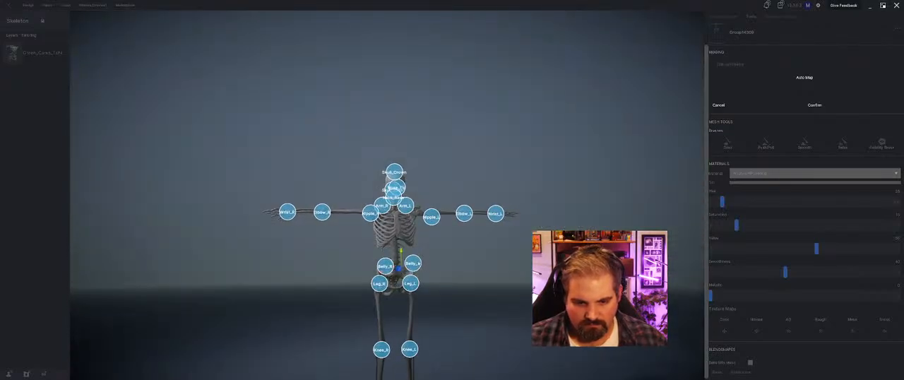
left_click_drag(409, 257, 437, 247)
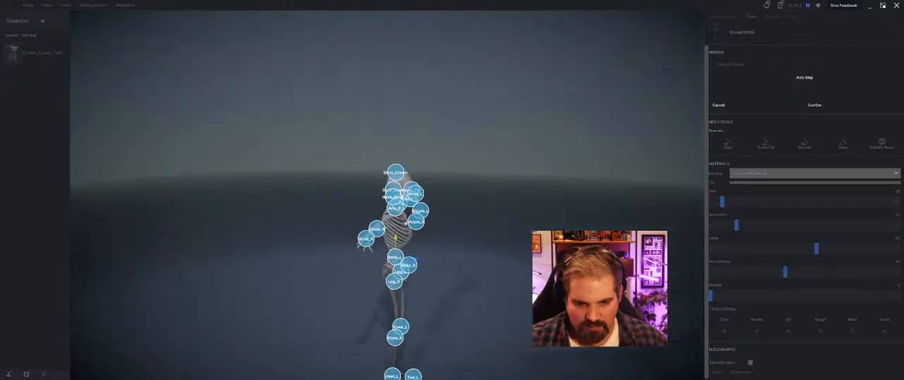
left_click_drag(405, 222, 399, 223)
mouse_move(399, 222)
left_mouse_down()
mouse_move(370, 233)
mouse_move(424, 231)
mouse_move(401, 223)
left_mouse_up()
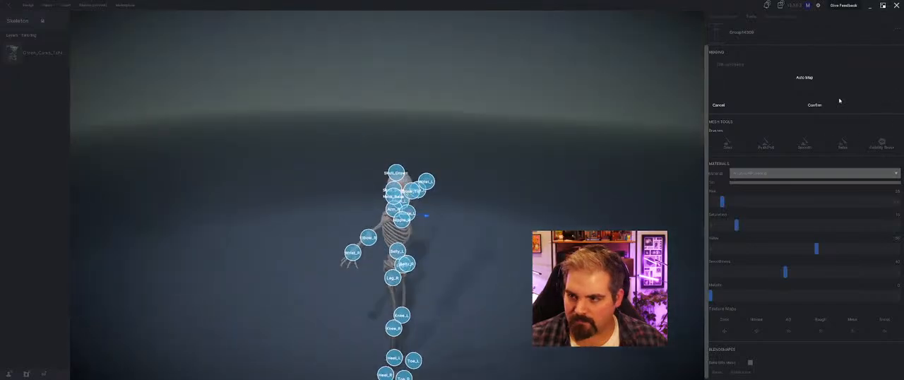
left_click(815, 105)
Step: Check the green camo T-shirt from the front and remove it from the skeleton's layers
middle_click_drag(625, 149, 372, 177)
scroll(372, 177, "up", 6)
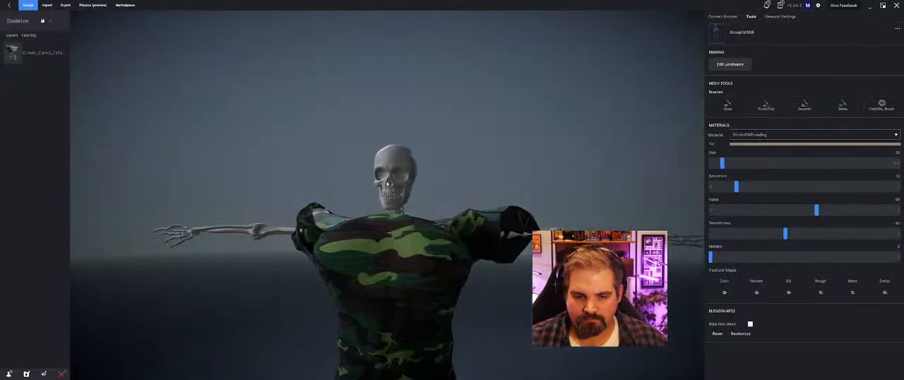
left_click(471, 177)
left_click(38, 55)
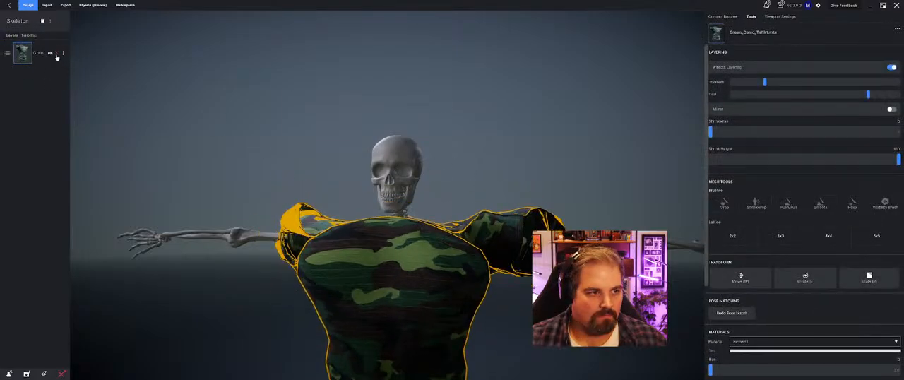
left_click(57, 54)
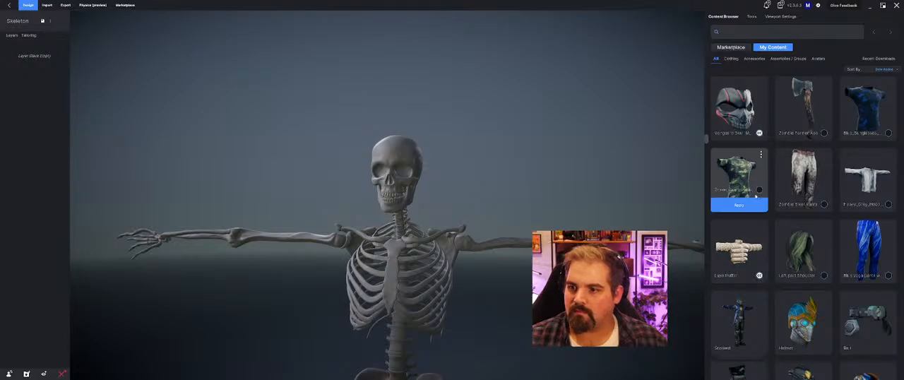
Step: Try the green camo T-shirt and Zombie Biker Pants on the skeleton and remove both garments after checking the fit
left_click(750, 206)
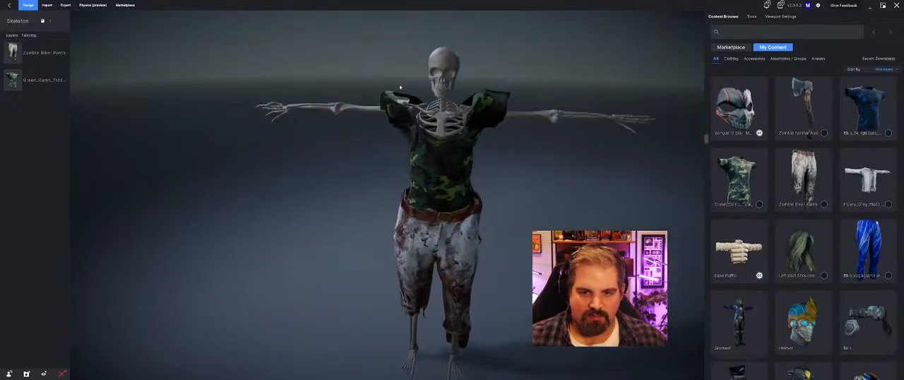
left_click(416, 173)
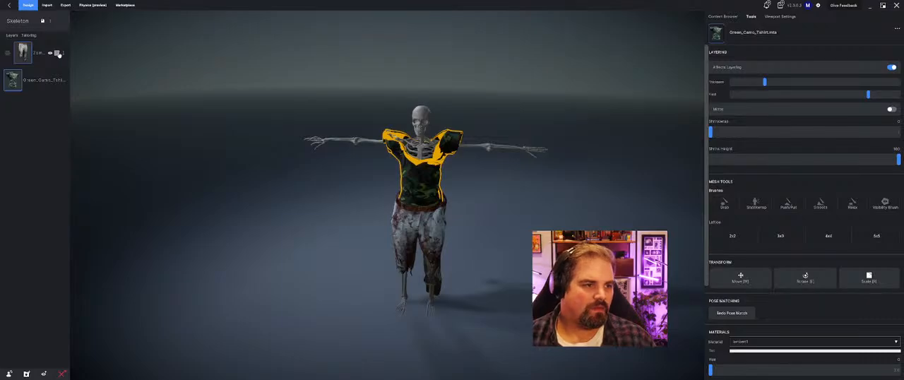
left_click(58, 55)
left_click(58, 54)
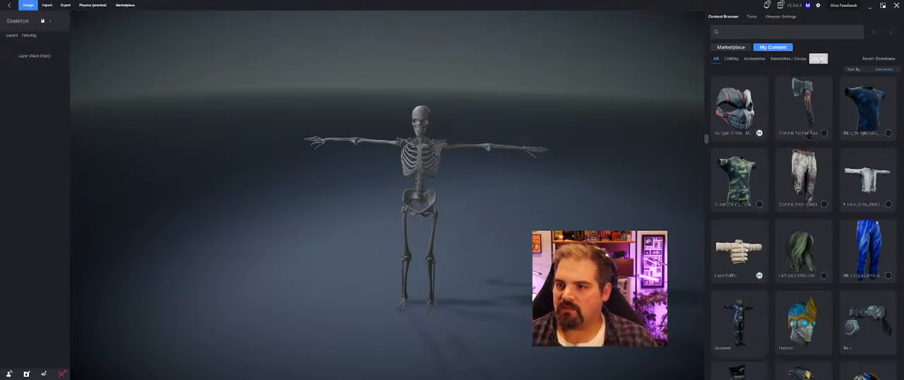
Step: Delete the existing skeleton avatar from the avatars in the personal content library
left_click(817, 58)
scroll(820, 290, "down", 2)
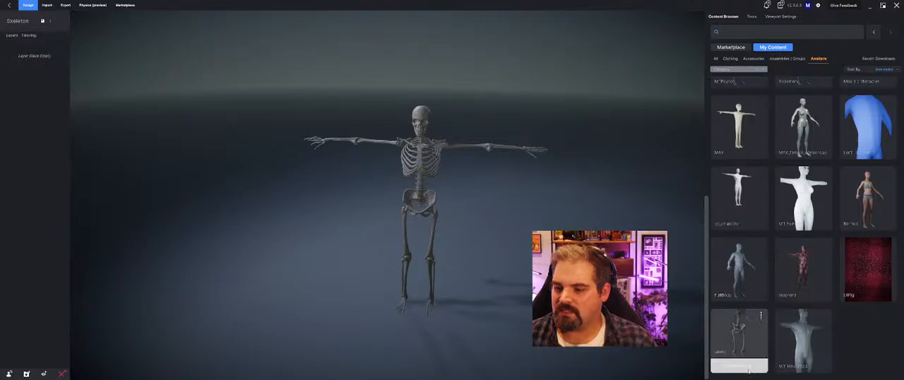
right_click(767, 243)
left_click(780, 306)
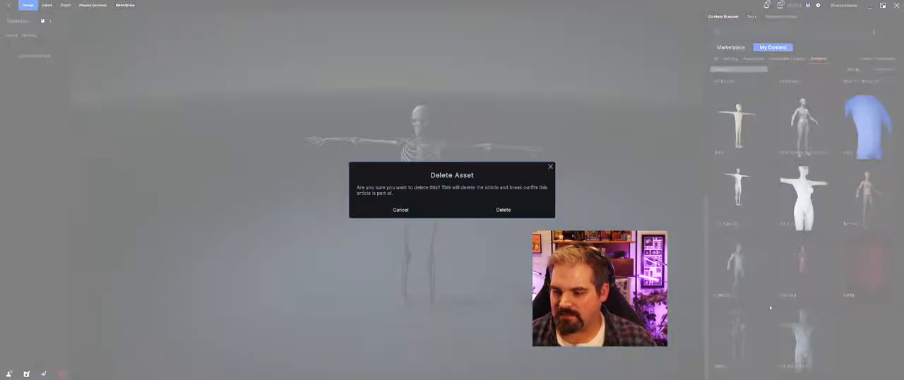
left_click(512, 208)
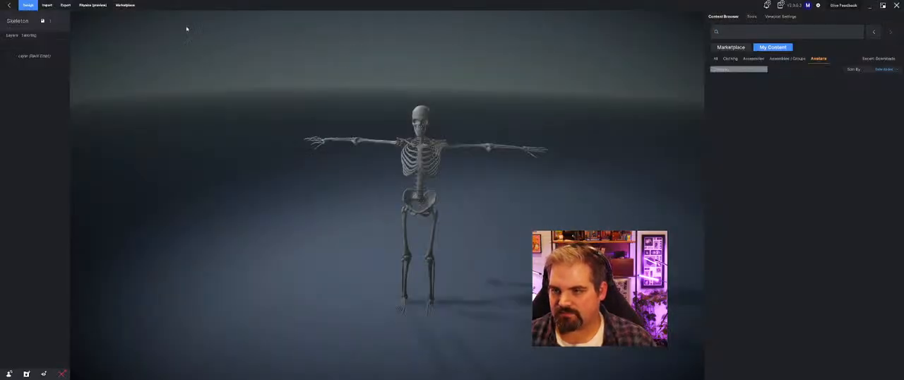
Step: Close the skeleton project without saving its changes and delete it from the recent projects
left_click(10, 5)
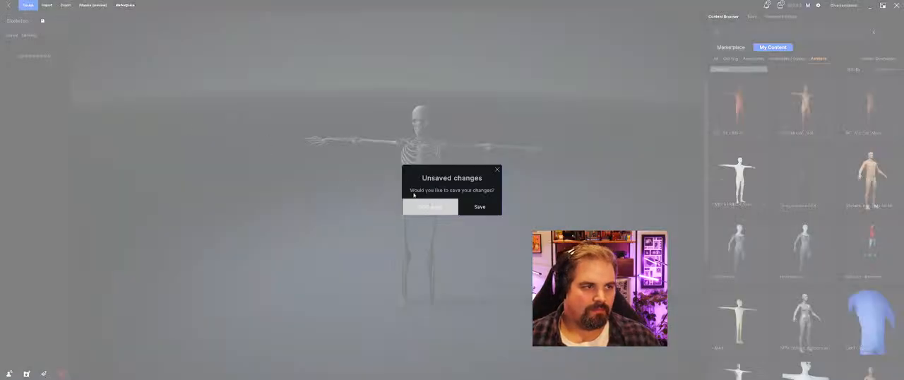
left_click(438, 207)
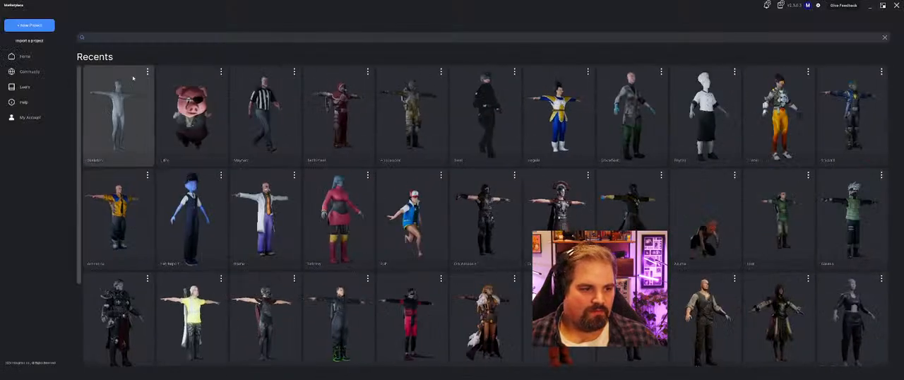
left_click(148, 72)
left_click(161, 106)
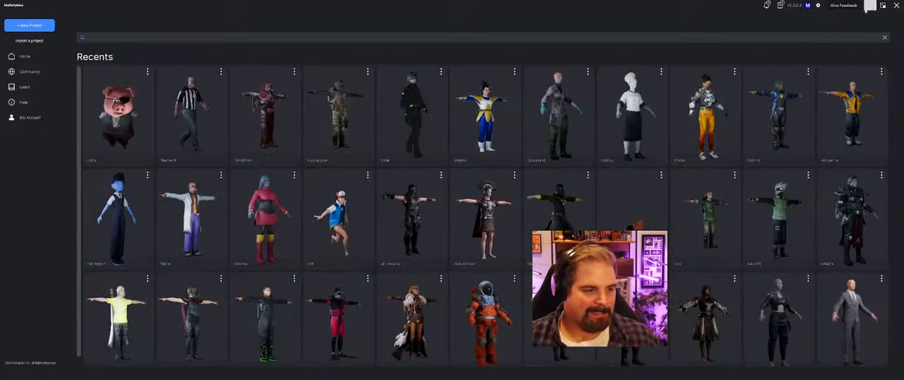
Step: Switch to Mixamo in the browser and upload the Bender FBX model from its source folder on the desktop as a new character
left_click(869, 6)
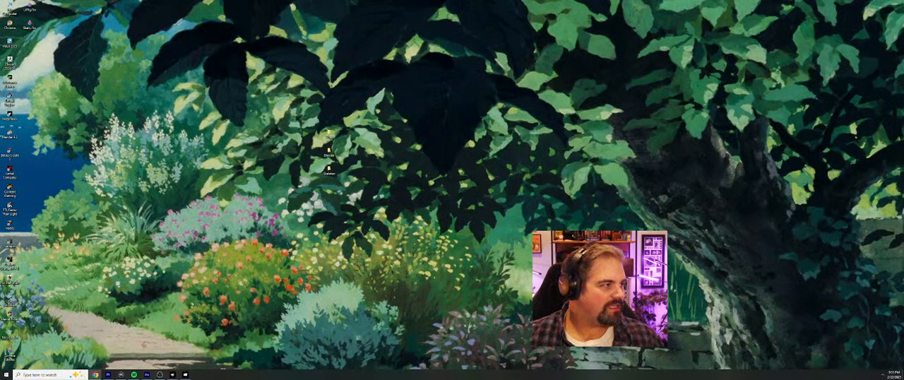
left_click_drag(426, 375, 425, 2)
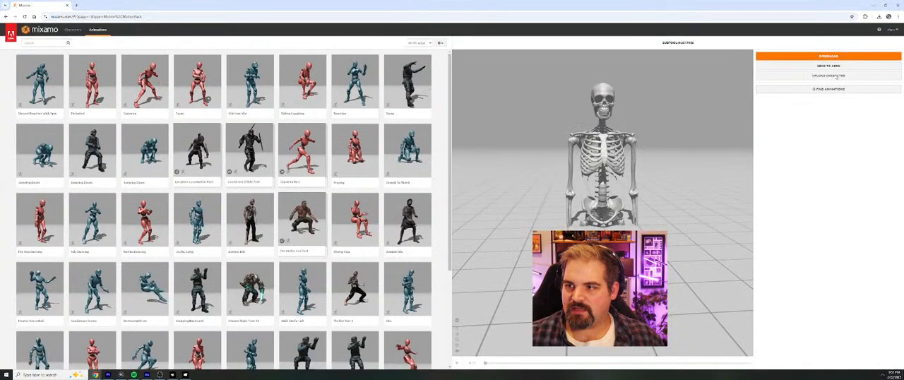
left_click(829, 75)
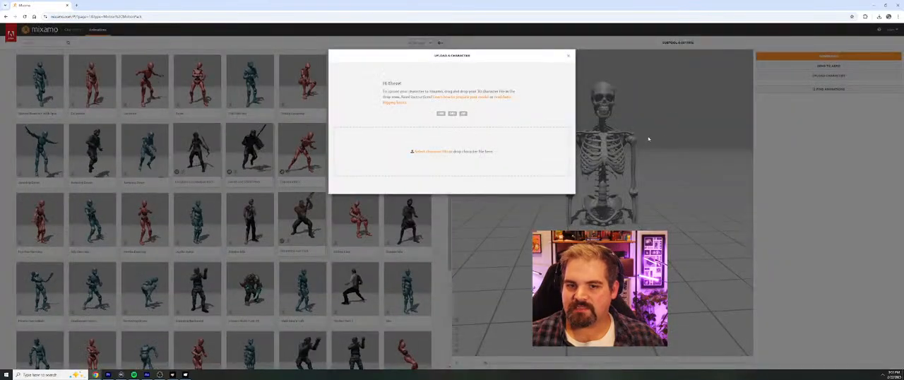
left_click(431, 151)
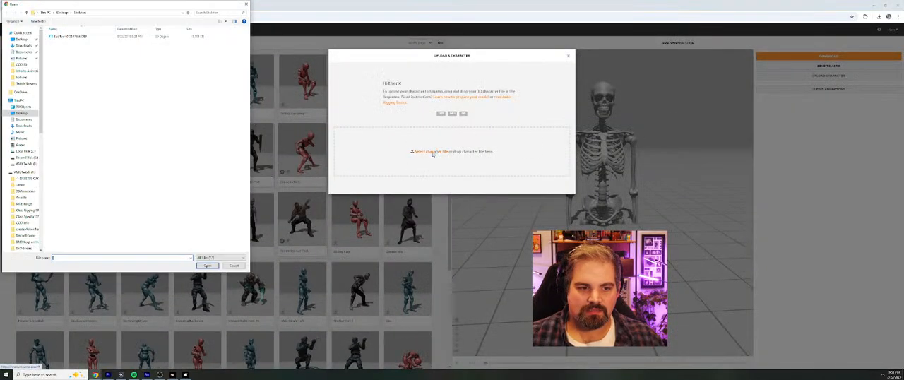
left_click(63, 13)
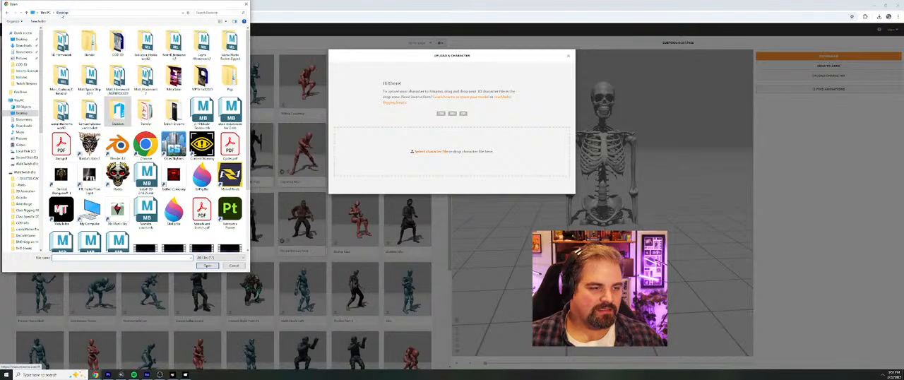
double_click(89, 42)
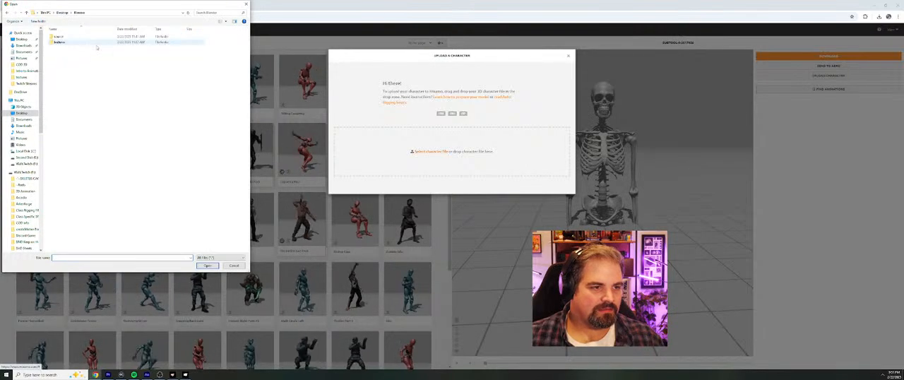
double_click(59, 36)
left_click(68, 36)
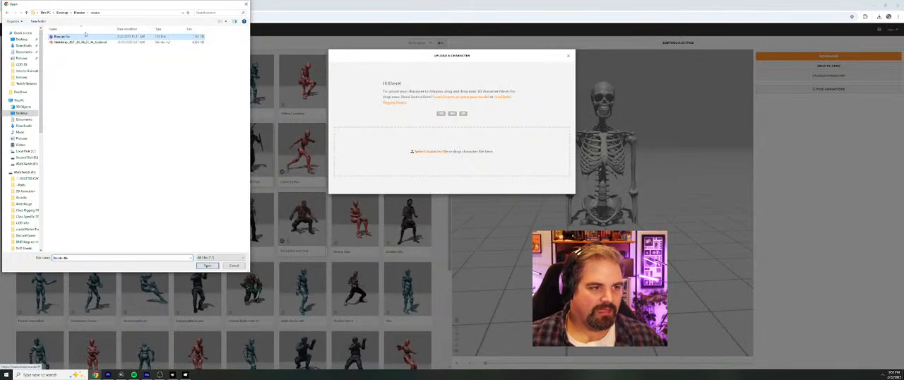
key("Return")
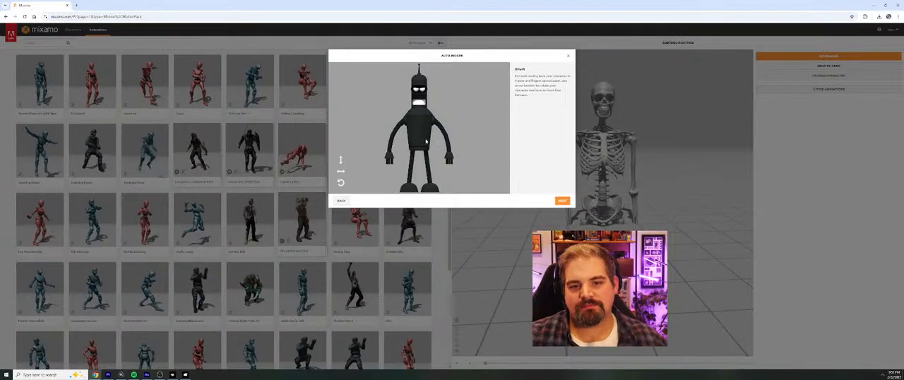
Step: Accept the robot's orientation, place its chin, wrist, elbow, knee and groin markers with symmetry on, and start the auto-rigging
left_click(562, 202)
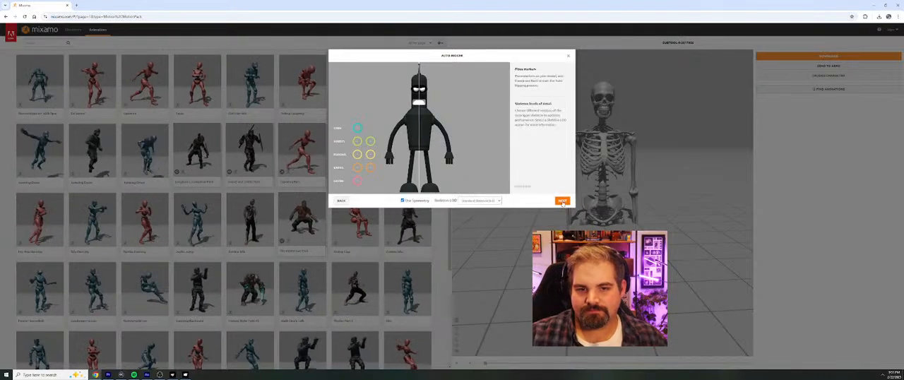
left_click_drag(358, 128, 419, 105)
left_click_drag(370, 142, 448, 154)
left_click_drag(371, 154, 391, 137)
left_click_drag(372, 168, 427, 173)
mouse_move(360, 181)
left_mouse_down()
mouse_move(416, 149)
mouse_move(428, 169)
left_mouse_up()
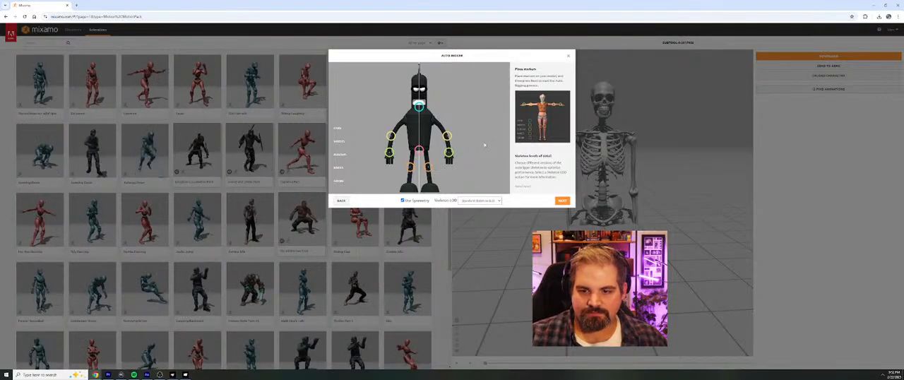
left_click_drag(449, 152, 447, 136)
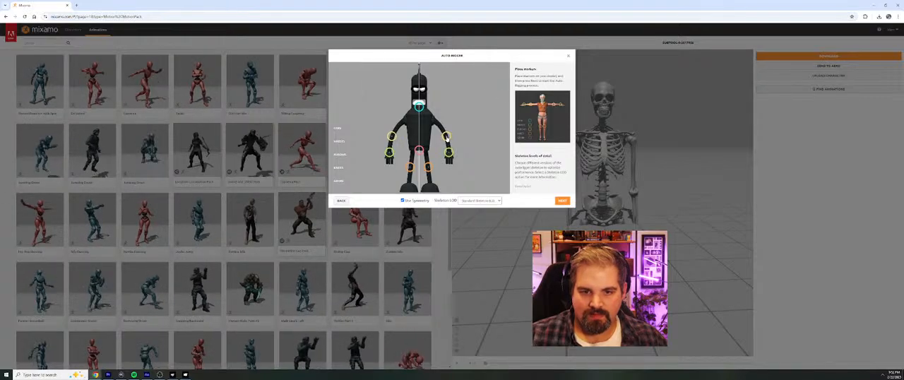
left_click(563, 201)
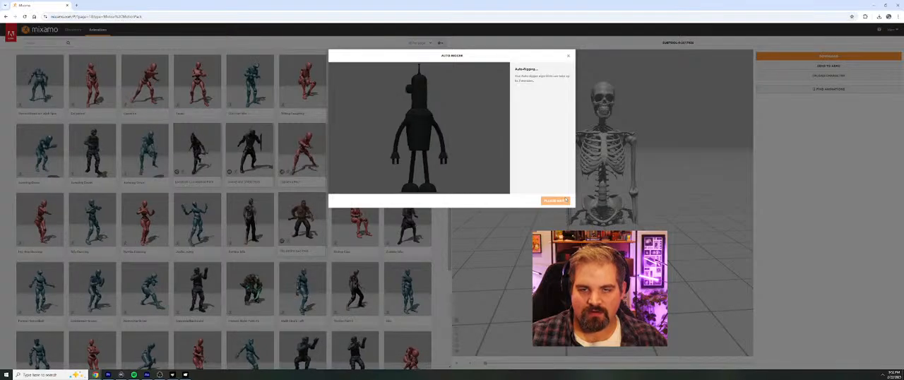
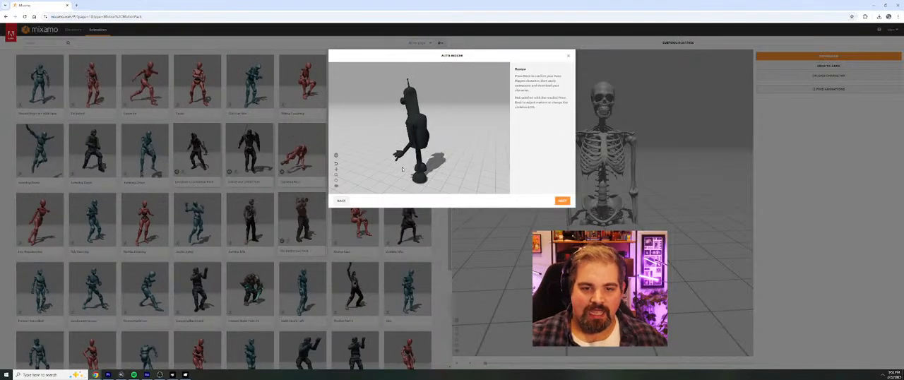
Step: Accept the auto-rigged robot as the new character and download its FBX to the desktop as Bender
left_click(562, 201)
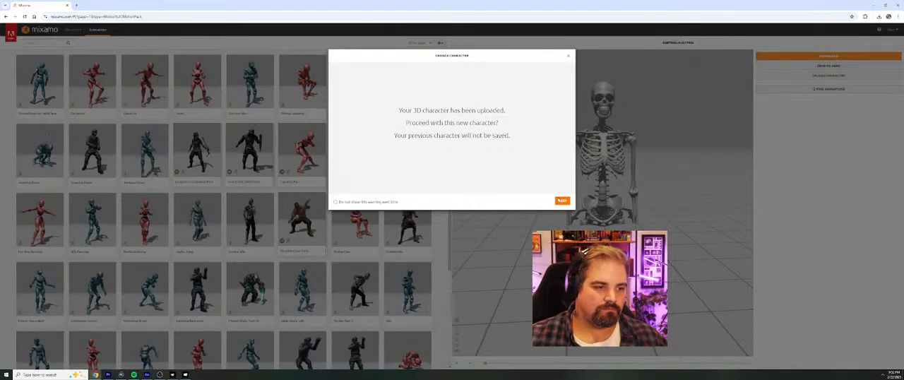
left_click(561, 201)
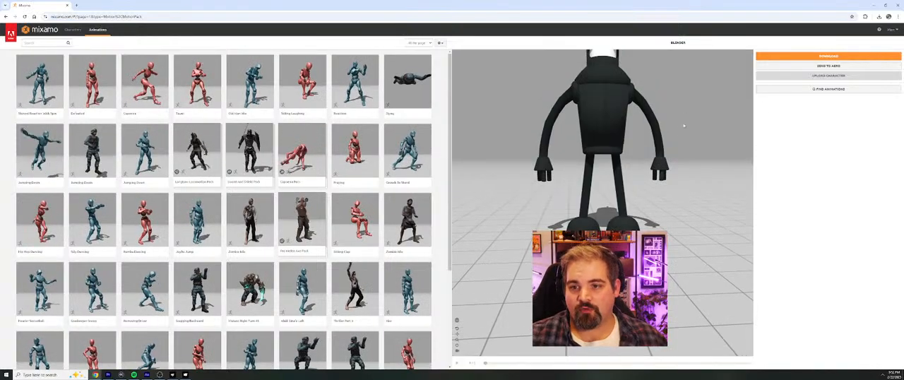
left_click(830, 57)
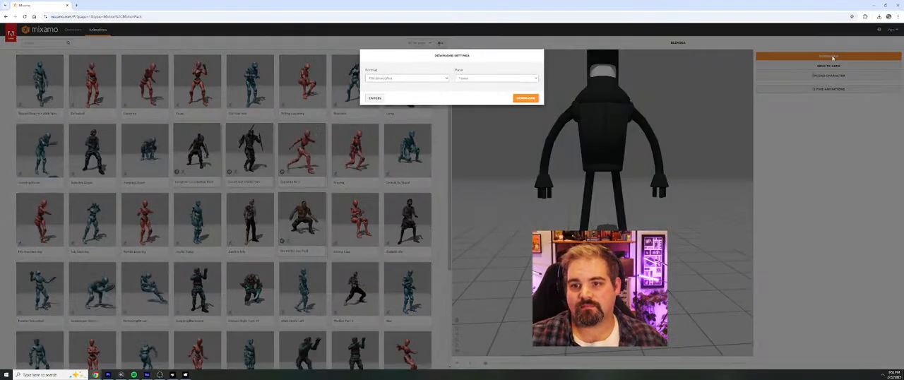
left_click(533, 100)
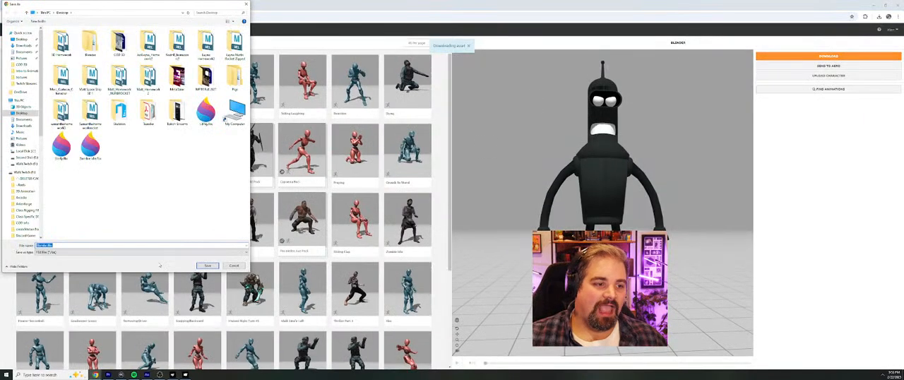
type("Ben")
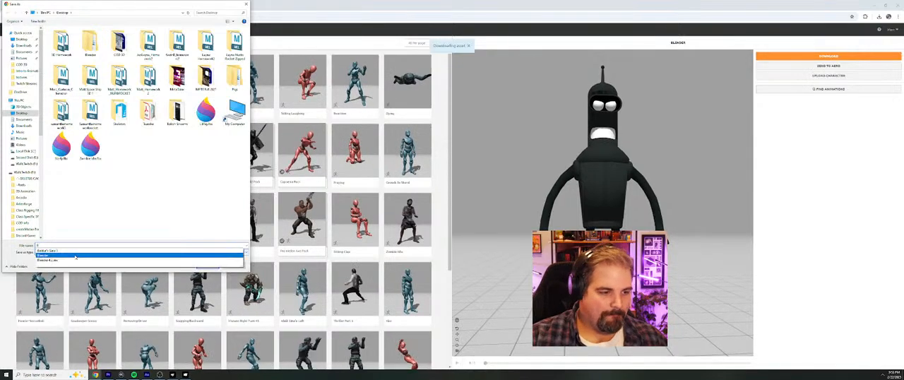
key("Return")
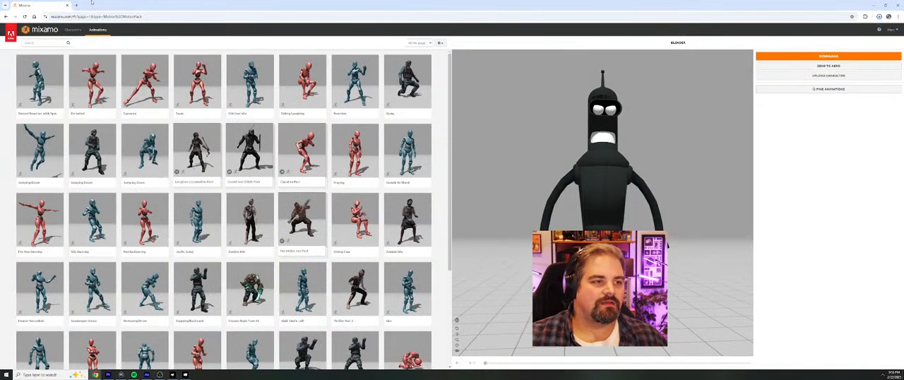
left_click(67, 5)
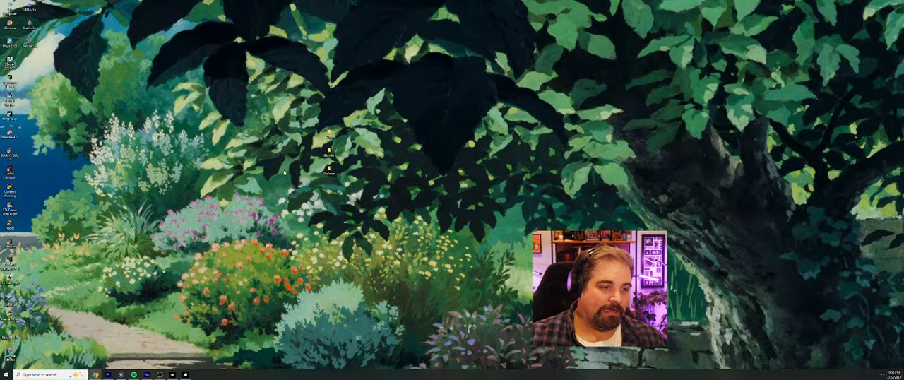
Step: Switch to MetaTailor and create a new project named Bender
left_click(185, 375)
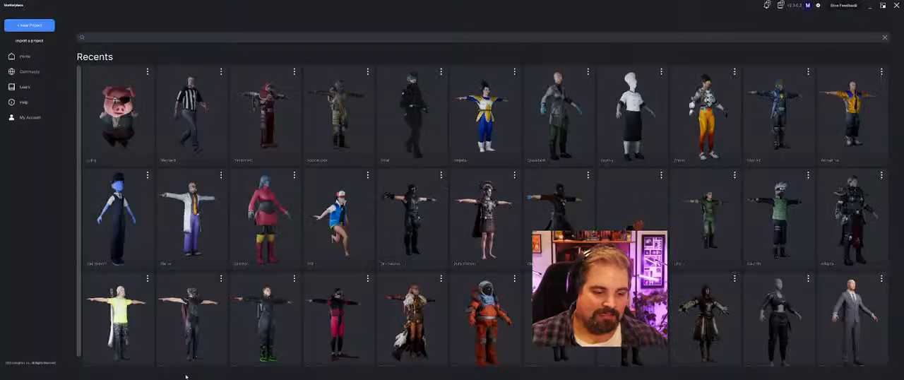
left_click(39, 24)
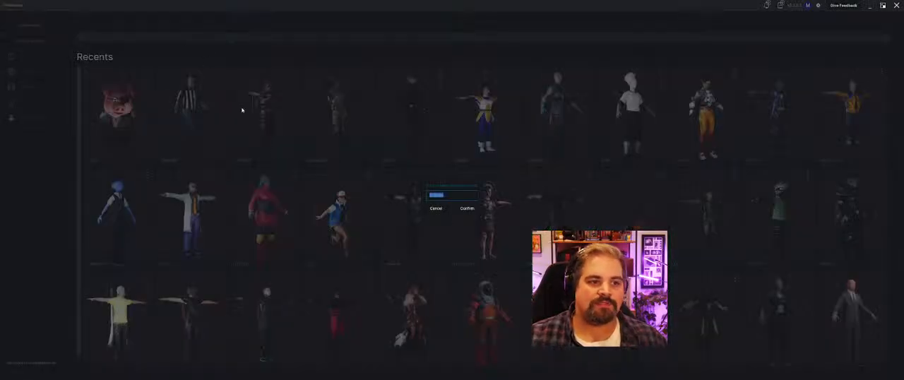
left_click(463, 198)
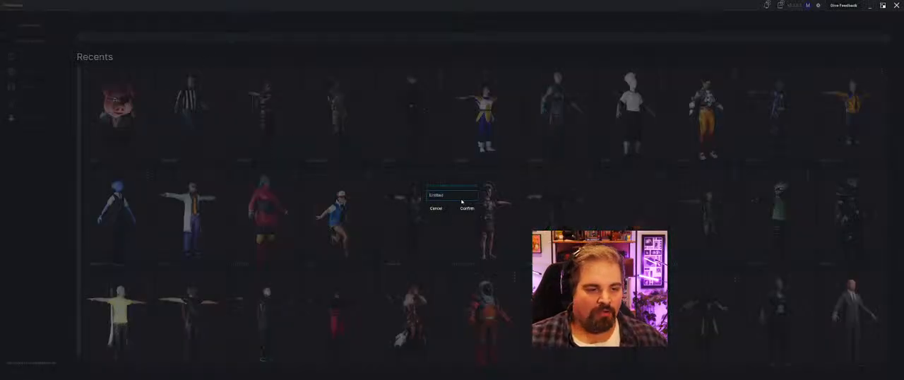
key("ctrl+a")
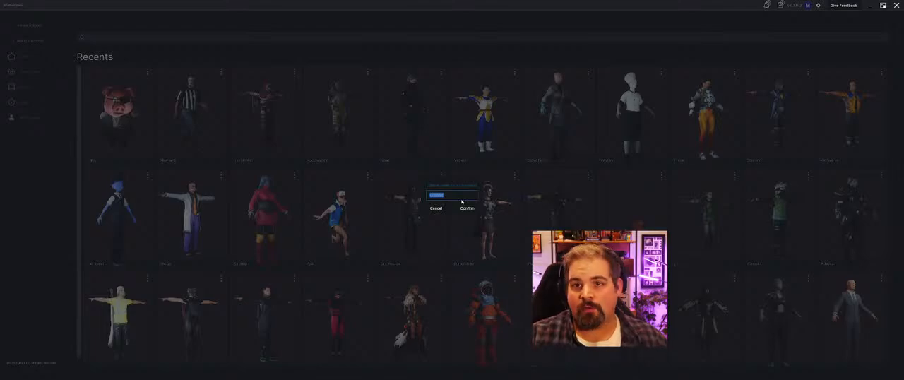
type("Bender")
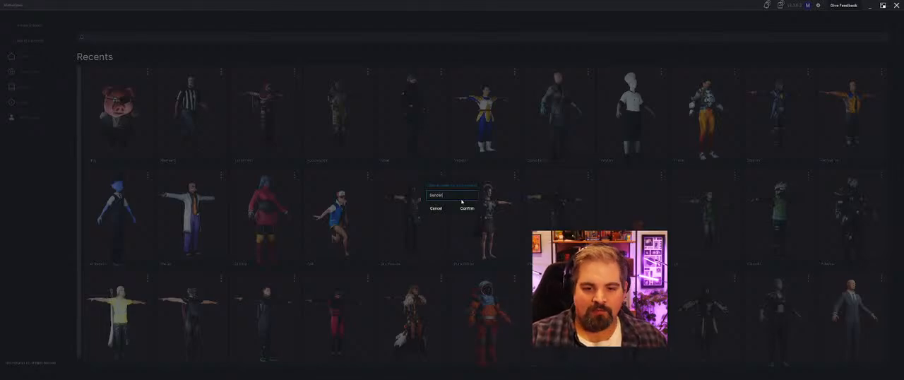
left_click(463, 205)
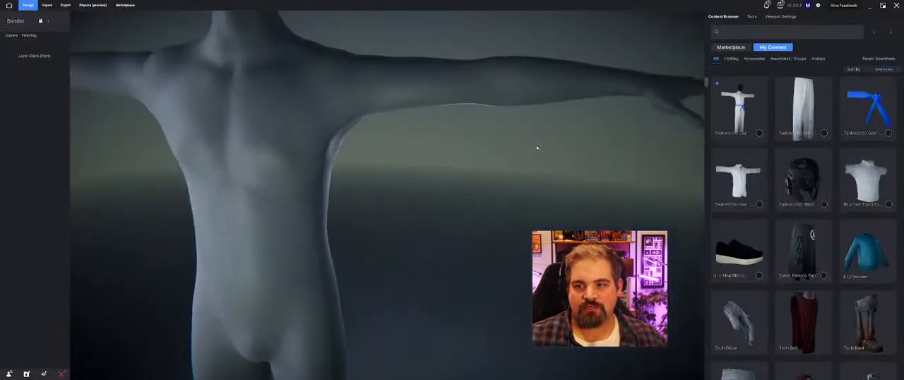
Step: Import the rigged Bender FBX from the desktop as an avatar
left_click(47, 5)
left_click(728, 78)
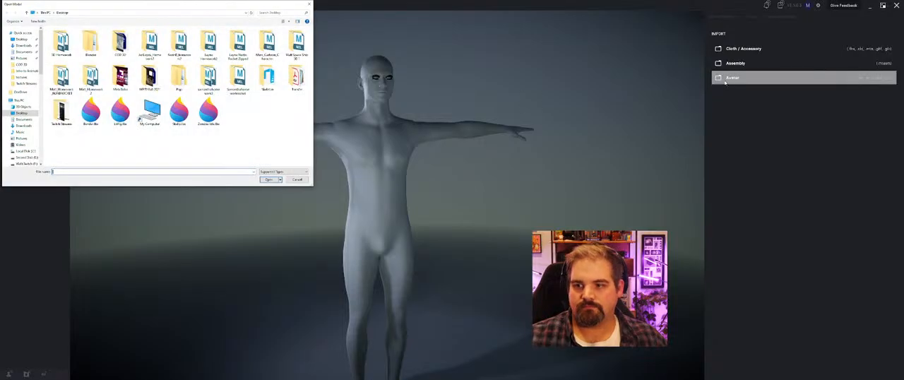
left_click(91, 113)
left_click(262, 181)
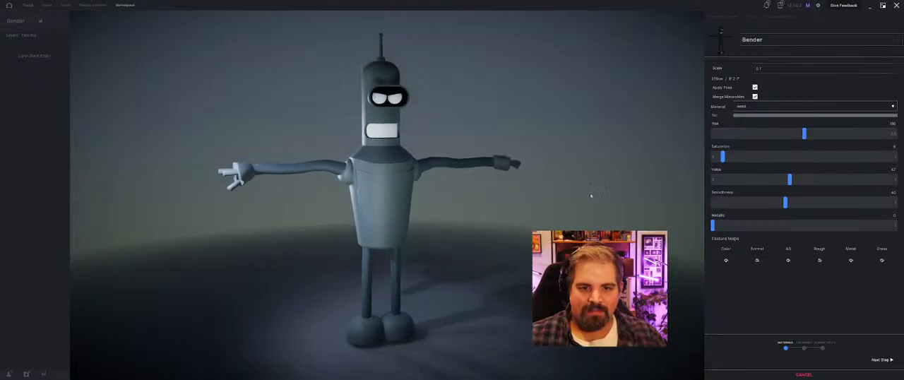
Step: Assign the mouth image from the Bender folder's textures as the mouth material's color map
left_click(750, 107)
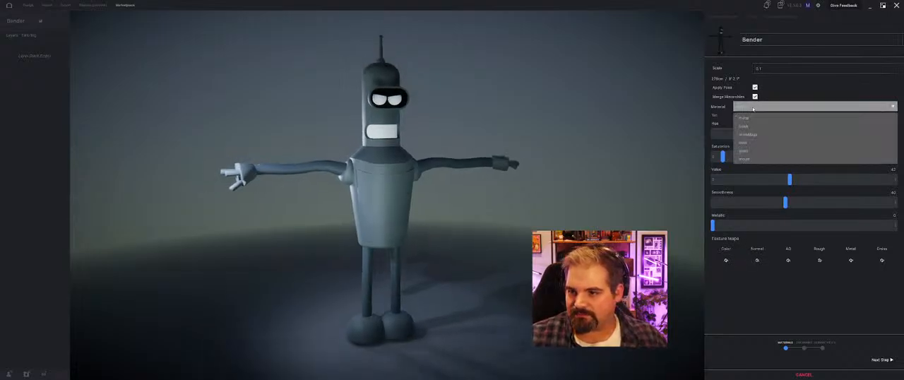
left_click(759, 159)
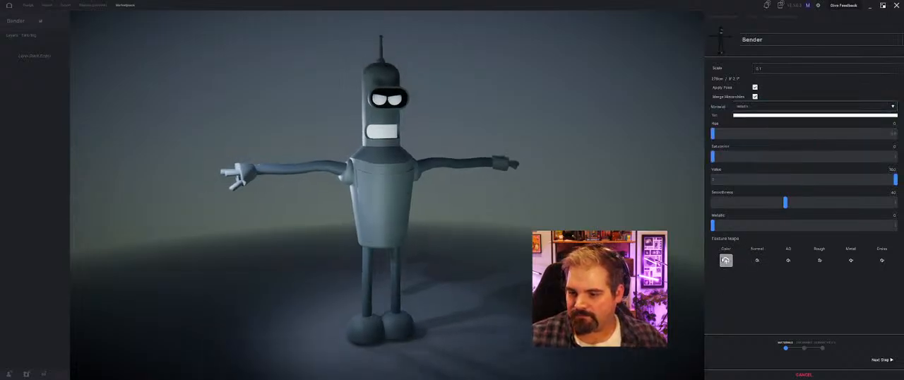
left_click(725, 260)
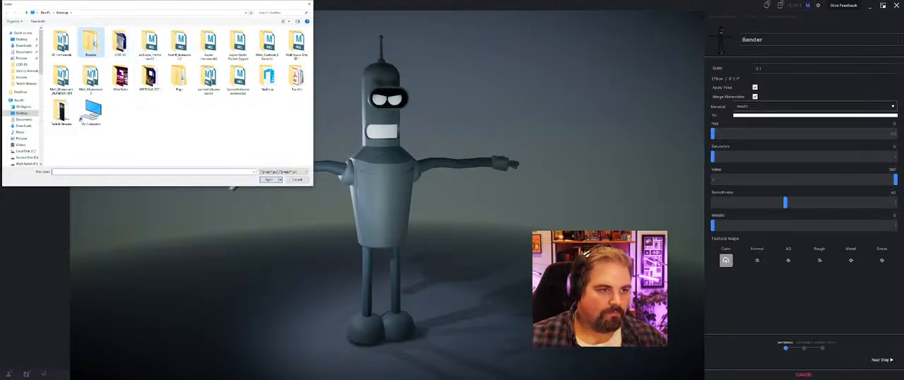
double_click(90, 43)
double_click(77, 43)
left_click(91, 43)
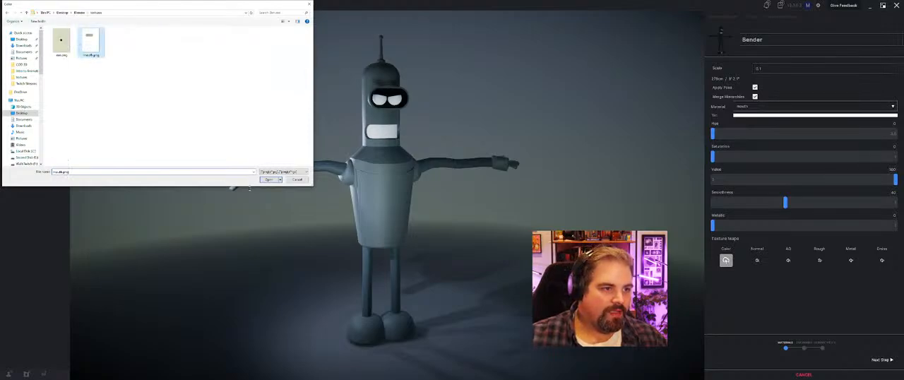
double_click(91, 42)
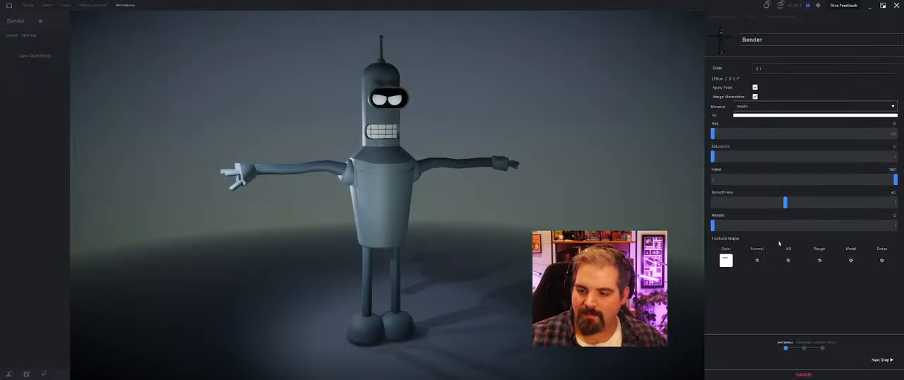
Step: Assign the eye image from the textures folder as the glass material's color map
left_click(750, 106)
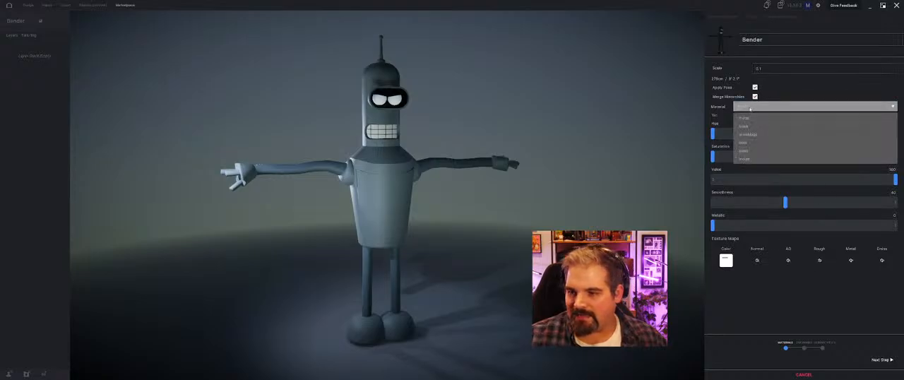
left_click(763, 150)
left_click(726, 260)
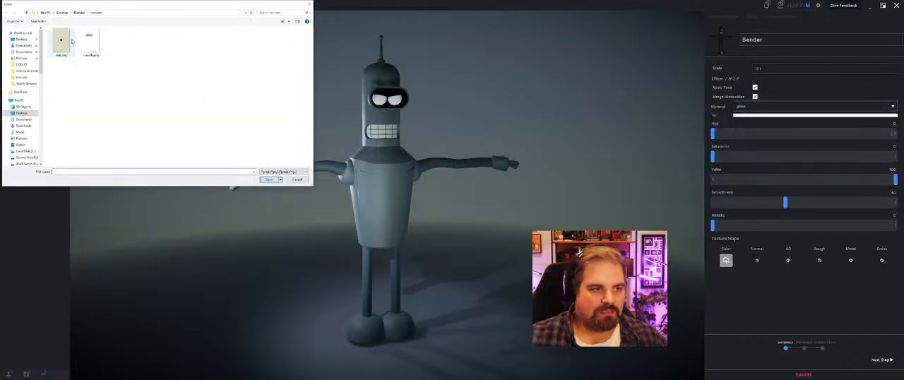
double_click(71, 41)
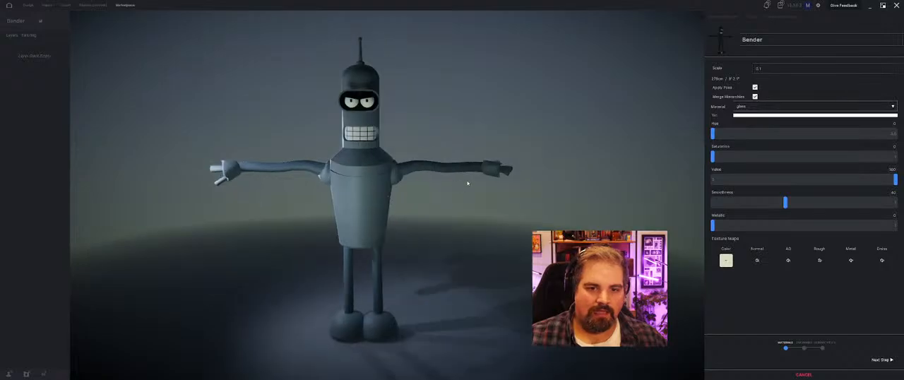
mouse_move(467, 183)
left_mouse_down()
mouse_move(530, 186)
mouse_move(475, 180)
left_mouse_up()
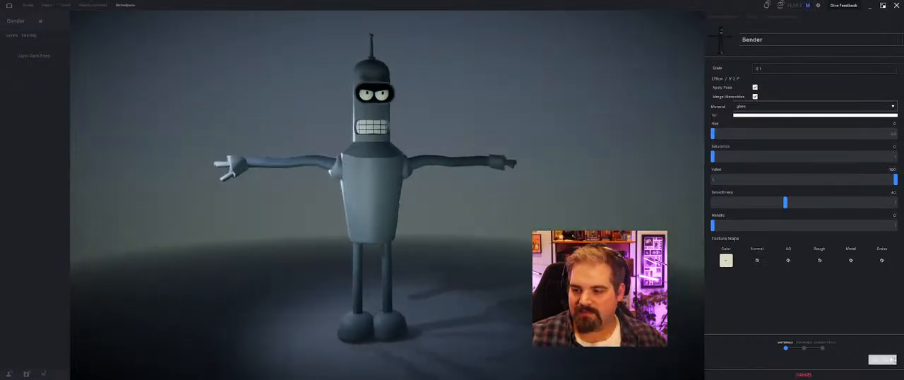
Step: Proceed to the body landmarks and reposition the Heel_R and Heel_L markers at the back of the robot's feet
left_click(894, 360)
left_click_drag(432, 262, 432, 296)
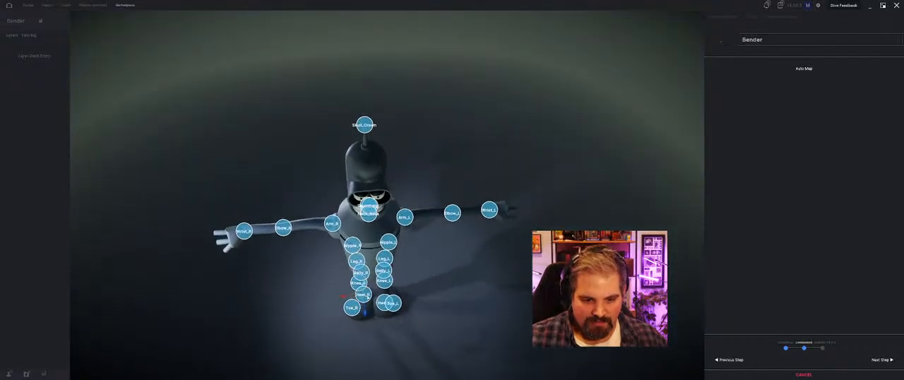
left_click_drag(367, 297, 434, 250)
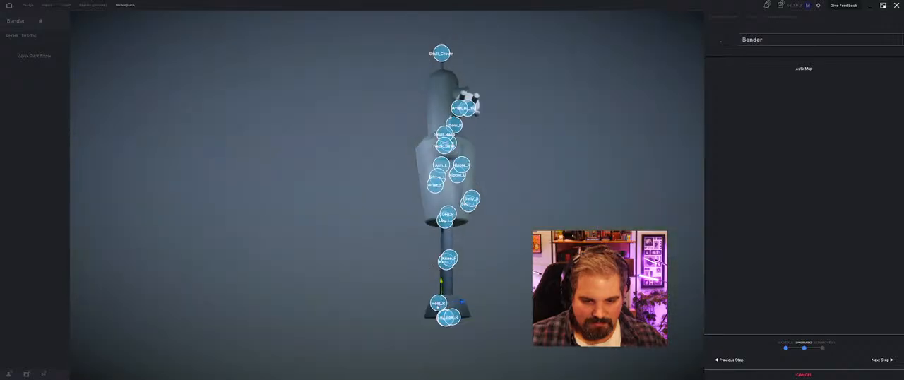
left_click_drag(437, 307, 507, 339)
scroll(434, 296, "up", 5)
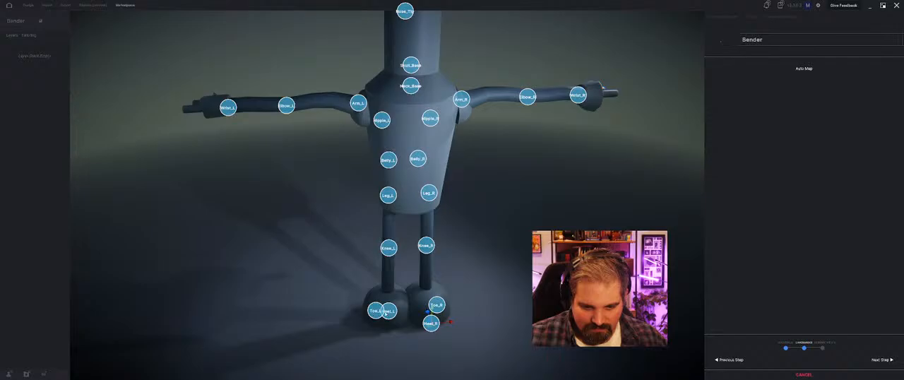
mouse_move(429, 314)
left_mouse_down()
mouse_move(416, 311)
mouse_move(448, 269)
mouse_move(398, 305)
mouse_move(288, 300)
mouse_move(320, 336)
left_mouse_up()
left_click_drag(300, 309, 313, 312)
mouse_move(316, 271)
left_mouse_down()
mouse_move(429, 269)
mouse_move(466, 304)
mouse_move(411, 305)
mouse_move(329, 281)
mouse_move(276, 278)
mouse_move(363, 247)
left_mouse_up()
middle_click_drag(363, 247, 359, 342)
left_click_drag(359, 341, 379, 315)
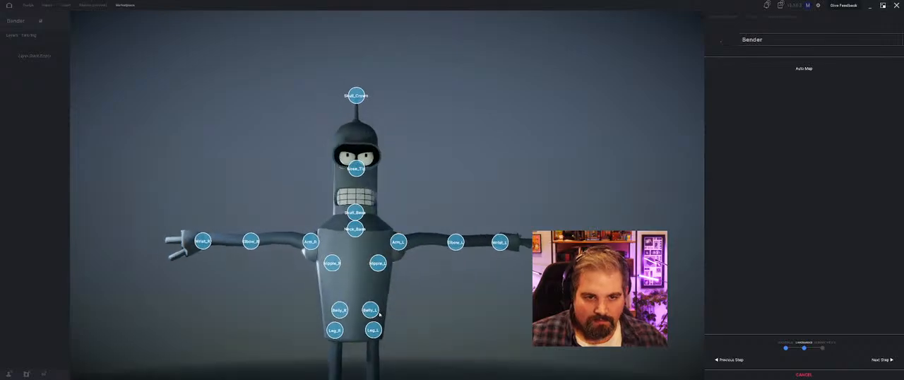
Step: Lower the Skull_Crown landmark to the top of the head beneath the antenna and finish the avatar import with all segments kept
left_click_drag(350, 130, 340, 149)
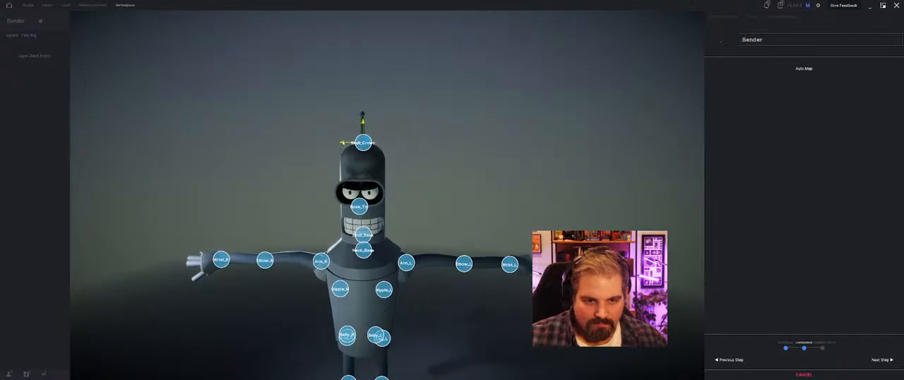
left_click_drag(413, 171, 460, 168)
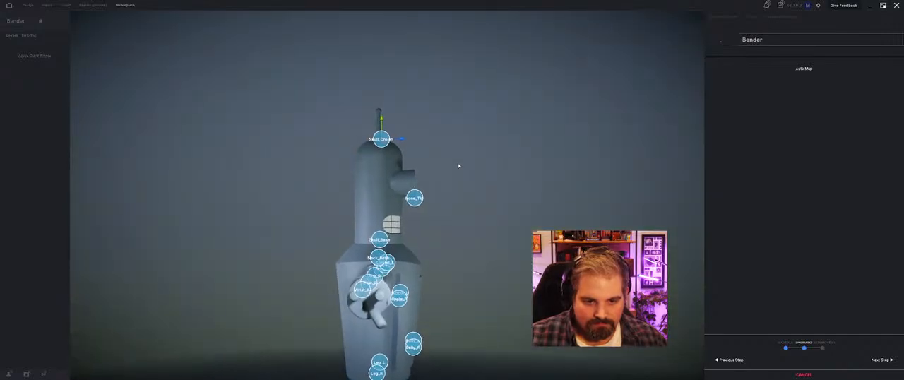
left_click(882, 360)
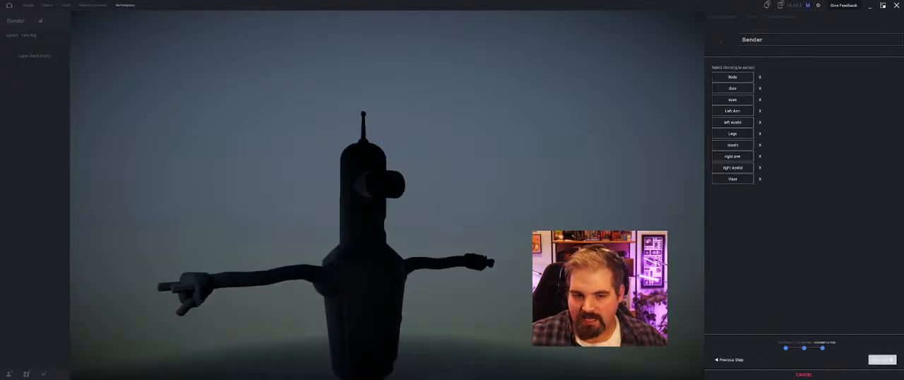
left_click(882, 359)
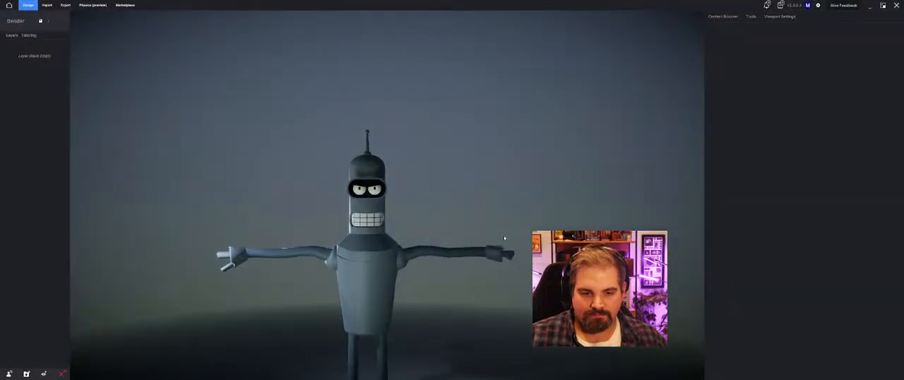
Step: Dress the Bender avatar in the full Taekwondo Gear outfit from the personal content library and inspect the fit
left_click(722, 16)
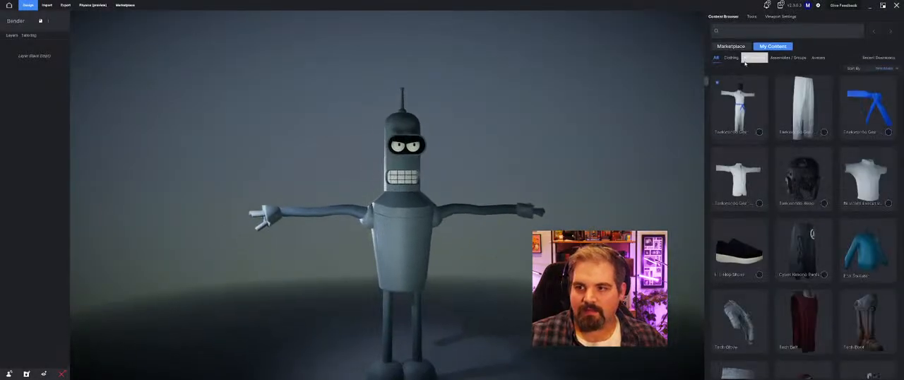
left_click(741, 135)
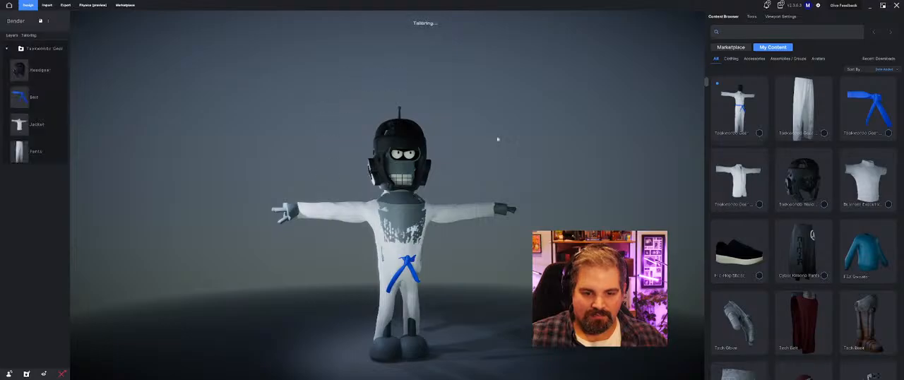
left_click_drag(338, 167, 632, 170)
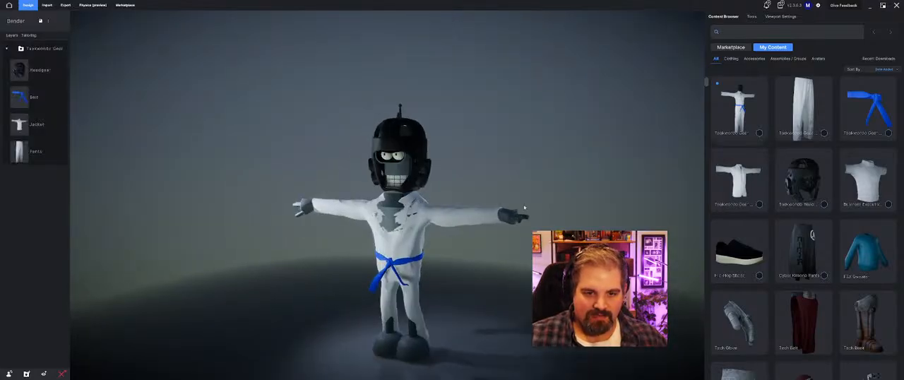
Step: Select the Taekwondo jacket on the Bender robot and raise its layering thickness to the maximum
scroll(367, 236, "up", 1)
left_click_drag(354, 240, 569, 302)
scroll(415, 255, "up", 2)
left_click(415, 256)
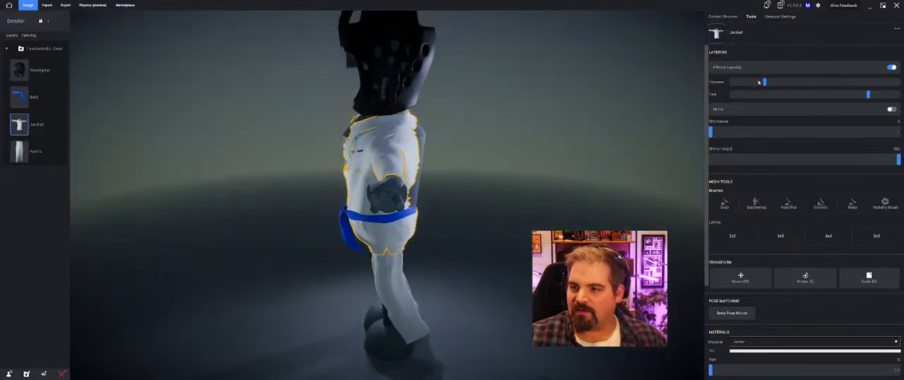
left_click_drag(766, 82, 797, 82)
left_click_drag(395, 120, 205, 168)
left_click(828, 236)
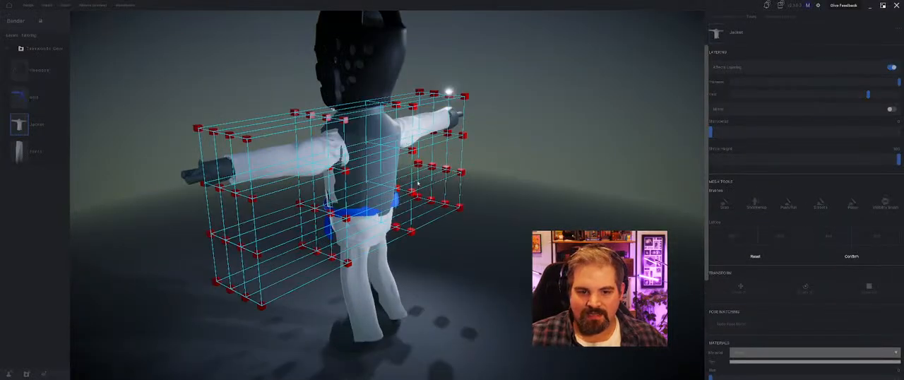
left_click_drag(418, 183, 390, 212)
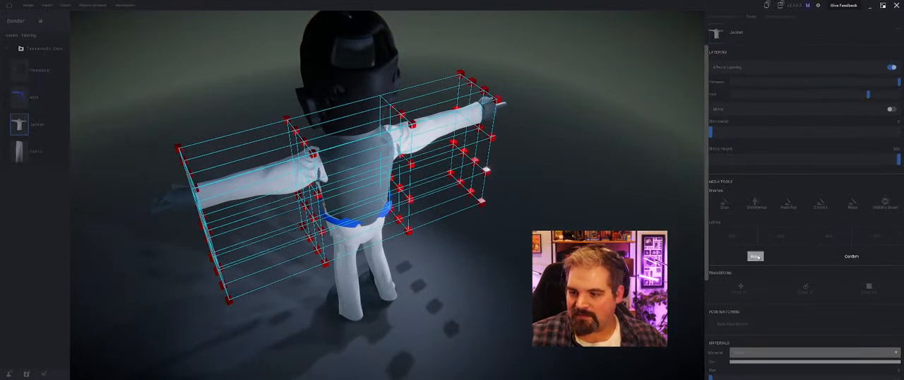
left_click(866, 258)
left_click(732, 236)
left_click_drag(286, 211, 351, 185)
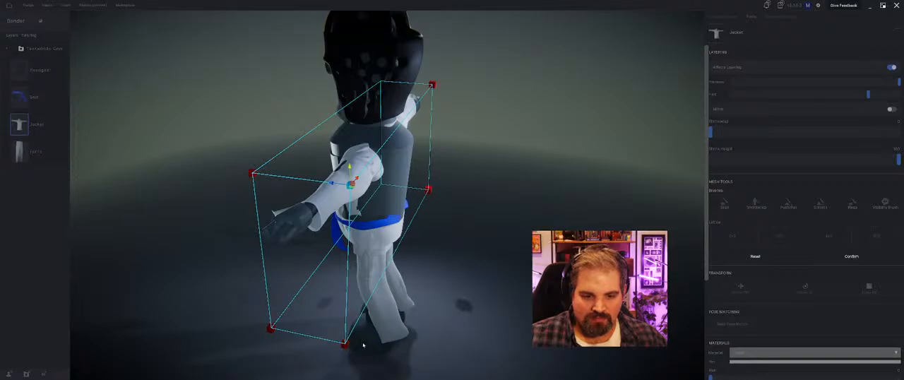
left_click(847, 257)
left_click(828, 236)
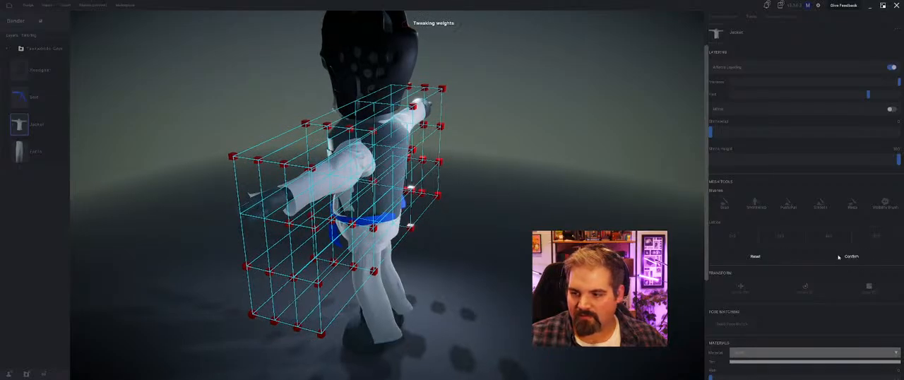
left_click(841, 257)
Step: Deform the jacket with a 3x3 lattice, pulling its upper and middle back points outward behind the robot's torso
left_click(781, 236)
middle_click_drag(416, 150, 405, 165)
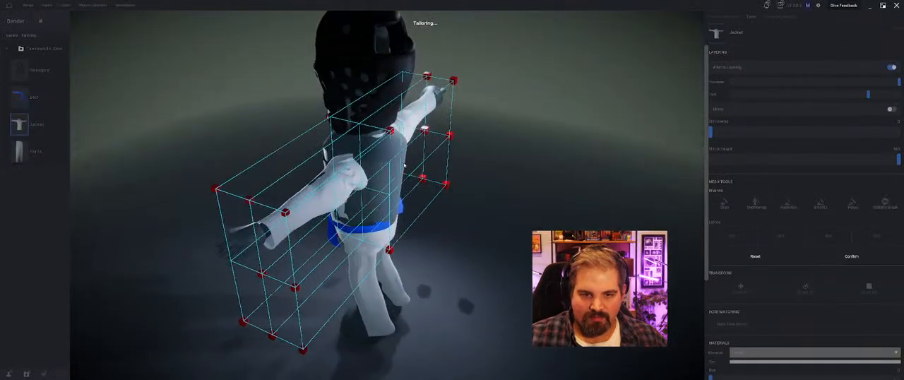
left_click(453, 82)
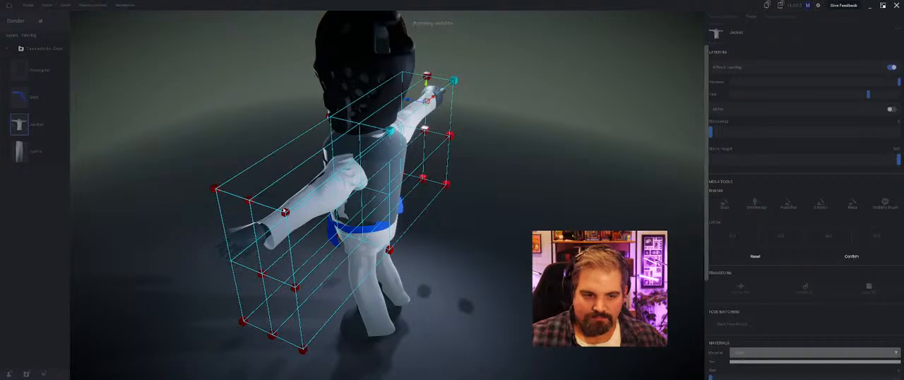
left_click_drag(375, 129, 387, 132)
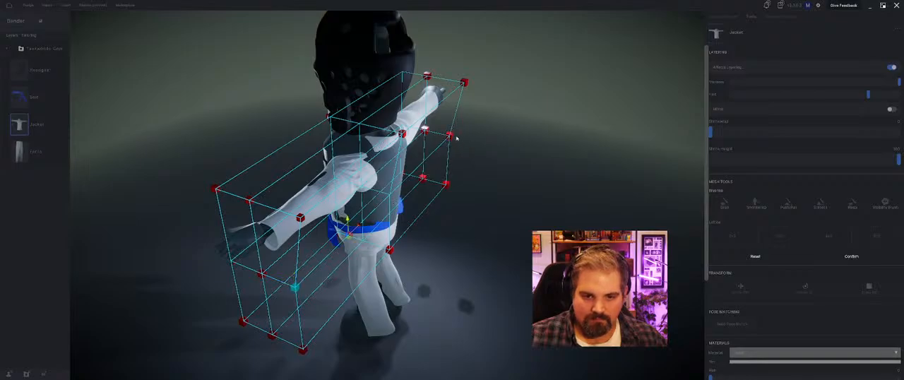
left_click_drag(374, 188, 386, 193)
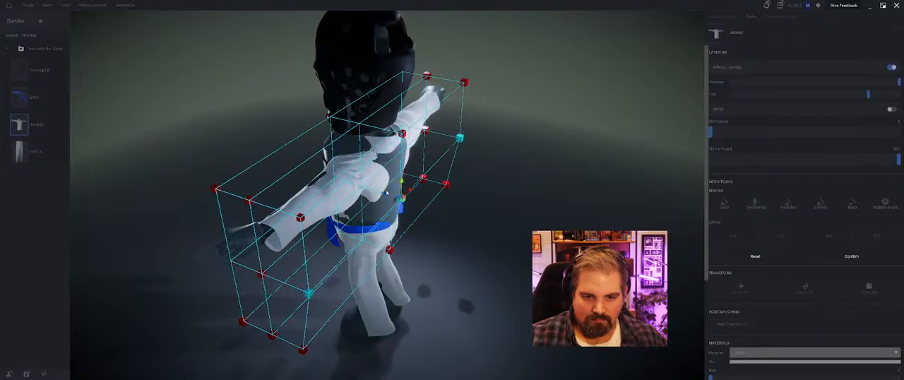
middle_click_drag(483, 268, 487, 233)
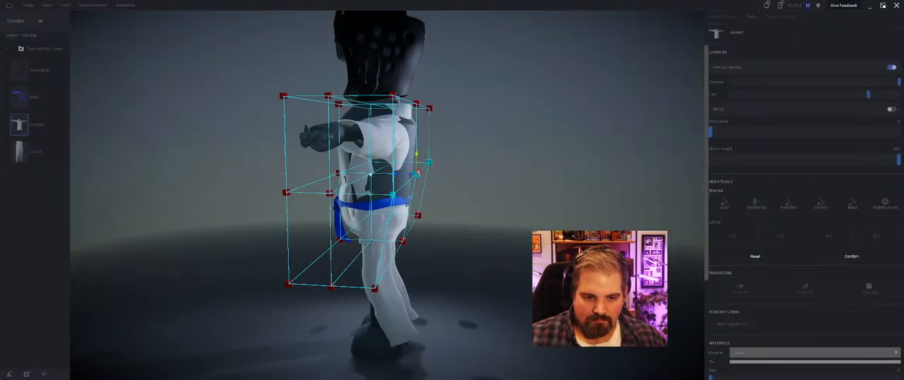
middle_click_drag(382, 186, 372, 190)
left_click_drag(370, 179, 380, 180)
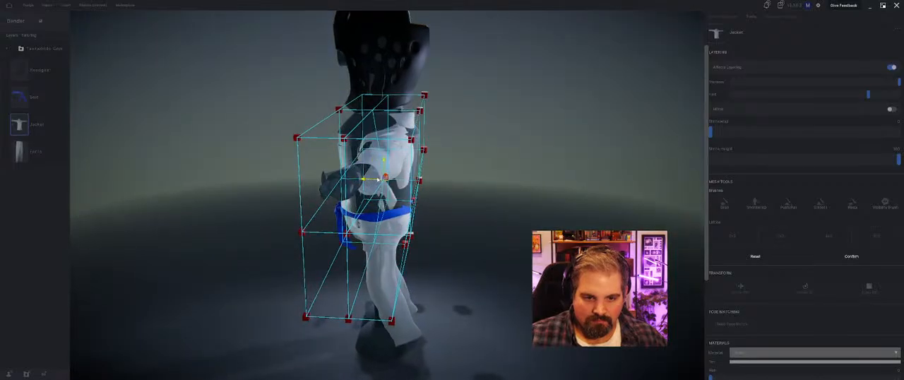
Step: Pull the lattice's middle and upper front points forward over the robot's chest and apply the jacket deformation
middle_click_drag(349, 199, 493, 195)
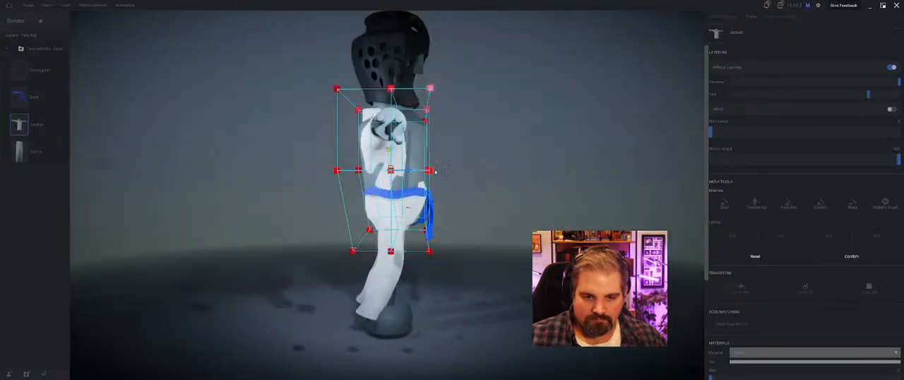
middle_click_drag(435, 171, 349, 196)
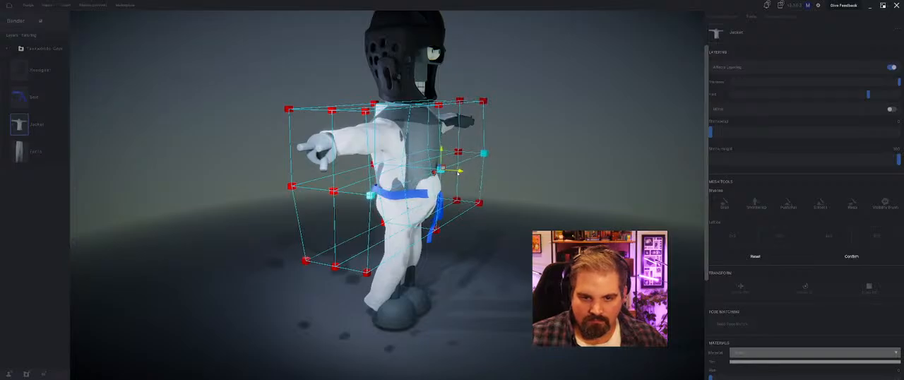
middle_click_drag(457, 171, 459, 172)
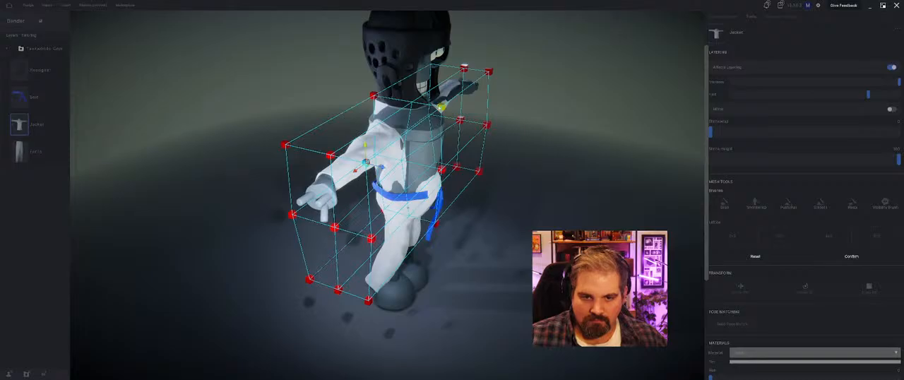
left_click_drag(448, 111, 459, 113)
middle_click_drag(458, 121, 457, 125)
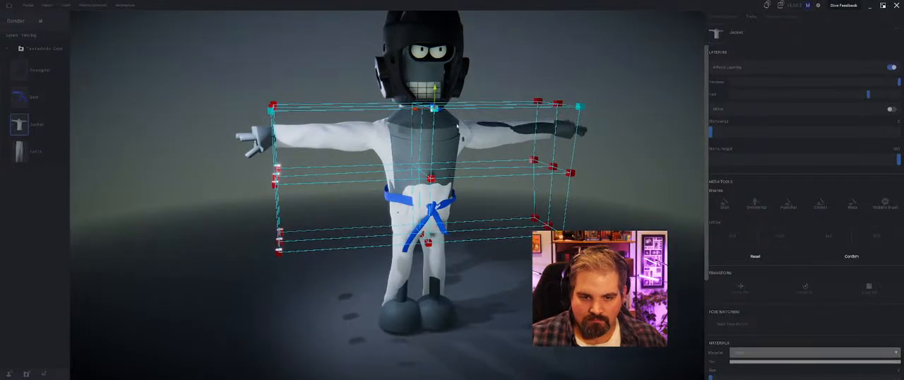
left_click(853, 259)
middle_click_drag(376, 153, 445, 191)
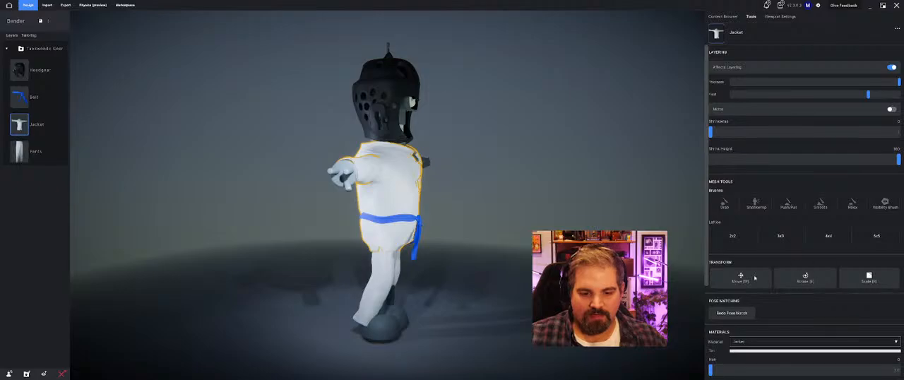
Step: Edit the Bender avatar's landmarks, realigning the heel and toe markers within each foot, and apply them
left_click(396, 338)
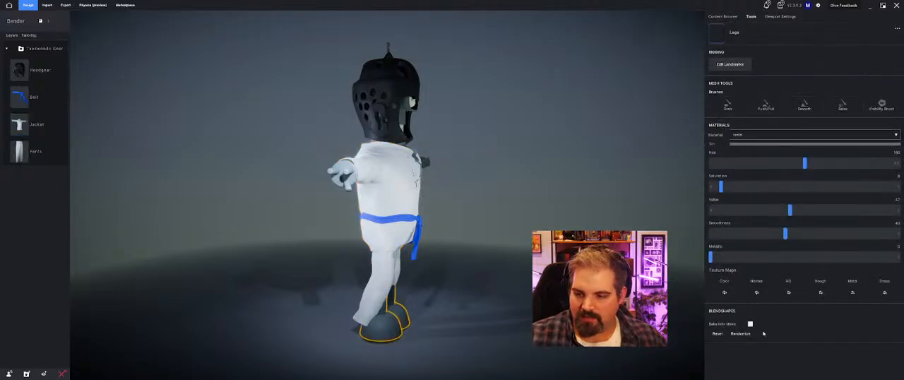
scroll(370, 323, "up", 3)
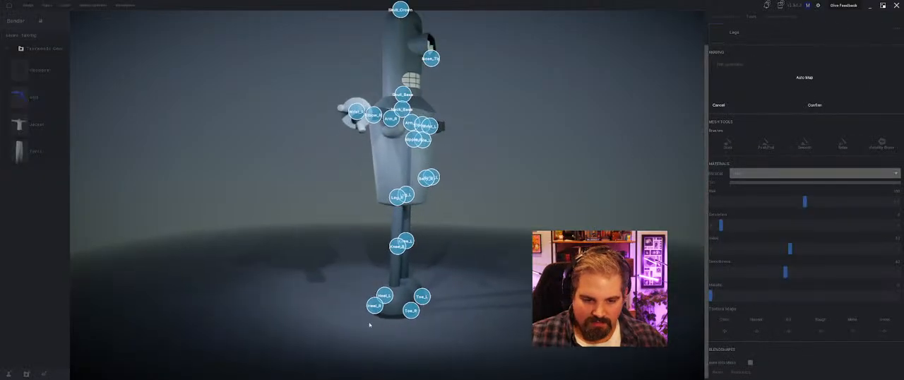
middle_click_drag(370, 323, 379, 225)
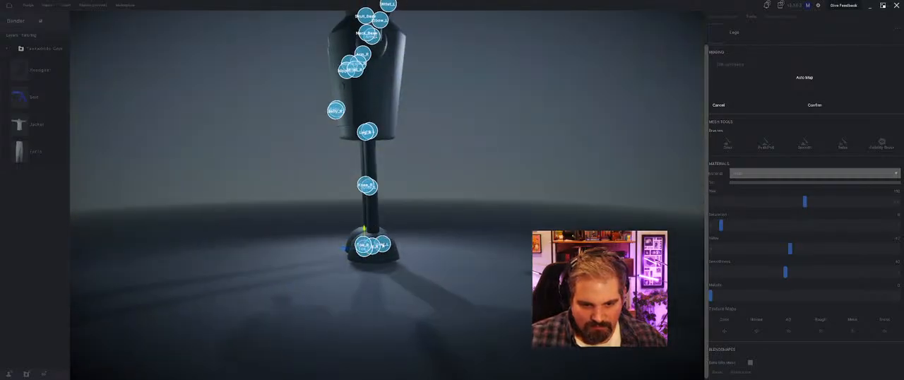
left_click_drag(384, 245, 377, 245)
middle_click_drag(377, 245, 433, 274)
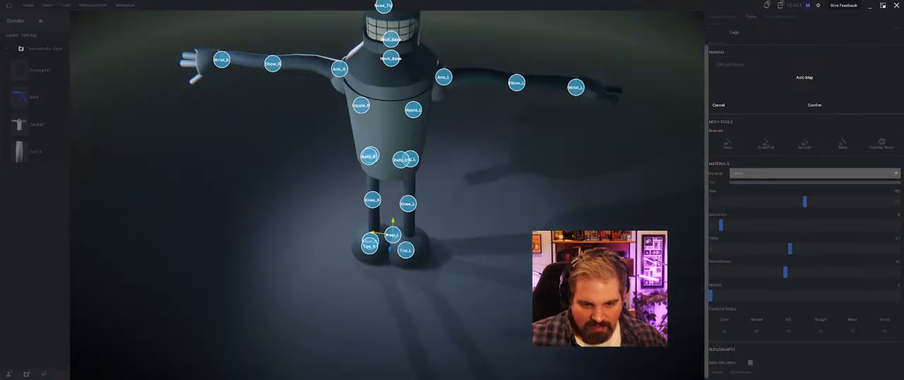
left_click_drag(392, 234, 407, 236)
middle_click_drag(380, 253, 356, 245)
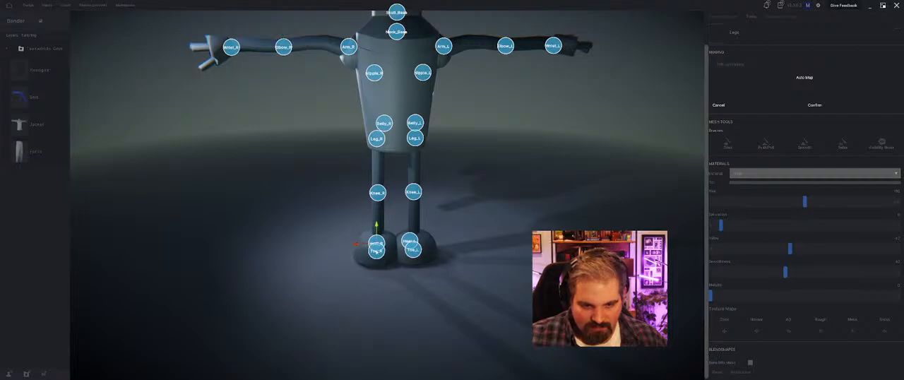
middle_click_drag(376, 247, 459, 259)
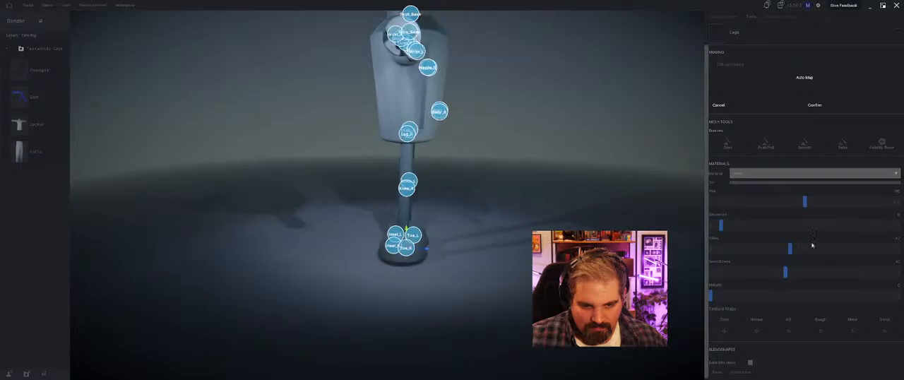
left_click(814, 105)
Step: Replace the fitted pants with a fresh copy of the Taekwondo Gear pants and place them at the bottom of the outfit's layer group
middle_click_drag(478, 188, 453, 187)
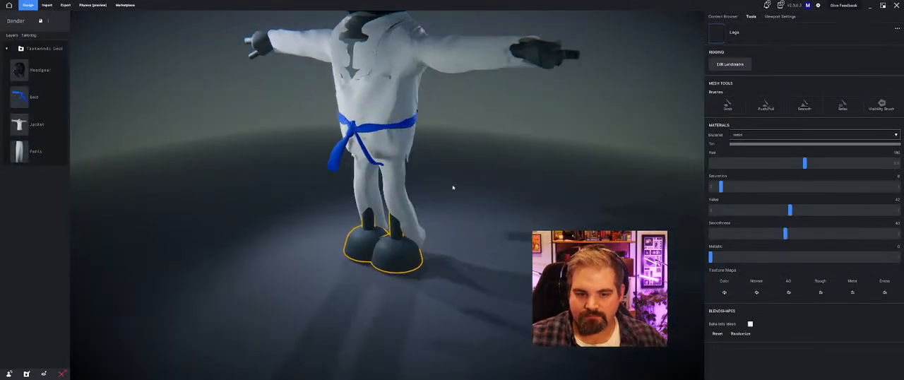
left_click(394, 192)
left_click(55, 152)
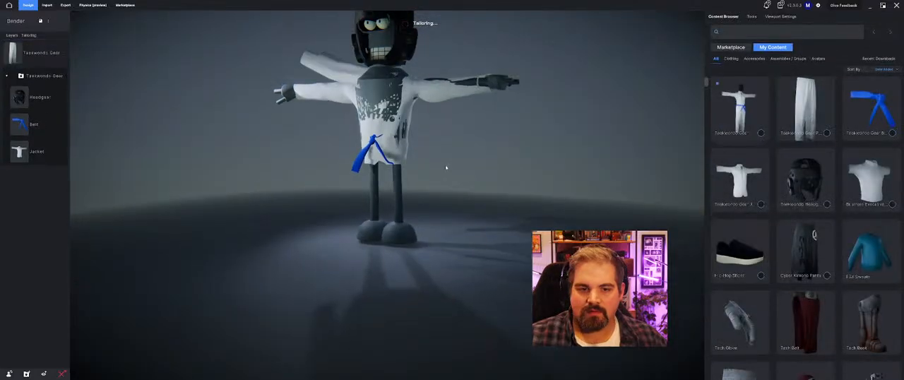
left_click_drag(7, 54, 38, 153)
middle_click_drag(176, 201, 220, 202)
left_click(219, 202)
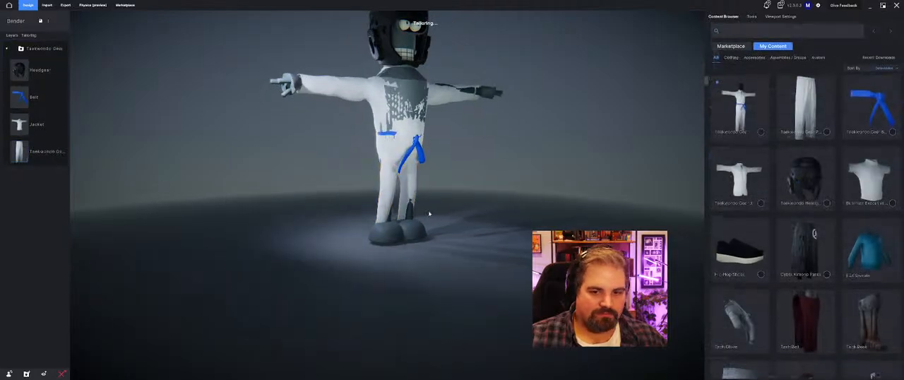
middle_click_drag(491, 197, 515, 231)
Step: Swap the avatar to Maynard from the personal avatar library, transfer the equipped Taekwondo outfit and inspect the fit
left_click(817, 59)
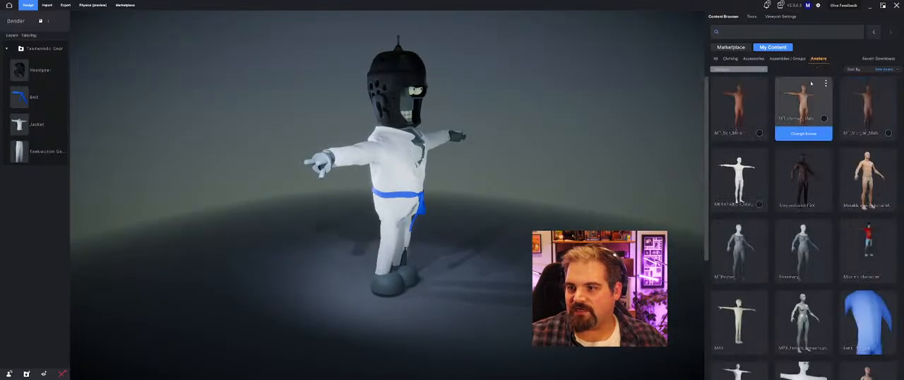
scroll(745, 323, "down", 3)
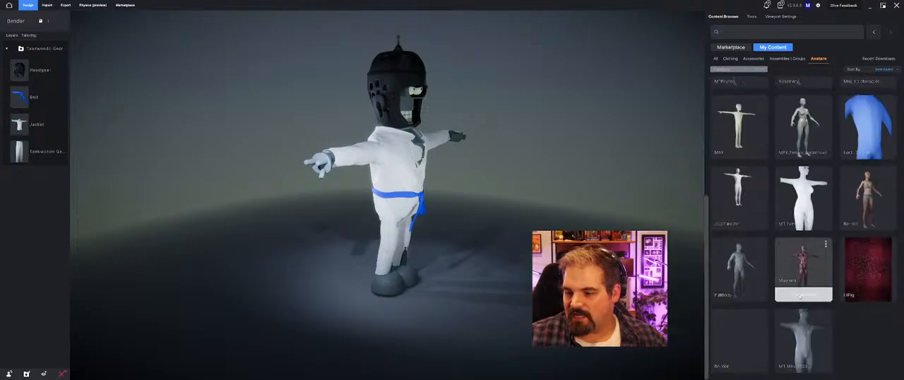
left_click(809, 298)
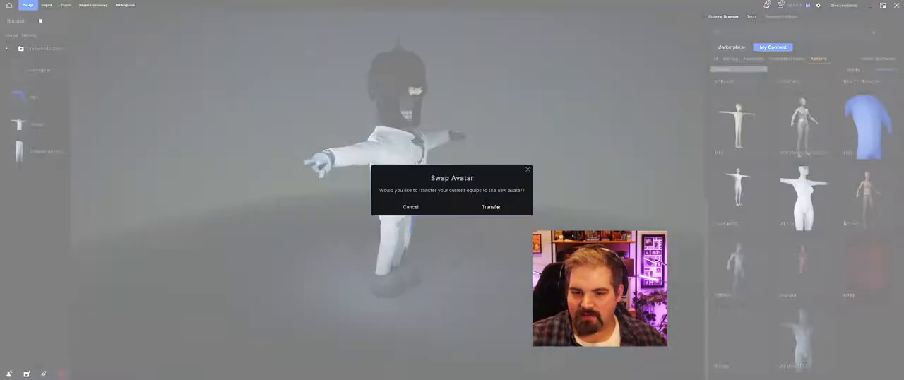
left_click(491, 207)
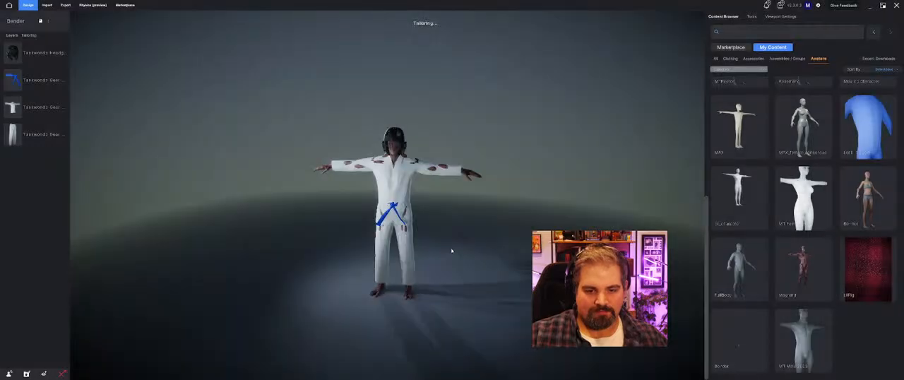
left_click_drag(429, 241, 761, 233)
scroll(395, 239, "up", 2)
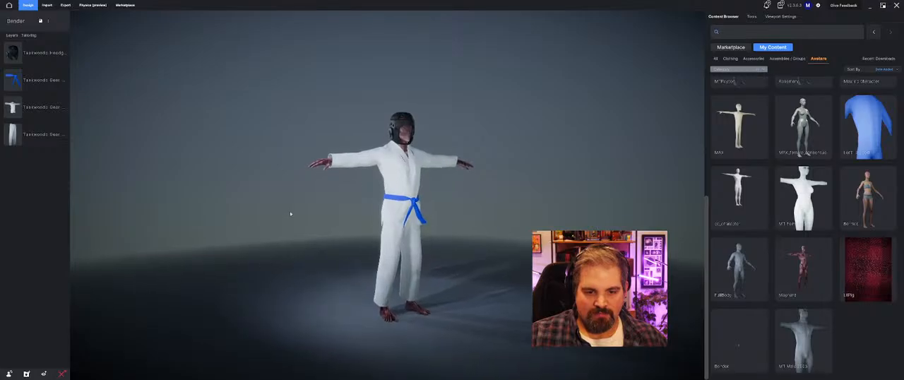
left_click_drag(290, 212, 519, 215)
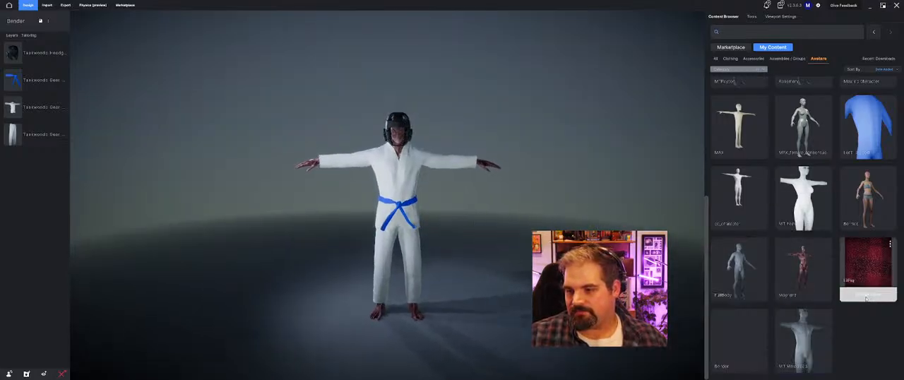
Step: Swap to the female avatar in the two-piece underwear from the personal library, transferring the equipped outfit
scroll(772, 190, "up", 3)
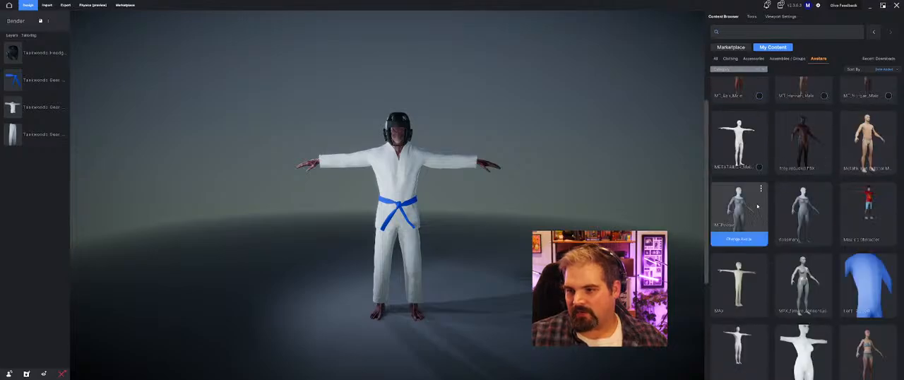
scroll(868, 220, "down", 2)
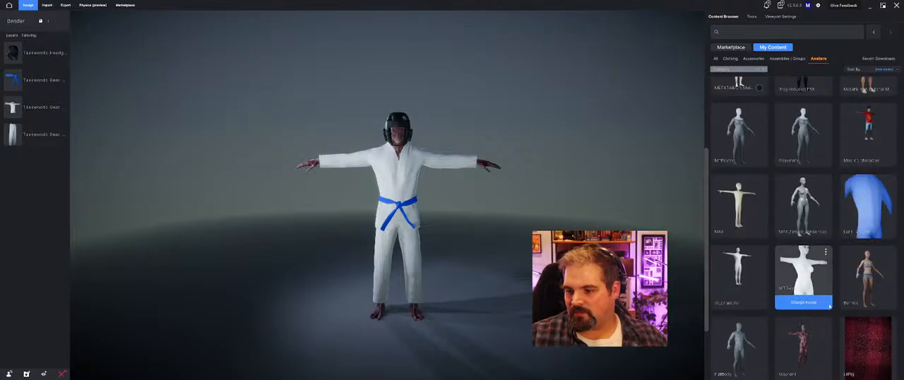
left_click(864, 304)
left_click(491, 206)
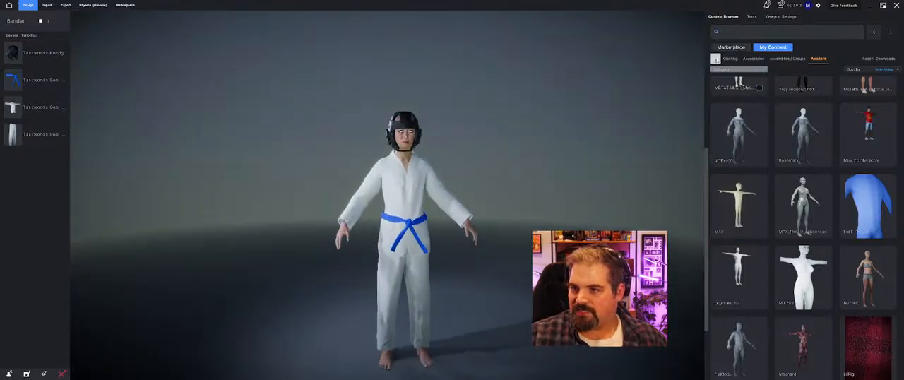
Step: Apply the Starlord assembly from the personal library, remove all the Taekwondo layers and inspect the new outfit's fit on the avatar
left_click(788, 59)
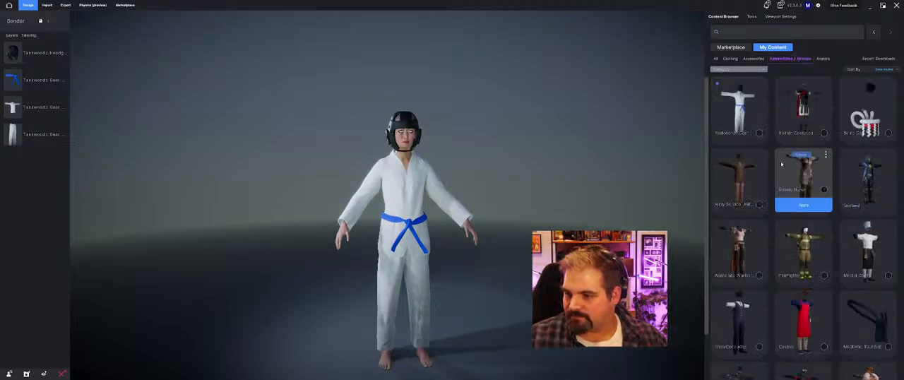
scroll(784, 255, "down", 1)
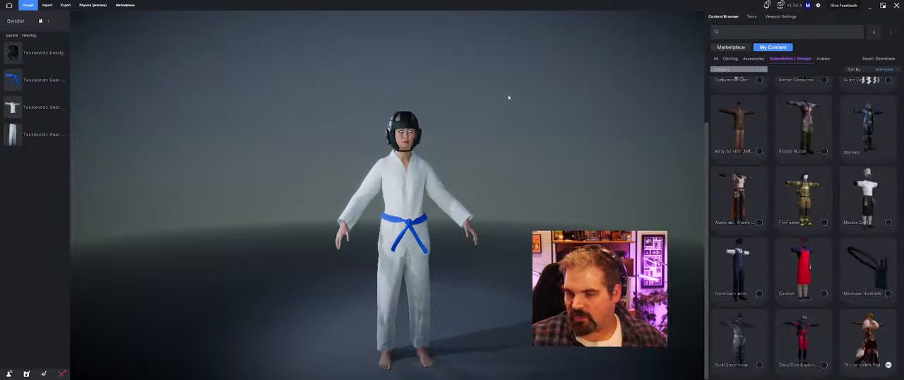
left_click(814, 152)
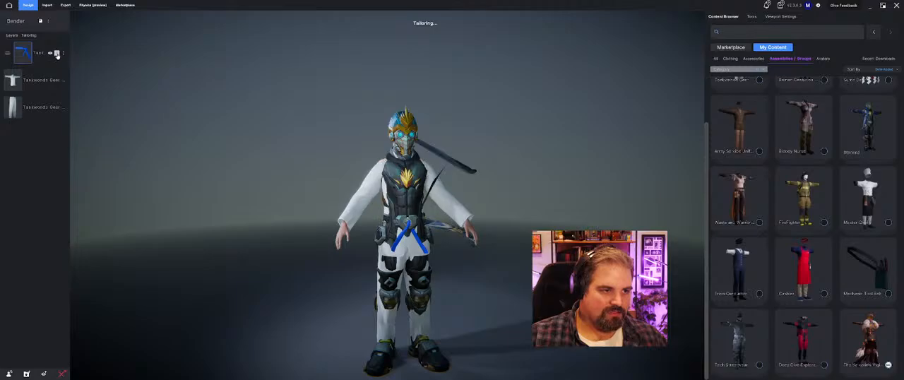
left_click(57, 54)
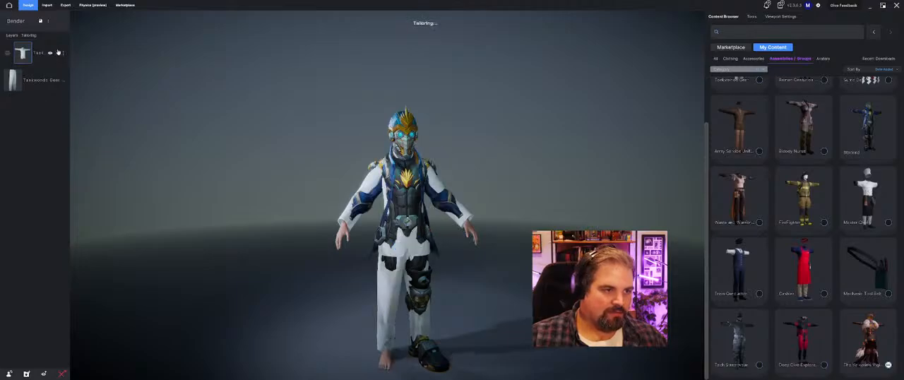
left_click(59, 53)
left_click(58, 53)
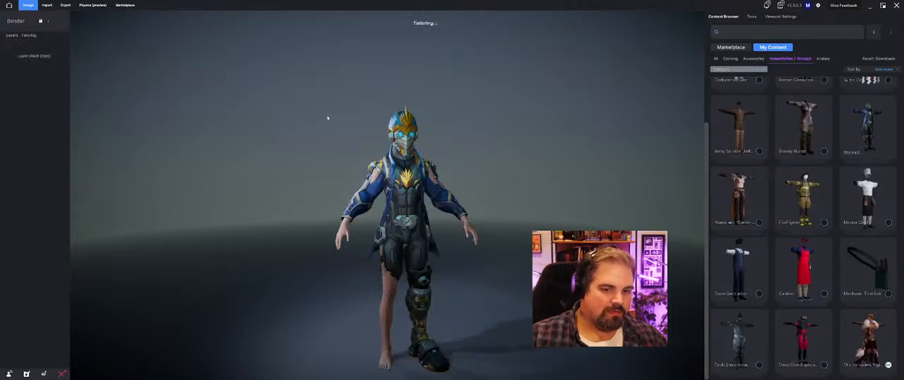
middle_click_drag(328, 118, 462, 153)
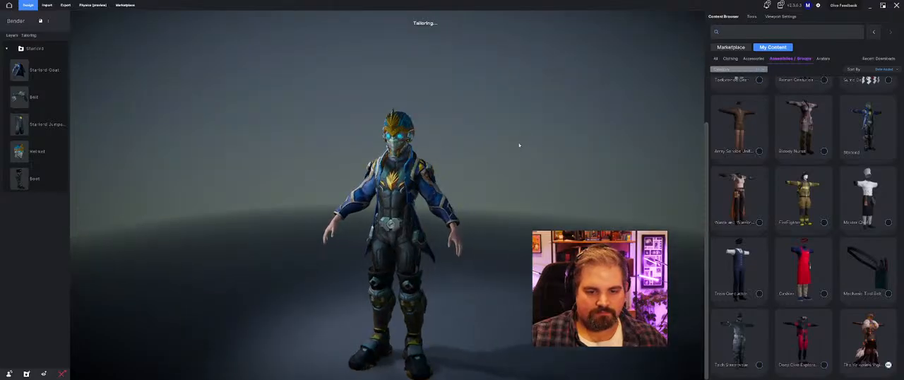
middle_click_drag(519, 146, 332, 177)
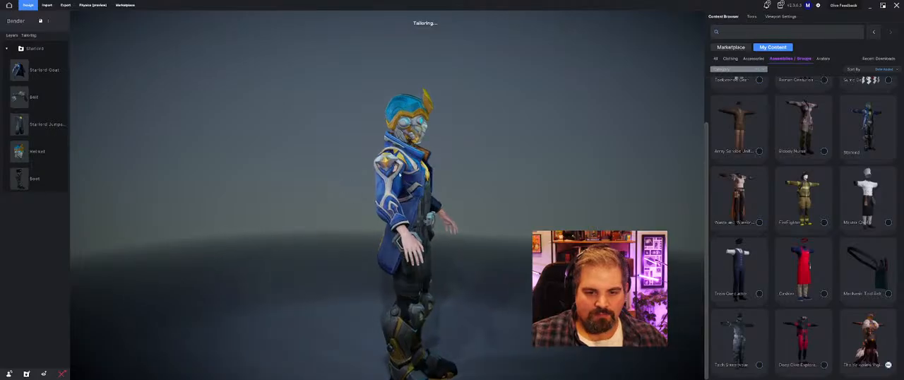
middle_click_drag(400, 175, 579, 258)
scroll(526, 207, "up", 3)
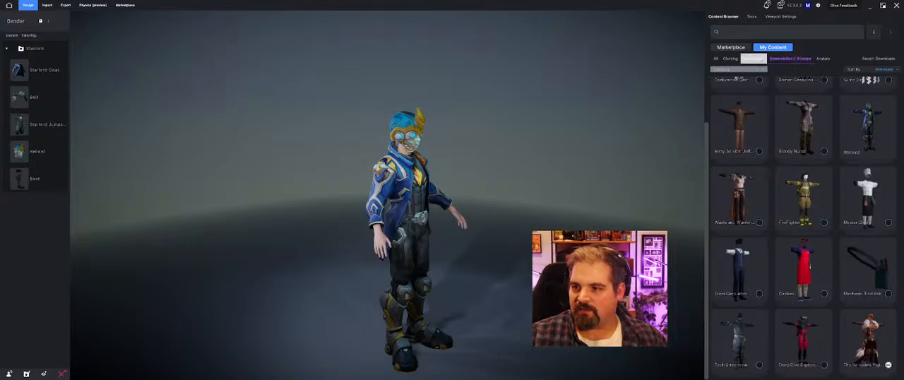
Step: Swap to a T-posed avatar from the personal library, transfer the equipped Starlord outfit and inspect its fit from several sides
left_click(819, 59)
scroll(812, 353, "down", 4)
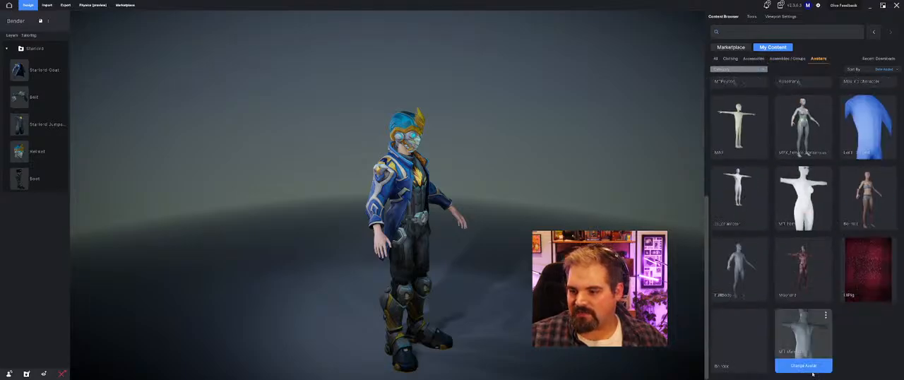
left_click(809, 365)
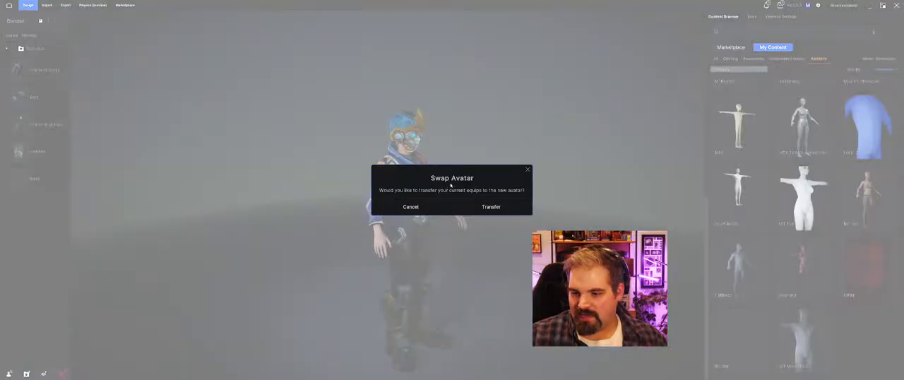
left_click(491, 206)
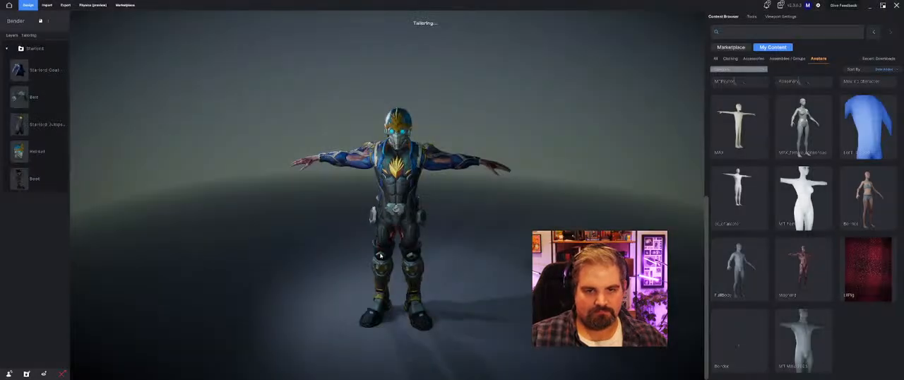
left_click_drag(380, 256, 644, 240)
left_click_drag(586, 242, 215, 240)
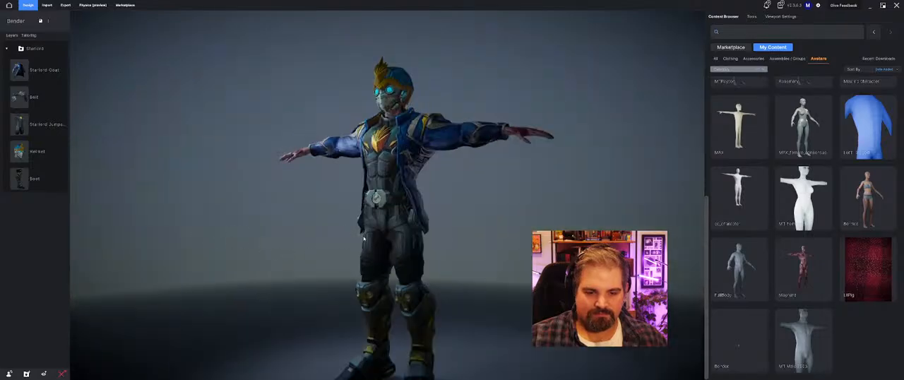
scroll(422, 244, "down", 4)
left_click_drag(422, 244, 488, 245)
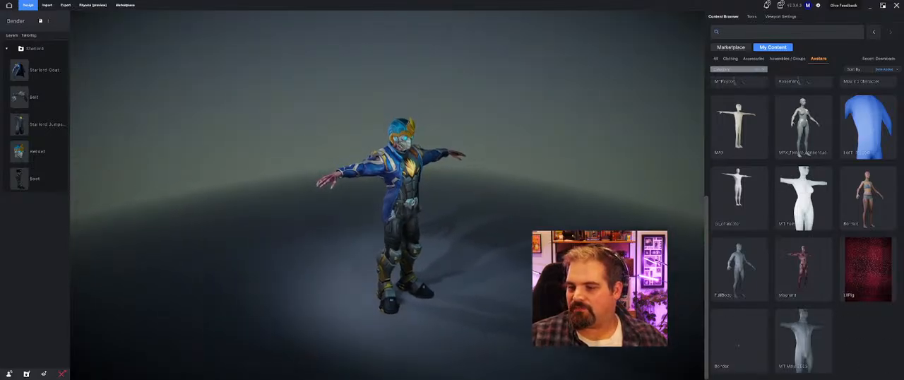